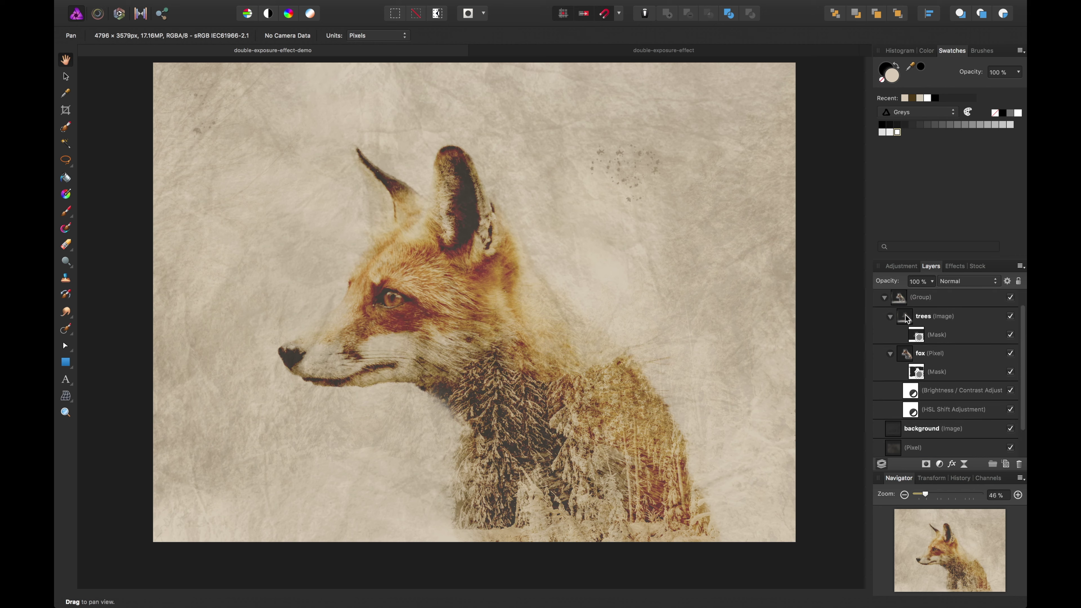
Step: Collapse the layer groups in the finished fox demo and switch to the empty double-exposure-effect document
{"action": "left_click", "coordinate": [885, 318]}
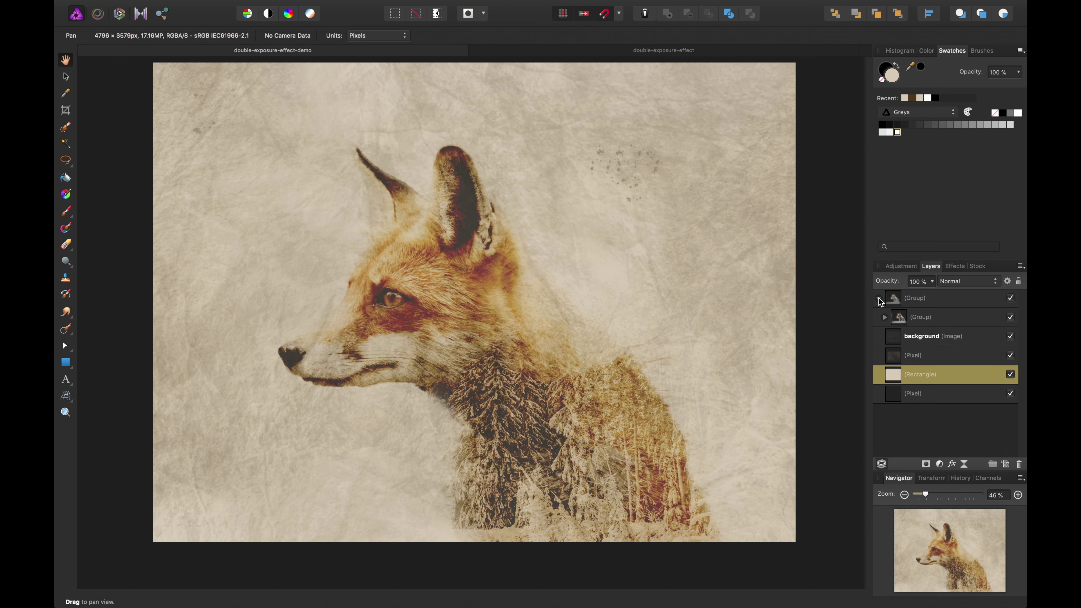
{"action": "left_click", "coordinate": [879, 298]}
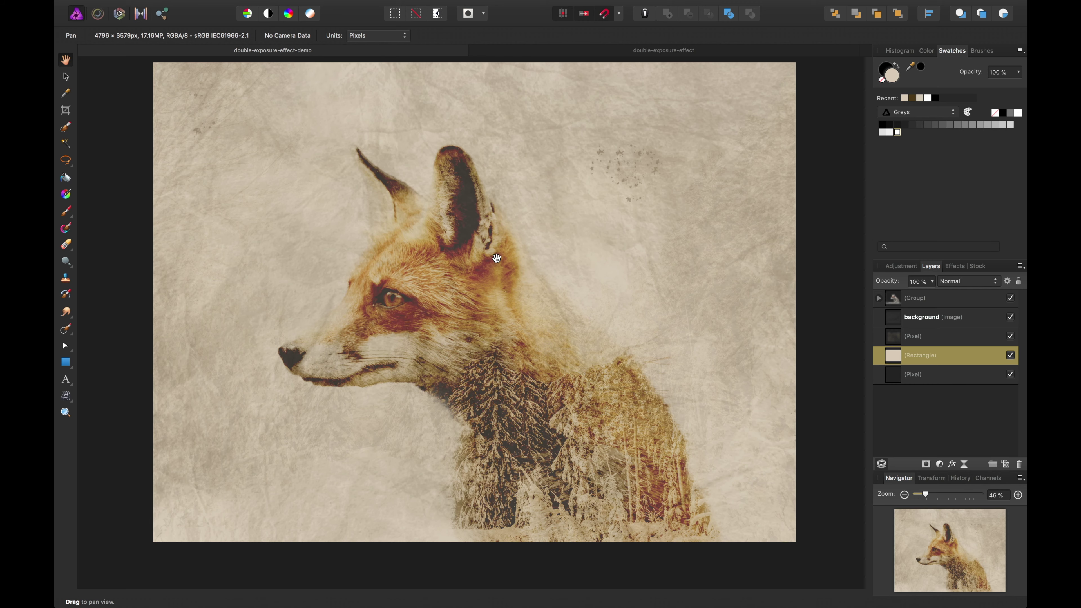
{"action": "left_click", "coordinate": [658, 54]}
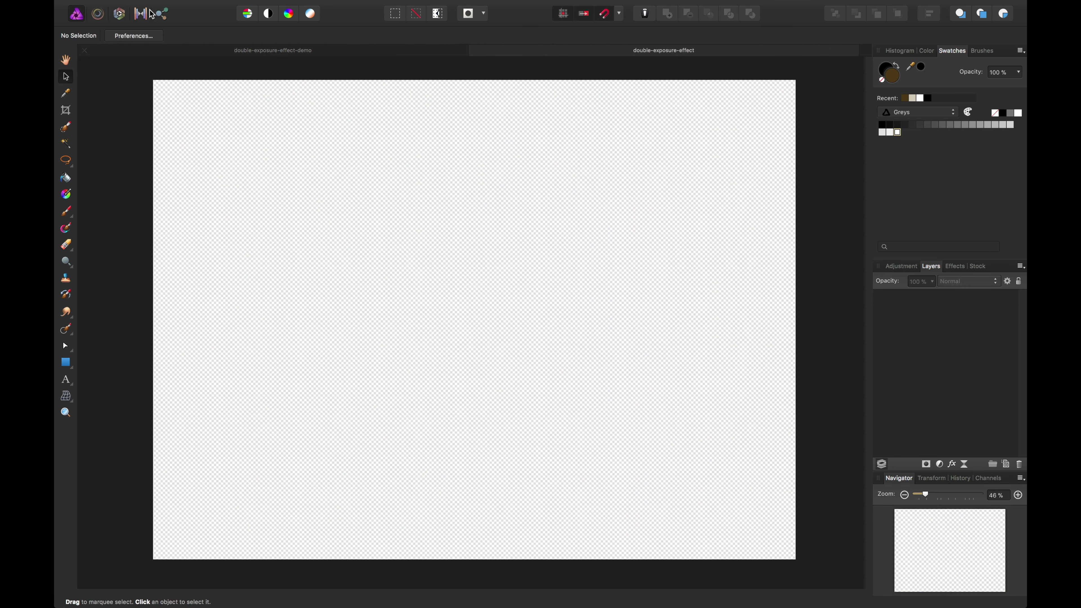
Step: Start placing an image and browse to the start folder inside Double Exposure Effect
{"action": "left_click", "coordinate": [158, 6]}
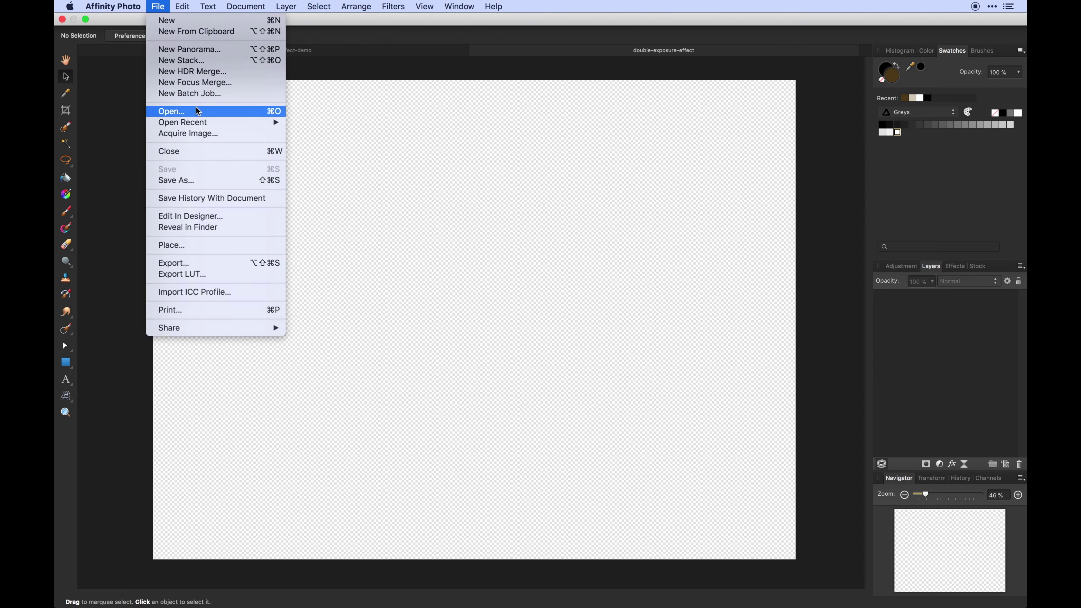
{"action": "left_click", "coordinate": [208, 246]}
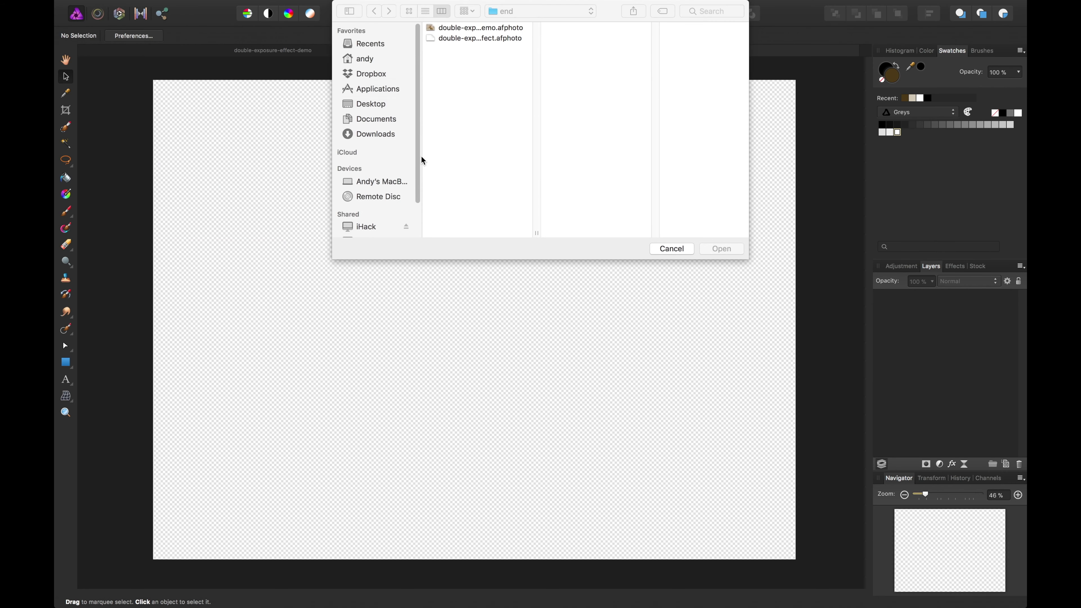
{"action": "left_click", "coordinate": [498, 16]}
{"action": "left_click", "coordinate": [519, 23]}
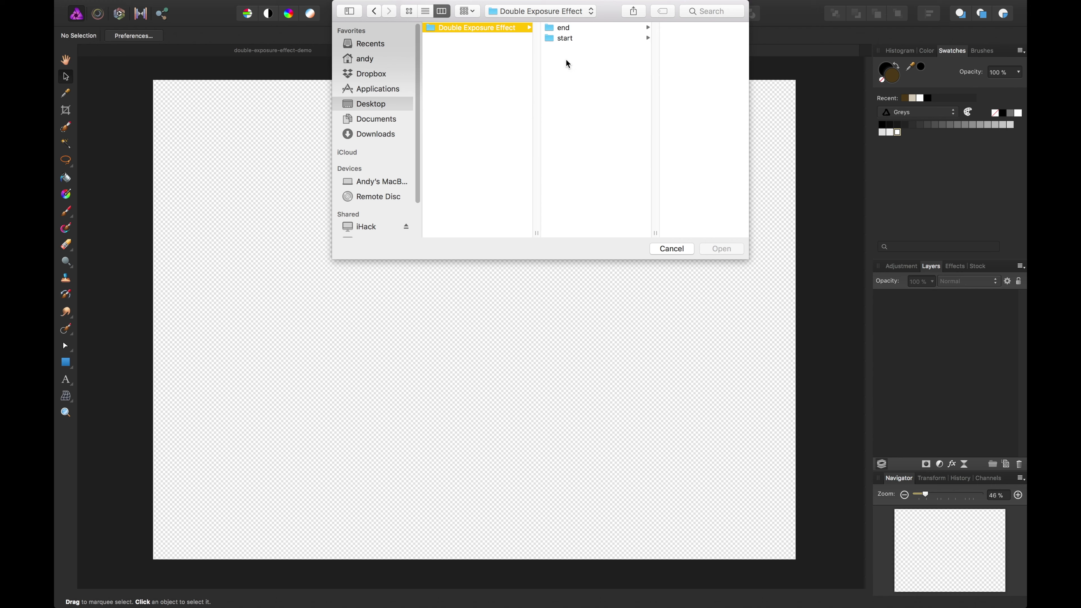
{"action": "left_click", "coordinate": [565, 38]}
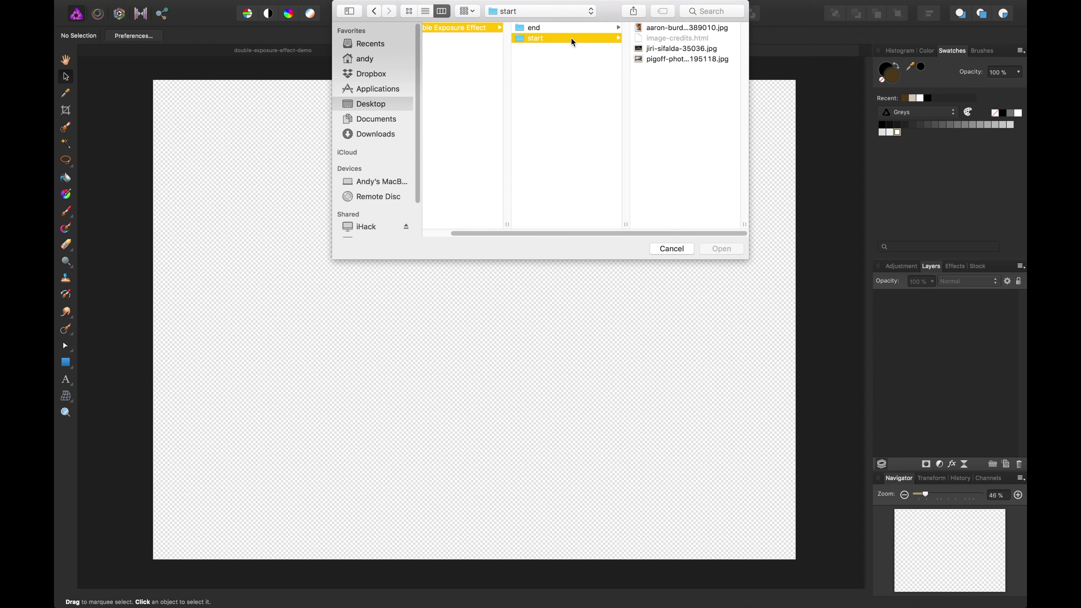
Step: Preview the snowy forest photo and the fox photo at large size, leaving the fox photo chosen
{"action": "left_click", "coordinate": [671, 28]}
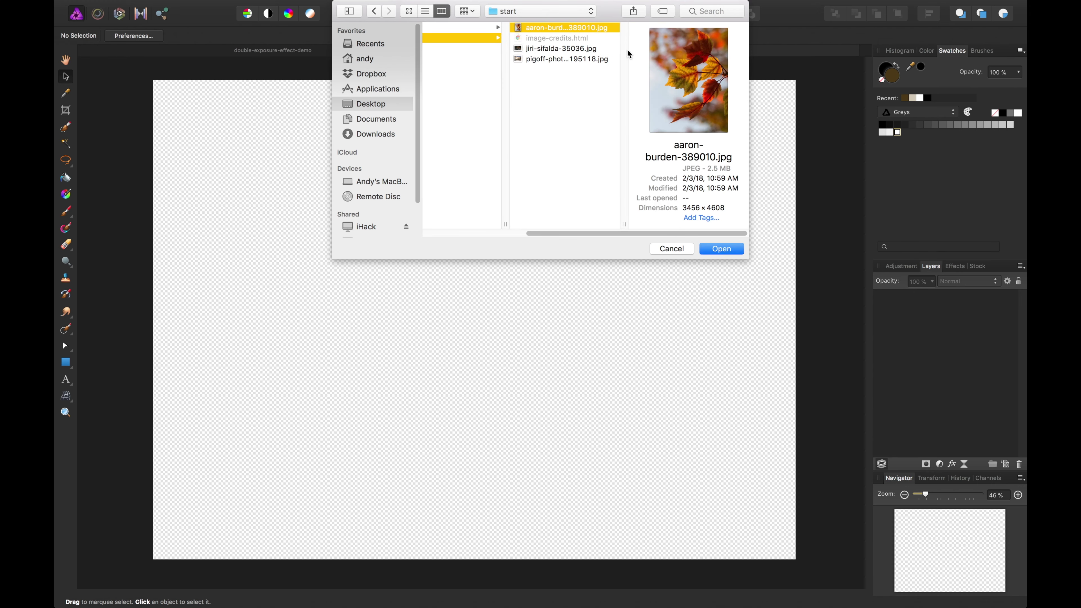
{"action": "left_click", "coordinate": [571, 46]}
{"action": "key", "text": "Down"}
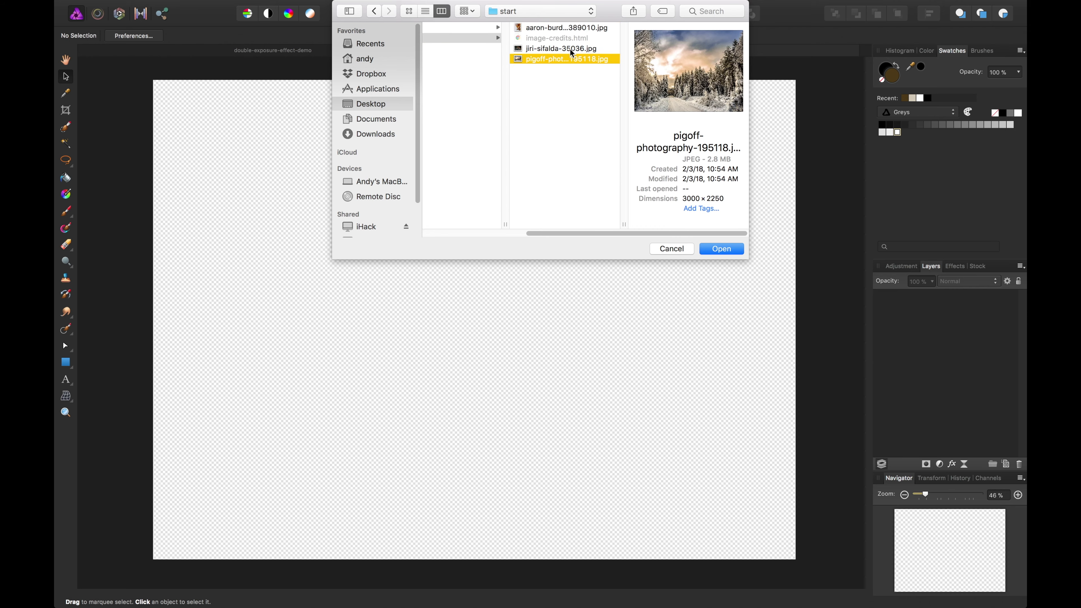
{"action": "key", "text": "space"}
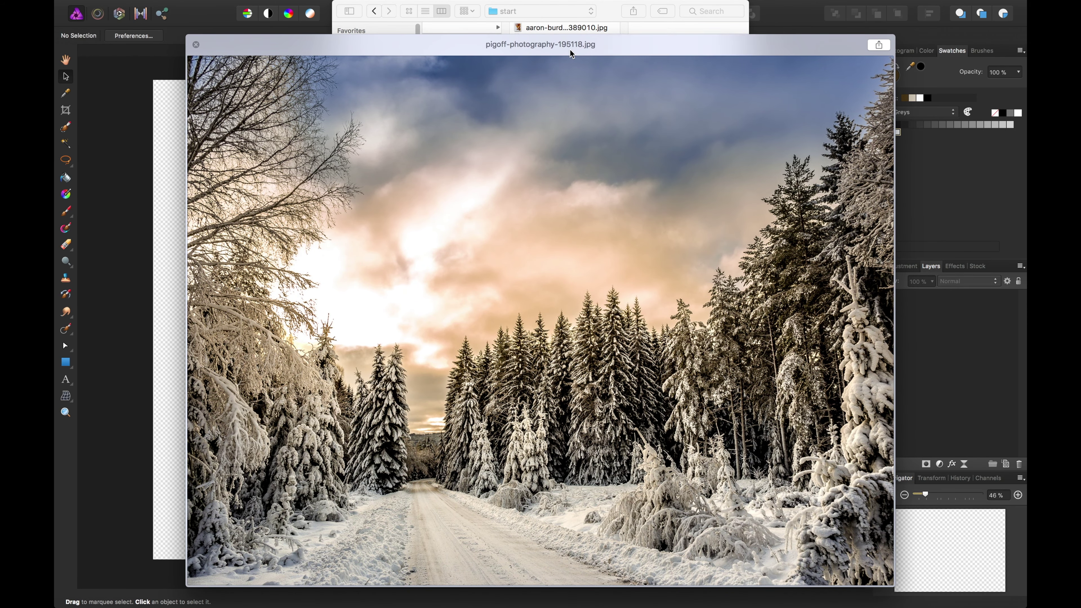
{"action": "key", "text": "Up"}
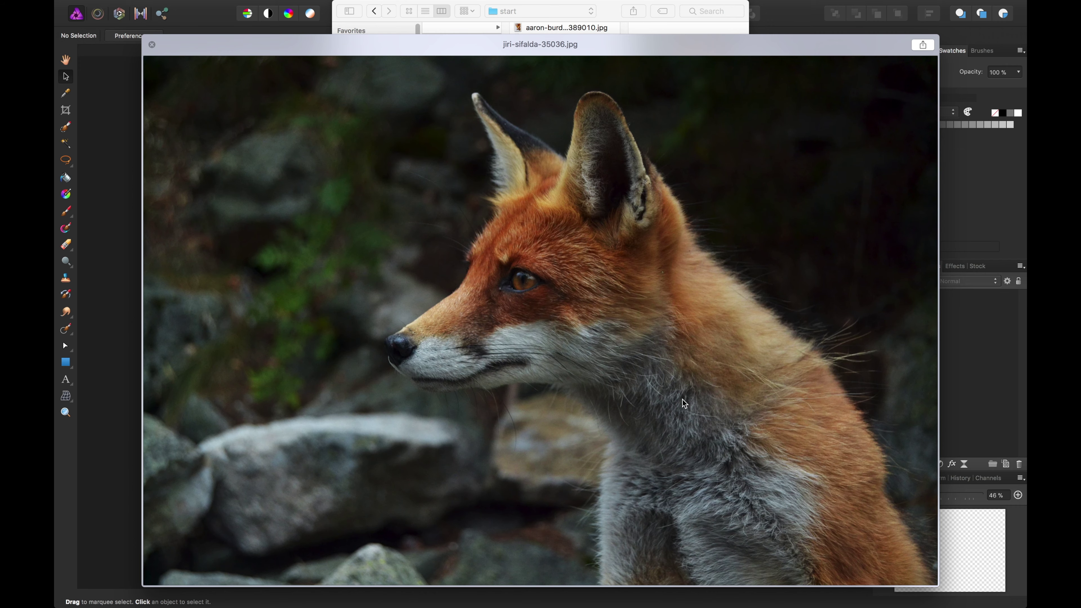
{"action": "key", "text": "space"}
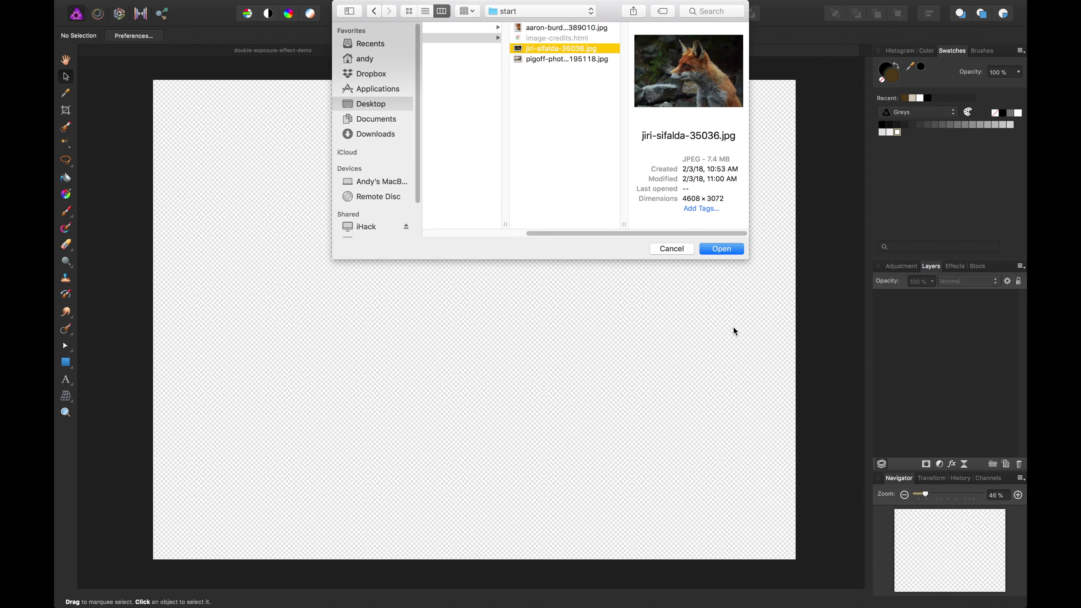
Step: Place the fox photo on the canvas and align its upper-left corner with the canvas corner
{"action": "left_click", "coordinate": [722, 251]}
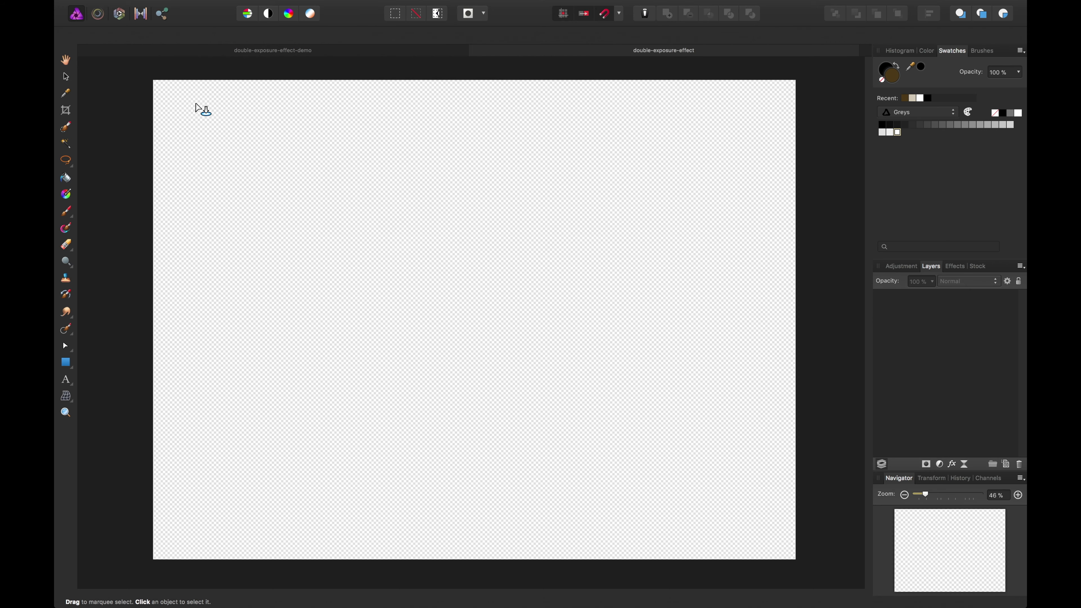
{"action": "left_click", "coordinate": [155, 83]}
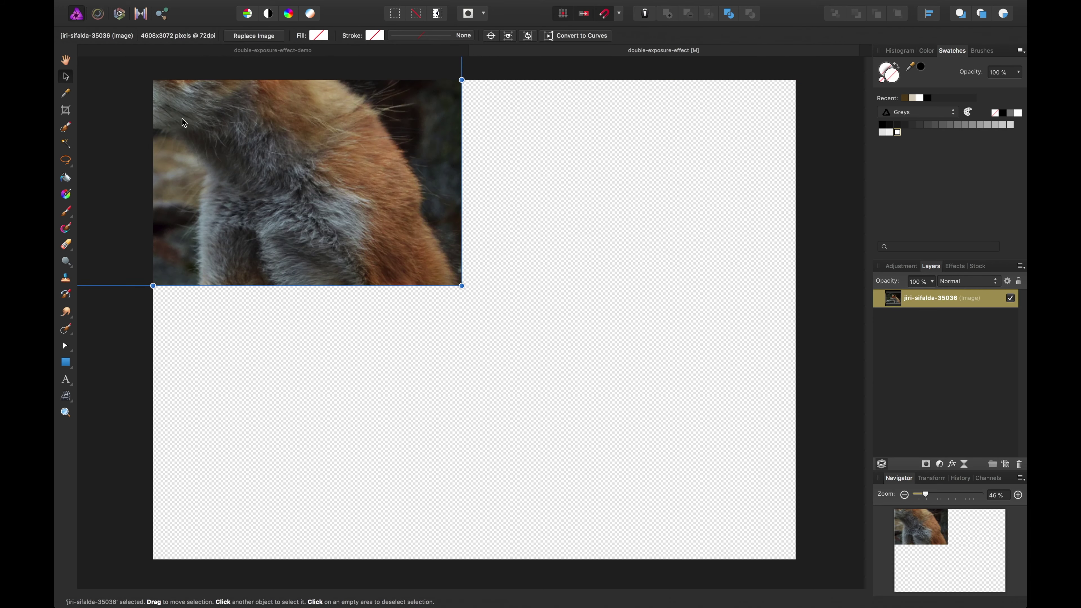
{"action": "left_click_drag", "start_coordinate": [343, 177], "coordinate": [653, 385]}
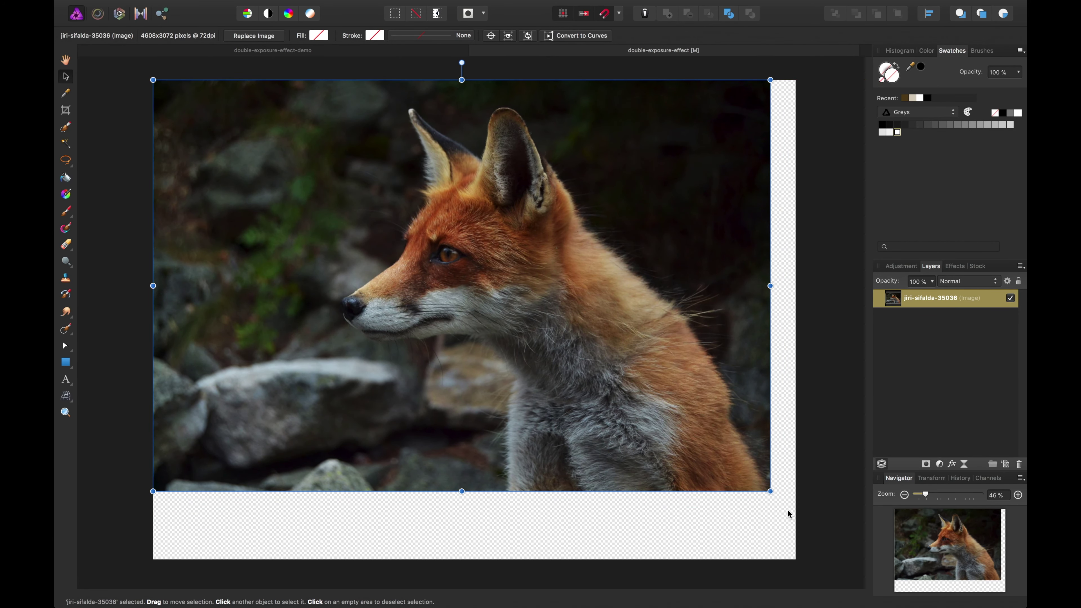
Step: Enlarge the fox image proportionally to fill the canvas height and shift it left until its right edge meets the canvas edge
{"action": "left_click_drag", "start_coordinate": [770, 492], "coordinate": [873, 562]}
{"action": "left_click_drag", "start_coordinate": [718, 480], "coordinate": [630, 477]}
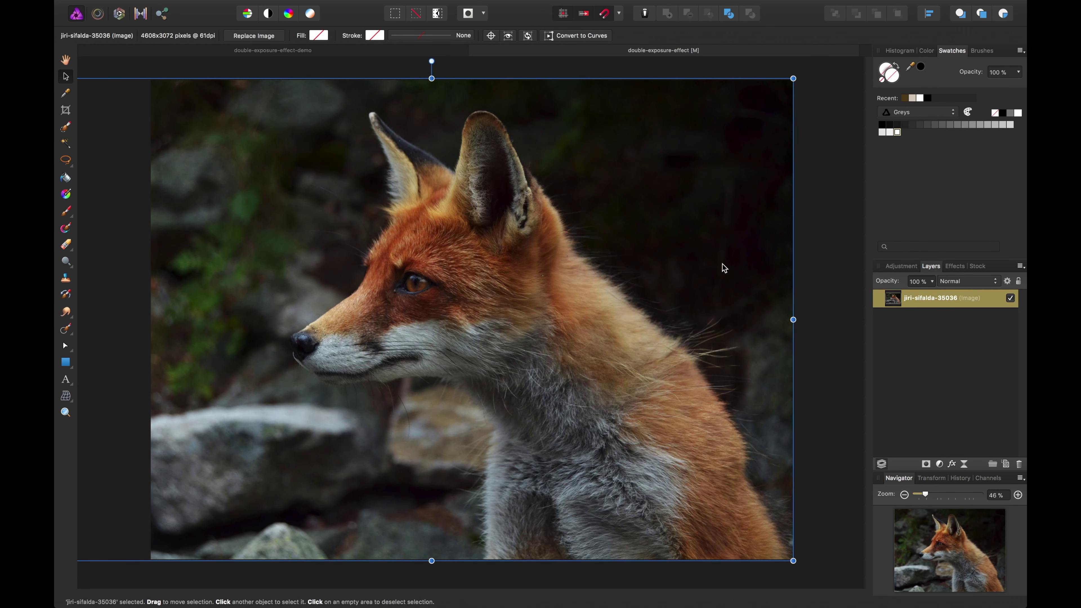
{"action": "left_click", "coordinate": [840, 216]}
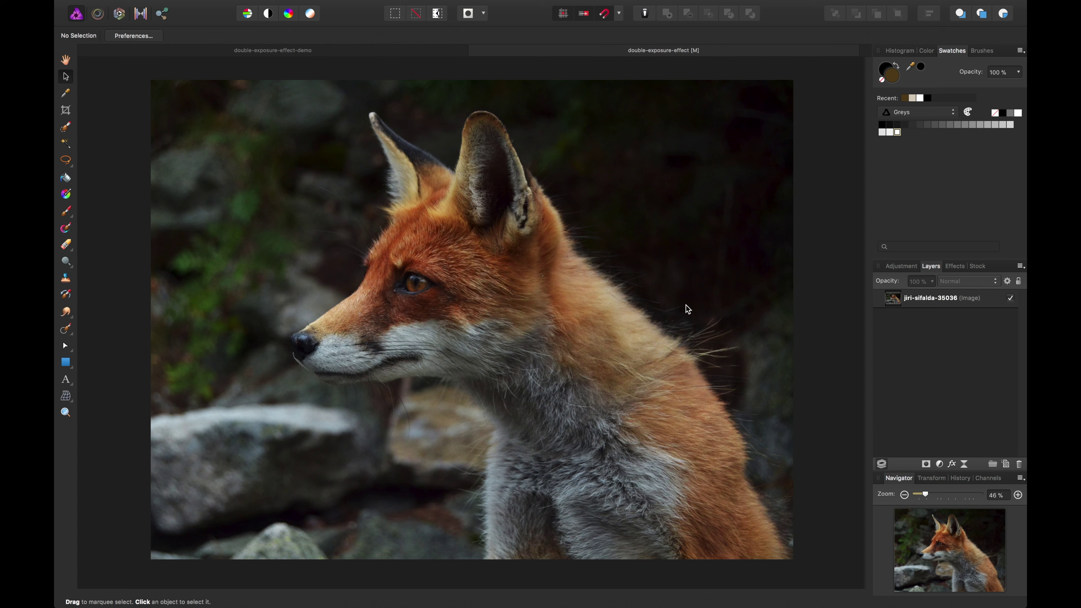
Step: Rename the placed image layer as fox and nudge the image slightly upward on the canvas
{"action": "double_click", "coordinate": [933, 297]}
{"action": "type", "text": "fox"}
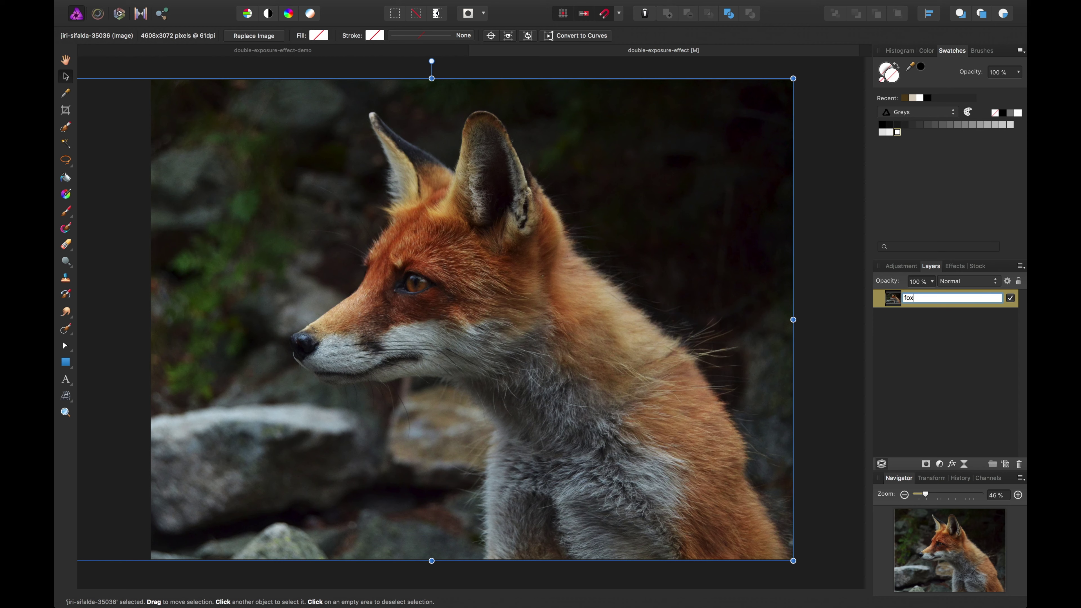
{"action": "key", "text": "Return"}
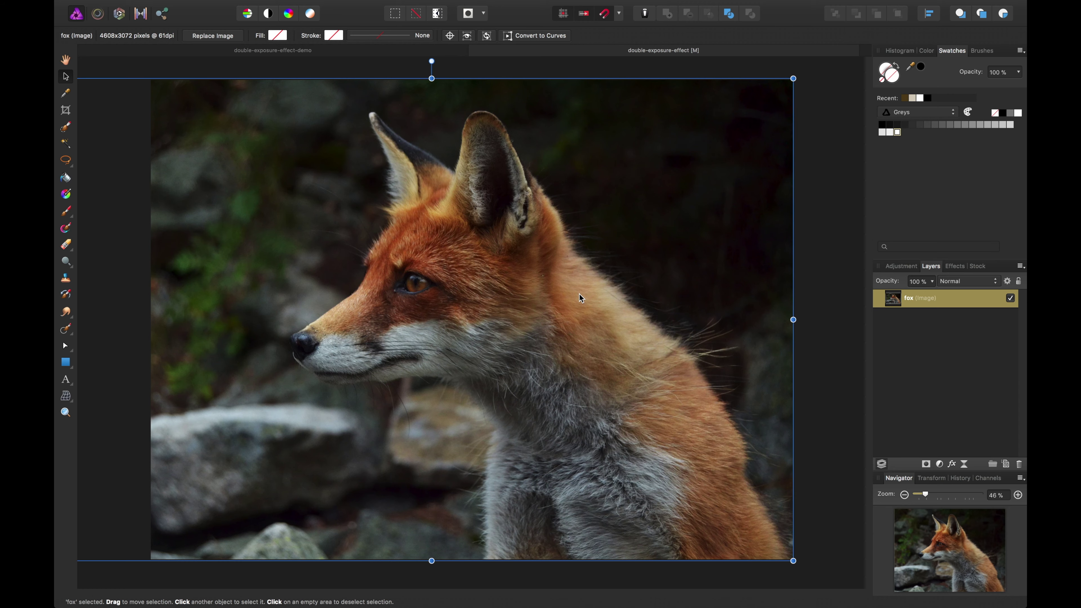
{"action": "left_click", "coordinate": [824, 361]}
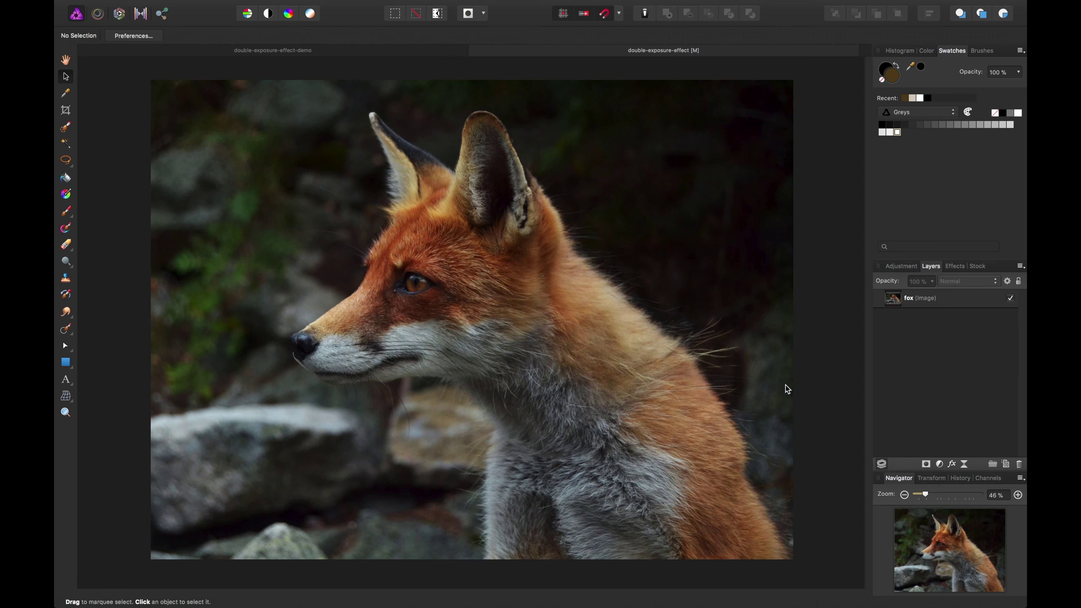
{"action": "mouse_move", "coordinate": [785, 386]}
{"action": "left_mouse_down"}
{"action": "mouse_move", "coordinate": [750, 384]}
{"action": "mouse_move", "coordinate": [768, 391]}
{"action": "left_mouse_up"}
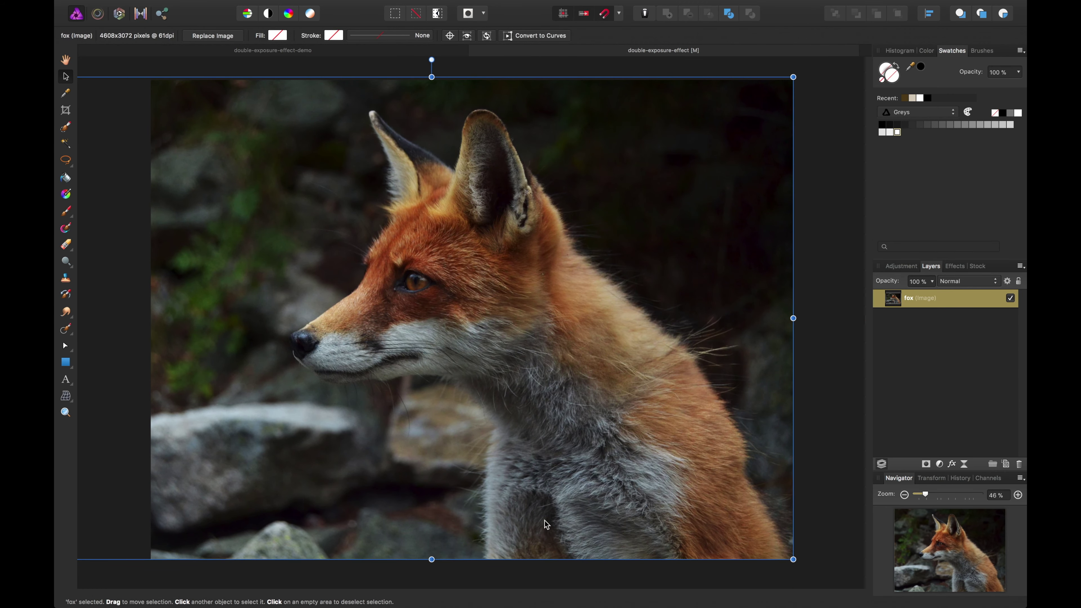
Step: Examine the fur edges along the fox's chest, back and ears up close to judge the fine hair against the background
{"action": "key", "text": "super+="}
{"action": "key", "text": "super+="}
{"action": "key", "text": "super+="}
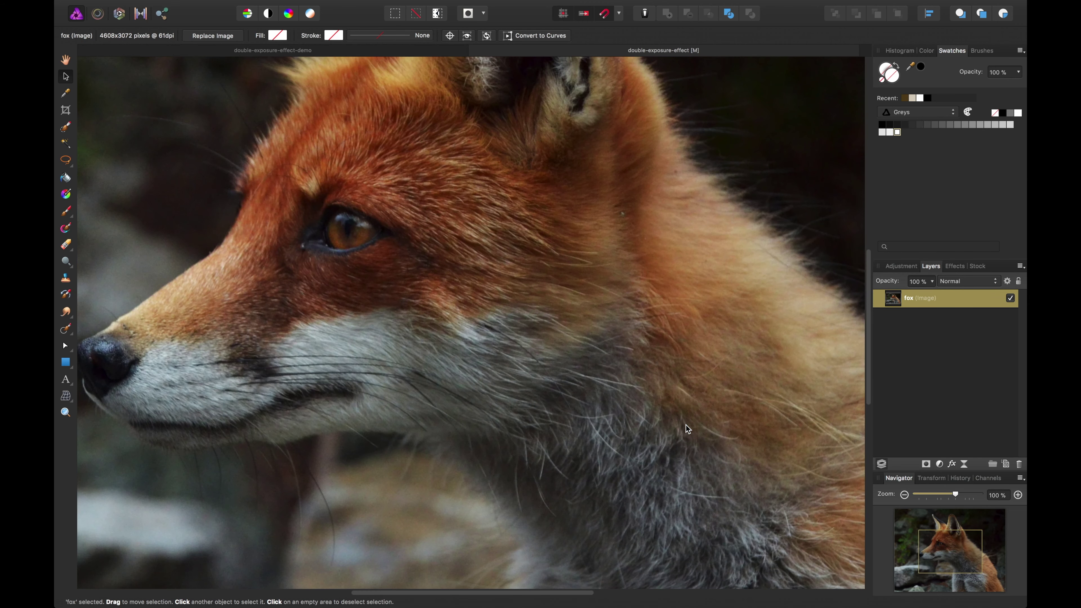
{"action": "key", "text": "space"}
{"action": "scroll", "coordinate": [606, 430], "scroll_direction": "down", "scroll_amount": 10}
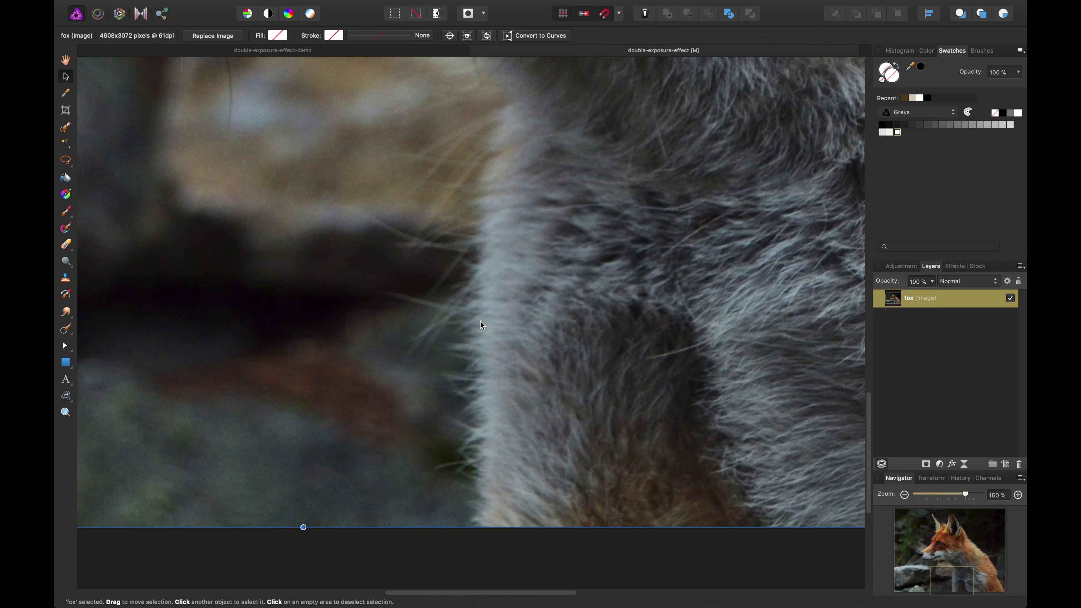
{"action": "key", "text": "super+minus"}
{"action": "key", "text": "super+minus"}
{"action": "key", "text": "super+minus"}
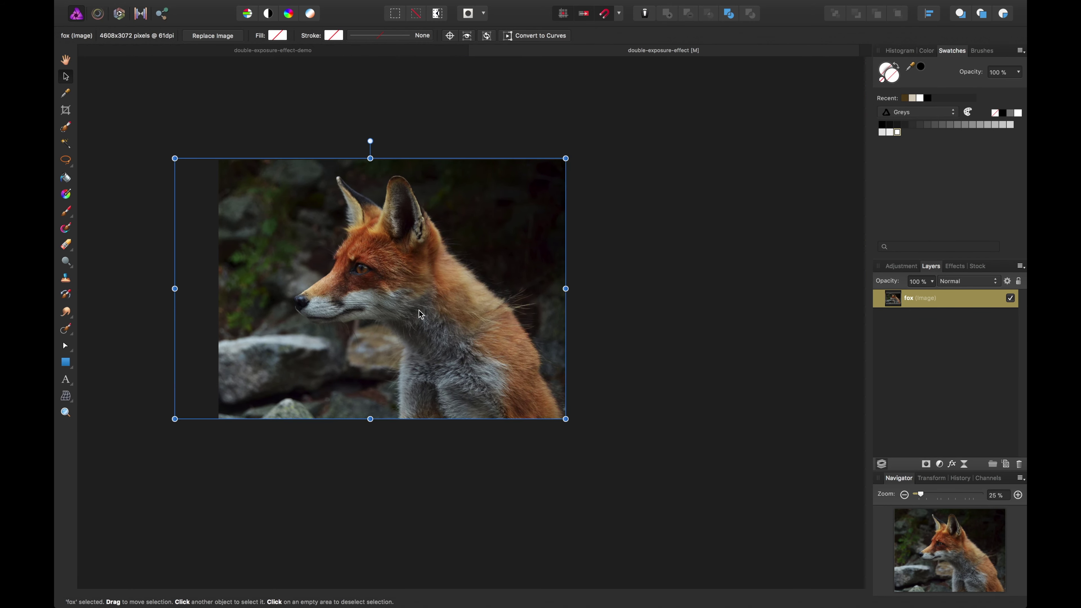
{"action": "key", "text": "super+="}
{"action": "key", "text": "super+="}
{"action": "key", "text": "super+="}
{"action": "key", "text": "space"}
{"action": "left_click_drag", "start_coordinate": [710, 259], "coordinate": [687, 375]}
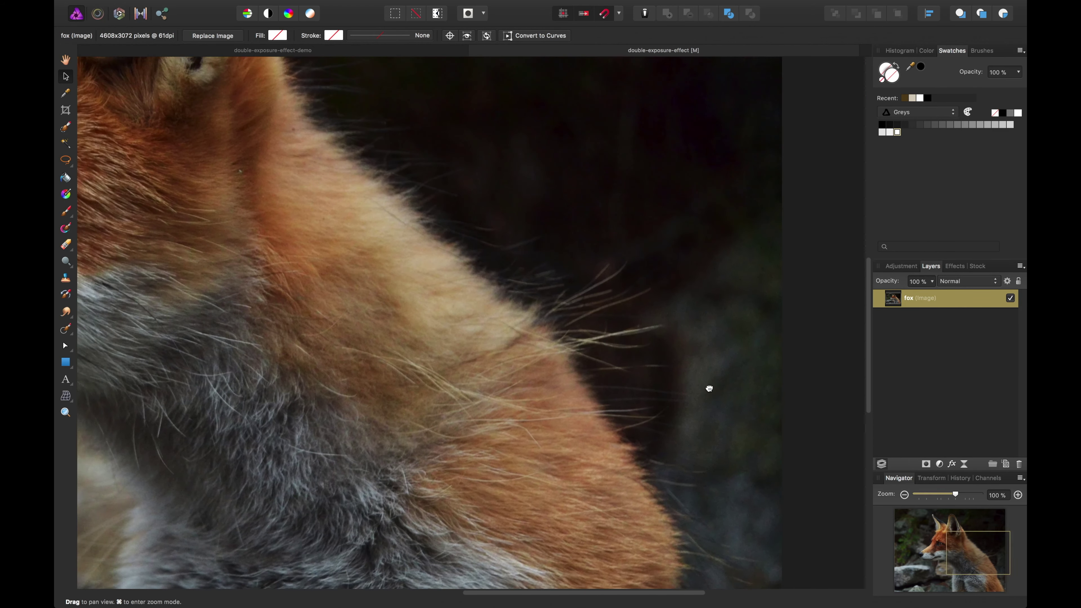
{"action": "left_click_drag", "start_coordinate": [563, 234], "coordinate": [669, 352]}
{"action": "key", "text": "super+minus"}
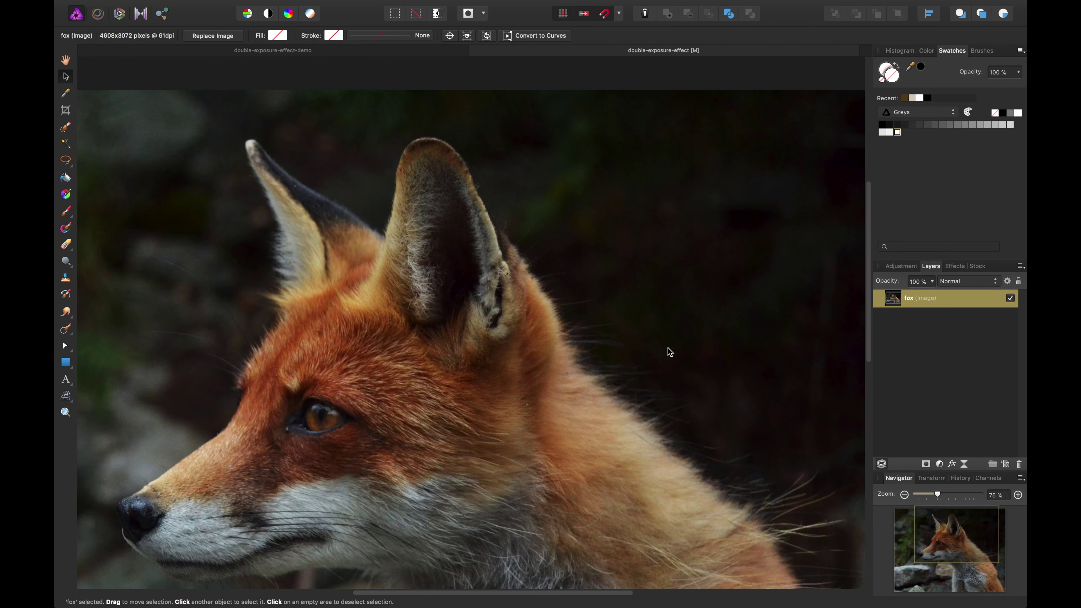
{"action": "key", "text": "space"}
{"action": "left_click_drag", "start_coordinate": [593, 402], "coordinate": [580, 284]}
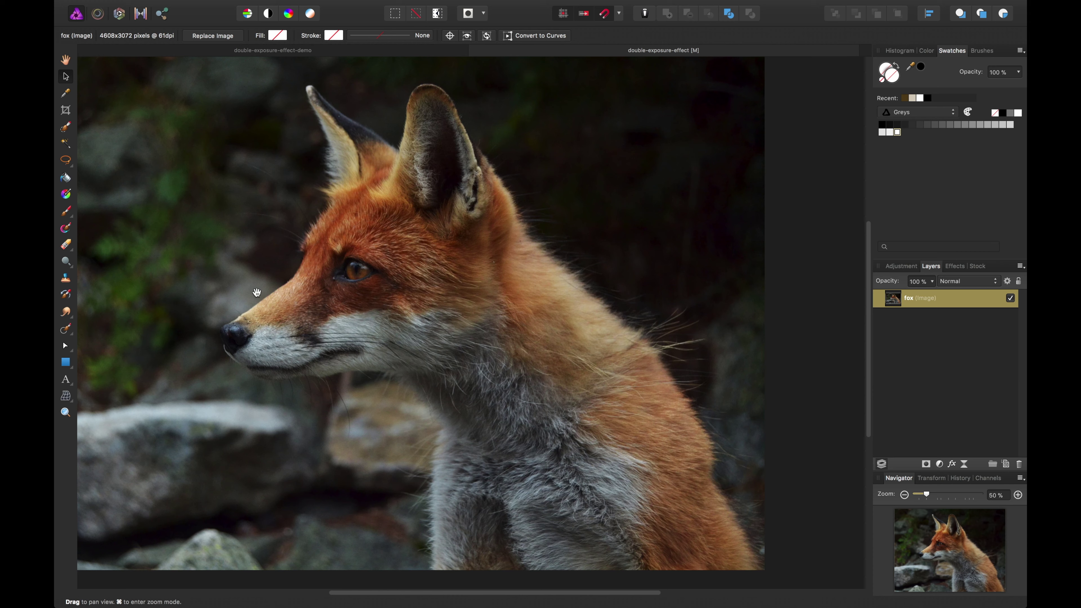
Step: Select the fox's body, head and ears using the Selection Brush at 314 px width with edge snapping
{"action": "left_click", "coordinate": [65, 127]}
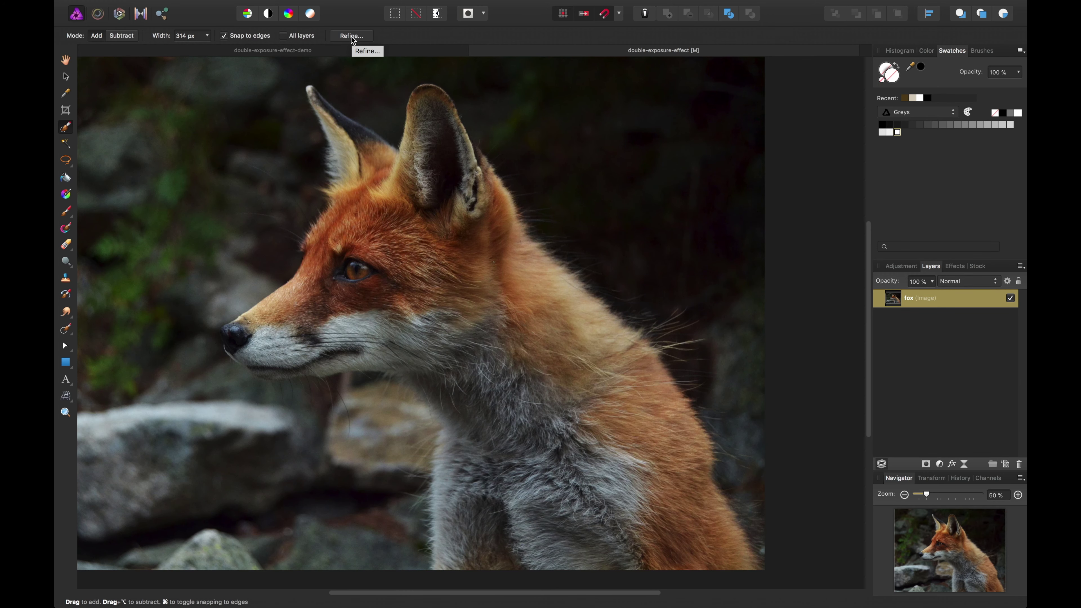
{"action": "scroll", "coordinate": [473, 192], "scroll_direction": "down", "scroll_amount": 10}
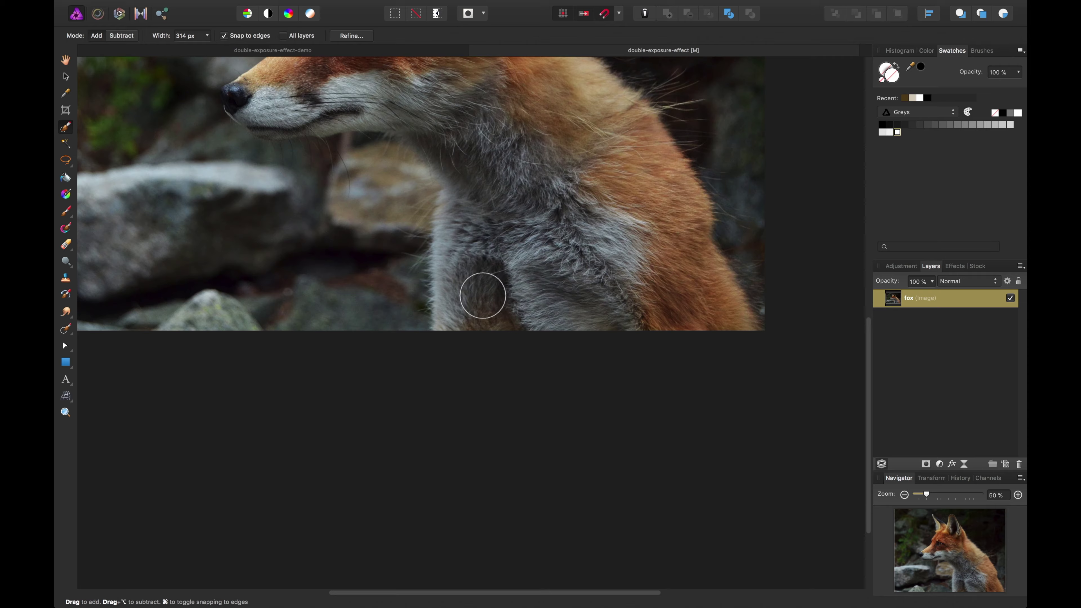
{"action": "mouse_move", "coordinate": [482, 296]}
{"action": "left_mouse_down"}
{"action": "mouse_move", "coordinate": [477, 222]}
{"action": "mouse_move", "coordinate": [552, 293]}
{"action": "mouse_move", "coordinate": [699, 310]}
{"action": "mouse_move", "coordinate": [668, 207]}
{"action": "mouse_move", "coordinate": [586, 162]}
{"action": "mouse_move", "coordinate": [582, 181]}
{"action": "mouse_move", "coordinate": [563, 133]}
{"action": "left_mouse_up"}
{"action": "scroll", "coordinate": [562, 132], "scroll_direction": "up", "scroll_amount": 7}
{"action": "mouse_move", "coordinate": [590, 303]}
{"action": "left_mouse_down"}
{"action": "mouse_move", "coordinate": [463, 146]}
{"action": "mouse_move", "coordinate": [497, 296]}
{"action": "mouse_move", "coordinate": [458, 271]}
{"action": "mouse_move", "coordinate": [452, 302]}
{"action": "mouse_move", "coordinate": [439, 299]}
{"action": "mouse_move", "coordinate": [455, 337]}
{"action": "mouse_move", "coordinate": [444, 296]}
{"action": "mouse_move", "coordinate": [403, 280]}
{"action": "mouse_move", "coordinate": [282, 276]}
{"action": "mouse_move", "coordinate": [265, 280]}
{"action": "mouse_move", "coordinate": [279, 291]}
{"action": "mouse_move", "coordinate": [254, 289]}
{"action": "left_mouse_up"}
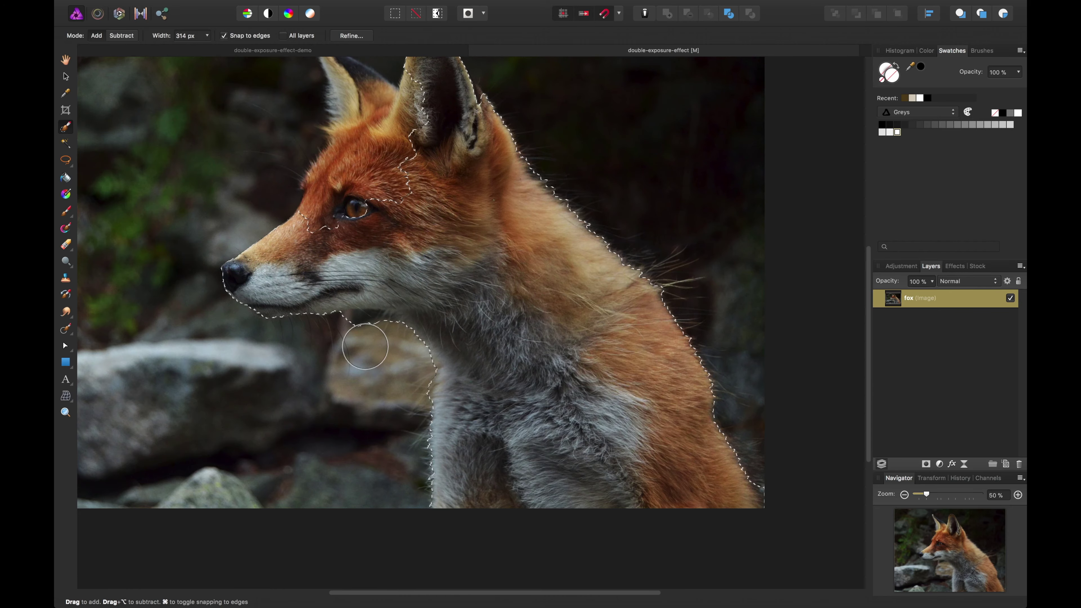
{"action": "mouse_move", "coordinate": [365, 346]}
{"action": "left_mouse_down"}
{"action": "mouse_move", "coordinate": [357, 333]}
{"action": "mouse_move", "coordinate": [430, 345]}
{"action": "mouse_move", "coordinate": [338, 222]}
{"action": "mouse_move", "coordinate": [391, 145]}
{"action": "mouse_move", "coordinate": [369, 244]}
{"action": "left_mouse_up"}
{"action": "scroll", "coordinate": [381, 227], "scroll_direction": "up", "scroll_amount": 5}
Step: Reduce the Selection Brush width to 139 px and add the dark back edge of the fox's far ear to the selection
{"action": "key", "text": "["}
{"action": "key", "text": "["}
{"action": "key", "text": "["}
{"action": "key", "text": "["}
{"action": "key", "text": "["}
{"action": "key", "text": "["}
{"action": "key", "text": "["}
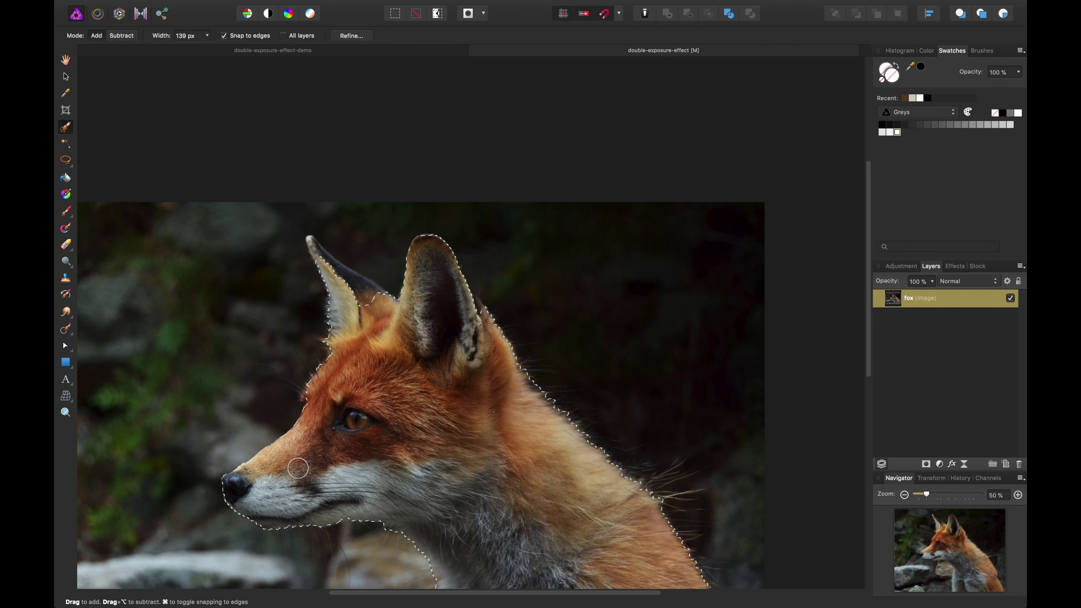
{"action": "key", "text": "super+1"}
{"action": "left_click_drag", "start_coordinate": [250, 316], "coordinate": [370, 332]}
Step: Reduce the Selection Brush width to 101 px and extend the selection toward the tip of the far ear
{"action": "key", "text": "["}
{"action": "key", "text": "["}
{"action": "key", "text": "["}
{"action": "mouse_move", "coordinate": [286, 204]}
{"action": "left_mouse_down"}
{"action": "mouse_move", "coordinate": [325, 277]}
{"action": "mouse_move", "coordinate": [306, 234]}
{"action": "left_mouse_up"}
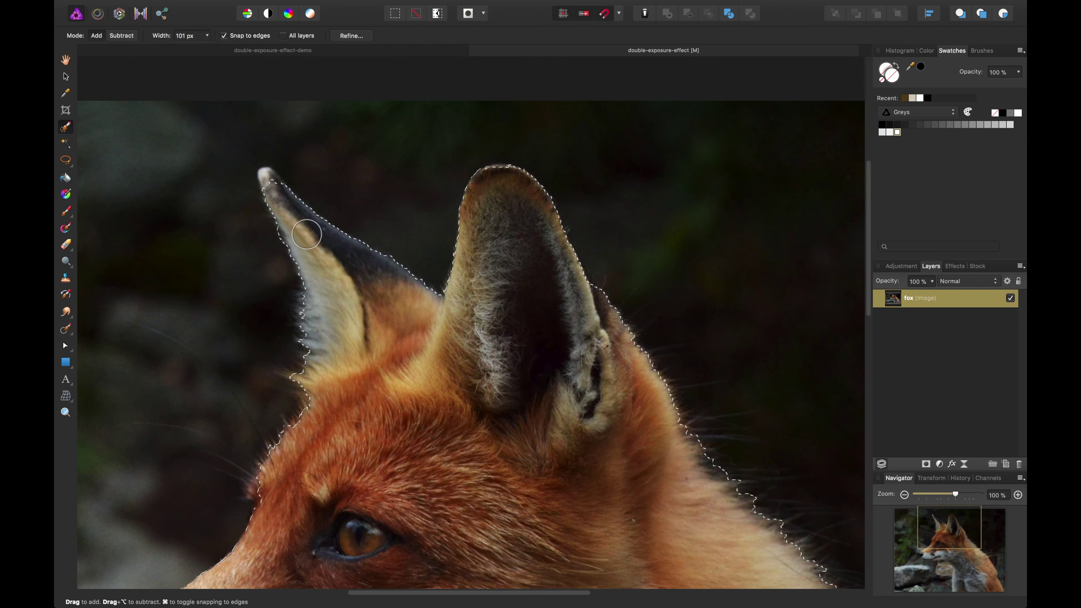
Step: Examine the selection outline around the fox's head, muzzle, chest and back for areas that were missed or wrongly included
{"action": "scroll", "coordinate": [307, 234], "scroll_direction": "down", "scroll_amount": 5}
{"action": "scroll", "coordinate": [306, 233], "scroll_direction": "left", "scroll_amount": 3}
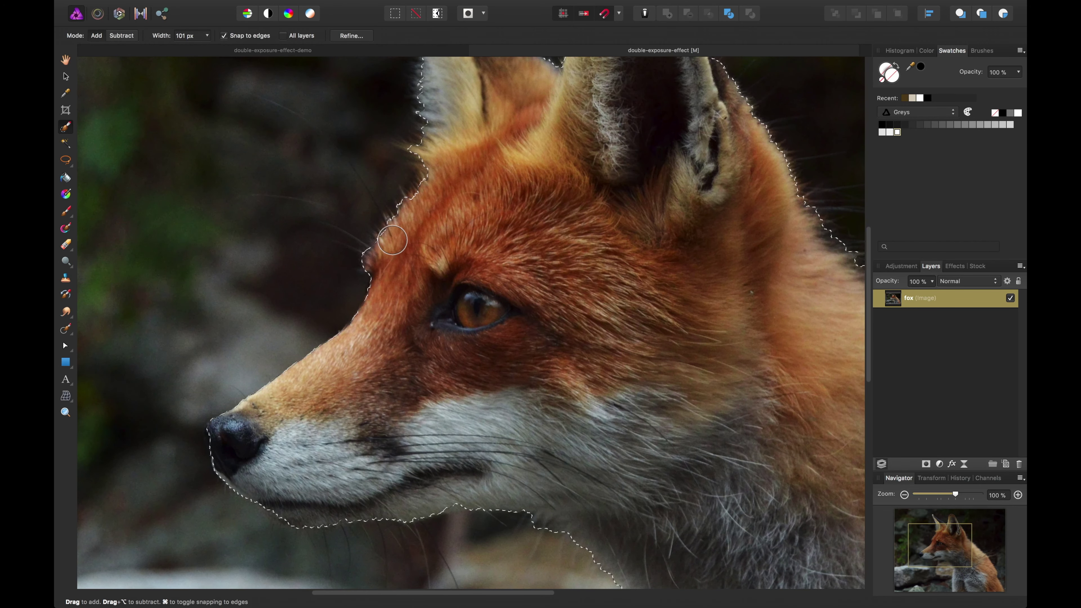
{"action": "left_click_drag", "start_coordinate": [461, 529], "coordinate": [413, 314]}
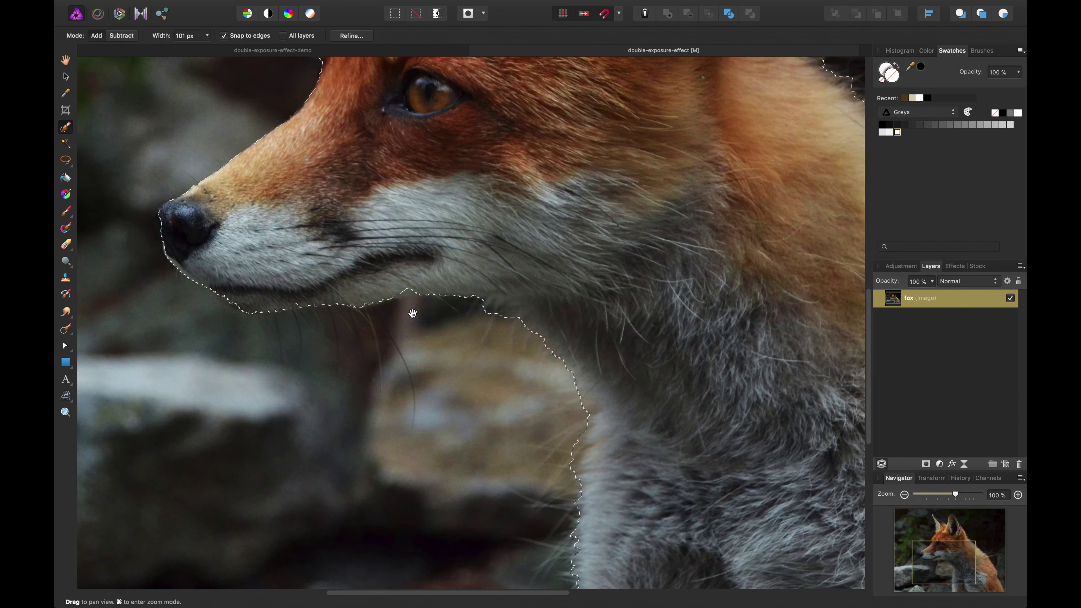
{"action": "scroll", "coordinate": [413, 313], "scroll_direction": "down", "scroll_amount": 5}
{"action": "scroll", "coordinate": [413, 314], "scroll_direction": "right", "scroll_amount": 2}
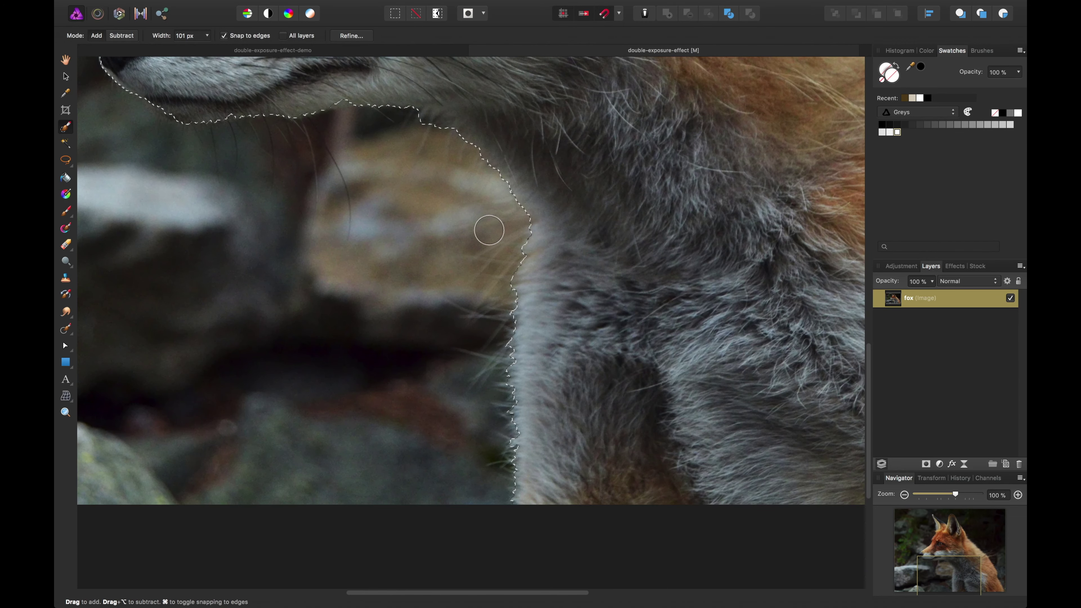
{"action": "scroll", "coordinate": [489, 230], "scroll_direction": "down", "scroll_amount": 5}
{"action": "scroll", "coordinate": [353, 231], "scroll_direction": "right", "scroll_amount": 5}
{"action": "scroll", "coordinate": [353, 231], "scroll_direction": "up", "scroll_amount": 3}
{"action": "scroll", "coordinate": [676, 376], "scroll_direction": "up", "scroll_amount": 1}
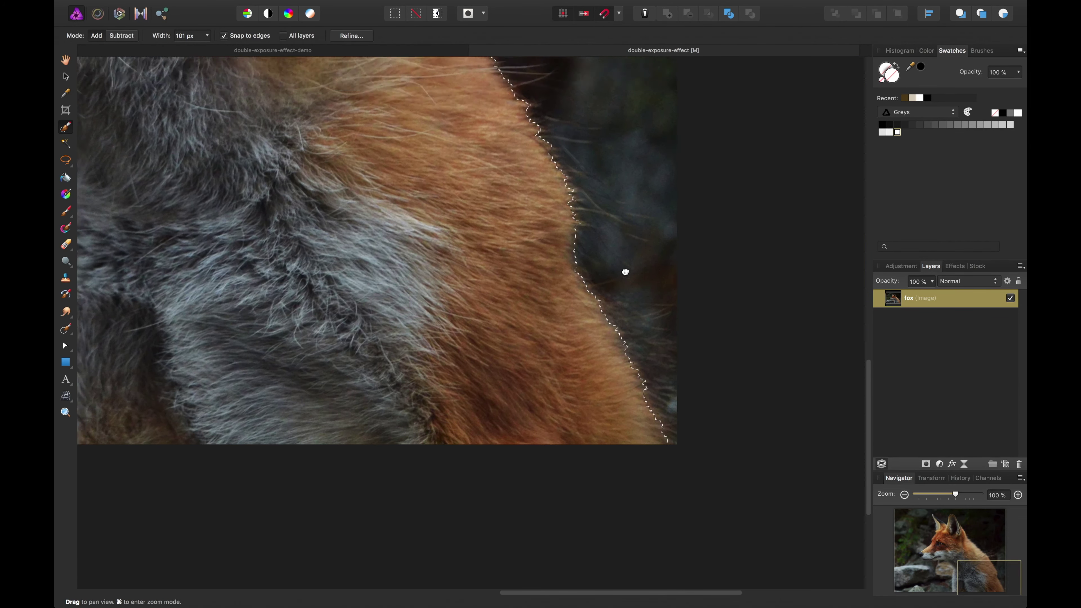
{"action": "scroll", "coordinate": [626, 272], "scroll_direction": "up", "scroll_amount": 10}
{"action": "scroll", "coordinate": [625, 272], "scroll_direction": "left", "scroll_amount": 10}
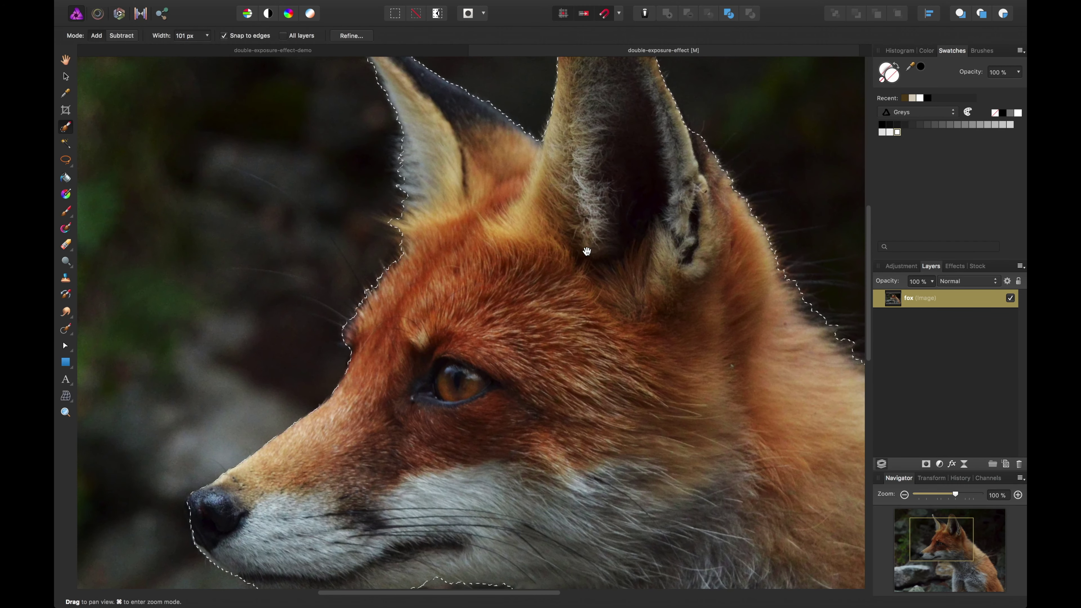
{"action": "scroll", "coordinate": [587, 251], "scroll_direction": "down", "scroll_amount": 3}
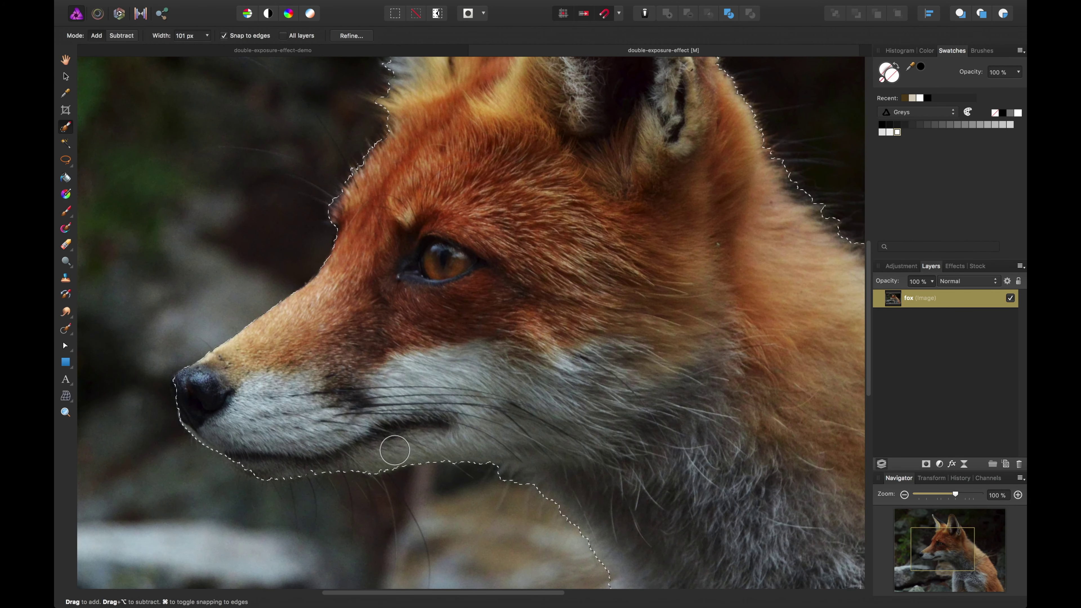
{"action": "key", "text": "super+minus"}
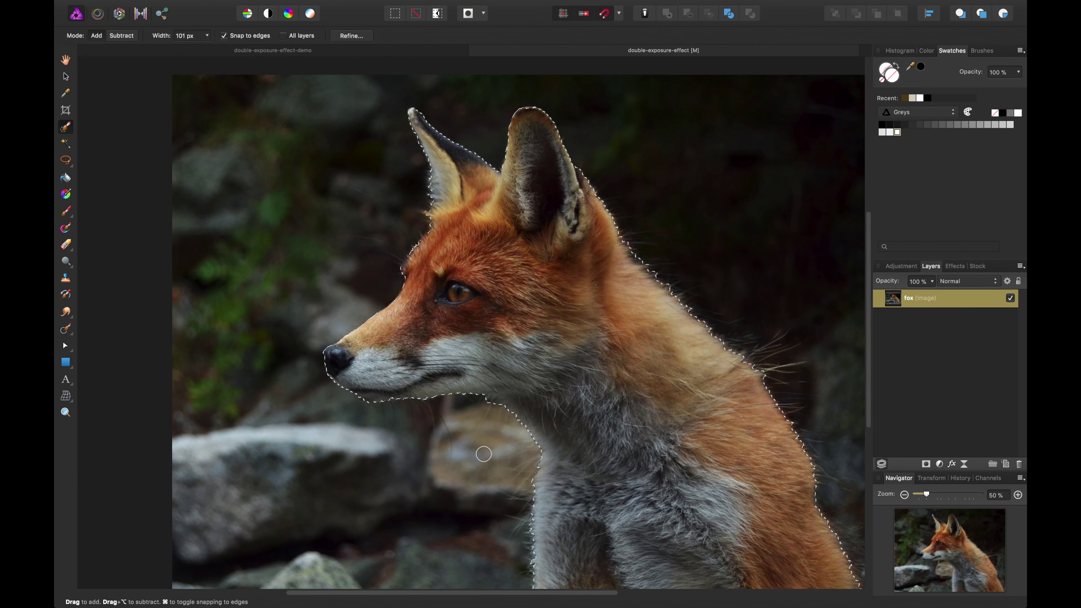
{"action": "scroll", "coordinate": [543, 394], "scroll_direction": "right", "scroll_amount": 3}
{"action": "scroll", "coordinate": [543, 393], "scroll_direction": "down", "scroll_amount": 2}
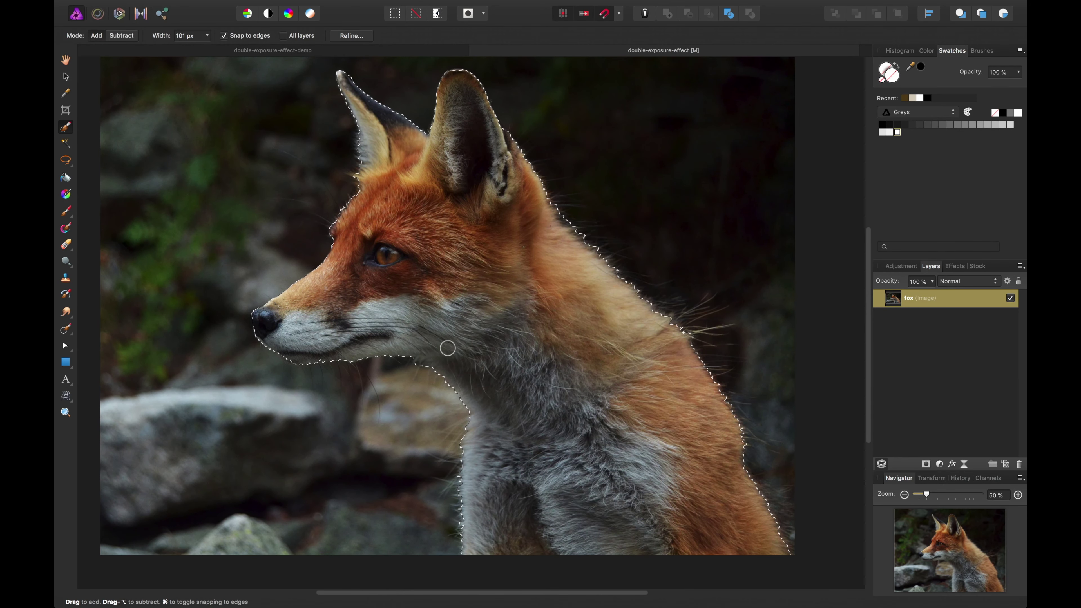
Step: Subtract the excess background beneath the jaw from the selection and add the missing throat fur back along the edge
{"action": "key", "text": "super+plus"}
{"action": "key", "text": "super+plus"}
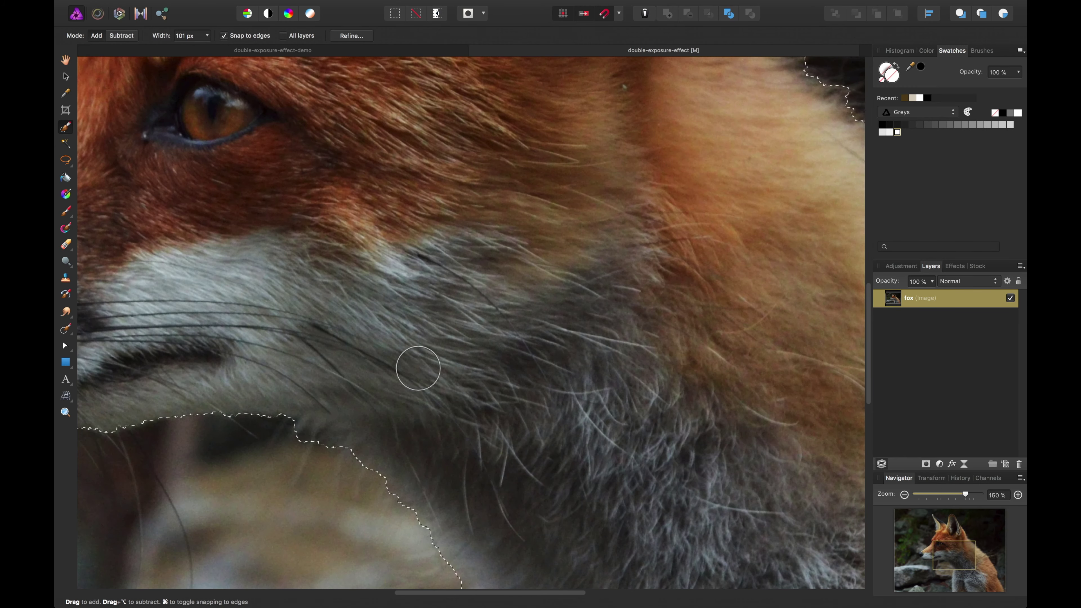
{"action": "left_click_drag", "start_coordinate": [326, 441], "coordinate": [490, 347]}
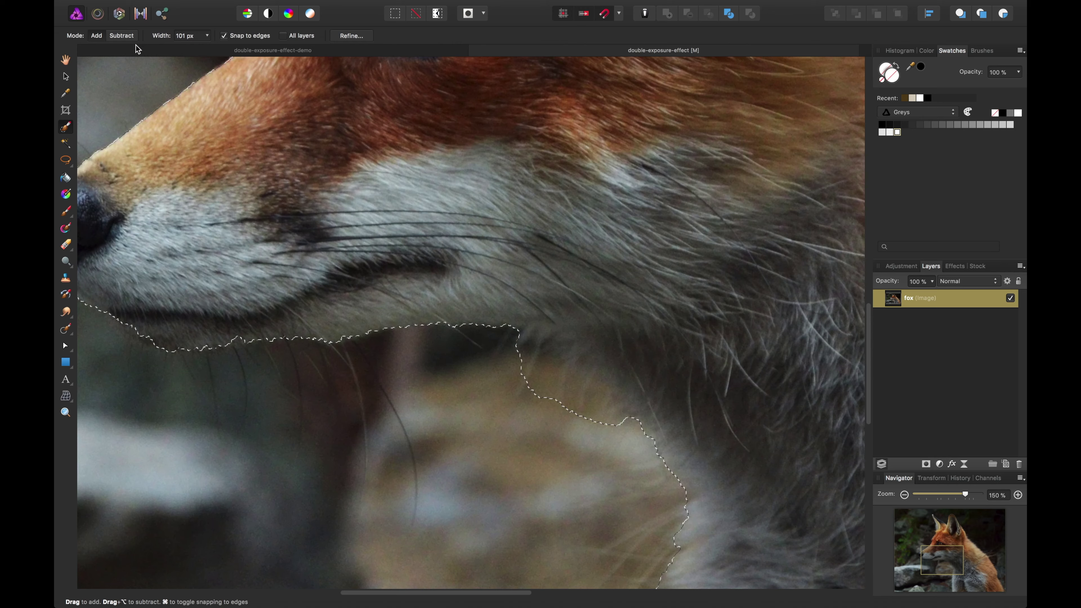
{"action": "left_click", "coordinate": [121, 36]}
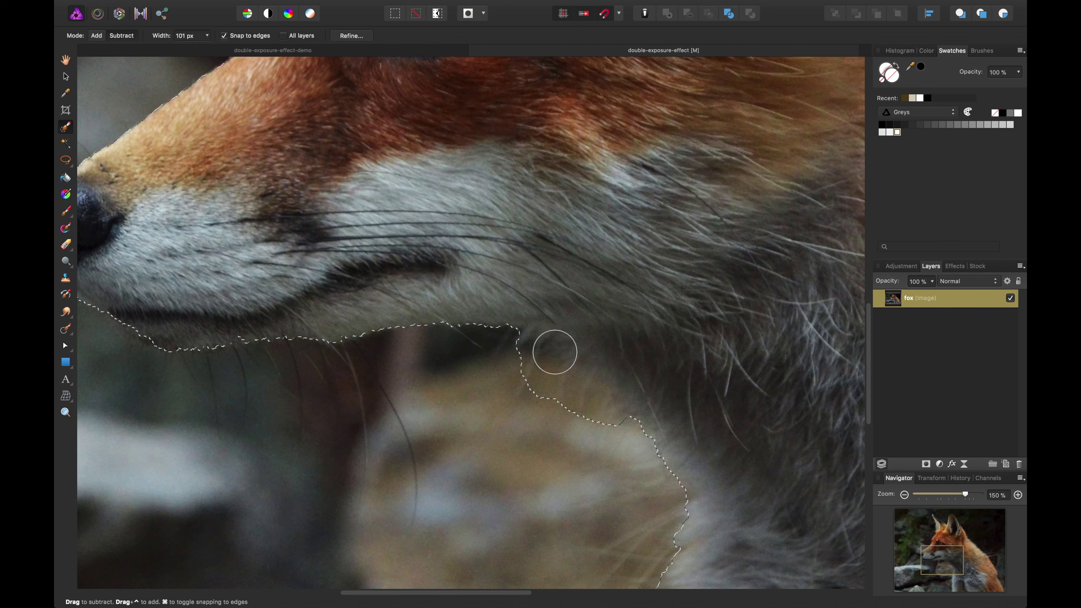
{"action": "left_click_drag", "start_coordinate": [584, 437], "coordinate": [560, 393]}
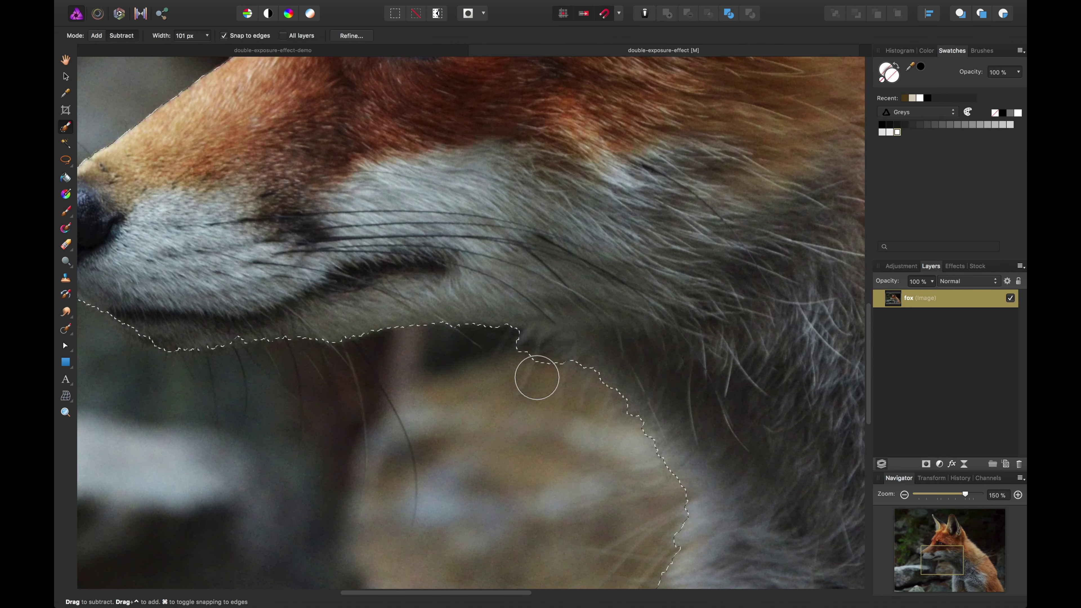
{"action": "left_click", "coordinate": [96, 36]}
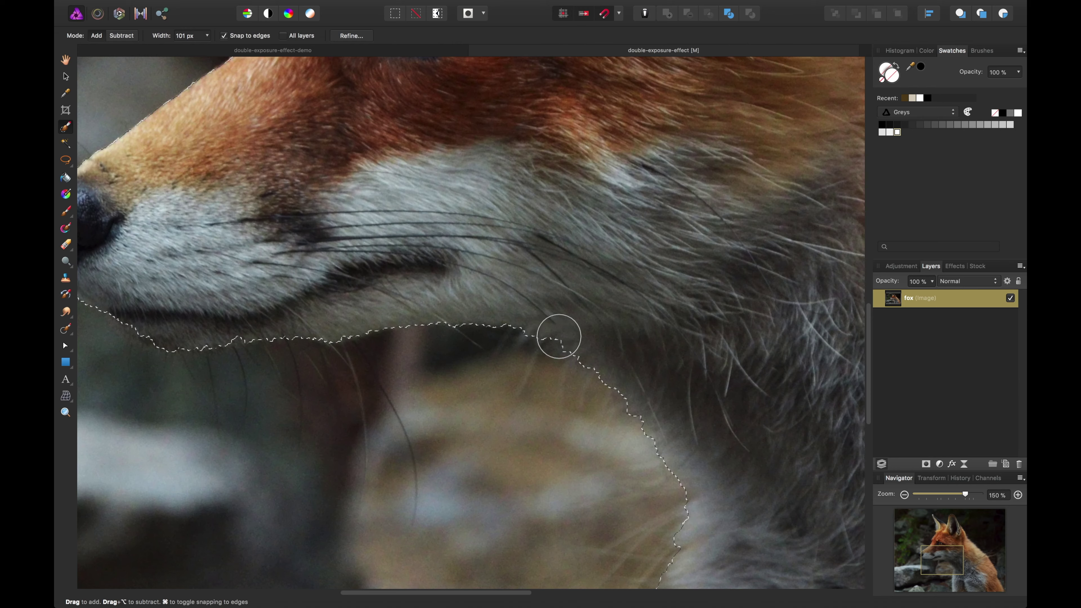
{"action": "mouse_move", "coordinate": [567, 324]}
{"action": "left_mouse_down"}
{"action": "mouse_move", "coordinate": [586, 277]}
{"action": "mouse_move", "coordinate": [578, 296]}
{"action": "mouse_move", "coordinate": [546, 305]}
{"action": "left_mouse_up"}
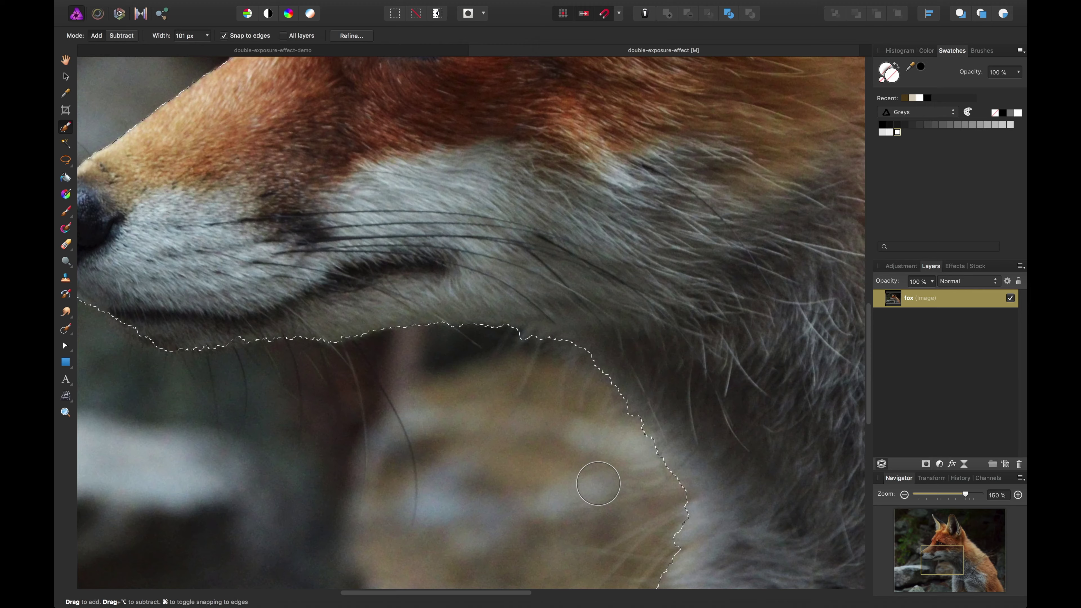
Step: Open the fox selection for refinement and check its edges against the overlay preview
{"action": "key", "text": "super+minus"}
{"action": "key", "text": "super+minus"}
{"action": "key", "text": "super+minus"}
{"action": "key", "text": "super+minus"}
{"action": "key", "text": "super+plus"}
{"action": "key", "text": "super+plus"}
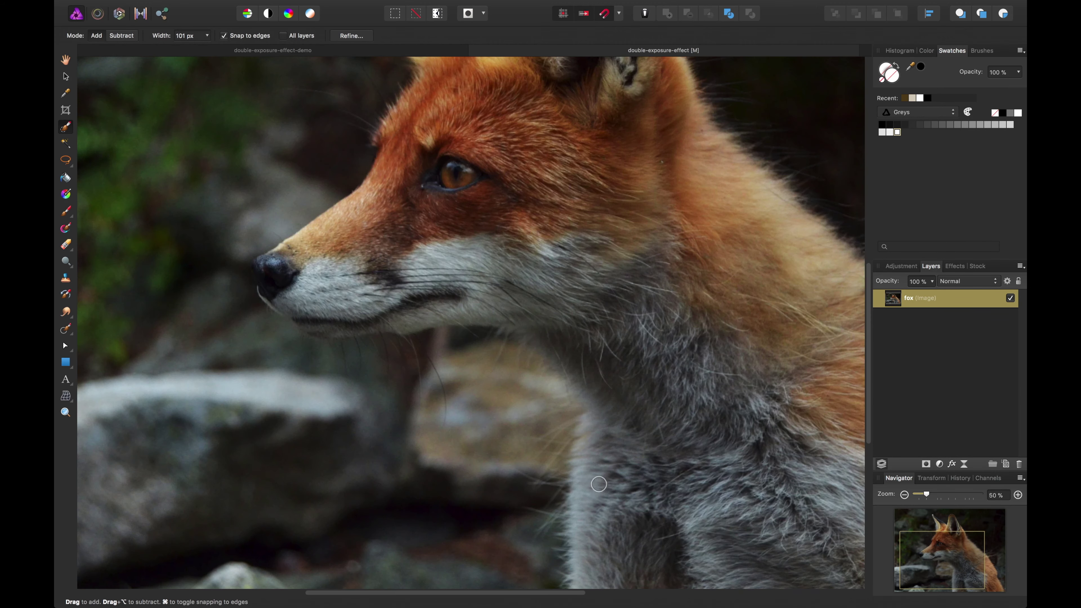
{"action": "left_click", "coordinate": [352, 36]}
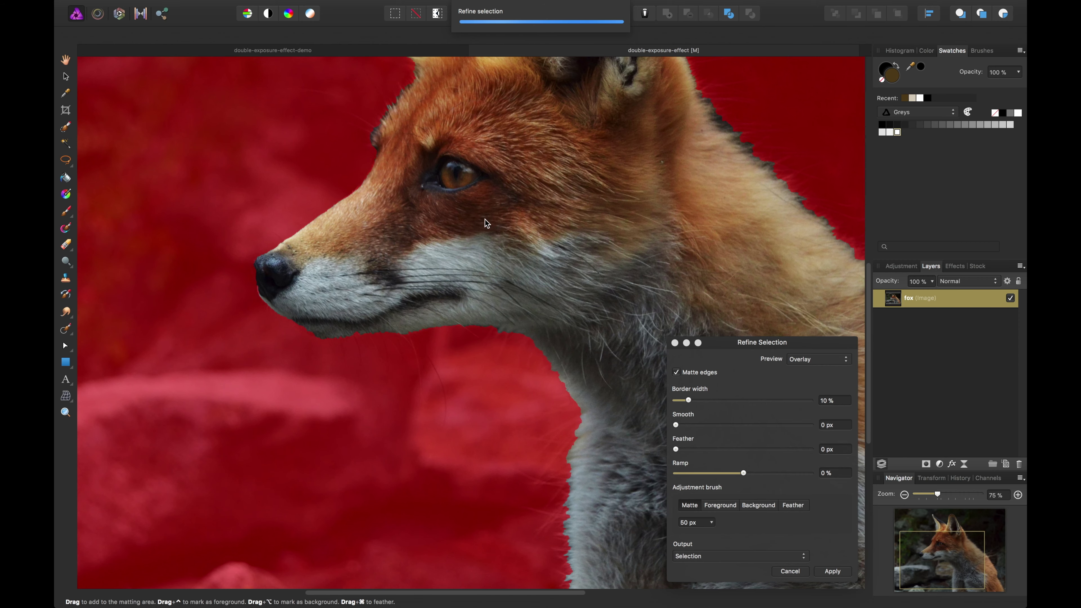
{"action": "key", "text": "space"}
{"action": "left_click_drag", "start_coordinate": [528, 309], "coordinate": [423, 357]}
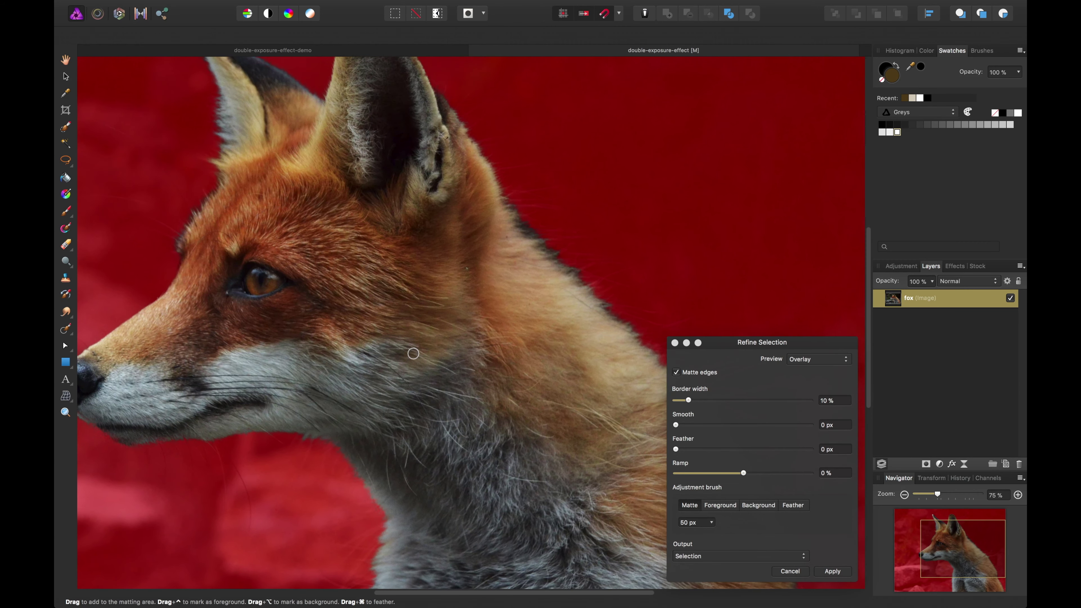
{"action": "scroll", "coordinate": [414, 353], "scroll_direction": "down", "scroll_amount": 3}
{"action": "scroll", "coordinate": [413, 354], "scroll_direction": "up", "scroll_amount": 2}
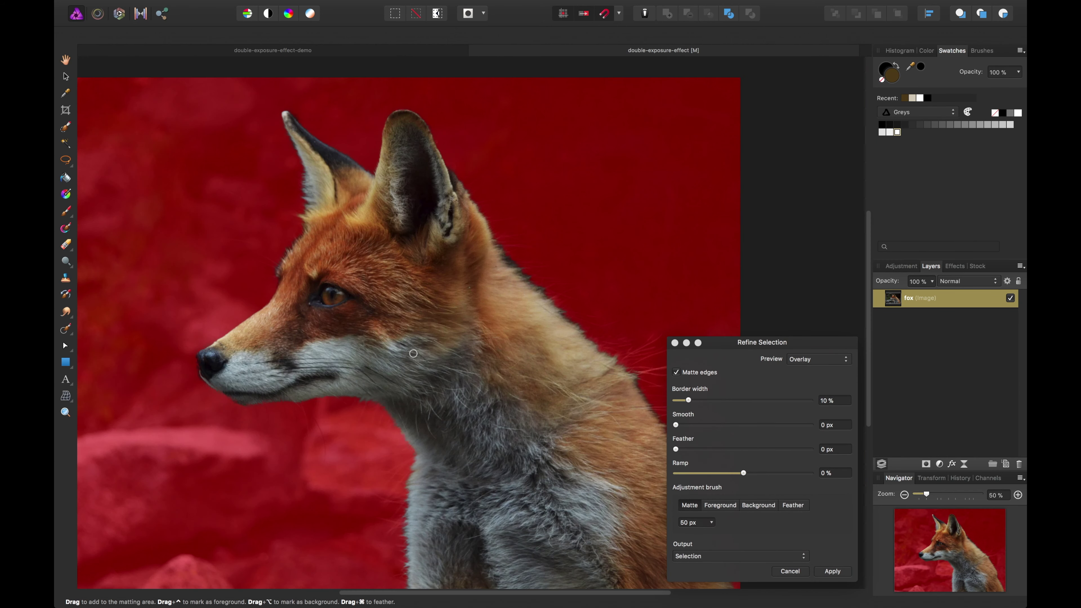
{"action": "key", "text": "space"}
{"action": "left_click_drag", "start_coordinate": [522, 294], "coordinate": [412, 196]}
Step: Enlarge the matte adjustment brush to 176 px and try to matte the fur edge beneath the jaw toward the chin
{"action": "key", "text": "bracketright"}
{"action": "key", "text": "bracketright"}
{"action": "key", "text": "bracketright"}
{"action": "key", "text": "bracketright"}
{"action": "key", "text": "bracketright"}
{"action": "key", "text": "bracketright"}
{"action": "key", "text": "bracketright"}
{"action": "key", "text": "bracketright"}
{"action": "key", "text": "bracketright"}
{"action": "key", "text": "bracketright"}
{"action": "key", "text": "bracketright"}
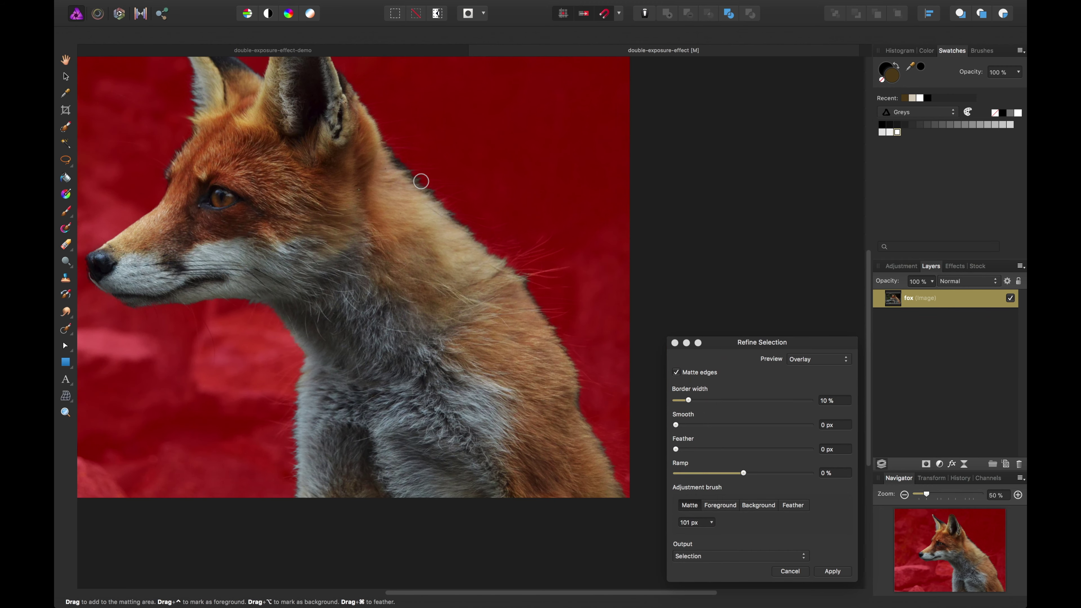
{"action": "key", "text": "space"}
{"action": "left_click_drag", "start_coordinate": [429, 178], "coordinate": [475, 311]}
{"action": "left_click_drag", "start_coordinate": [389, 220], "coordinate": [440, 151]}
{"action": "left_click_drag", "start_coordinate": [380, 325], "coordinate": [415, 220]}
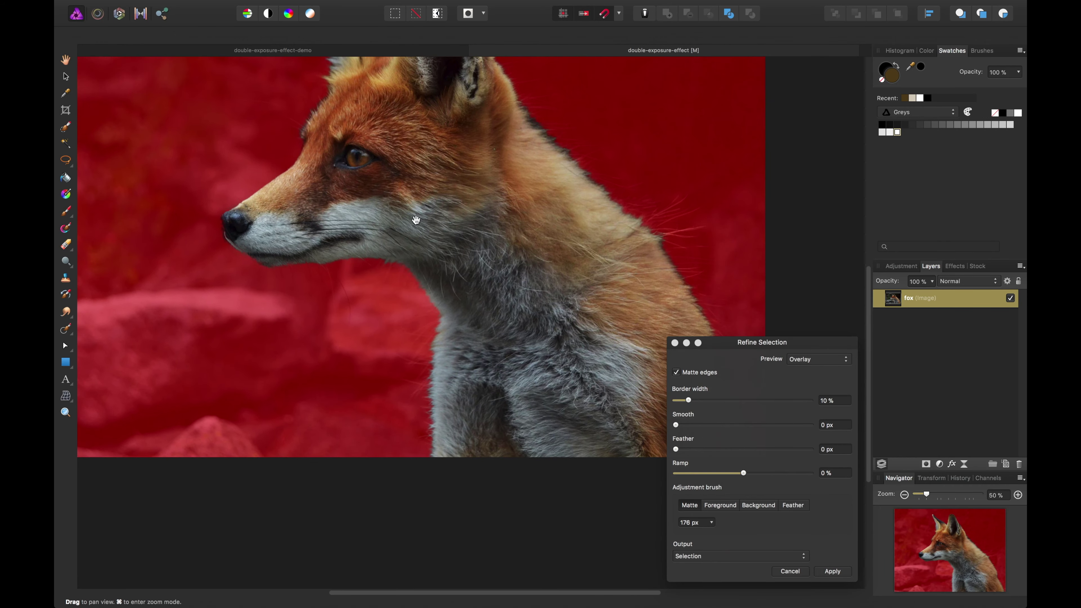
{"action": "key", "text": "super+equal"}
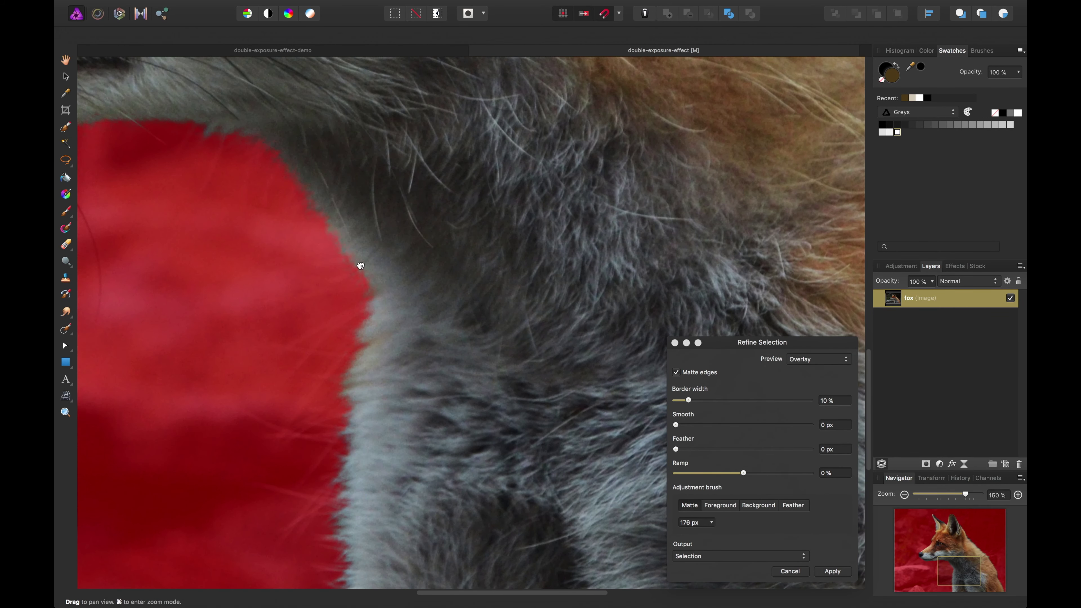
{"action": "scroll", "coordinate": [383, 234], "scroll_direction": "left", "scroll_amount": 8}
{"action": "scroll", "coordinate": [384, 234], "scroll_direction": "up", "scroll_amount": 4}
{"action": "mouse_move", "coordinate": [410, 198]}
{"action": "left_mouse_down"}
{"action": "mouse_move", "coordinate": [274, 176]}
{"action": "mouse_move", "coordinate": [128, 194]}
{"action": "left_mouse_up"}
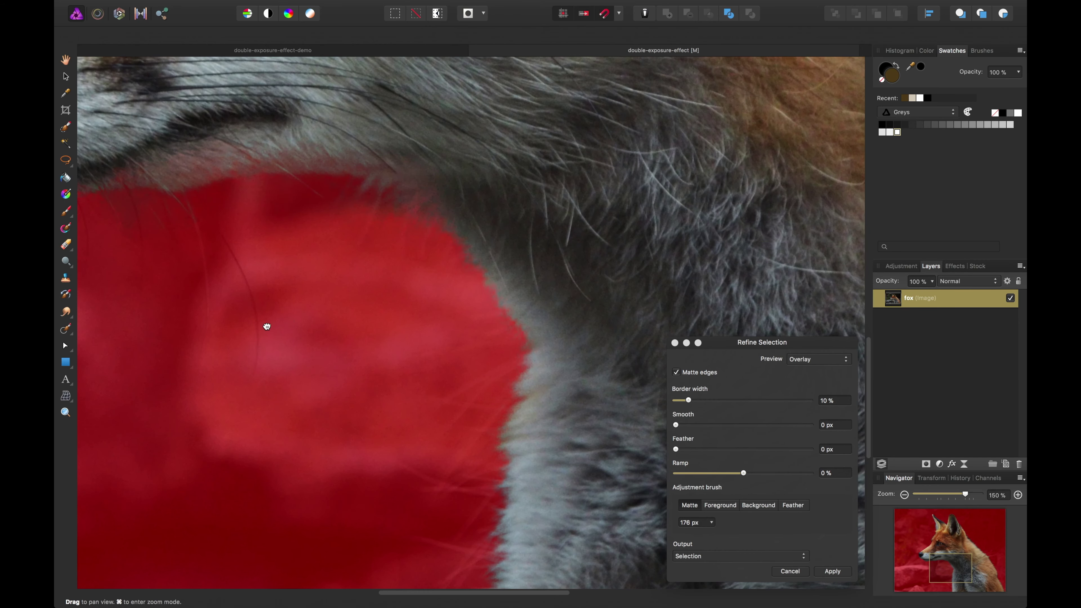
Step: Try to matte the fox's throat and upper chest fur edge with the 176 px brush
{"action": "scroll", "coordinate": [265, 322], "scroll_direction": "down", "scroll_amount": 5}
{"action": "scroll", "coordinate": [266, 321], "scroll_direction": "right", "scroll_amount": 3}
{"action": "mouse_move", "coordinate": [421, 172]}
{"action": "left_mouse_down"}
{"action": "mouse_move", "coordinate": [473, 270]}
{"action": "mouse_move", "coordinate": [435, 429]}
{"action": "mouse_move", "coordinate": [423, 550]}
{"action": "mouse_move", "coordinate": [422, 541]}
{"action": "left_mouse_up"}
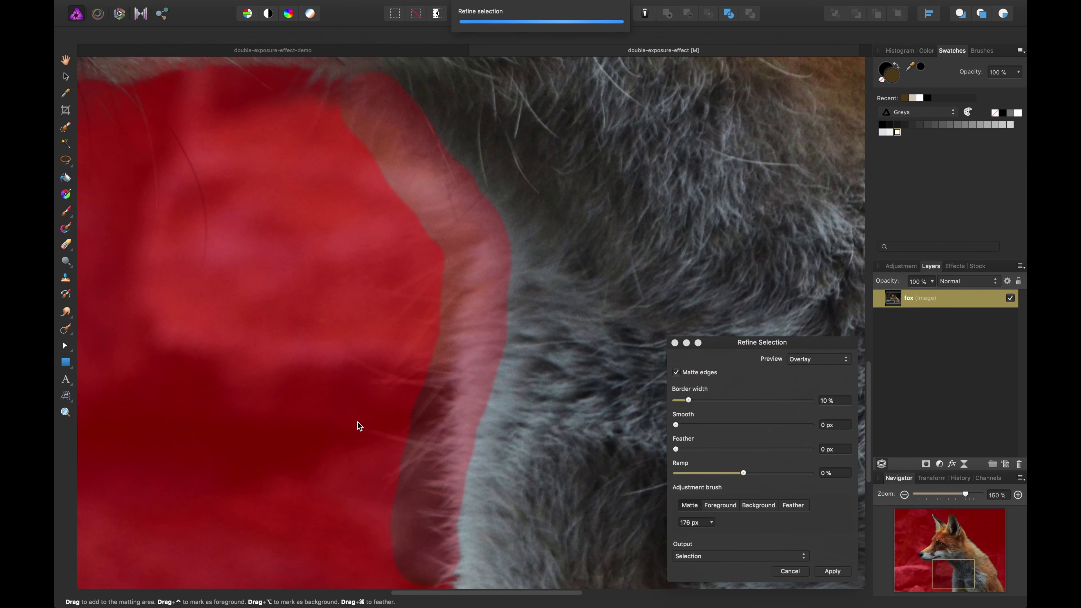
{"action": "left_click_drag", "start_coordinate": [391, 239], "coordinate": [396, 264]}
Step: Reduce the matte adjustment brush to 92 px and matte the throat and chest fur edge down to the bottom of the photo
{"action": "scroll", "coordinate": [396, 263], "scroll_direction": "up", "scroll_amount": 10}
{"action": "scroll", "coordinate": [396, 263], "scroll_direction": "left", "scroll_amount": 5}
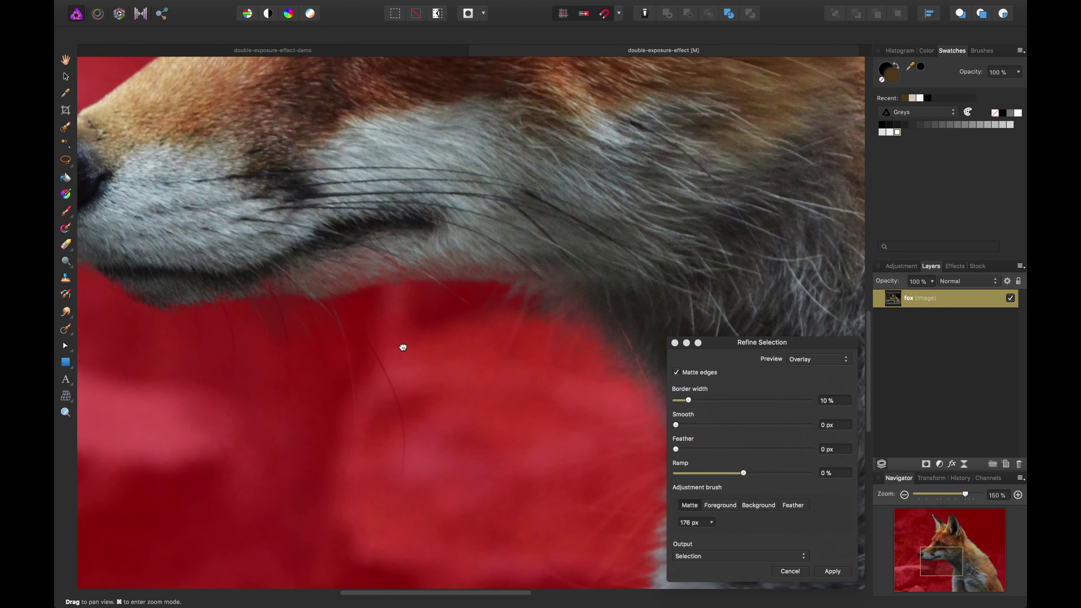
{"action": "key", "text": "bracketleft"}
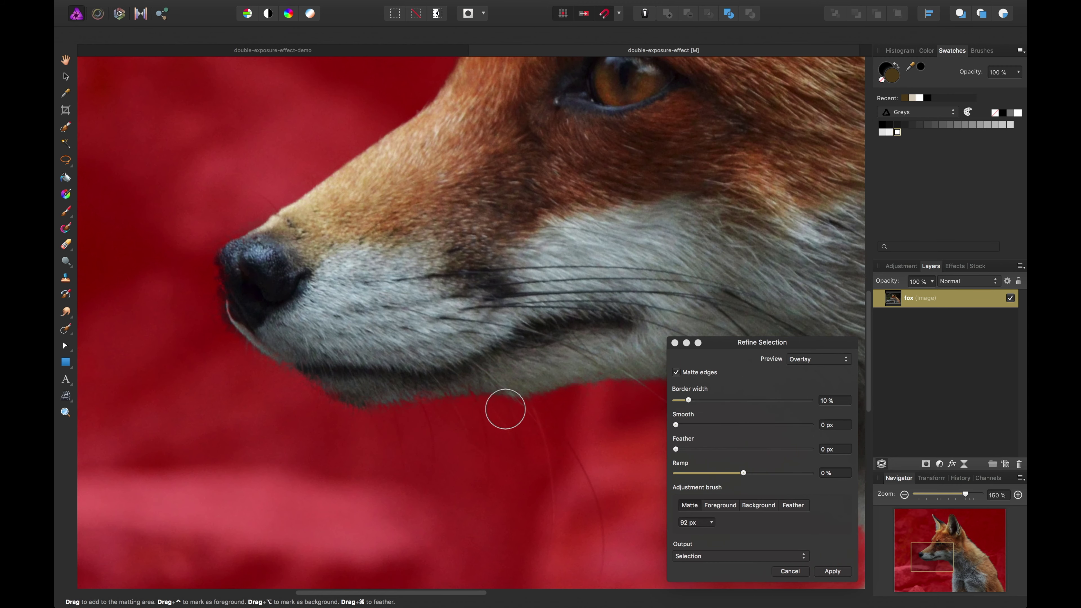
{"action": "scroll", "coordinate": [556, 416], "scroll_direction": "down", "scroll_amount": 5}
{"action": "scroll", "coordinate": [557, 416], "scroll_direction": "right", "scroll_amount": 5}
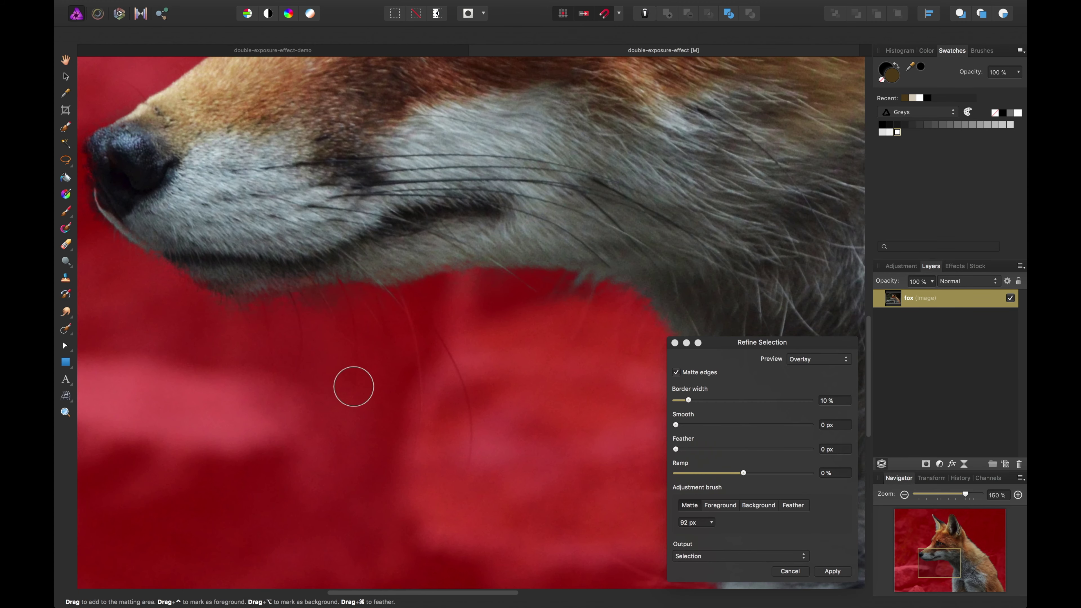
{"action": "scroll", "coordinate": [499, 365], "scroll_direction": "down", "scroll_amount": 3}
{"action": "scroll", "coordinate": [500, 365], "scroll_direction": "right", "scroll_amount": 5}
{"action": "mouse_move", "coordinate": [294, 181]}
{"action": "left_mouse_down"}
{"action": "mouse_move", "coordinate": [330, 188]}
{"action": "mouse_move", "coordinate": [372, 222]}
{"action": "mouse_move", "coordinate": [435, 312]}
{"action": "mouse_move", "coordinate": [411, 440]}
{"action": "left_mouse_up"}
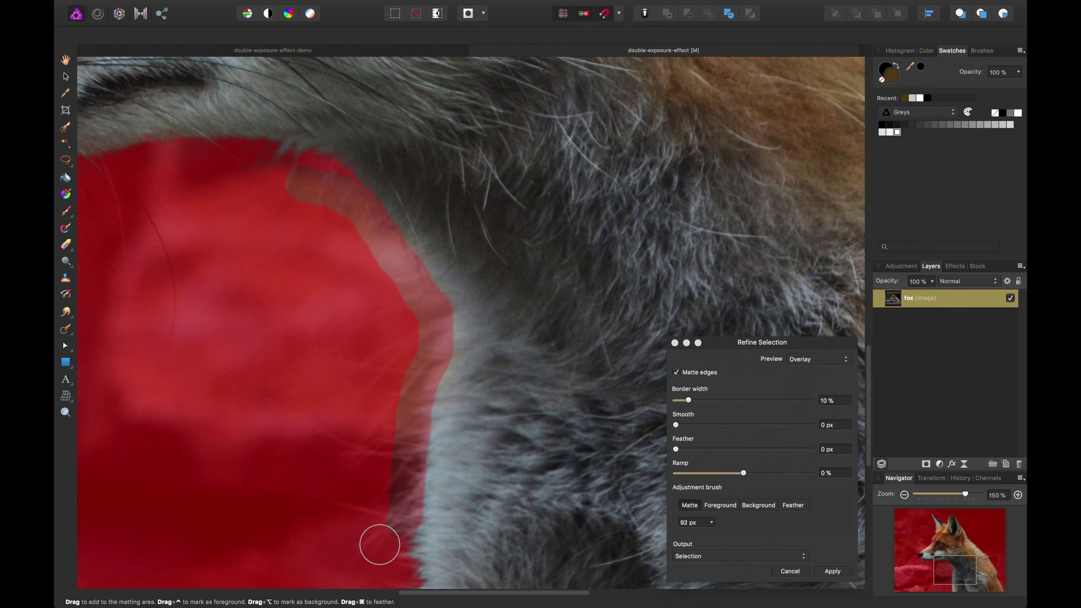
{"action": "left_click_drag", "start_coordinate": [338, 502], "coordinate": [352, 234]}
{"action": "mouse_move", "coordinate": [425, 267]}
{"action": "left_mouse_down"}
{"action": "mouse_move", "coordinate": [438, 329]}
{"action": "mouse_move", "coordinate": [427, 459]}
{"action": "left_mouse_up"}
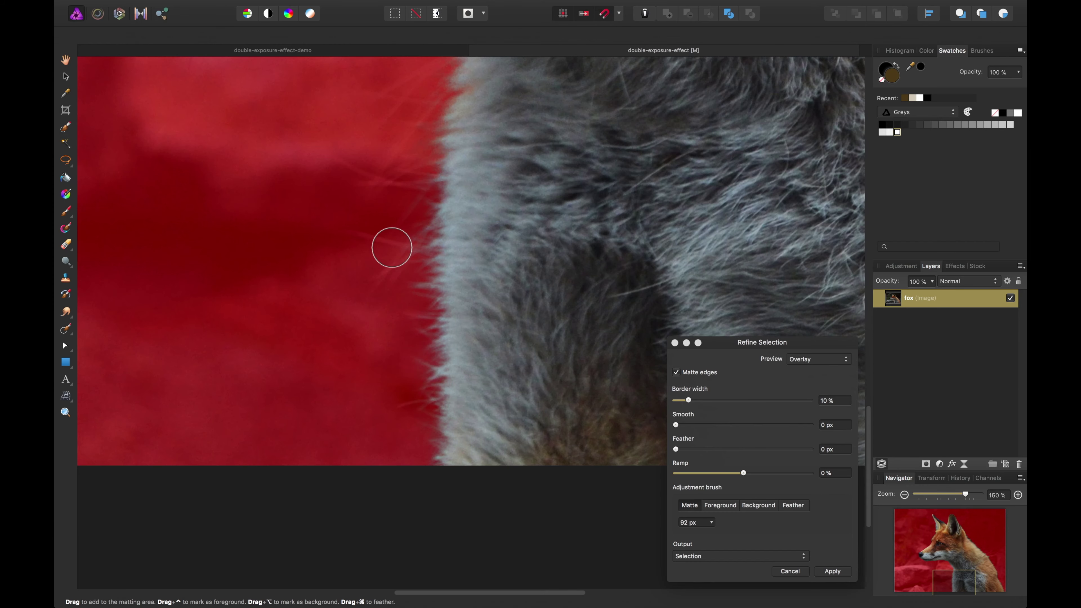
Step: Try to matte the edge around the front of the fox's nose with the 92 px brush
{"action": "scroll", "coordinate": [357, 220], "scroll_direction": "up", "scroll_amount": 10}
{"action": "scroll", "coordinate": [357, 220], "scroll_direction": "left", "scroll_amount": 8}
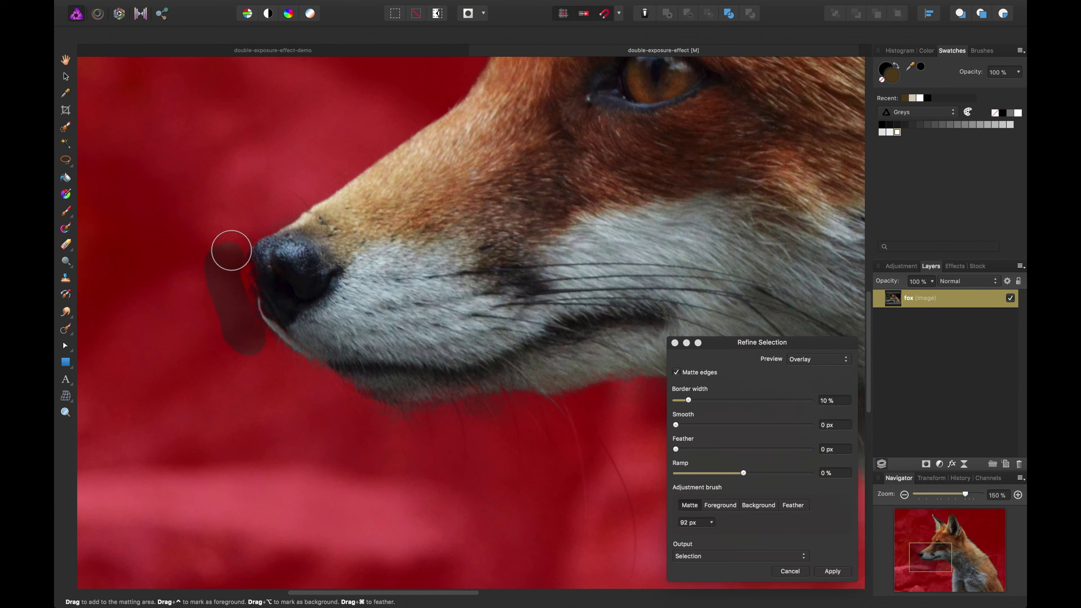
{"action": "left_click_drag", "start_coordinate": [230, 272], "coordinate": [239, 339]}
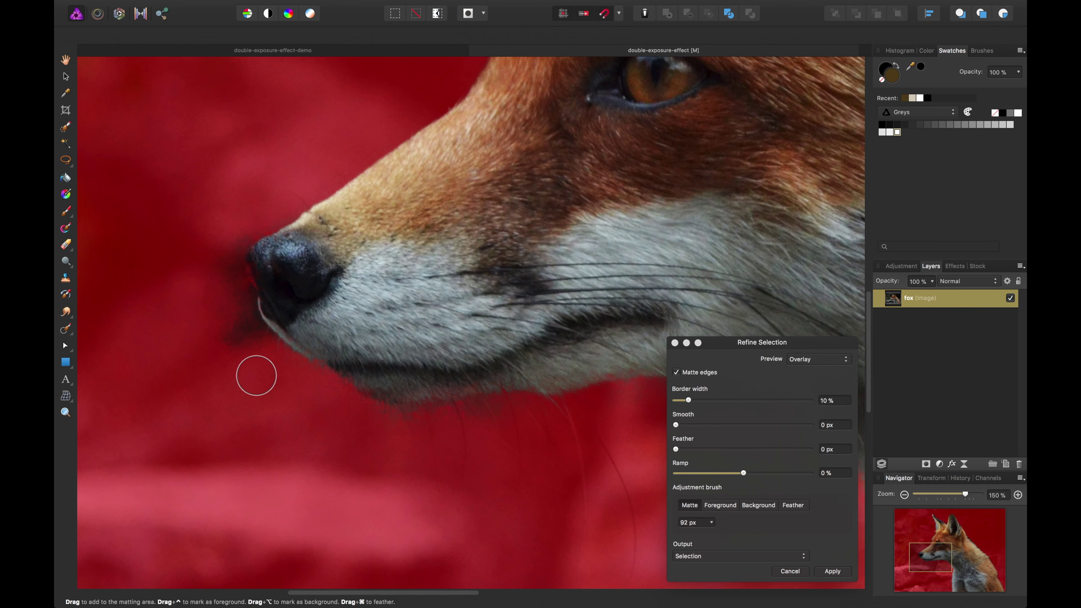
Step: Matte the fur edge from the bridge of the muzzle up over the brow and forehead
{"action": "scroll", "coordinate": [301, 274], "scroll_direction": "up", "scroll_amount": 10}
{"action": "scroll", "coordinate": [301, 275], "scroll_direction": "right", "scroll_amount": 4}
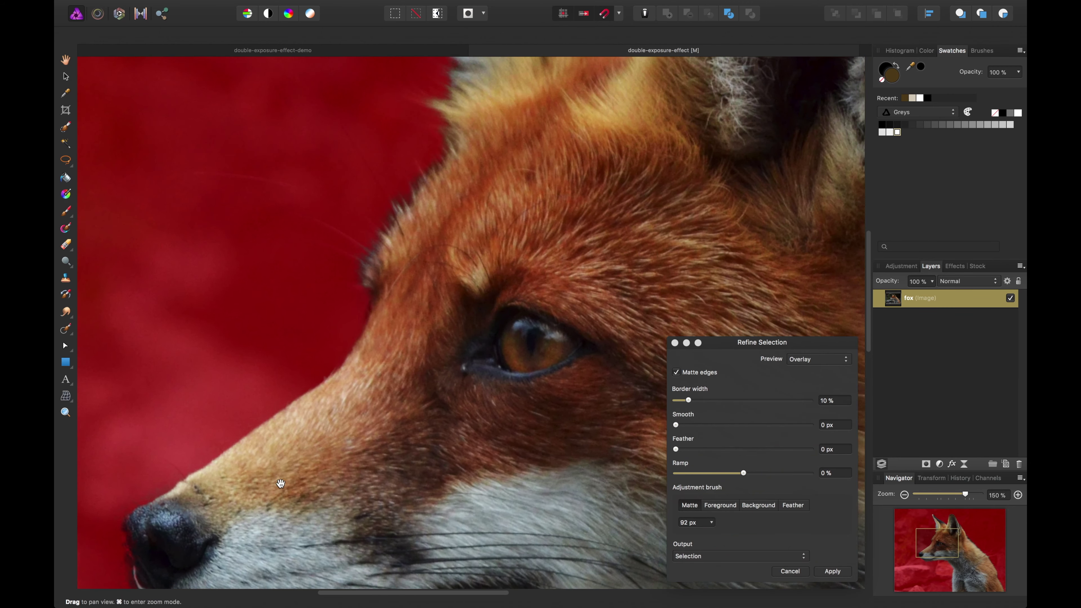
{"action": "mouse_move", "coordinate": [309, 379]}
{"action": "left_mouse_down"}
{"action": "mouse_move", "coordinate": [313, 351]}
{"action": "mouse_move", "coordinate": [385, 276]}
{"action": "left_mouse_up"}
{"action": "left_click_drag", "start_coordinate": [404, 222], "coordinate": [404, 221]}
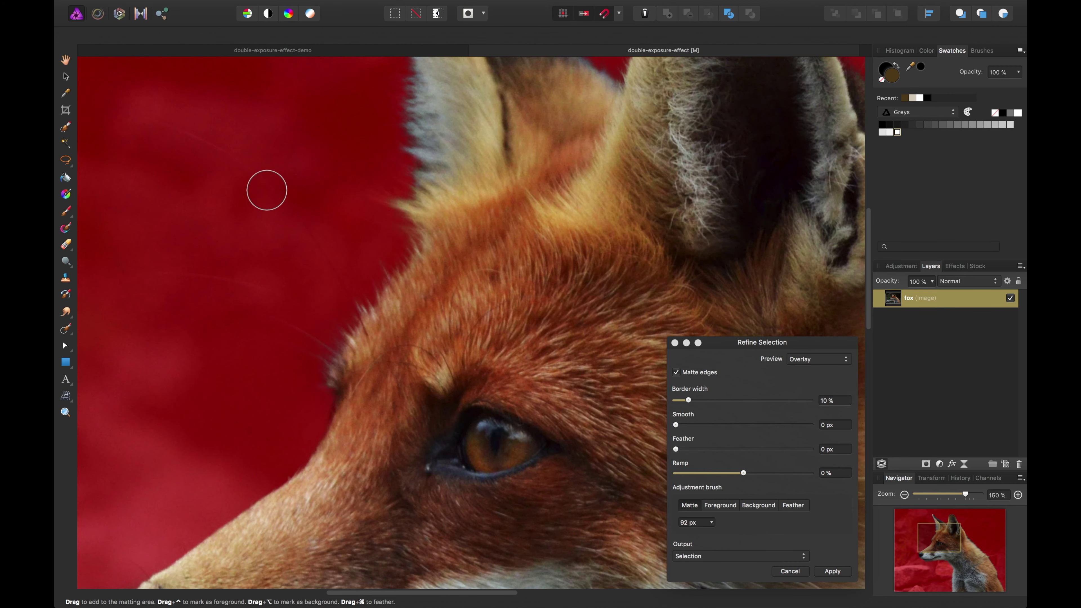
Step: Matte the fur along both edges of the fox's narrower far ear, from its base around the tip
{"action": "scroll", "coordinate": [449, 218], "scroll_direction": "up", "scroll_amount": 8}
{"action": "mouse_move", "coordinate": [379, 418]}
{"action": "left_mouse_down"}
{"action": "mouse_move", "coordinate": [383, 316]}
{"action": "mouse_move", "coordinate": [324, 160]}
{"action": "left_mouse_up"}
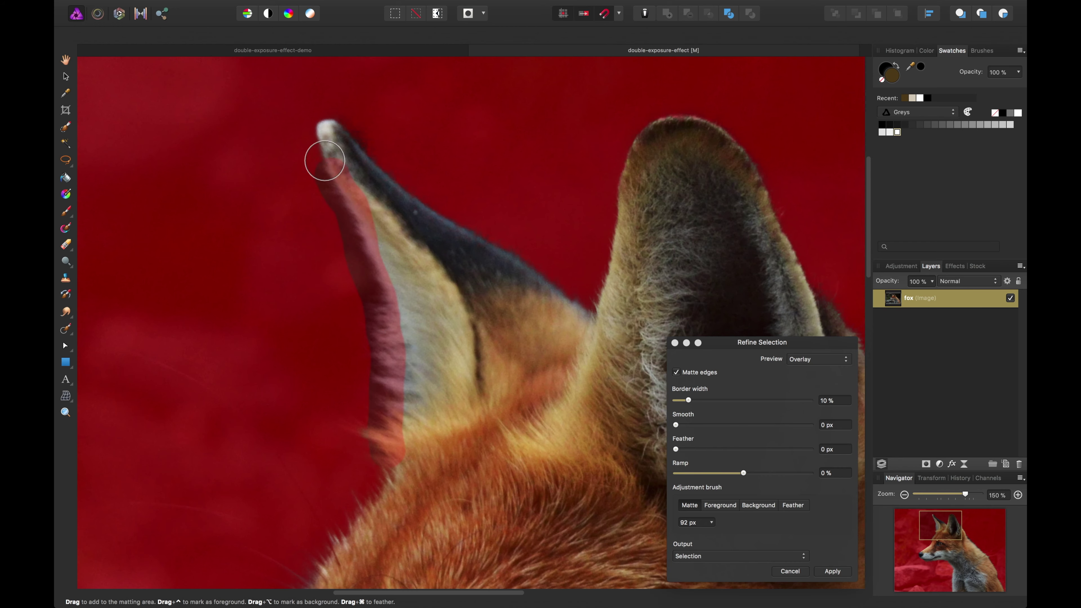
{"action": "scroll", "coordinate": [381, 186], "scroll_direction": "right", "scroll_amount": 2}
{"action": "scroll", "coordinate": [381, 186], "scroll_direction": "up", "scroll_amount": 1}
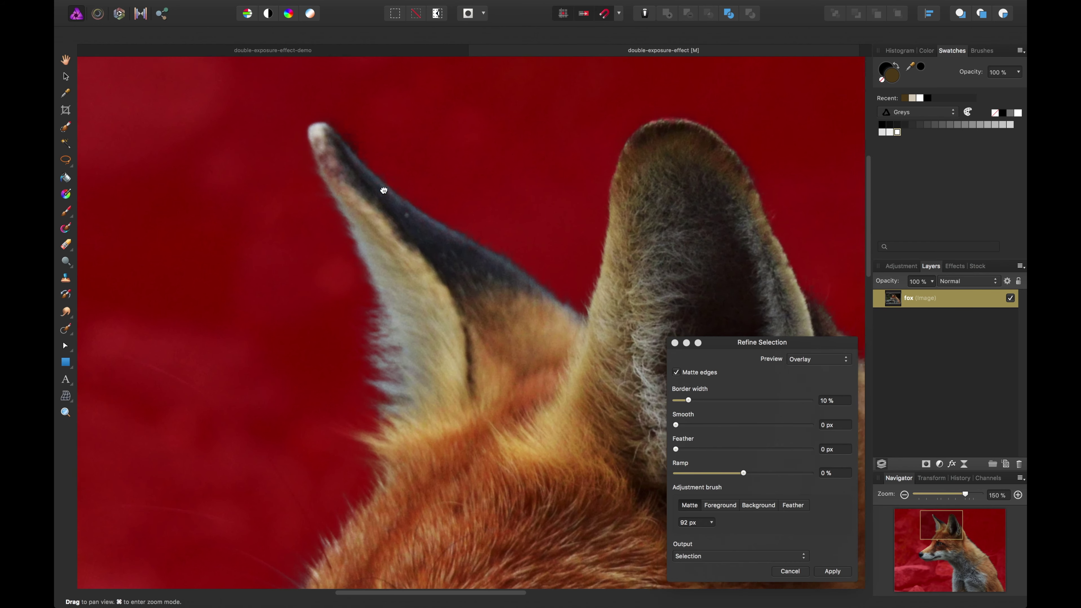
{"action": "mouse_move", "coordinate": [299, 147]}
{"action": "left_mouse_down"}
{"action": "mouse_move", "coordinate": [329, 184]}
{"action": "mouse_move", "coordinate": [411, 231]}
{"action": "left_mouse_up"}
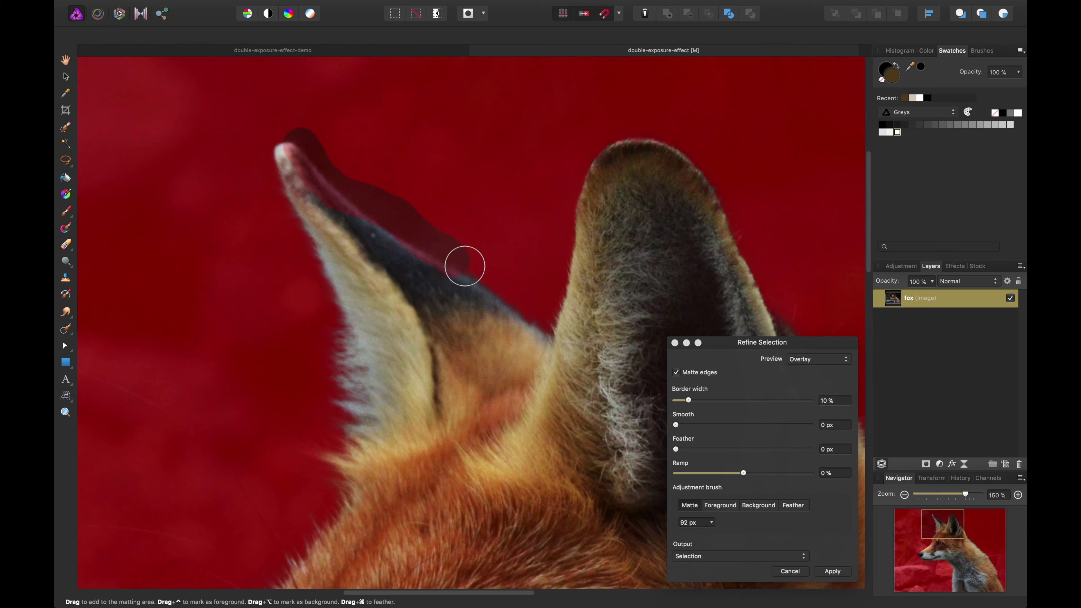
{"action": "left_click_drag", "start_coordinate": [537, 328], "coordinate": [531, 317]}
Step: Matte the fur edge from behind the larger near ear down the neck and upper back
{"action": "scroll", "coordinate": [434, 213], "scroll_direction": "right", "scroll_amount": 3}
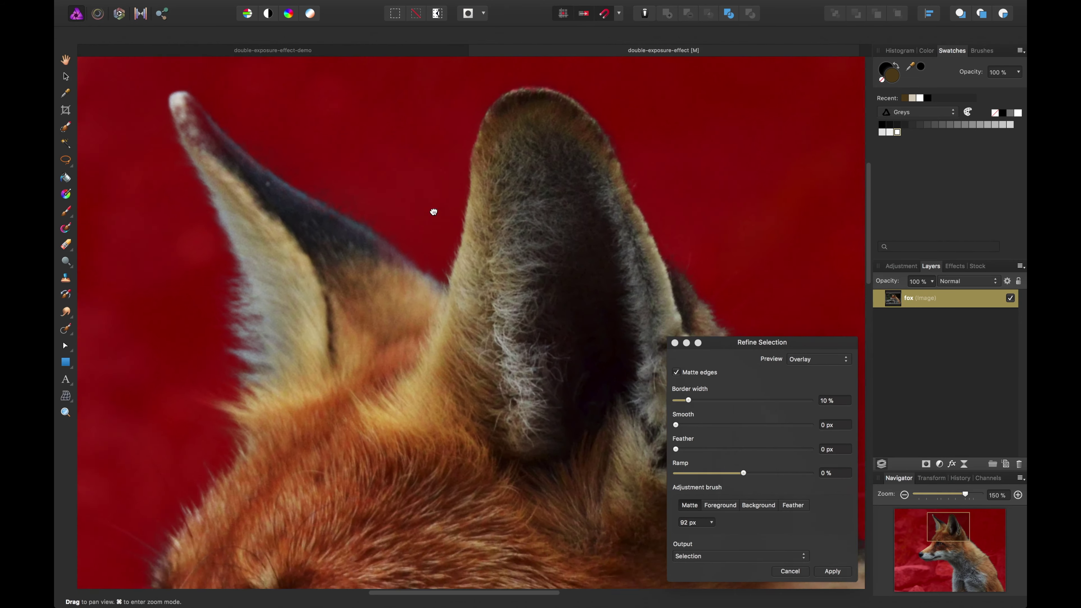
{"action": "scroll", "coordinate": [365, 173], "scroll_direction": "right", "scroll_amount": 6}
{"action": "scroll", "coordinate": [365, 173], "scroll_direction": "down", "scroll_amount": 4}
{"action": "left_click_drag", "start_coordinate": [365, 174], "coordinate": [590, 459]}
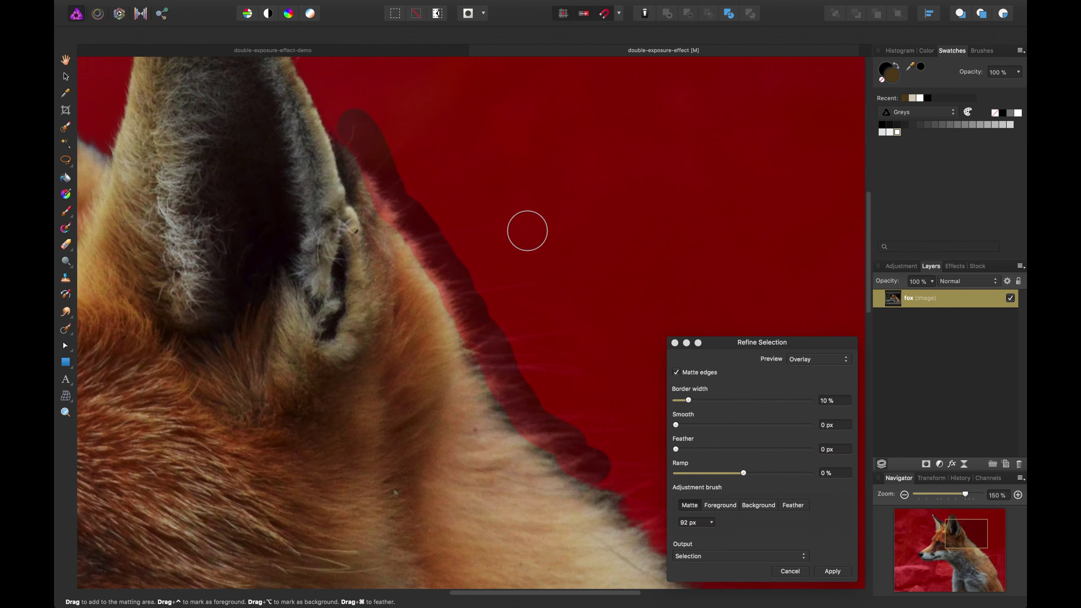
{"action": "scroll", "coordinate": [526, 230], "scroll_direction": "down", "scroll_amount": 5}
{"action": "scroll", "coordinate": [527, 230], "scroll_direction": "right", "scroll_amount": 5}
{"action": "mouse_move", "coordinate": [364, 216]}
{"action": "left_mouse_down"}
{"action": "mouse_move", "coordinate": [455, 325]}
{"action": "mouse_move", "coordinate": [615, 466]}
{"action": "left_mouse_up"}
Step: Matte the remaining fur edge over the long back hairs and down the lower back to the photo's bottom
{"action": "scroll", "coordinate": [578, 258], "scroll_direction": "right", "scroll_amount": 5}
{"action": "scroll", "coordinate": [578, 257], "scroll_direction": "down", "scroll_amount": 4}
{"action": "left_click_drag", "start_coordinate": [321, 188], "coordinate": [465, 386]}
{"action": "scroll", "coordinate": [465, 386], "scroll_direction": "right", "scroll_amount": 5}
{"action": "scroll", "coordinate": [465, 386], "scroll_direction": "down", "scroll_amount": 5}
{"action": "mouse_move", "coordinate": [272, 102]}
{"action": "left_mouse_down"}
{"action": "mouse_move", "coordinate": [440, 261]}
{"action": "mouse_move", "coordinate": [400, 376]}
{"action": "mouse_move", "coordinate": [409, 408]}
{"action": "left_mouse_up"}
{"action": "left_click_drag", "start_coordinate": [515, 401], "coordinate": [428, 117]}
{"action": "mouse_move", "coordinate": [338, 174]}
{"action": "left_mouse_down"}
{"action": "mouse_move", "coordinate": [417, 285]}
{"action": "mouse_move", "coordinate": [447, 409]}
{"action": "left_mouse_up"}
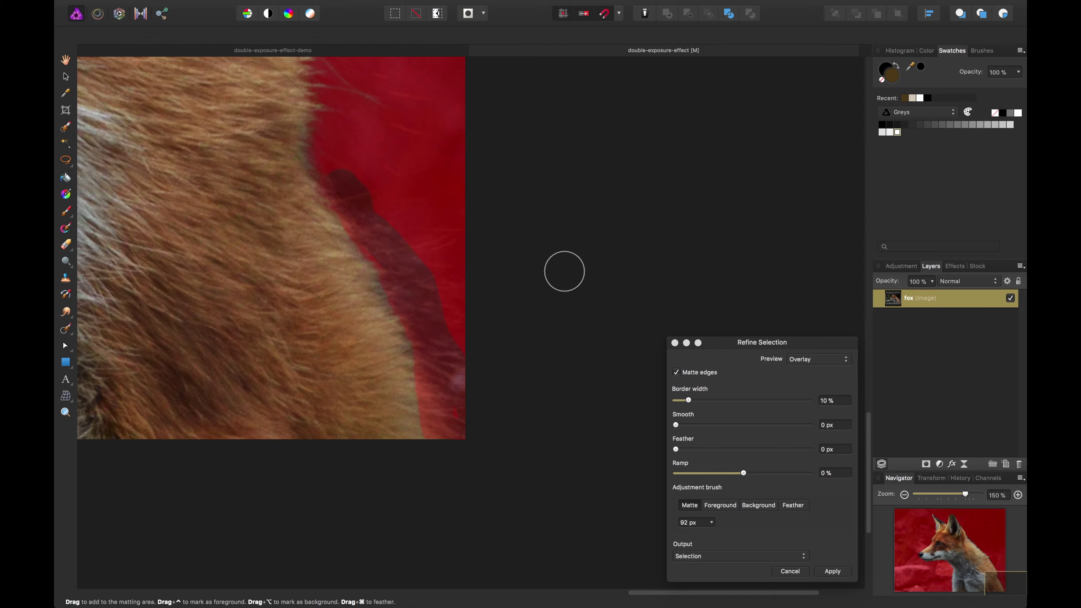
Step: Examine the refined selection edge around the ears, the muzzle and the whole fox
{"action": "left_click_drag", "start_coordinate": [434, 242], "coordinate": [379, 290]}
{"action": "left_click_drag", "start_coordinate": [293, 317], "coordinate": [801, 293]}
{"action": "mouse_move", "coordinate": [124, 330]}
{"action": "left_mouse_down"}
{"action": "mouse_move", "coordinate": [500, 311]}
{"action": "mouse_move", "coordinate": [646, 536]}
{"action": "left_mouse_up"}
{"action": "left_click_drag", "start_coordinate": [509, 200], "coordinate": [470, 430]}
{"action": "scroll", "coordinate": [393, 281], "scroll_direction": "up", "scroll_amount": 10}
{"action": "scroll", "coordinate": [393, 282], "scroll_direction": "right", "scroll_amount": 5}
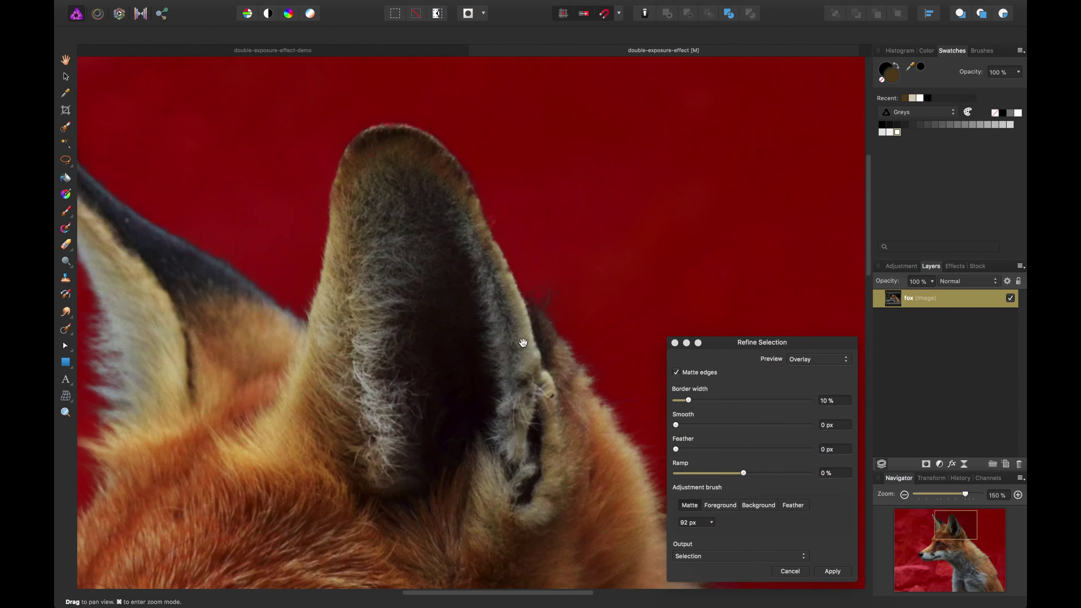
{"action": "scroll", "coordinate": [421, 244], "scroll_direction": "left", "scroll_amount": 8}
{"action": "scroll", "coordinate": [421, 244], "scroll_direction": "down", "scroll_amount": 5}
{"action": "scroll", "coordinate": [224, 365], "scroll_direction": "down", "scroll_amount": 8}
{"action": "scroll", "coordinate": [224, 365], "scroll_direction": "left", "scroll_amount": 3}
{"action": "scroll", "coordinate": [237, 321], "scroll_direction": "right", "scroll_amount": 6}
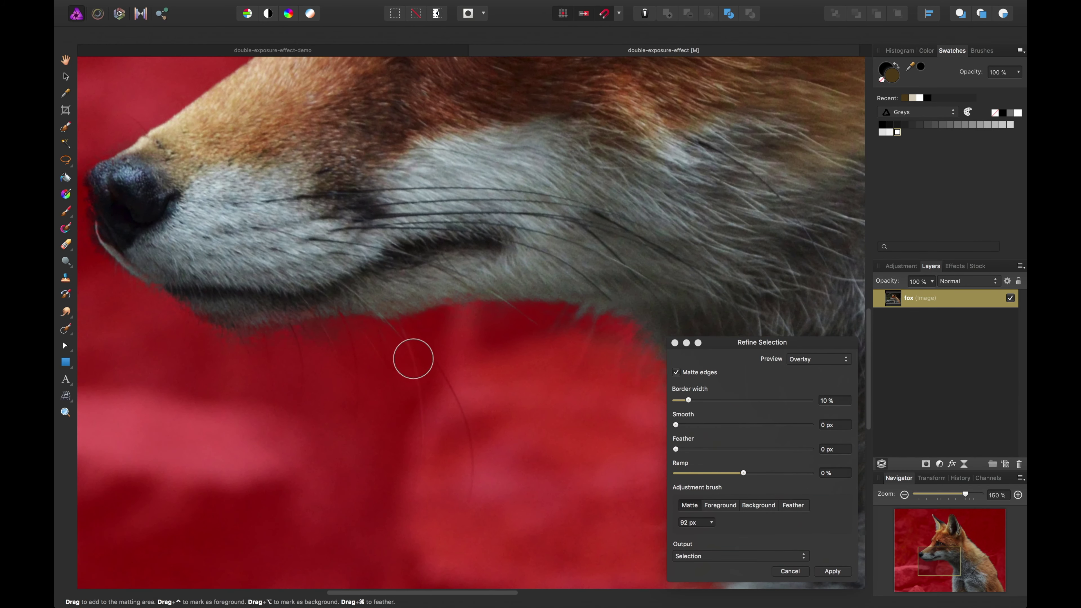
{"action": "key", "text": "super+minus"}
{"action": "key", "text": "super+minus"}
{"action": "key", "text": "super+minus"}
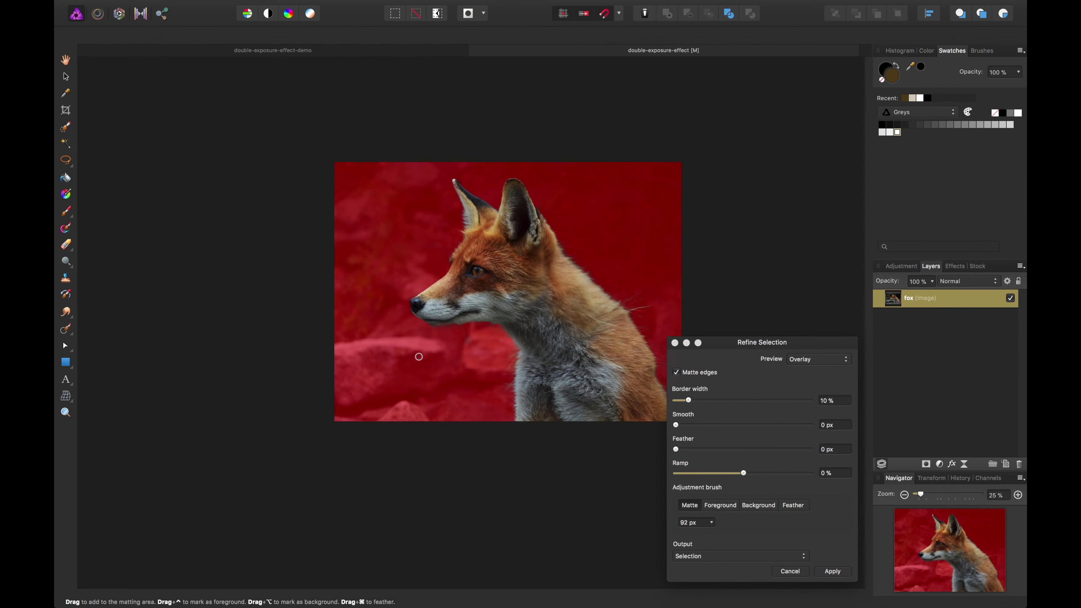
Step: Set the refined selection's output to New layer with mask and apply it
{"action": "left_click_drag", "start_coordinate": [420, 339], "coordinate": [373, 294]}
{"action": "left_click", "coordinate": [743, 557]}
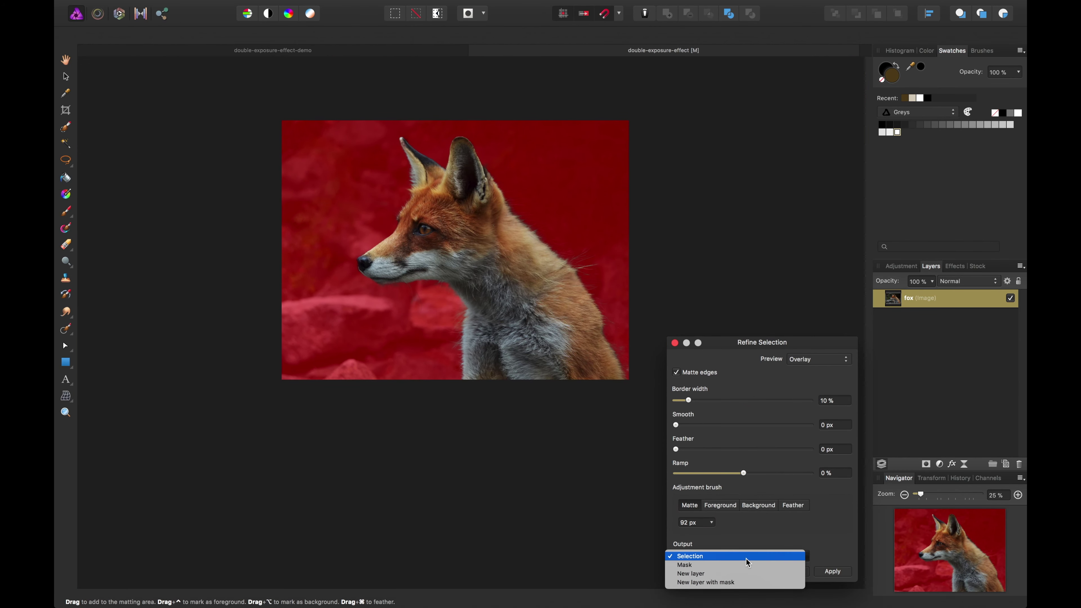
{"action": "left_click", "coordinate": [746, 582]}
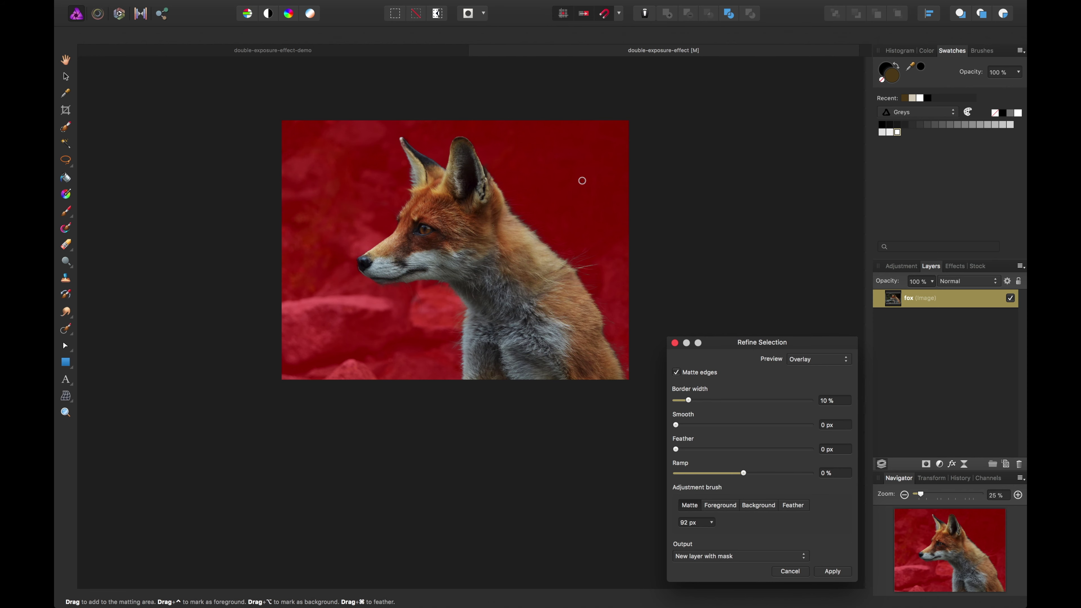
{"action": "left_click", "coordinate": [834, 571]}
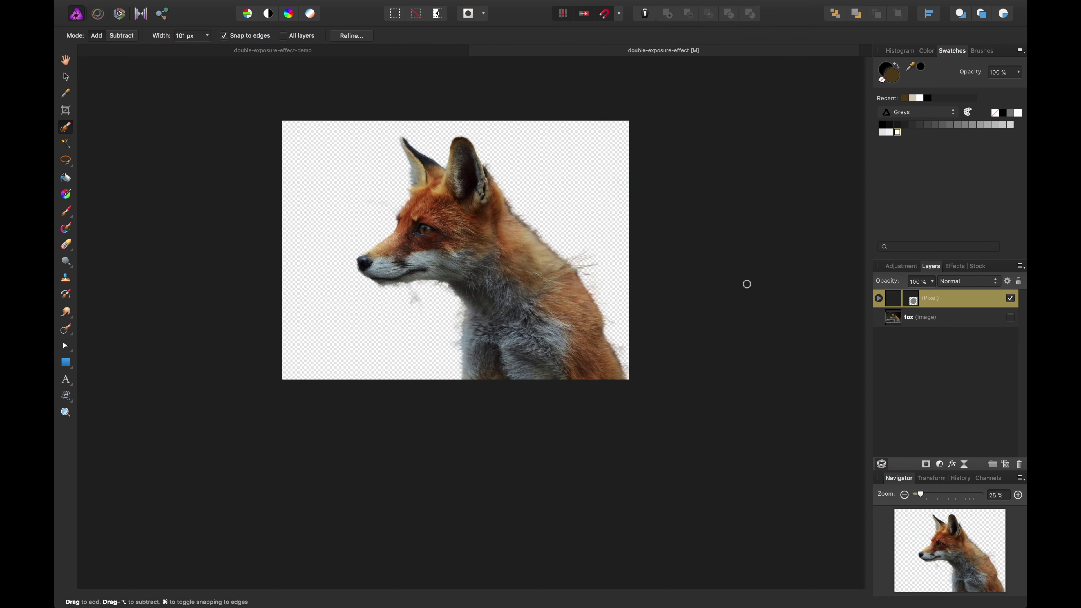
Step: Compare the masked cutout with the original photo by showing the fox image layer and hiding it again
{"action": "left_click", "coordinate": [929, 324]}
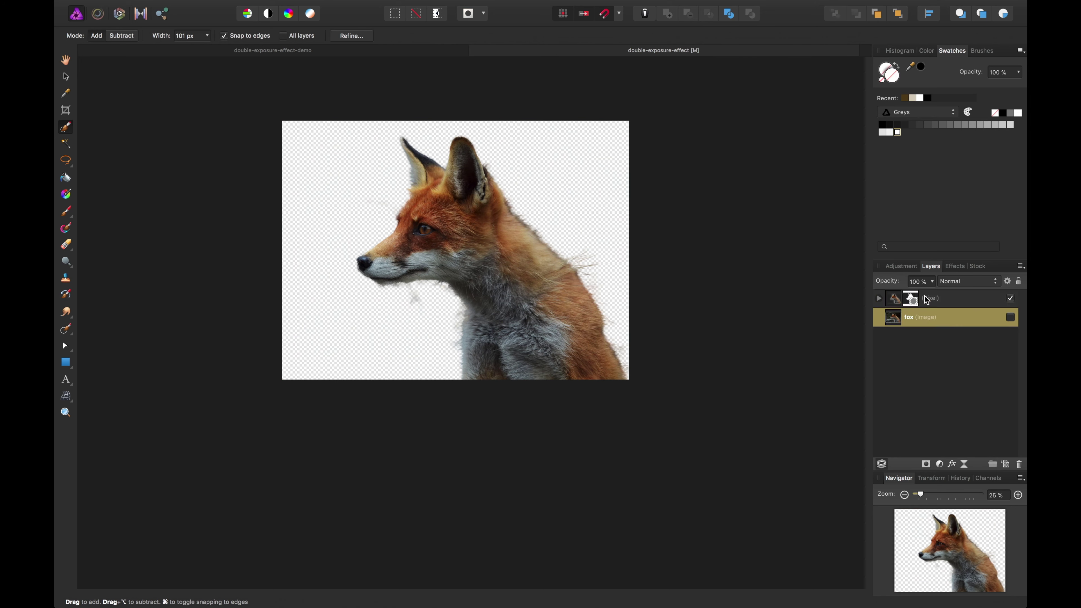
{"action": "left_click", "coordinate": [924, 337]}
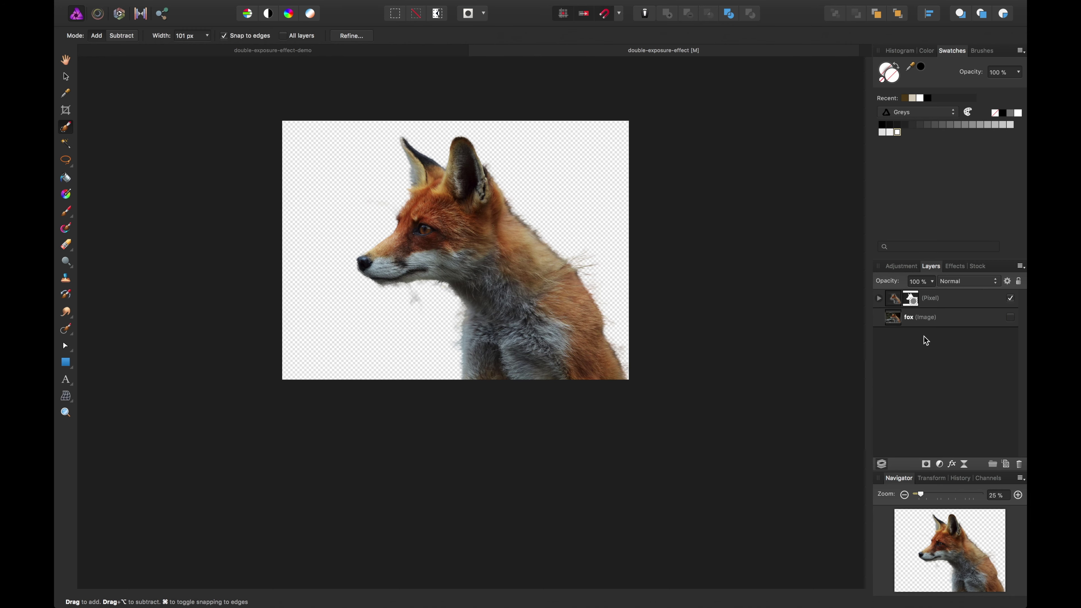
{"action": "left_click", "coordinate": [941, 317]}
{"action": "left_click", "coordinate": [1012, 318]}
{"action": "left_click", "coordinate": [1011, 299]}
{"action": "left_click", "coordinate": [1010, 300]}
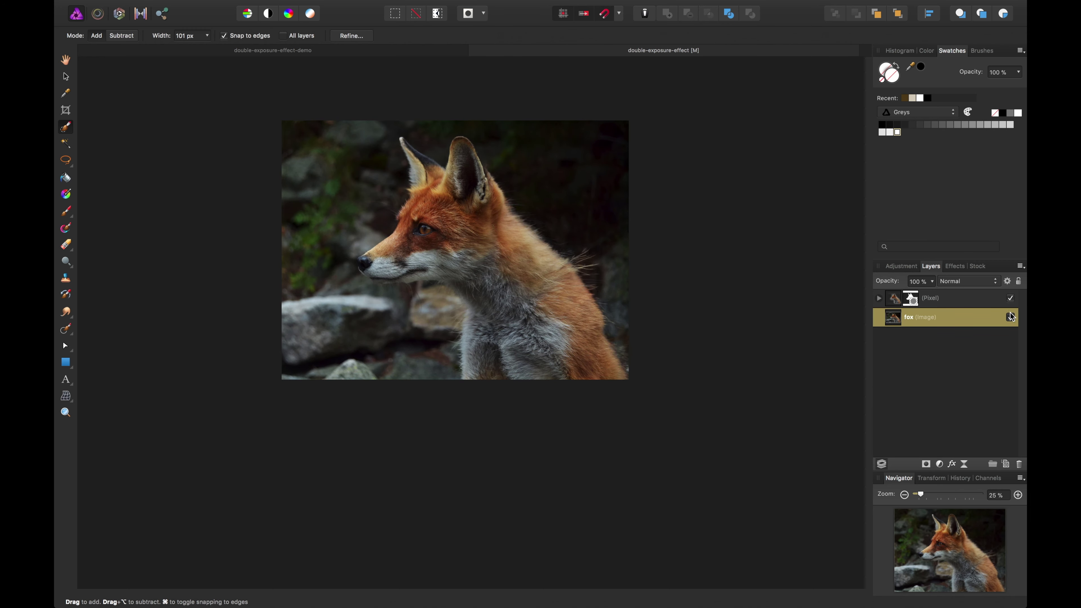
{"action": "left_click", "coordinate": [1012, 317]}
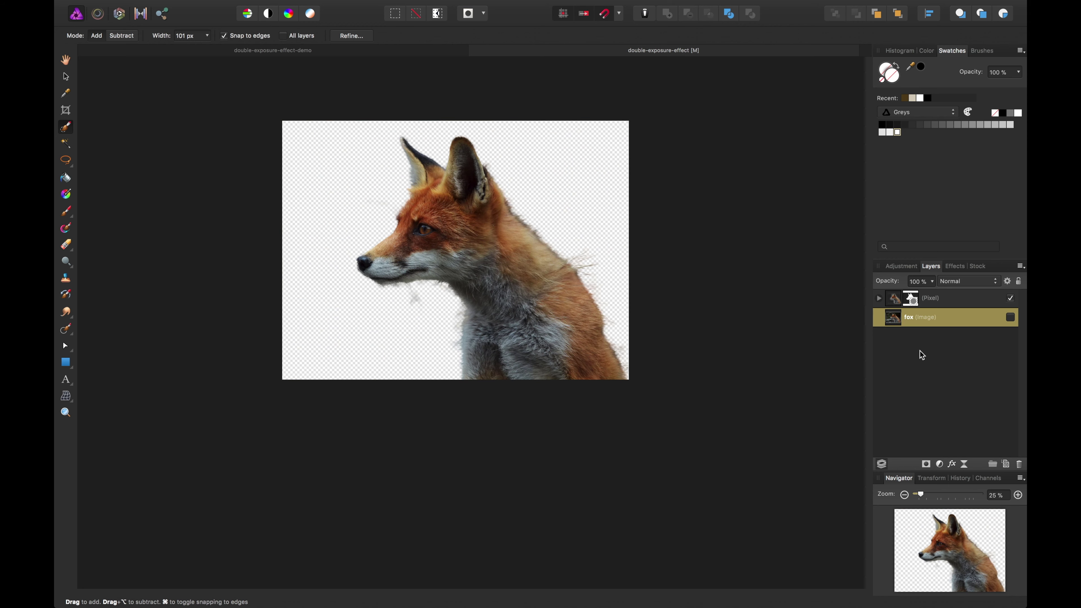
Step: Reveal the mask nested in the cutout's pixel layer and select it
{"action": "left_click", "coordinate": [919, 298]}
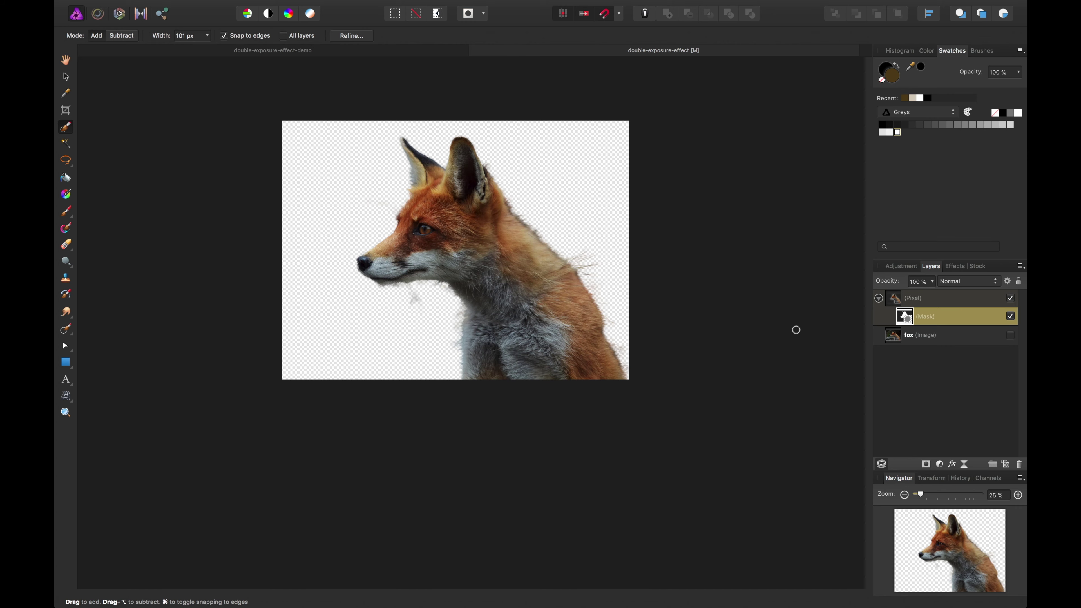
{"action": "key", "text": "super+plus"}
{"action": "key", "text": "super+plus"}
{"action": "key", "text": "super+plus"}
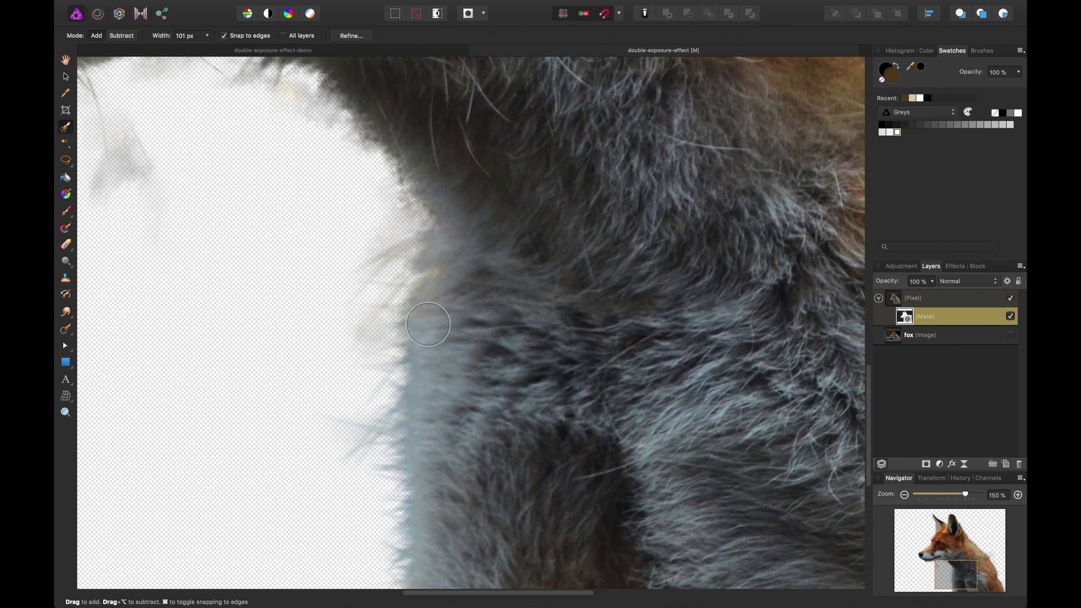
{"action": "key", "text": "space"}
{"action": "left_click_drag", "start_coordinate": [123, 161], "coordinate": [325, 247]}
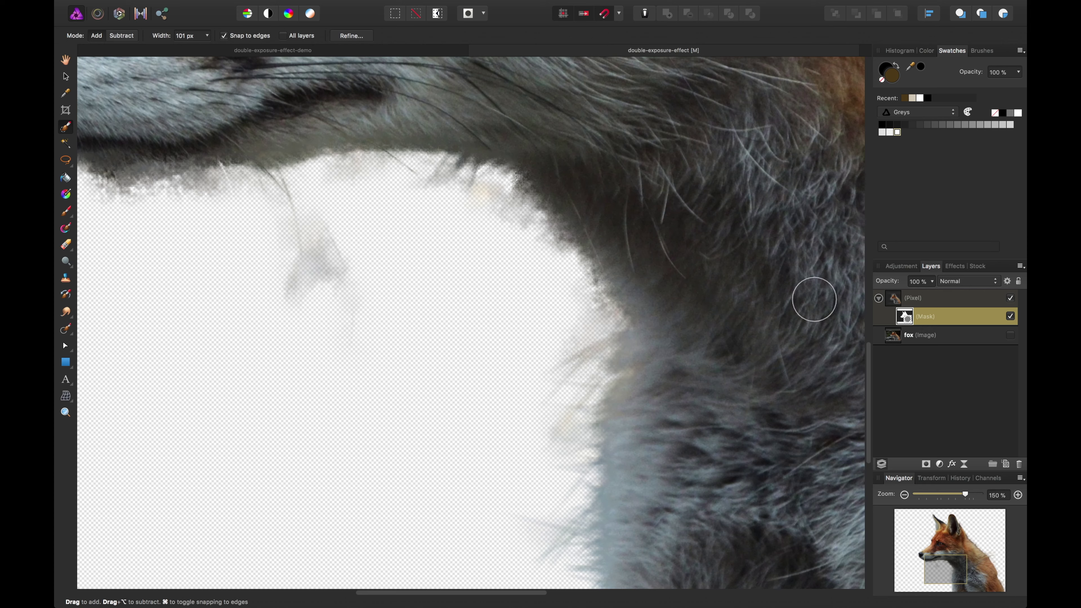
{"action": "right_click", "coordinate": [908, 319]}
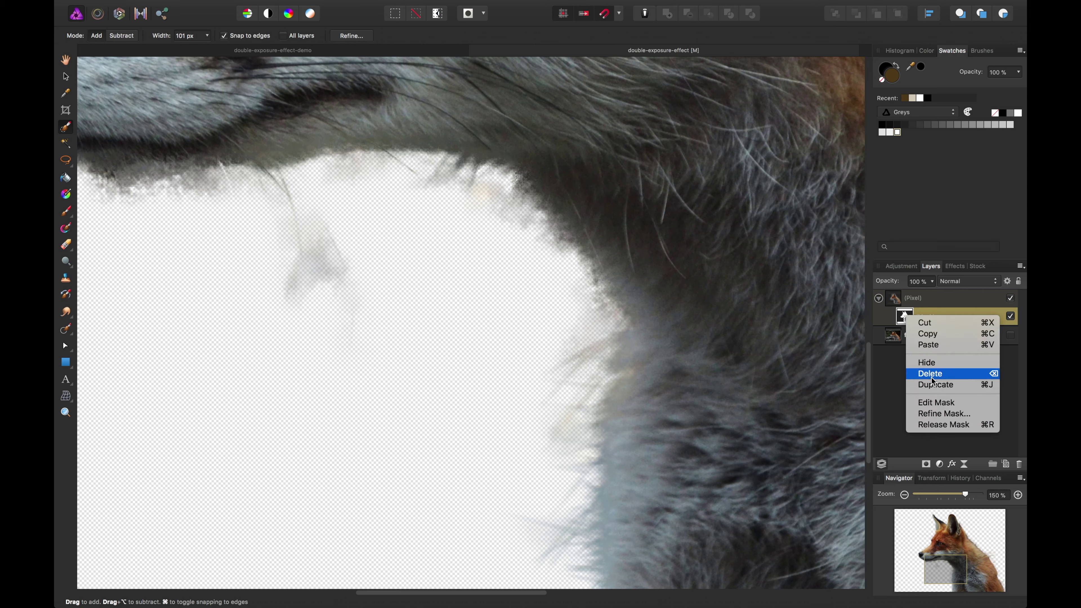
{"action": "left_click", "coordinate": [902, 320]}
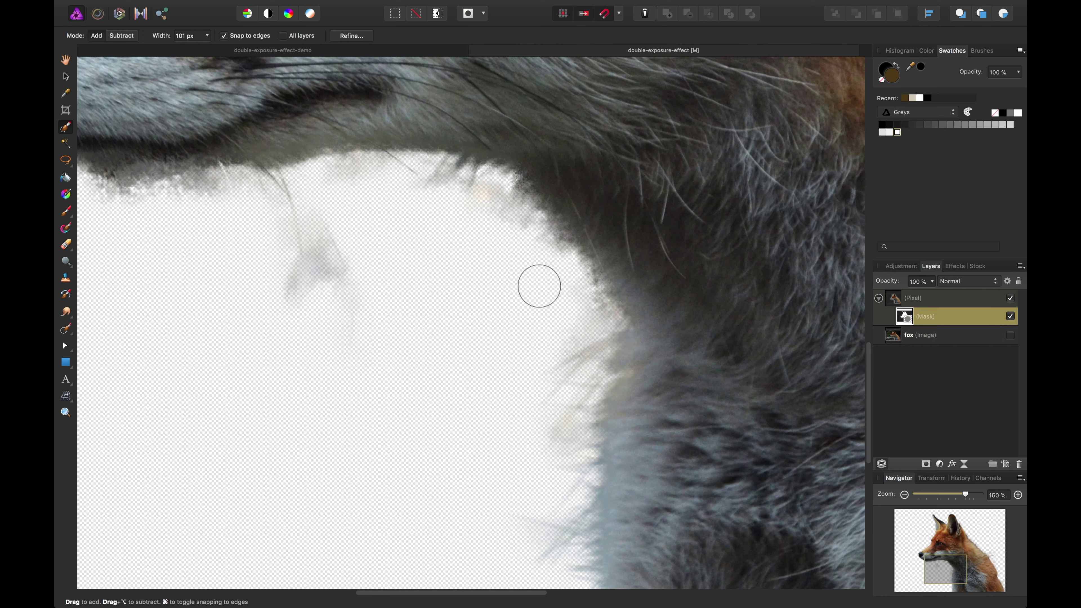
Step: Paint black on the mask with a soft 167.3 px brush at 88 % opacity to remove background remnants below the jaw and throat
{"action": "left_click", "coordinate": [65, 211]}
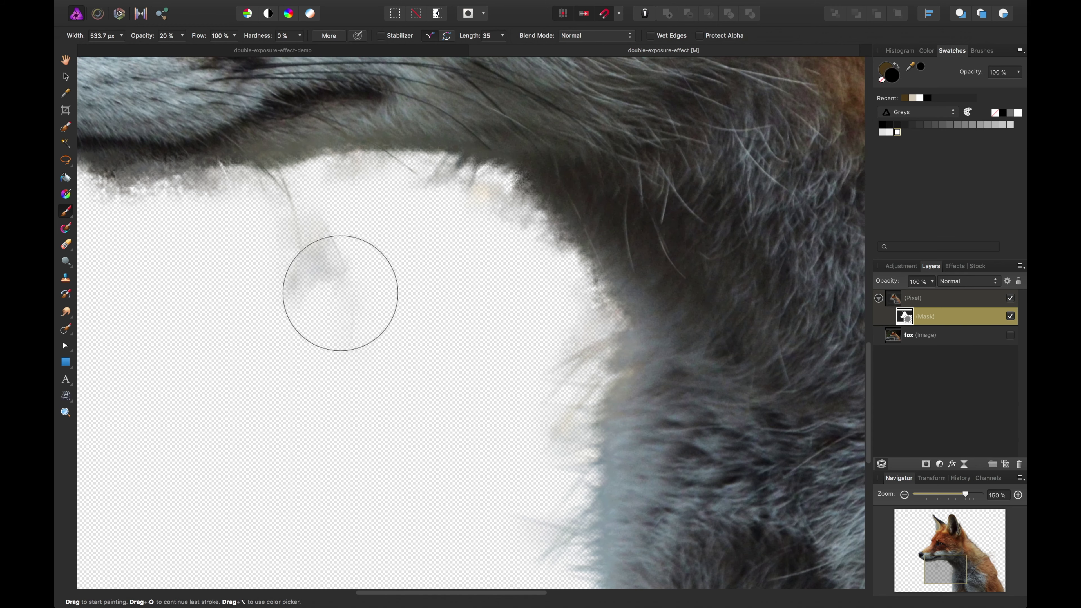
{"action": "key", "text": "bracketleft"}
{"action": "key", "text": "bracketleft"}
{"action": "key", "text": "bracketleft"}
{"action": "key", "text": "bracketleft"}
{"action": "key", "text": "bracketleft"}
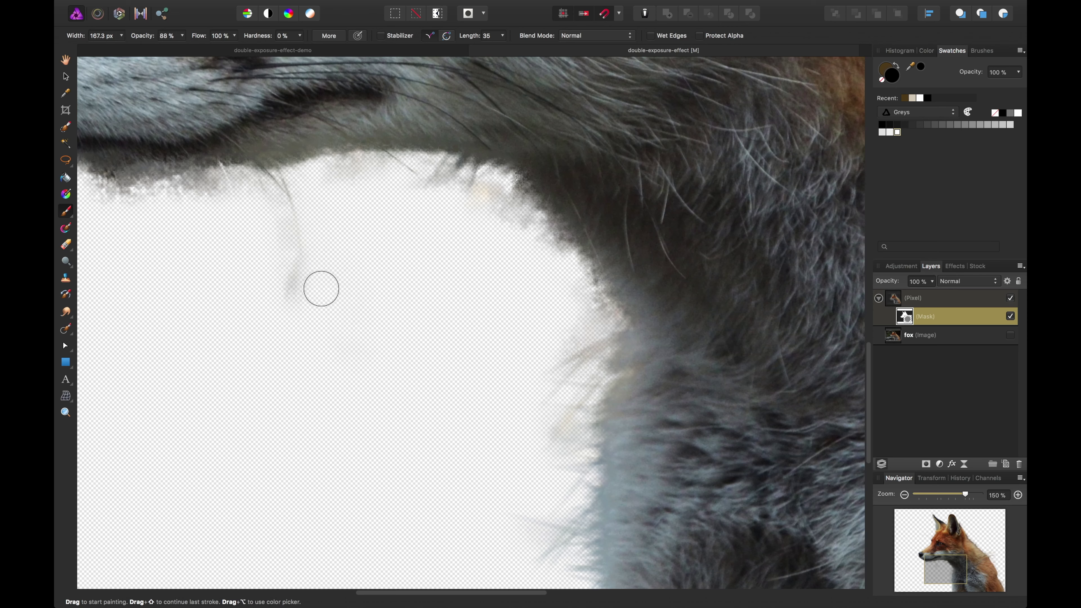
{"action": "mouse_move", "coordinate": [322, 289]}
{"action": "left_mouse_down"}
{"action": "mouse_move", "coordinate": [310, 326]}
{"action": "mouse_move", "coordinate": [267, 274]}
{"action": "left_mouse_up"}
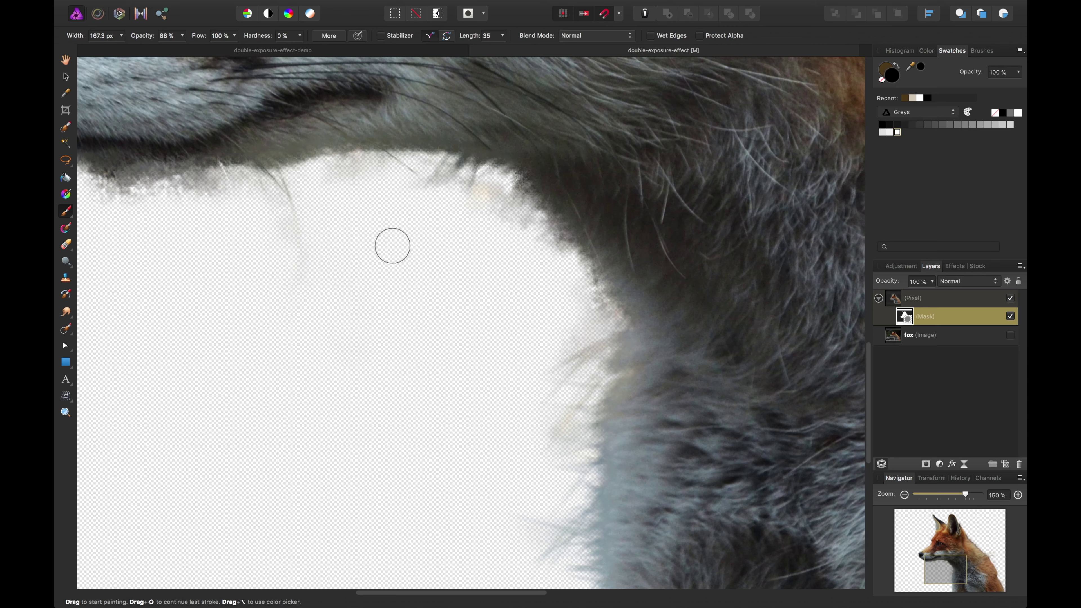
{"action": "mouse_move", "coordinate": [515, 219]}
{"action": "left_mouse_down"}
{"action": "mouse_move", "coordinate": [512, 191]}
{"action": "mouse_move", "coordinate": [518, 231]}
{"action": "mouse_move", "coordinate": [505, 238]}
{"action": "mouse_move", "coordinate": [521, 223]}
{"action": "mouse_move", "coordinate": [505, 229]}
{"action": "mouse_move", "coordinate": [486, 209]}
{"action": "mouse_move", "coordinate": [492, 182]}
{"action": "left_mouse_up"}
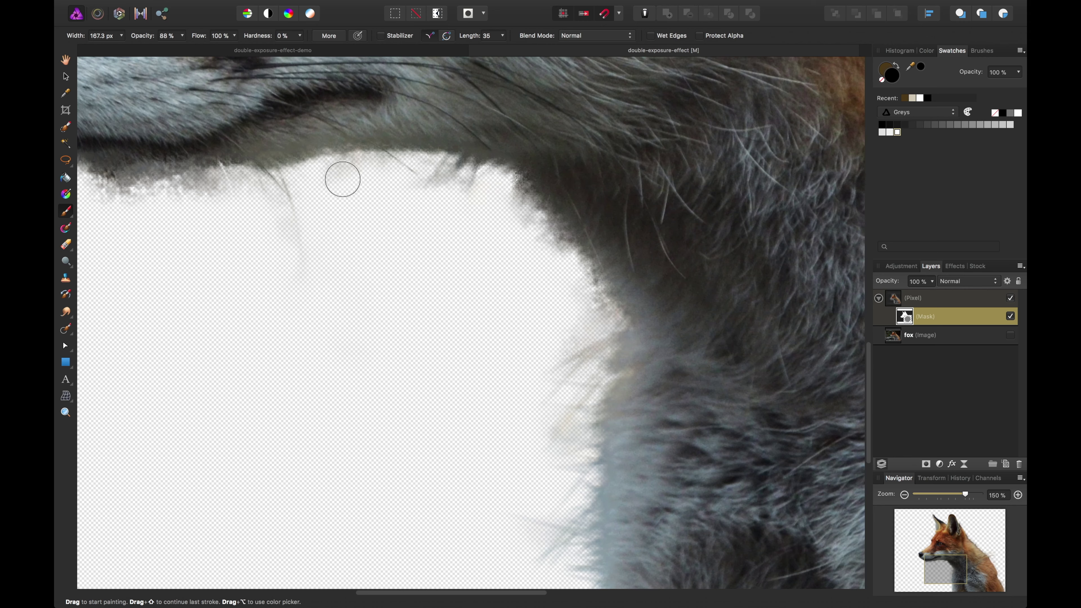
Step: Paint out the leftover background fringe on the mask under the chin and around the front of the nose
{"action": "scroll", "coordinate": [358, 234], "scroll_direction": "left", "scroll_amount": 10}
{"action": "scroll", "coordinate": [357, 234], "scroll_direction": "up", "scroll_amount": 2}
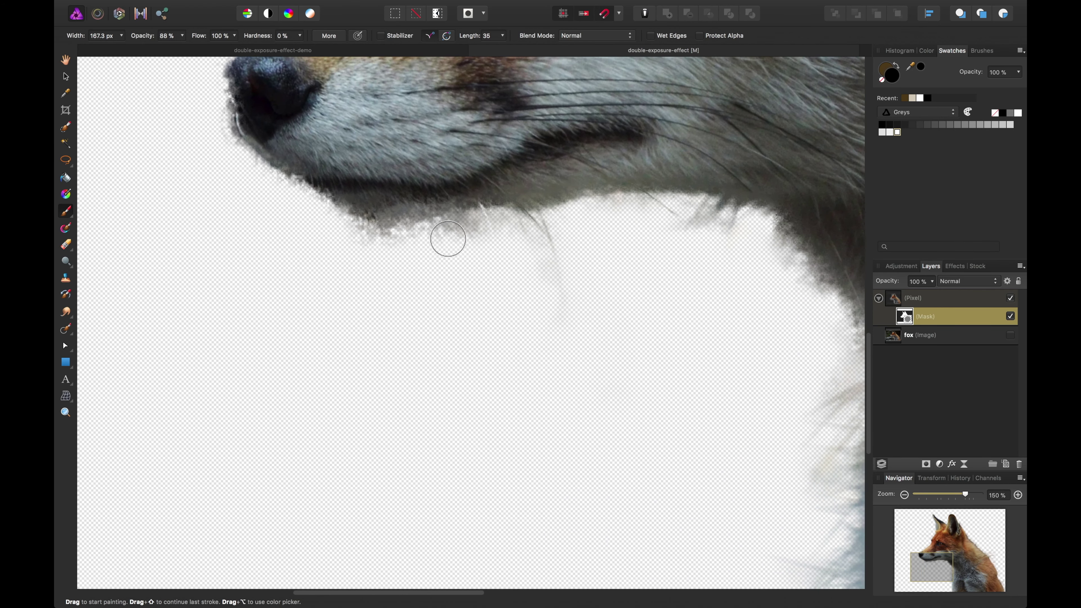
{"action": "left_click_drag", "start_coordinate": [471, 232], "coordinate": [457, 234]}
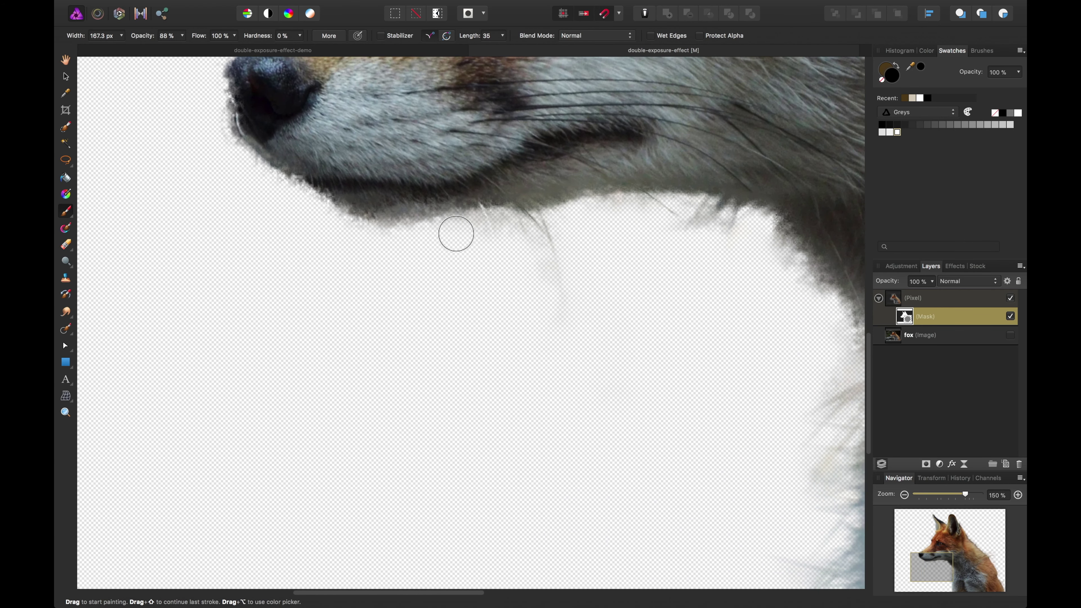
{"action": "left_click_drag", "start_coordinate": [318, 244], "coordinate": [450, 380]}
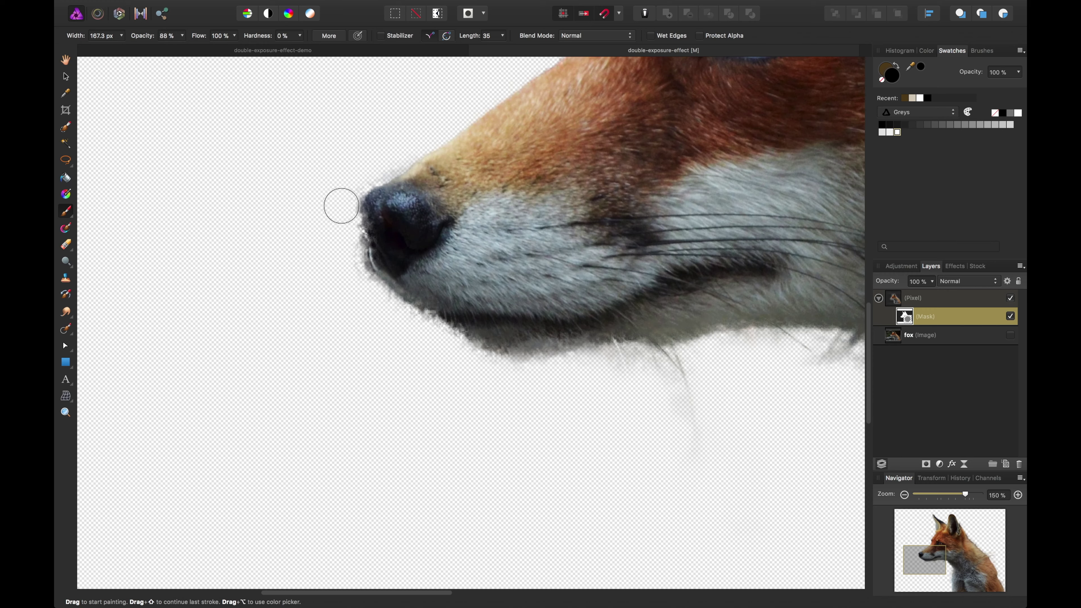
{"action": "left_click_drag", "start_coordinate": [341, 207], "coordinate": [357, 269]}
Step: Paint out the leftover background patches on the mask along the front edge of the chest fur
{"action": "mouse_move", "coordinate": [548, 364]}
{"action": "left_mouse_down"}
{"action": "mouse_move", "coordinate": [450, 342]}
{"action": "mouse_move", "coordinate": [381, 297]}
{"action": "left_mouse_up"}
{"action": "left_click_drag", "start_coordinate": [453, 417], "coordinate": [272, 310]}
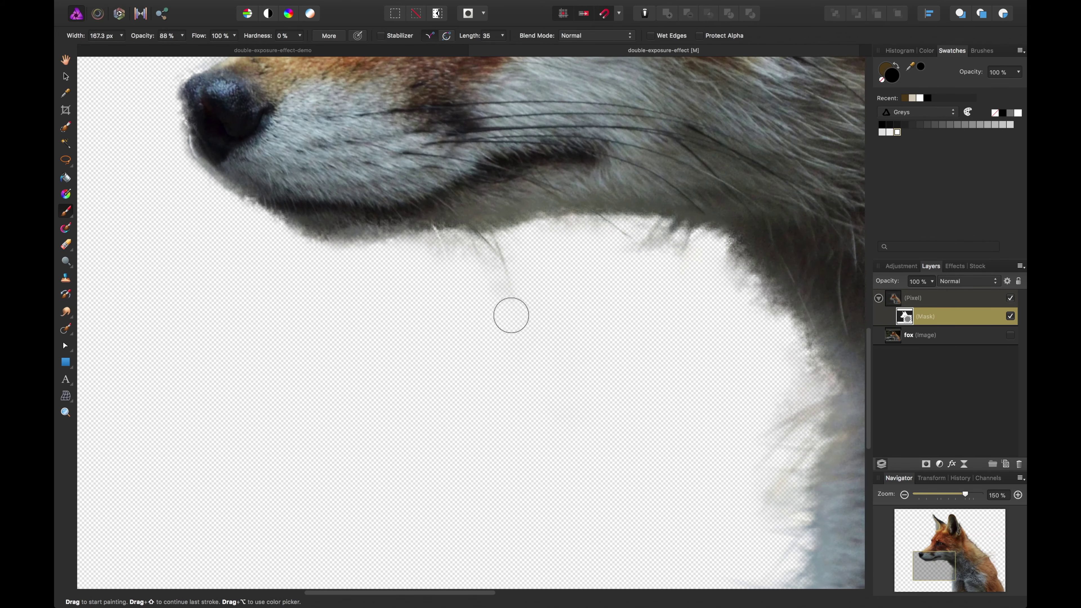
{"action": "left_click_drag", "start_coordinate": [512, 316], "coordinate": [191, 75]}
{"action": "mouse_move", "coordinate": [401, 364]}
{"action": "left_mouse_down"}
{"action": "mouse_move", "coordinate": [365, 374]}
{"action": "mouse_move", "coordinate": [357, 430]}
{"action": "left_mouse_up"}
{"action": "mouse_move", "coordinate": [434, 246]}
{"action": "left_mouse_down"}
{"action": "mouse_move", "coordinate": [422, 212]}
{"action": "mouse_move", "coordinate": [399, 282]}
{"action": "left_mouse_up"}
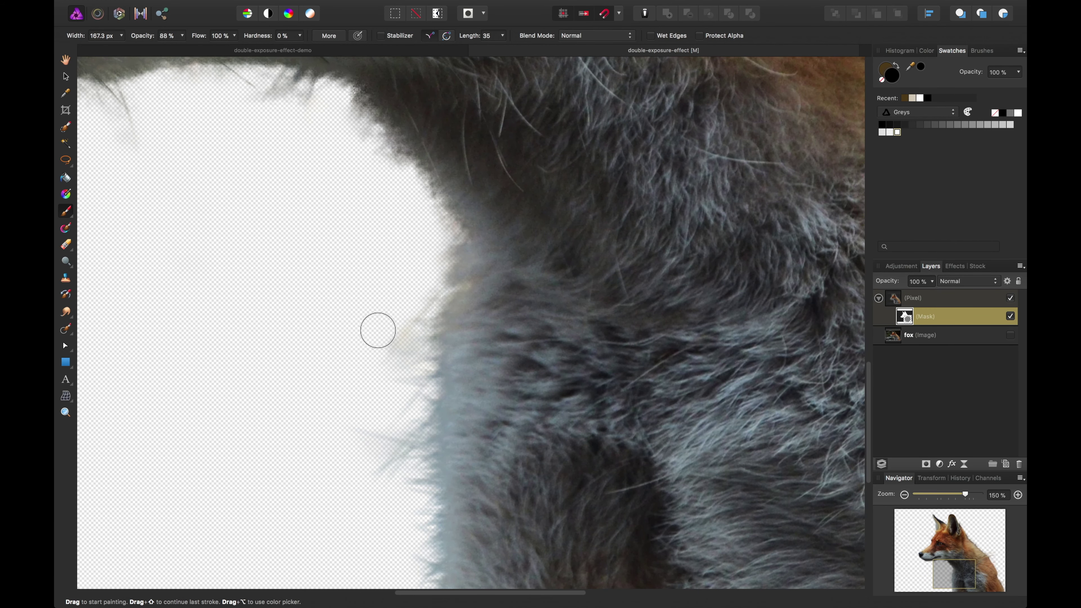
{"action": "left_click_drag", "start_coordinate": [378, 330], "coordinate": [394, 341]}
Step: Examine the mask's fur edge along the fox's back, from the bottom of the photo up to the near ear
{"action": "left_click_drag", "start_coordinate": [702, 362], "coordinate": [298, 277]}
{"action": "left_click_drag", "start_coordinate": [808, 256], "coordinate": [403, 162]}
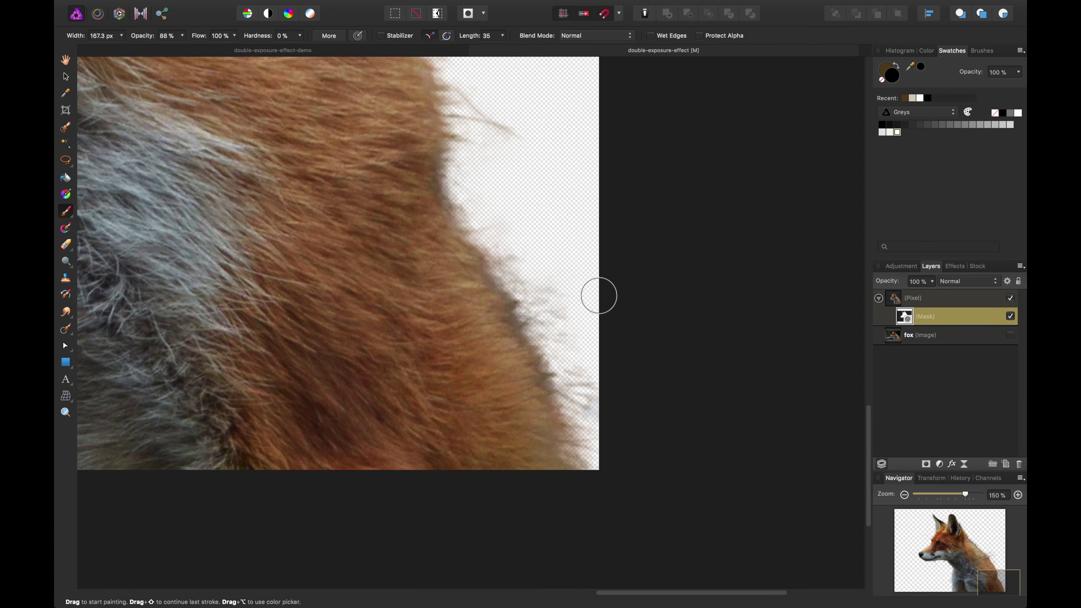
{"action": "left_click_drag", "start_coordinate": [476, 158], "coordinate": [490, 294]}
{"action": "left_click_drag", "start_coordinate": [480, 156], "coordinate": [560, 330]}
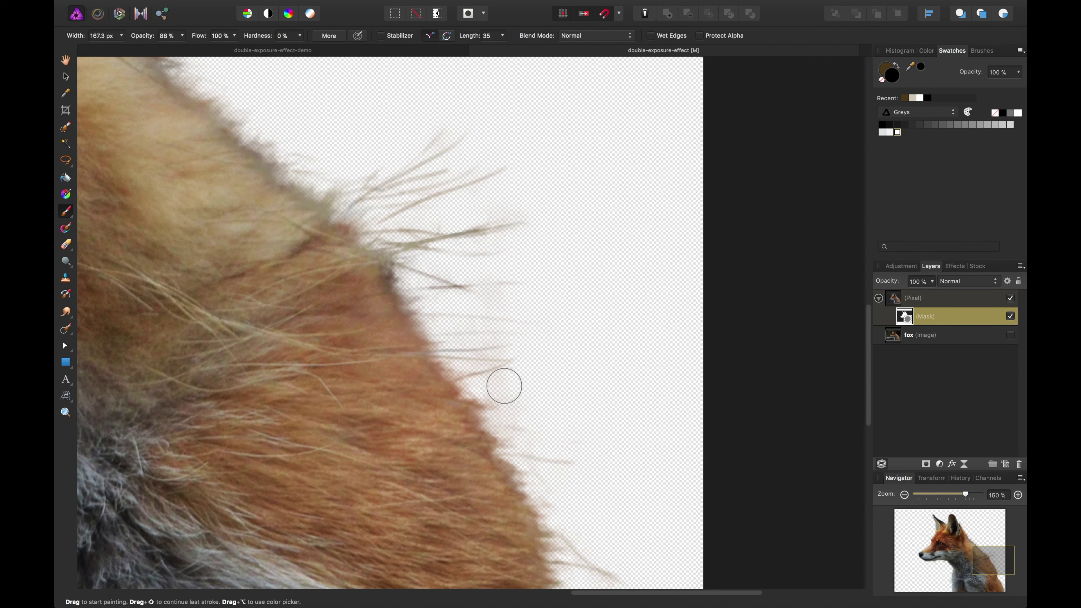
{"action": "scroll", "coordinate": [515, 328], "scroll_direction": "up", "scroll_amount": 15}
{"action": "scroll", "coordinate": [514, 329], "scroll_direction": "left", "scroll_amount": 5}
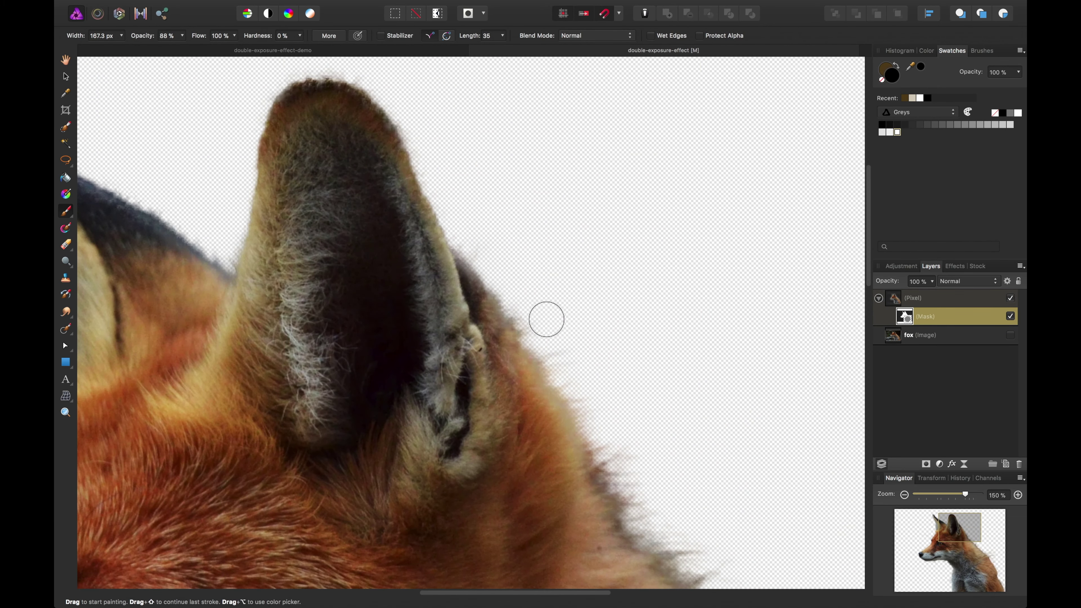
Step: Set the brush hardness to 89 % and paint out the fuzzy background fringe along the far ear on the mask
{"action": "scroll", "coordinate": [545, 316], "scroll_direction": "up", "scroll_amount": 3}
{"action": "scroll", "coordinate": [410, 326], "scroll_direction": "left", "scroll_amount": 10}
{"action": "scroll", "coordinate": [410, 326], "scroll_direction": "down", "scroll_amount": 1}
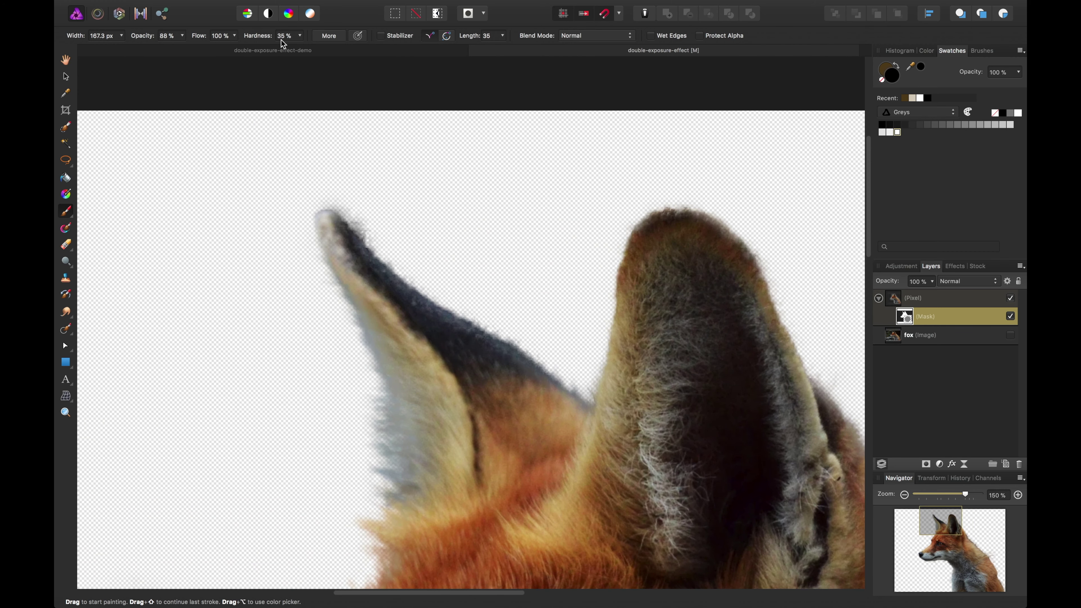
{"action": "left_click_drag", "start_coordinate": [302, 42], "coordinate": [305, 44]}
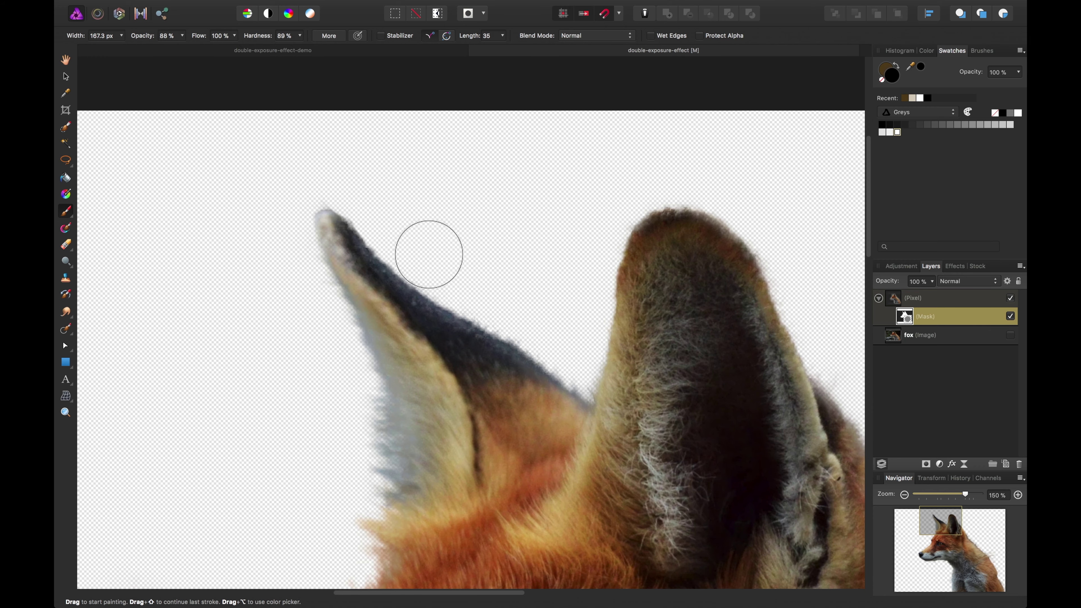
Step: Examine the mask's edge around both ears and the forehead, and behind the near ear down the neck
{"action": "key", "text": "space"}
{"action": "left_click_drag", "start_coordinate": [514, 241], "coordinate": [372, 174]}
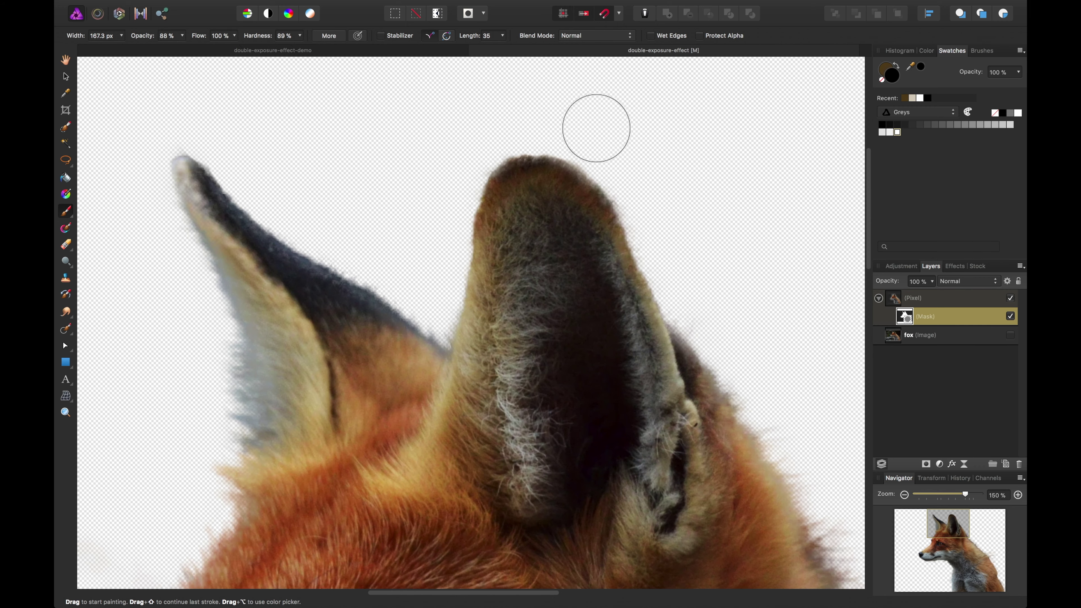
{"action": "key", "text": "space"}
{"action": "left_click_drag", "start_coordinate": [406, 187], "coordinate": [542, 98]}
{"action": "mouse_move", "coordinate": [329, 288]}
{"action": "left_mouse_down"}
{"action": "mouse_move", "coordinate": [420, 140]}
{"action": "mouse_move", "coordinate": [446, 121]}
{"action": "left_mouse_up"}
{"action": "mouse_move", "coordinate": [263, 331]}
{"action": "left_mouse_down"}
{"action": "mouse_move", "coordinate": [341, 329]}
{"action": "mouse_move", "coordinate": [314, 366]}
{"action": "mouse_move", "coordinate": [315, 419]}
{"action": "mouse_move", "coordinate": [373, 407]}
{"action": "mouse_move", "coordinate": [364, 383]}
{"action": "mouse_move", "coordinate": [397, 336]}
{"action": "mouse_move", "coordinate": [390, 319]}
{"action": "mouse_move", "coordinate": [363, 422]}
{"action": "mouse_move", "coordinate": [425, 266]}
{"action": "left_mouse_up"}
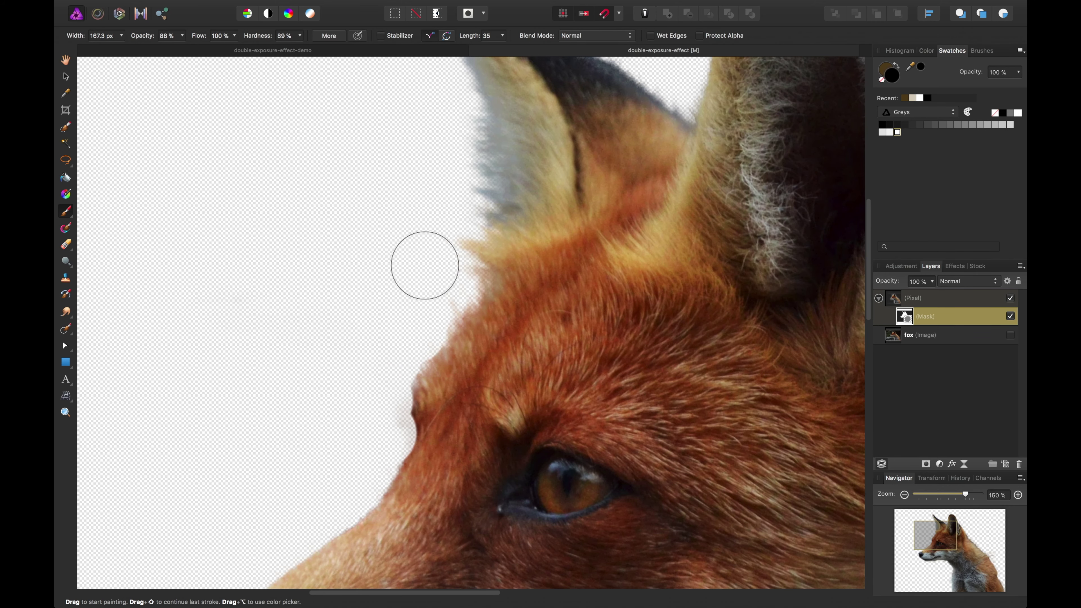
{"action": "scroll", "coordinate": [412, 261], "scroll_direction": "up", "scroll_amount": 5}
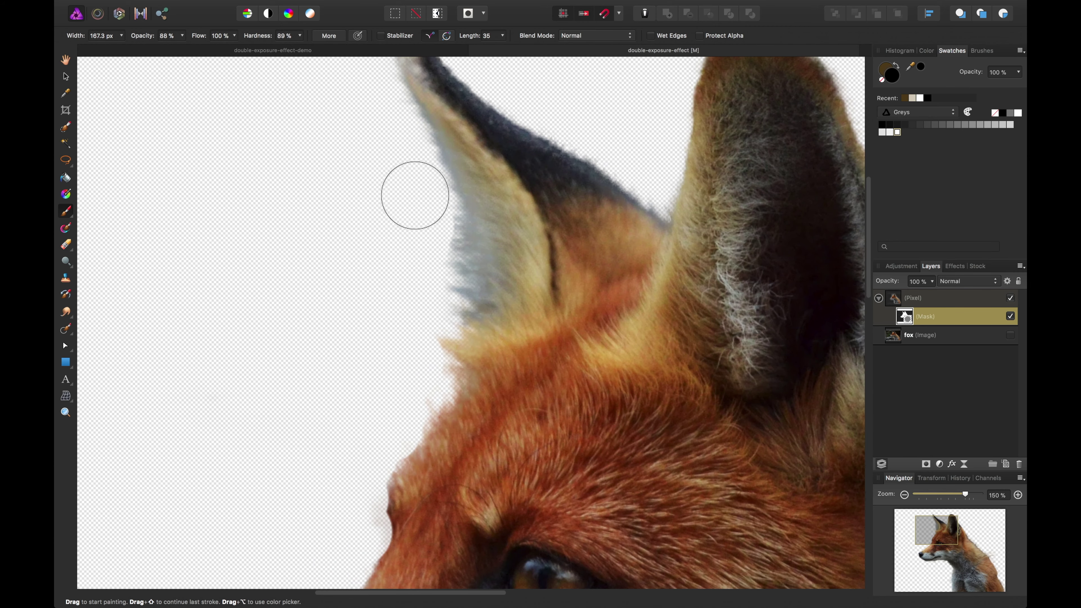
{"action": "scroll", "coordinate": [389, 145], "scroll_direction": "up", "scroll_amount": 5}
{"action": "scroll", "coordinate": [389, 145], "scroll_direction": "right", "scroll_amount": 2}
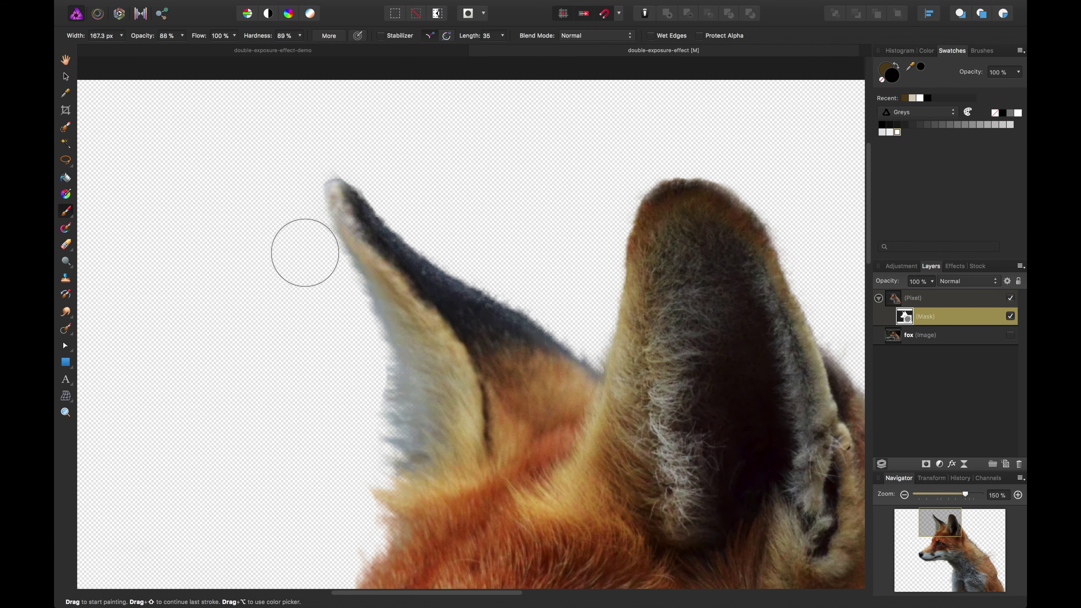
{"action": "scroll", "coordinate": [375, 101], "scroll_direction": "down", "scroll_amount": 5}
{"action": "scroll", "coordinate": [375, 102], "scroll_direction": "right", "scroll_amount": 5}
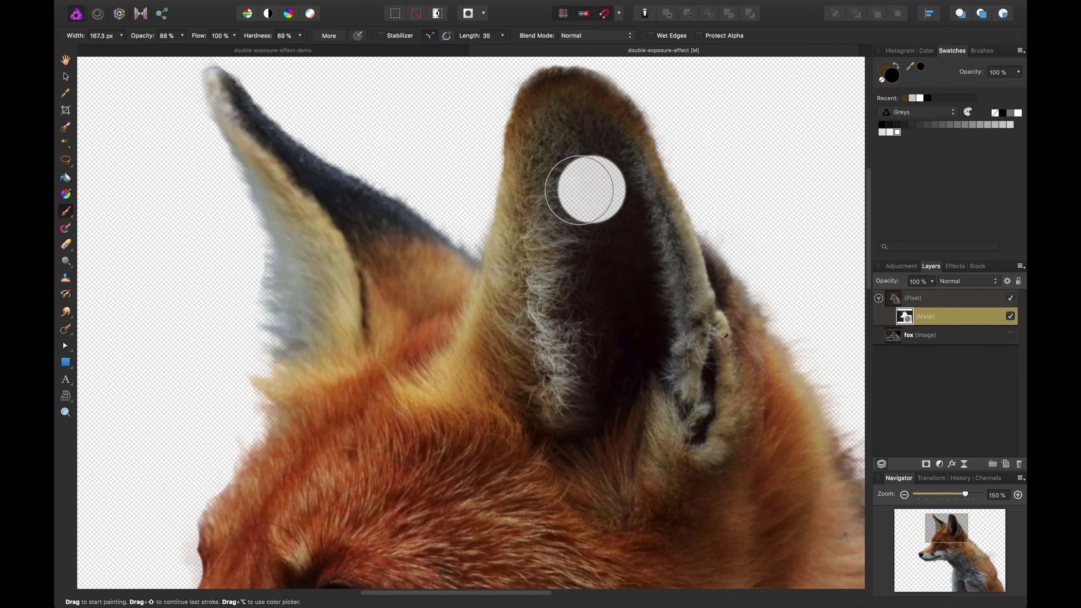
{"action": "left_click_drag", "start_coordinate": [724, 254], "coordinate": [396, 64]}
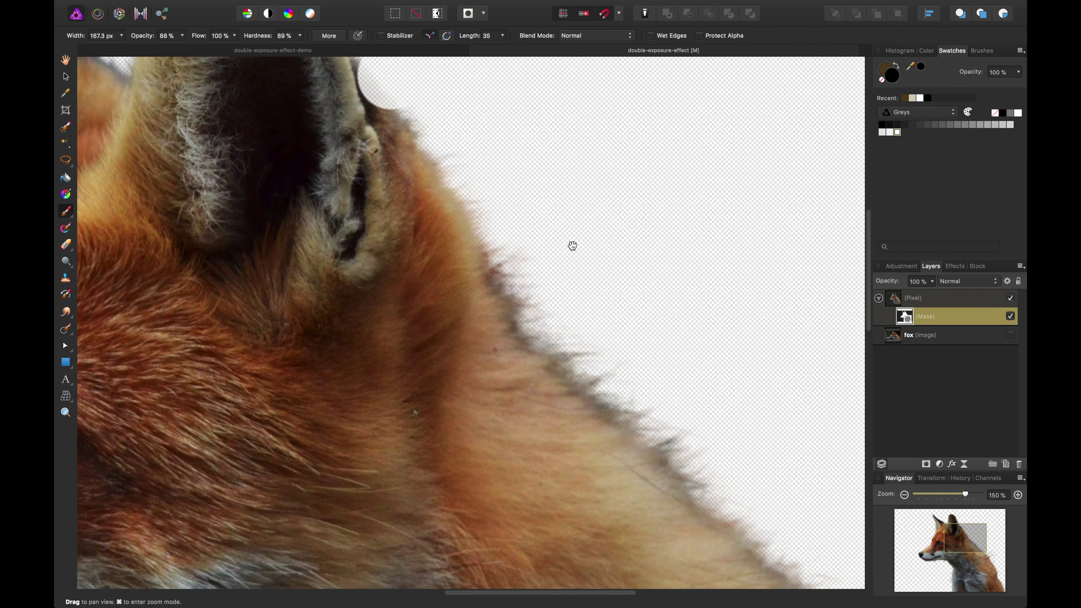
{"action": "scroll", "coordinate": [553, 258], "scroll_direction": "up", "scroll_amount": 3}
{"action": "scroll", "coordinate": [554, 257], "scroll_direction": "left", "scroll_amount": 1}
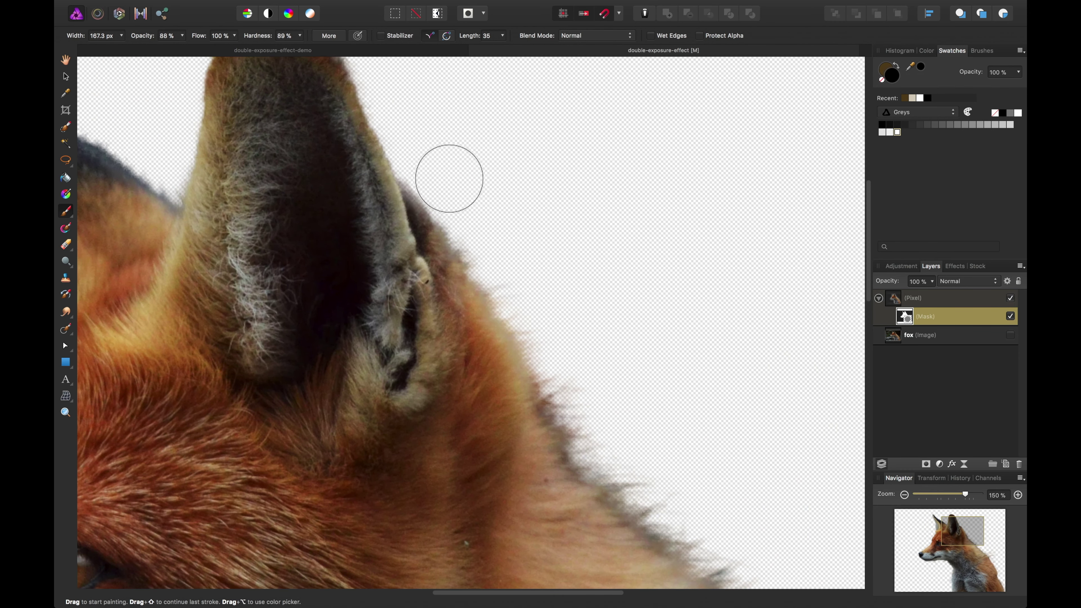
{"action": "scroll", "coordinate": [660, 341], "scroll_direction": "down", "scroll_amount": 5}
{"action": "scroll", "coordinate": [659, 341], "scroll_direction": "right", "scroll_amount": 4}
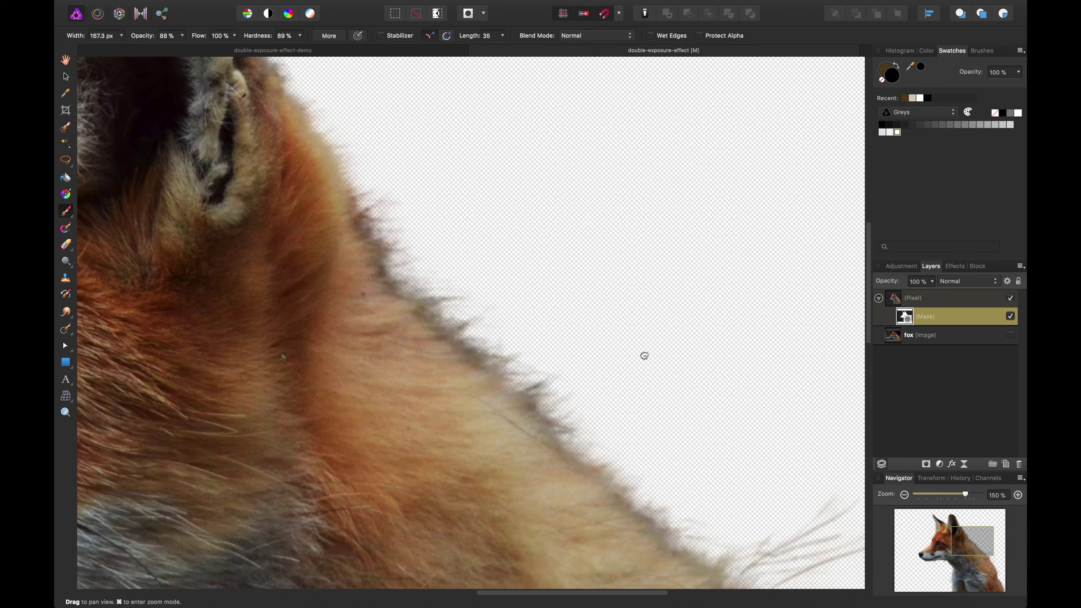
Step: Paint out the faint background patches between the stray hairs on the fox's back using a 53.6 px brush on the mask
{"action": "scroll", "coordinate": [645, 355], "scroll_direction": "down", "scroll_amount": 5}
{"action": "scroll", "coordinate": [644, 356], "scroll_direction": "right", "scroll_amount": 3}
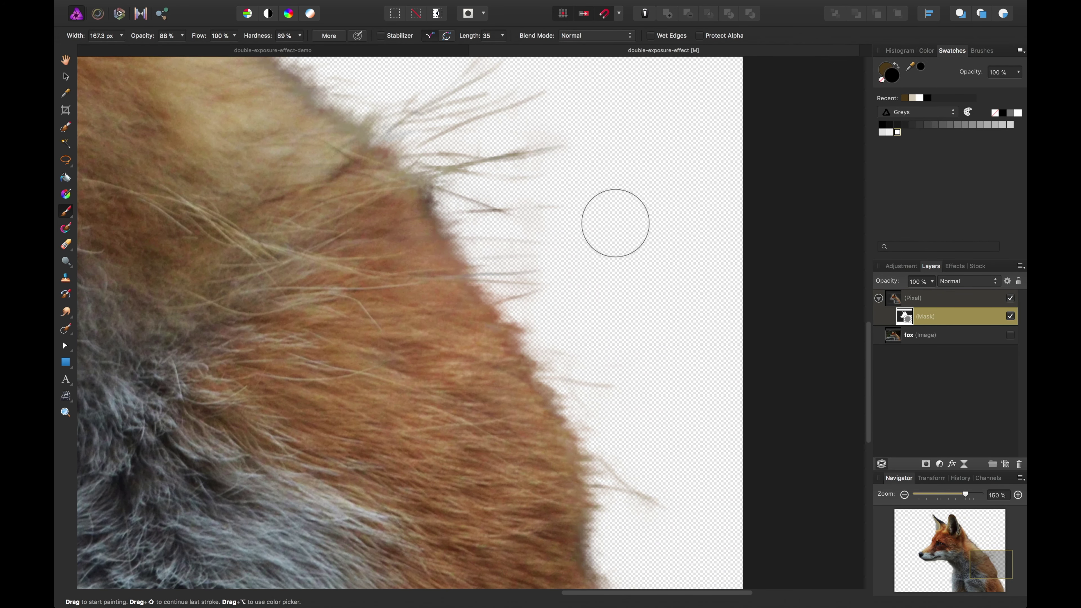
{"action": "key", "text": "bracketleft"}
{"action": "key", "text": "bracketleft"}
{"action": "key", "text": "bracketleft"}
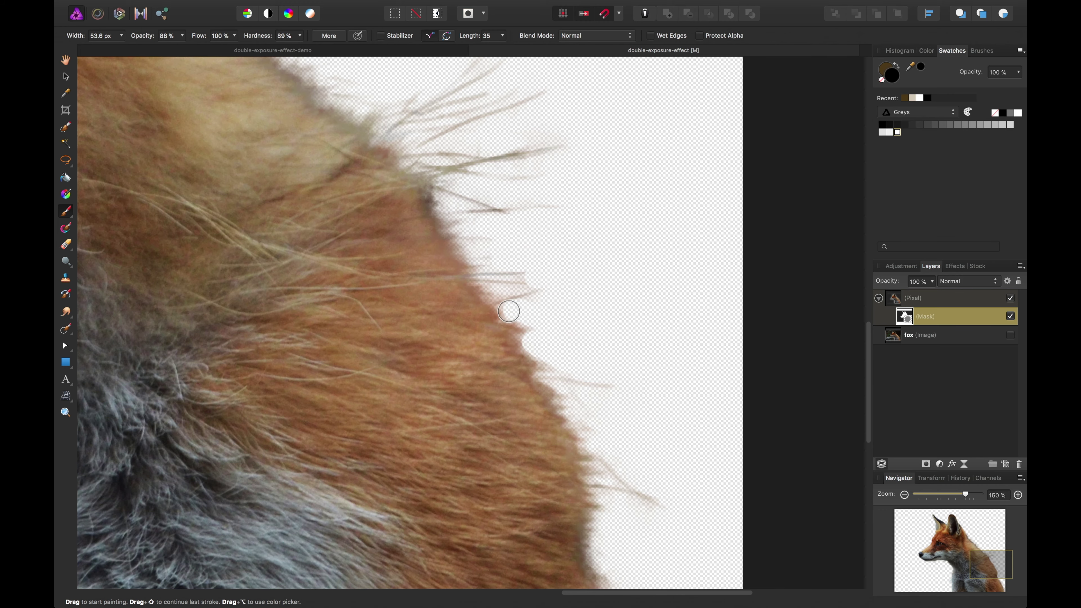
{"action": "left_click_drag", "start_coordinate": [584, 285], "coordinate": [625, 264]}
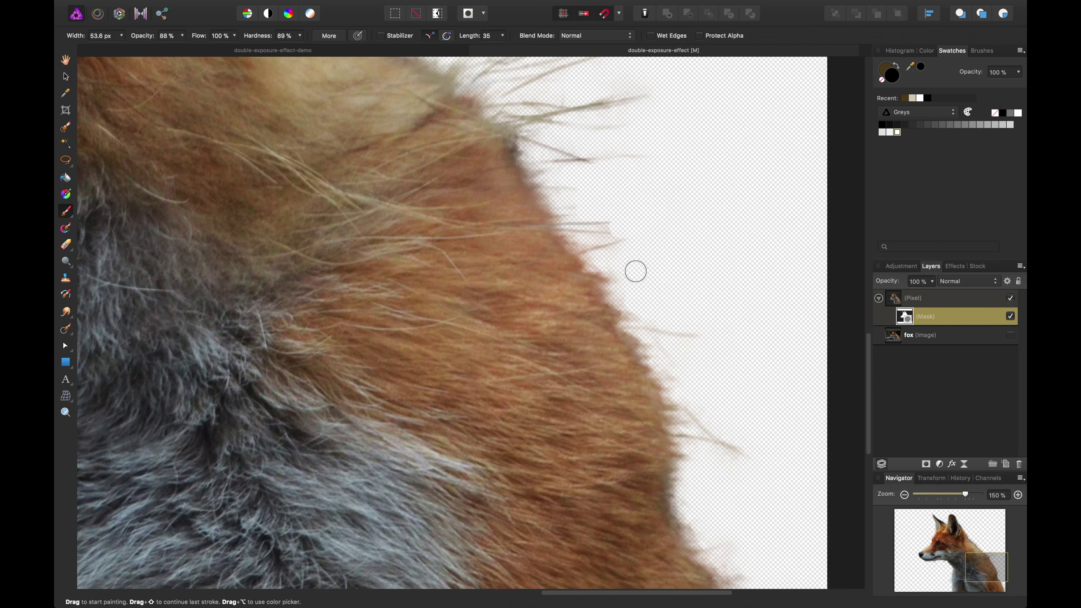
Step: Rename the masked fox pixel layer to "fox" and collapse its contents
{"action": "key", "text": "super+1"}
{"action": "key", "text": "super+minus"}
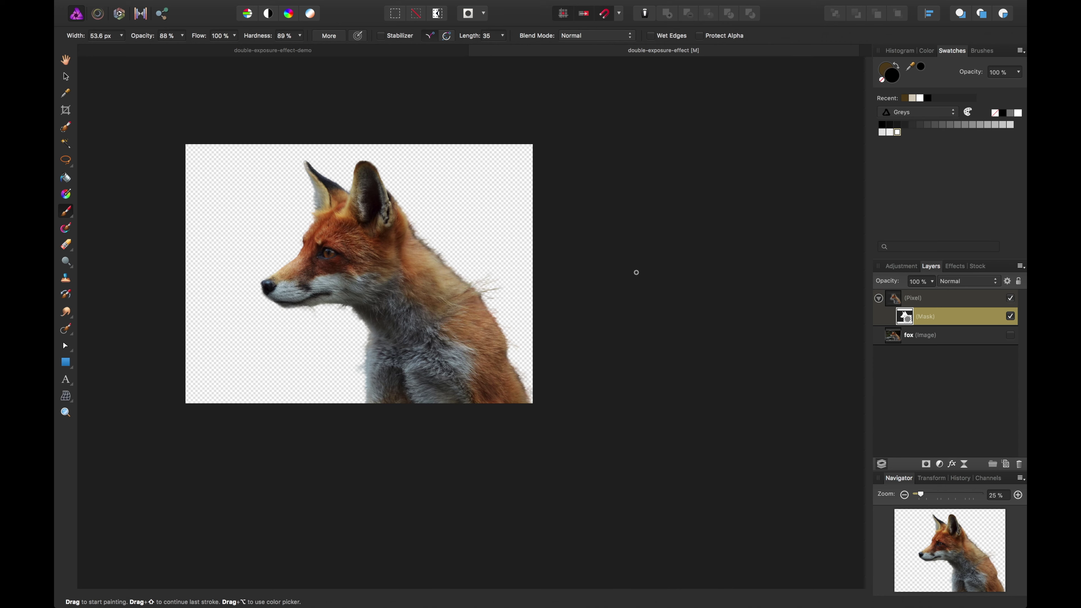
{"action": "key", "text": "v"}
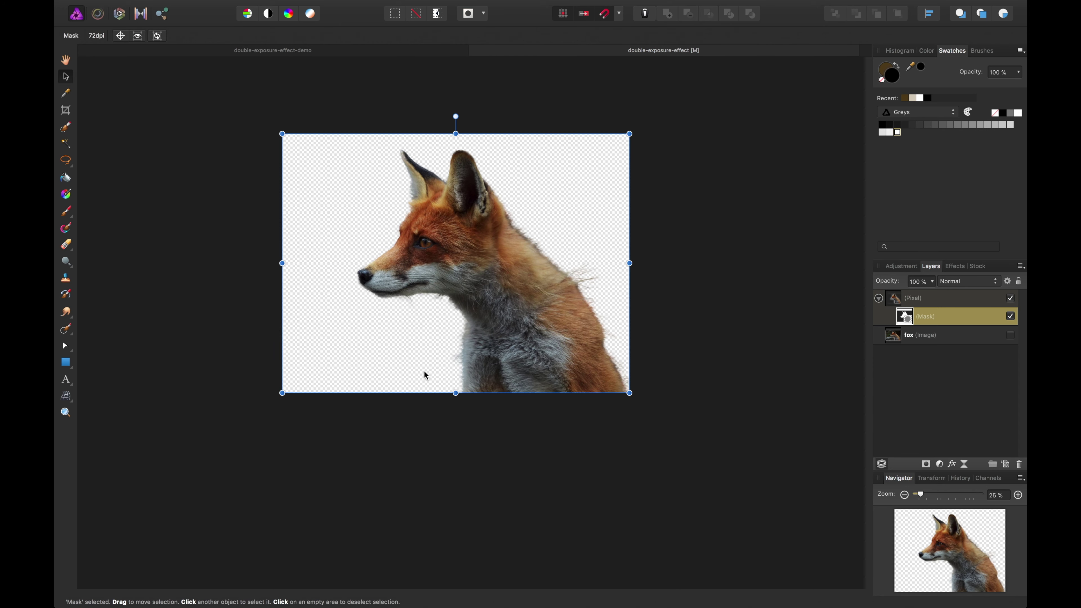
{"action": "left_click_drag", "start_coordinate": [422, 397], "coordinate": [454, 437]}
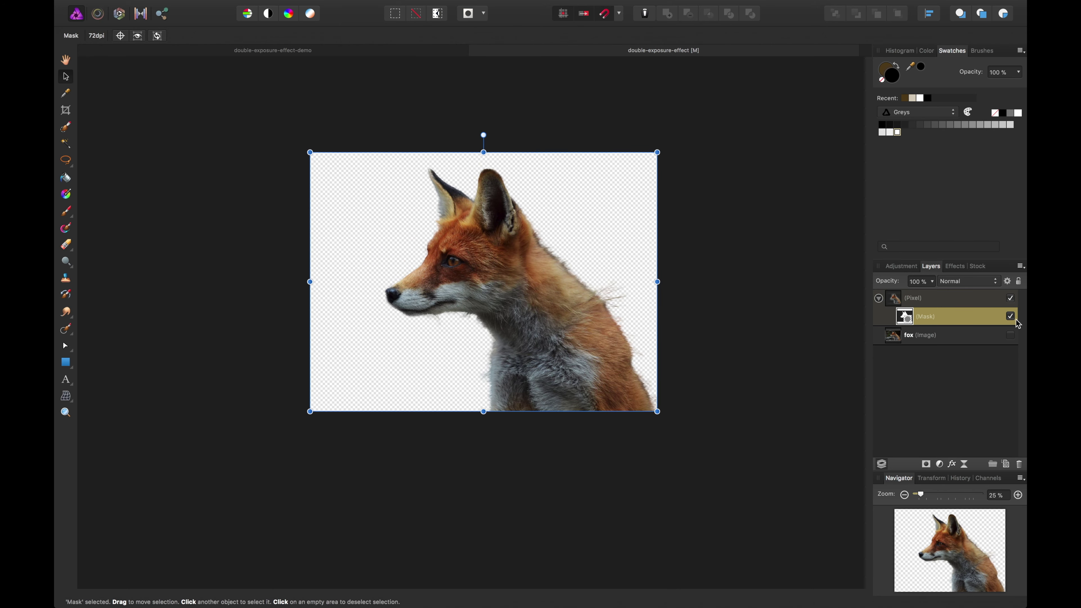
{"action": "left_click", "coordinate": [896, 301]}
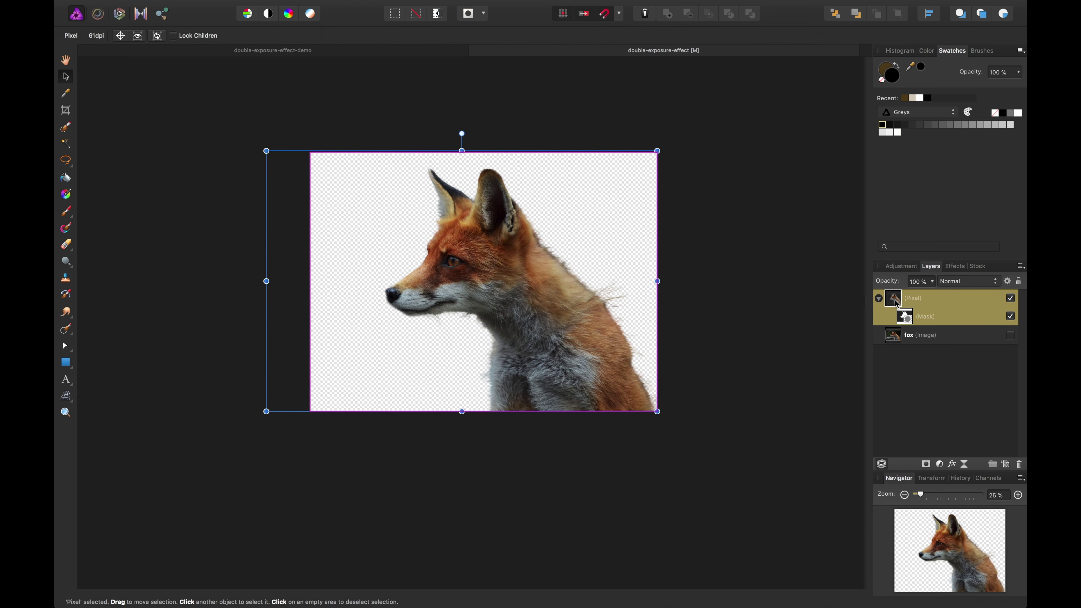
{"action": "left_click", "coordinate": [879, 298]}
{"action": "double_click", "coordinate": [932, 300]}
{"action": "type", "text": "fox"}
{"action": "key", "text": "Return"}
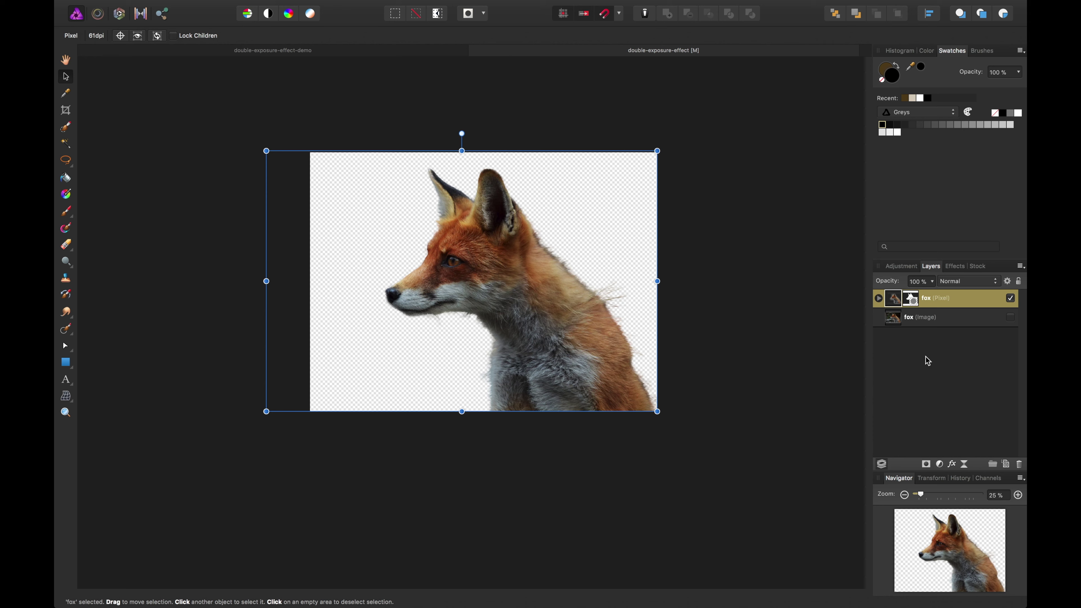
Step: Lock the hidden original fox image layer and reselect the masked fox layer
{"action": "left_click", "coordinate": [958, 316]}
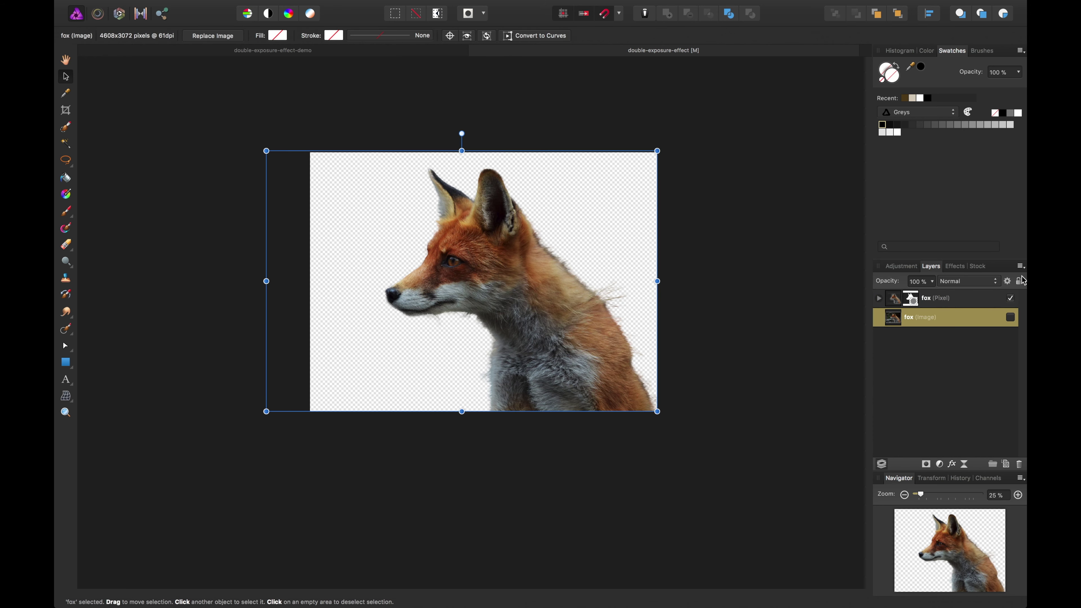
{"action": "left_click", "coordinate": [1020, 281]}
{"action": "left_click", "coordinate": [962, 304]}
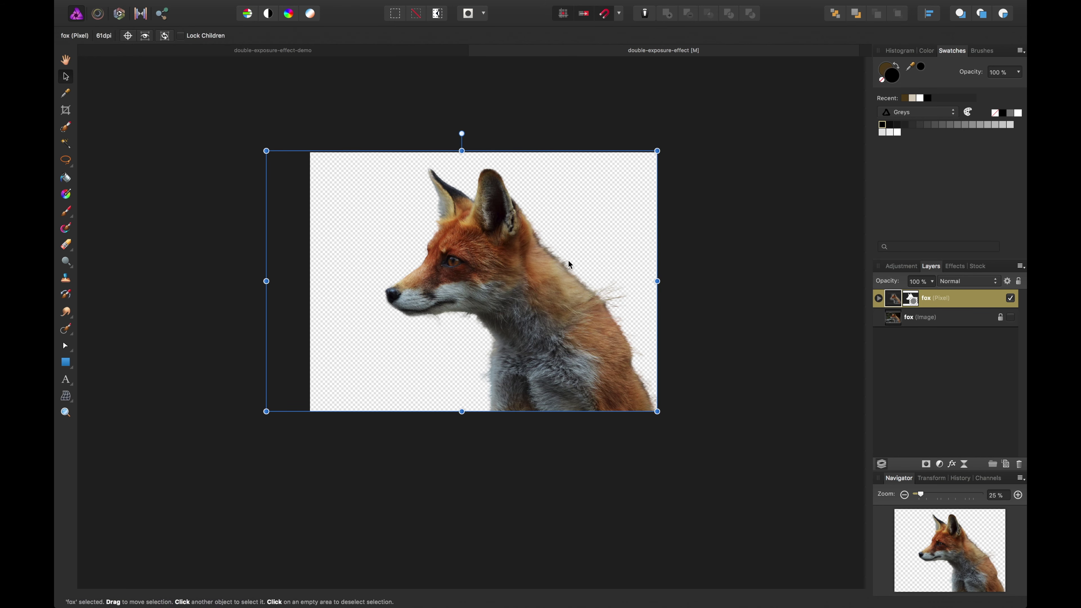
Step: Scale the masked fox layer down proportionally and reposition it so its whole frame lies inside the canvas
{"action": "left_click_drag", "start_coordinate": [657, 151], "coordinate": [626, 173]}
{"action": "left_click", "coordinate": [692, 221]}
{"action": "left_click_drag", "start_coordinate": [552, 307], "coordinate": [564, 307]}
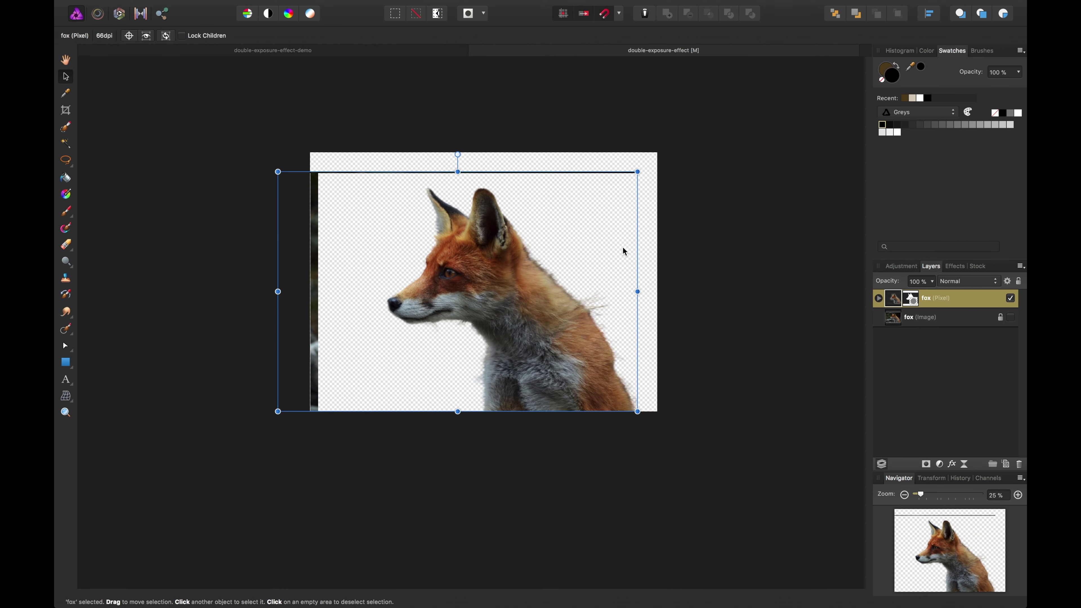
{"action": "left_click_drag", "start_coordinate": [639, 171], "coordinate": [605, 194]}
{"action": "left_click_drag", "start_coordinate": [531, 330], "coordinate": [576, 325]}
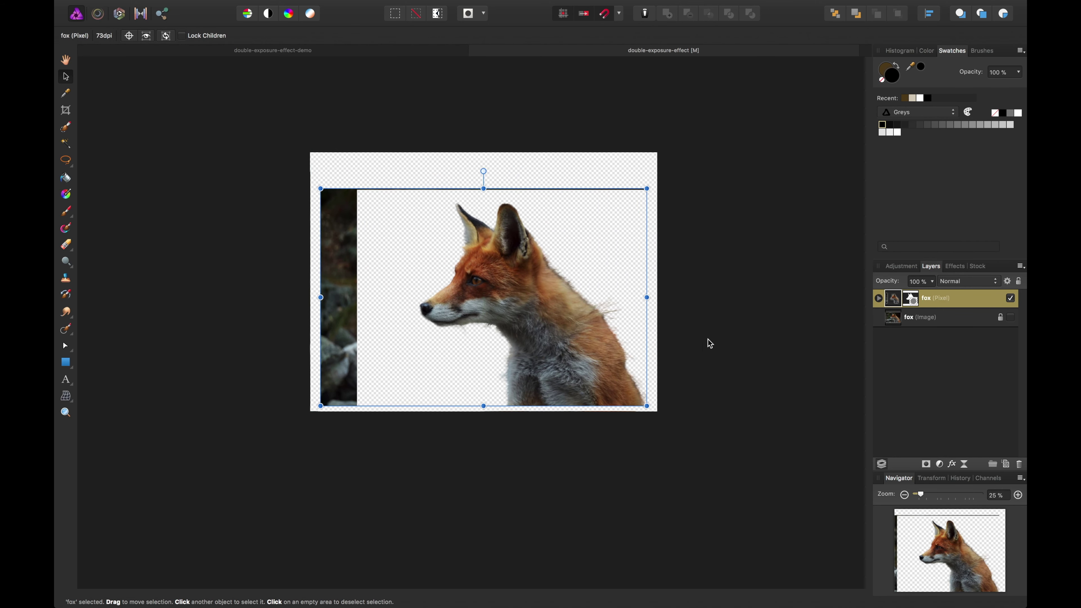
Step: Paint out the exposed background strip and the thin line above the fox on its mask with a 501.7 px brush at 100 % opacity and hardness
{"action": "left_click", "coordinate": [917, 302]}
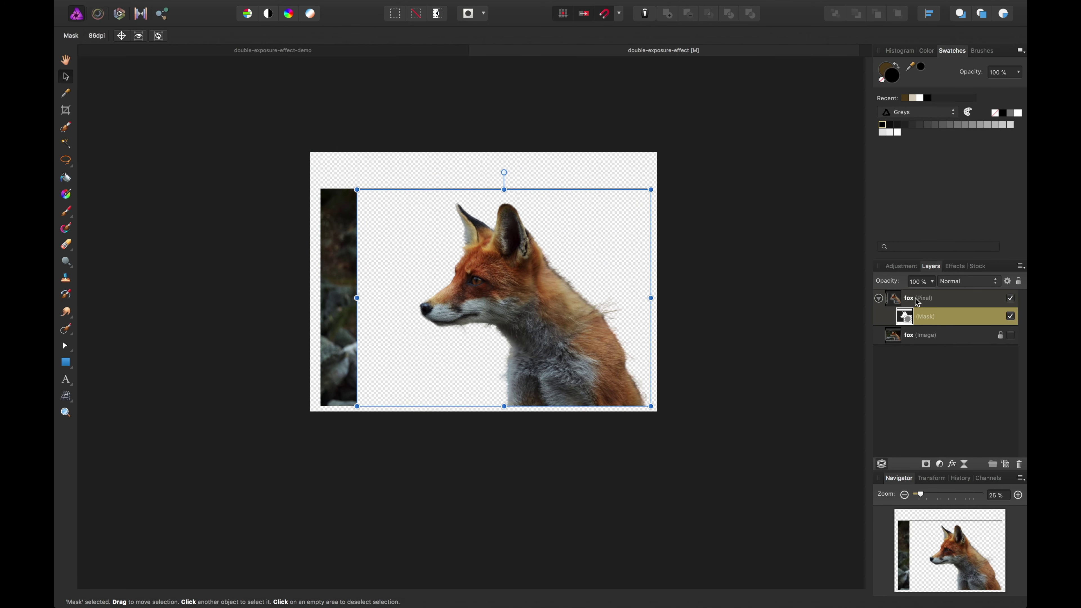
{"action": "left_click", "coordinate": [784, 357]}
{"action": "left_click", "coordinate": [589, 331]}
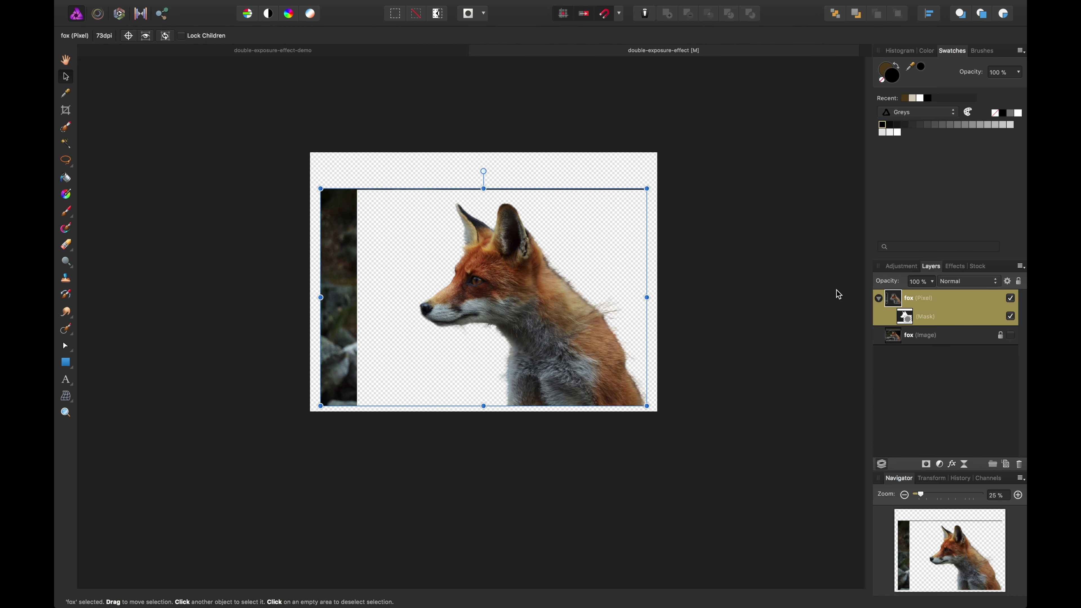
{"action": "left_click", "coordinate": [901, 315]}
{"action": "key", "text": "b"}
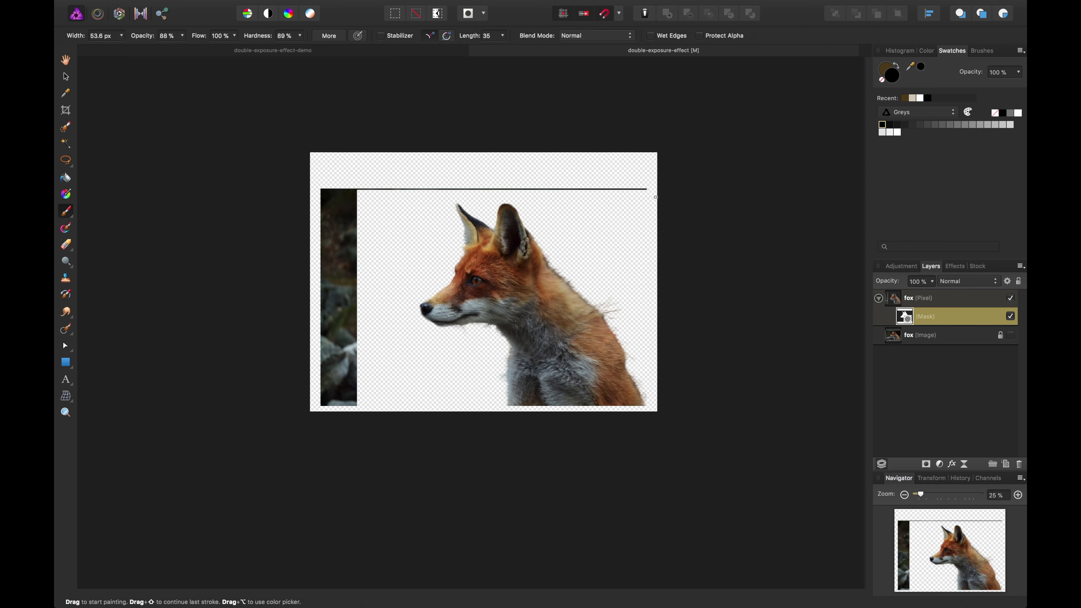
{"action": "key", "text": "bracketright"}
{"action": "key", "text": "bracketright"}
{"action": "key", "text": "bracketright"}
{"action": "key", "text": "bracketright"}
{"action": "key", "text": "bracketright"}
{"action": "key", "text": "bracketright"}
{"action": "key", "text": "bracketright"}
{"action": "key", "text": "bracketright"}
{"action": "key", "text": "bracketright"}
{"action": "key", "text": "bracketright"}
{"action": "left_click_drag", "start_coordinate": [146, 36], "coordinate": [276, 36]}
{"action": "mouse_move", "coordinate": [645, 184]}
{"action": "left_mouse_down"}
{"action": "mouse_move", "coordinate": [324, 197]}
{"action": "mouse_move", "coordinate": [333, 226]}
{"action": "mouse_move", "coordinate": [350, 207]}
{"action": "mouse_move", "coordinate": [347, 261]}
{"action": "left_mouse_up"}
{"action": "mouse_move", "coordinate": [322, 330]}
{"action": "left_mouse_down"}
{"action": "mouse_move", "coordinate": [346, 278]}
{"action": "mouse_move", "coordinate": [361, 477]}
{"action": "left_mouse_up"}
{"action": "left_click_drag", "start_coordinate": [348, 355], "coordinate": [324, 362]}
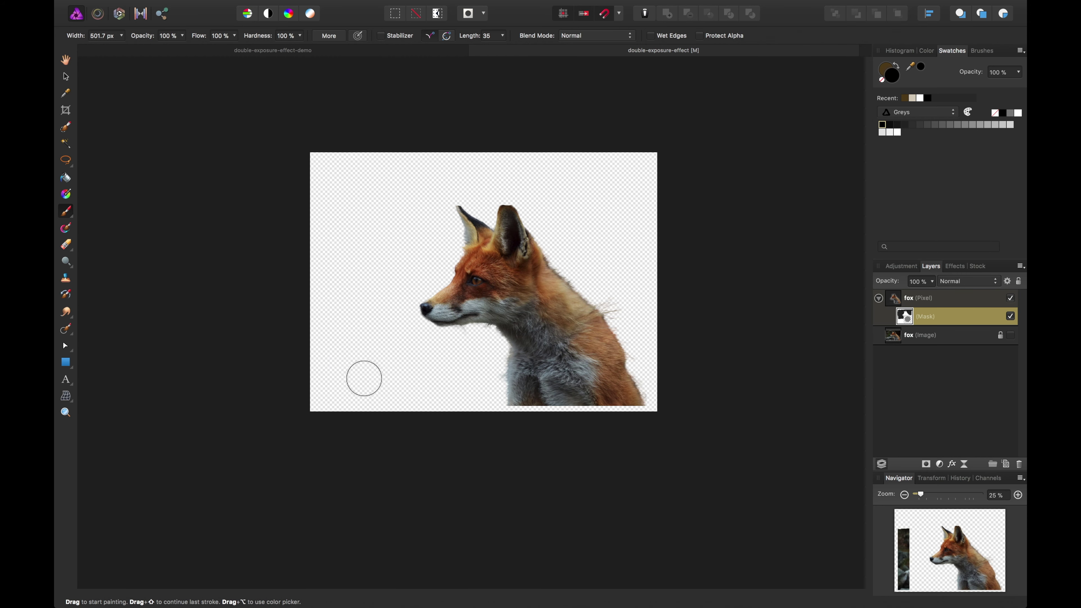
Step: Shift the masked fox layer horizontally so the fox sits closer to the middle of the canvas
{"action": "key", "text": "v"}
{"action": "left_click", "coordinate": [750, 303]}
{"action": "left_click_drag", "start_coordinate": [526, 329], "coordinate": [489, 329]}
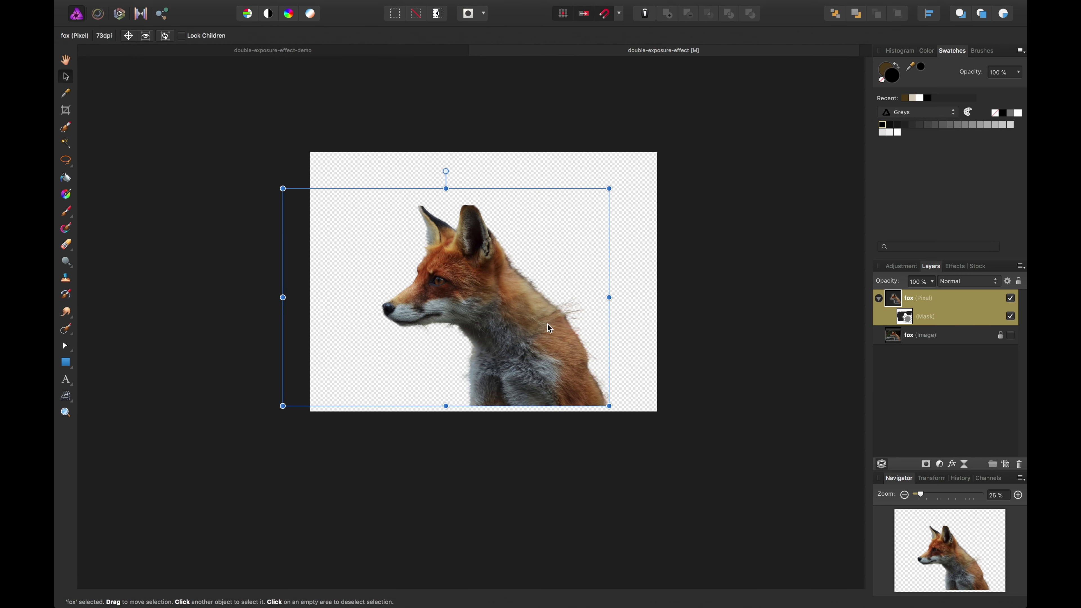
Step: Duplicate the masked fox layer and rasterize the copy
{"action": "left_click", "coordinate": [707, 317]}
{"action": "left_click", "coordinate": [567, 330]}
{"action": "key", "text": "super+j"}
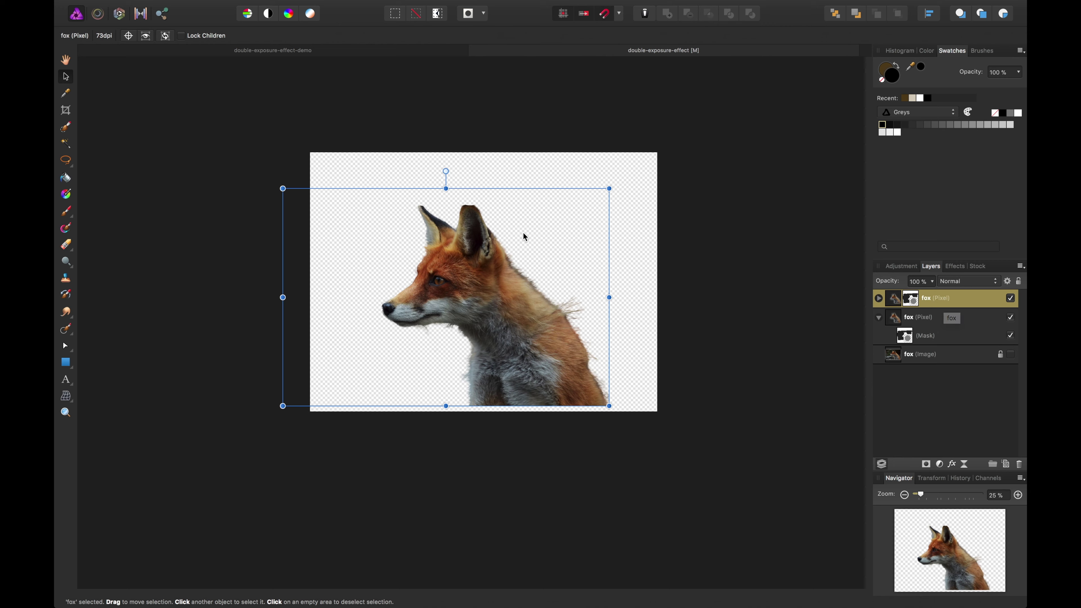
{"action": "right_click", "coordinate": [955, 296]}
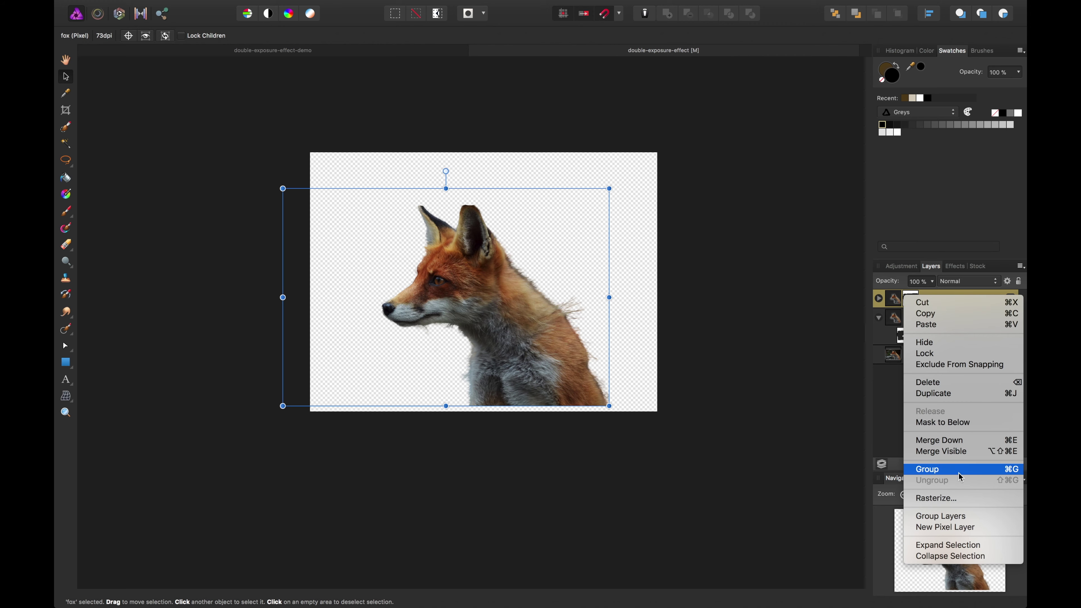
{"action": "left_click", "coordinate": [948, 498]}
Step: Centre the rasterized fox horizontally slightly above the canvas's lower edge, and hide and collapse the masked fox layer beneath it
{"action": "mouse_move", "coordinate": [494, 319]}
{"action": "left_mouse_down"}
{"action": "mouse_move", "coordinate": [489, 298]}
{"action": "mouse_move", "coordinate": [471, 316]}
{"action": "mouse_move", "coordinate": [502, 318]}
{"action": "left_mouse_up"}
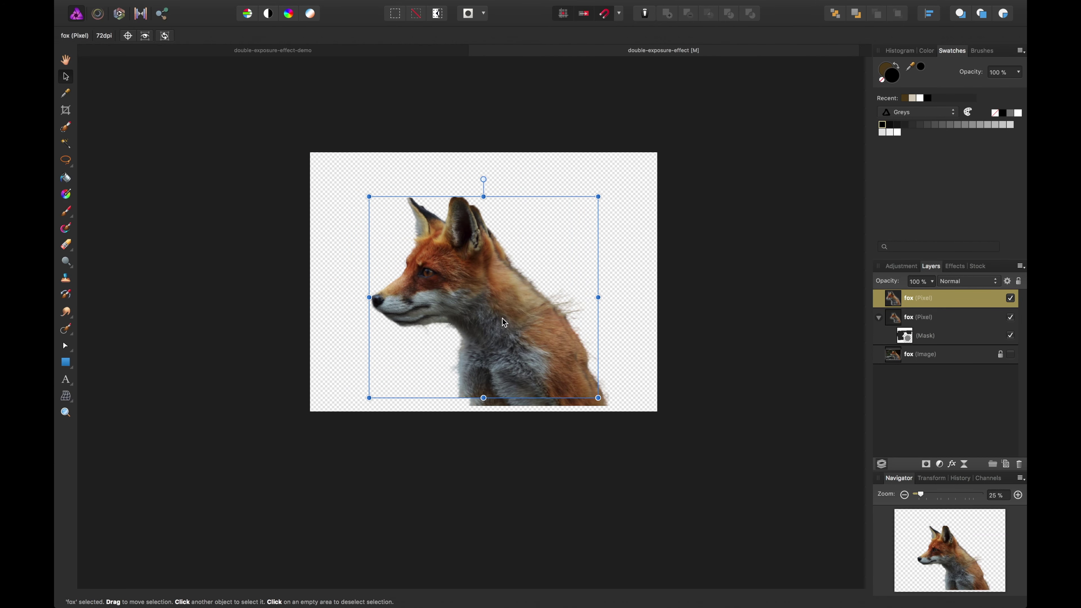
{"action": "left_click", "coordinate": [1011, 317]}
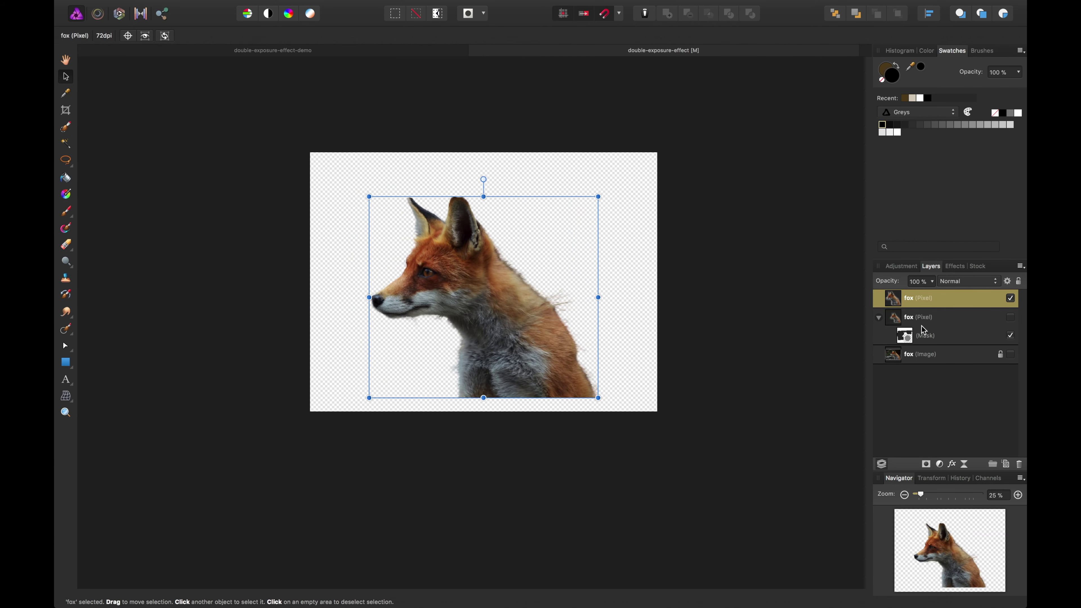
{"action": "left_click", "coordinate": [880, 318]}
{"action": "left_click_drag", "start_coordinate": [506, 325], "coordinate": [510, 321]}
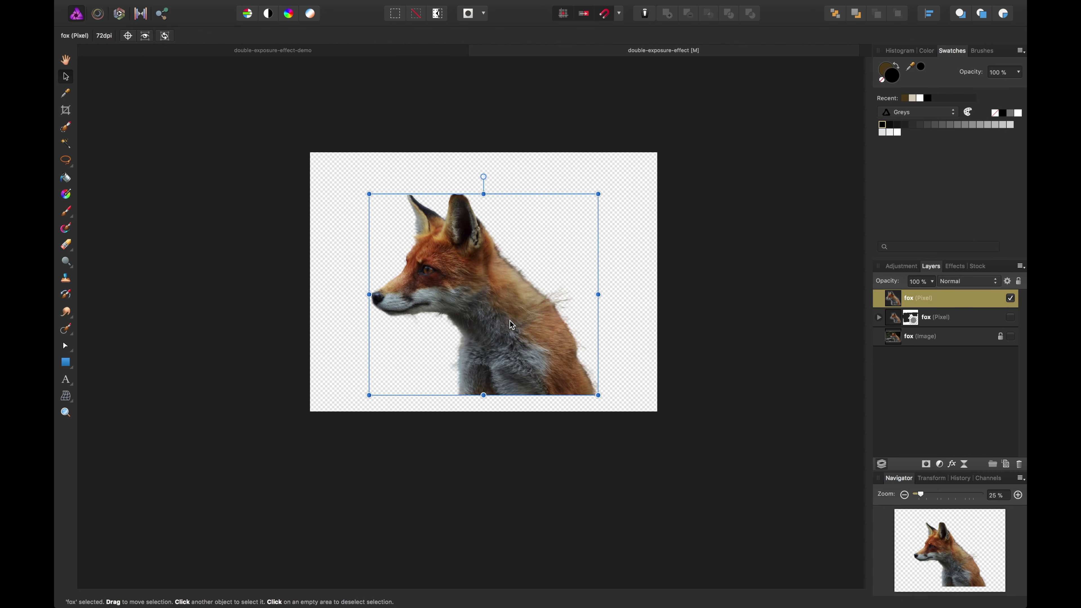
Step: Examine the ear tips and edges of the isolated fox up close, and display the edit history
{"action": "left_click", "coordinate": [975, 315]}
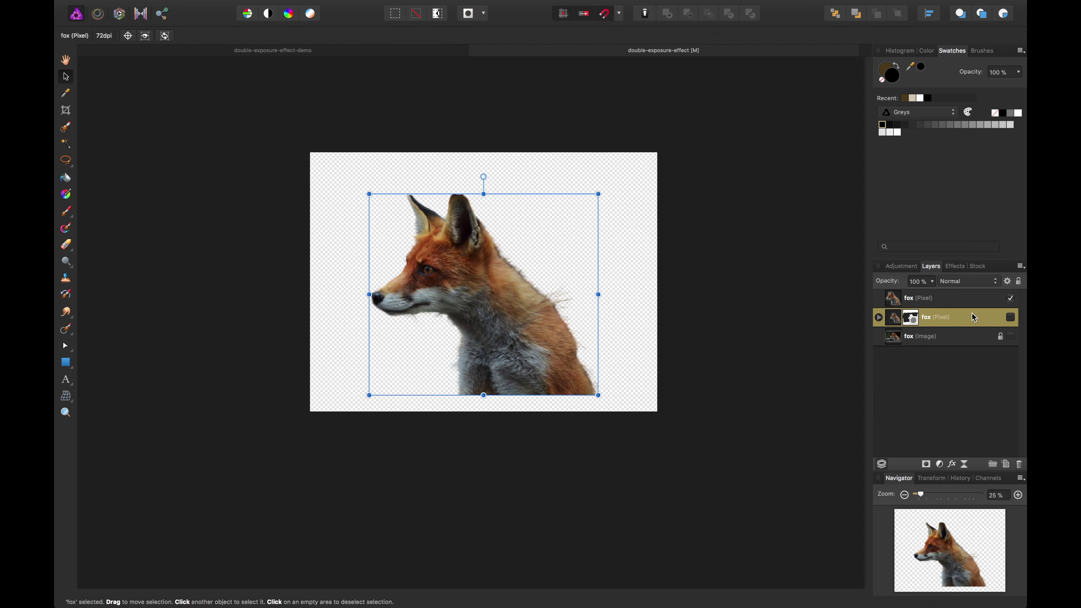
{"action": "left_click", "coordinate": [909, 305]}
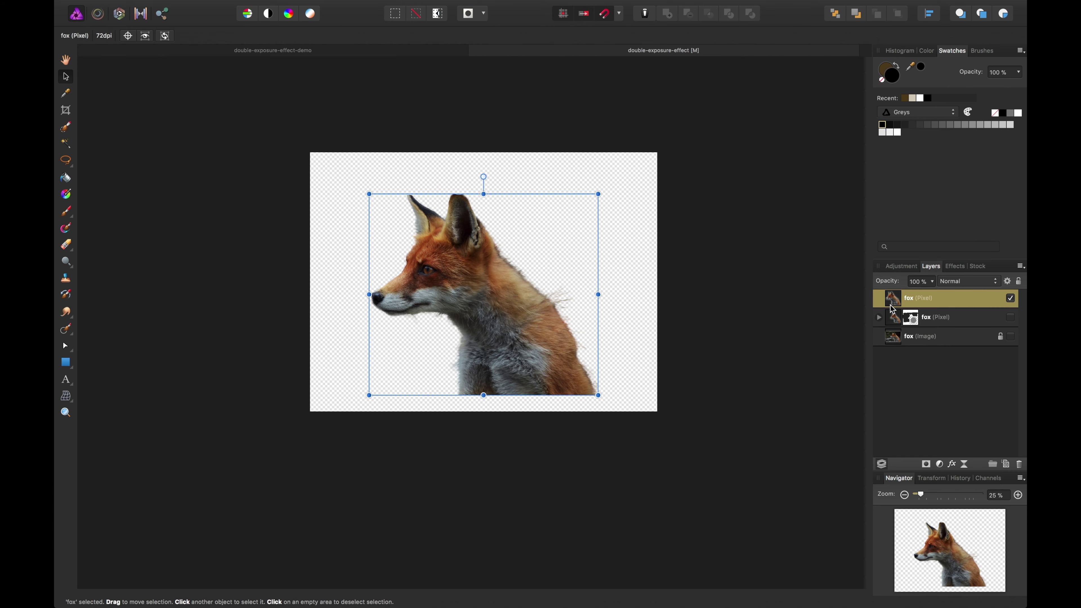
{"action": "left_click", "coordinate": [960, 318]}
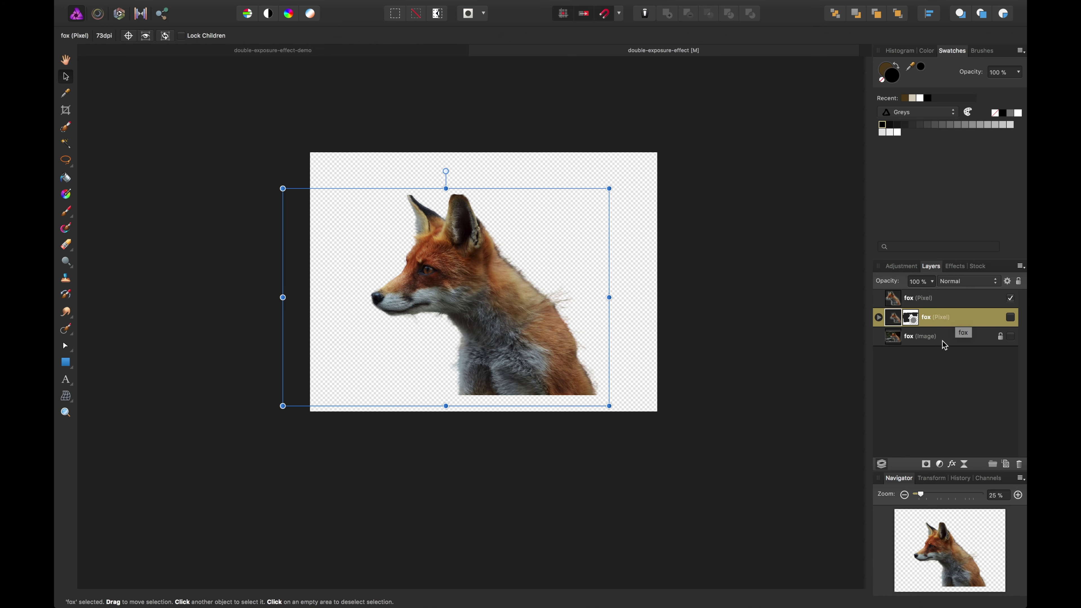
{"action": "left_click", "coordinate": [847, 352]}
{"action": "key", "text": "super+1"}
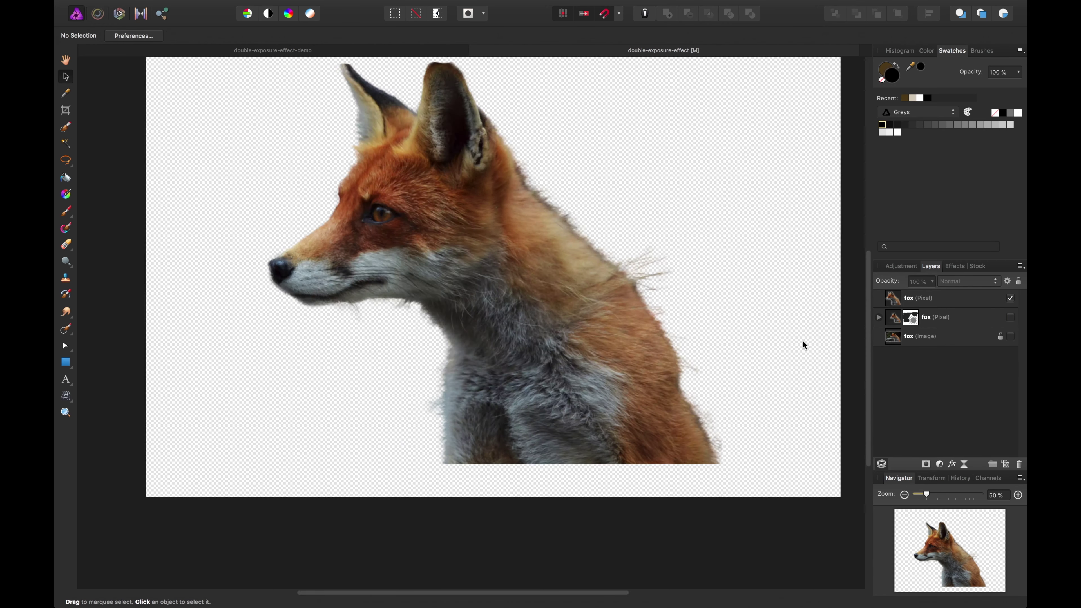
{"action": "key", "text": "super+minus"}
{"action": "key", "text": "super+minus"}
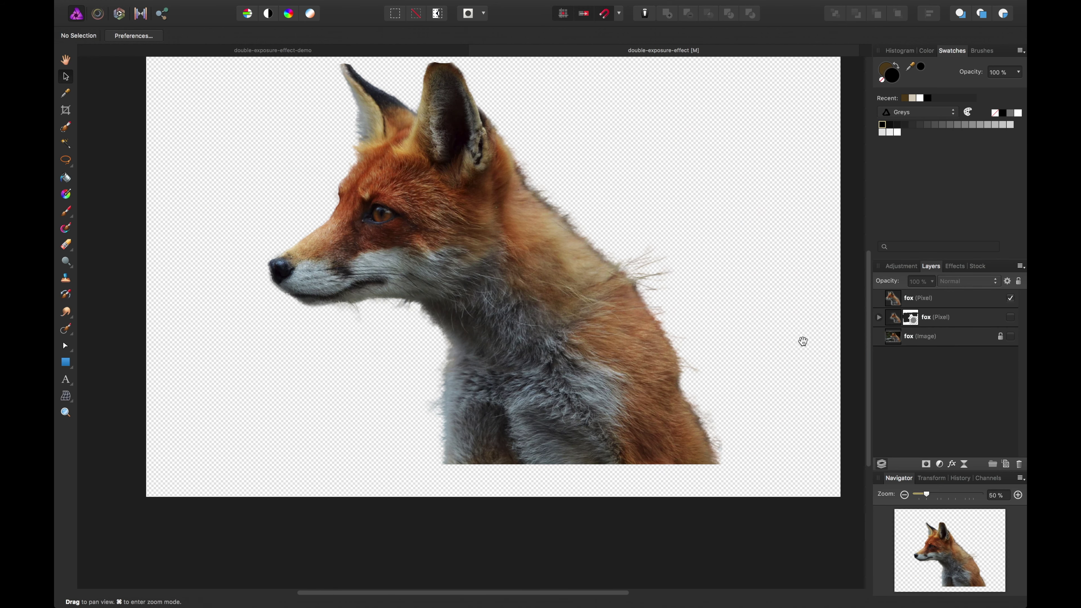
{"action": "mouse_move", "coordinate": [466, 157]}
{"action": "left_mouse_down"}
{"action": "mouse_move", "coordinate": [462, 184]}
{"action": "mouse_move", "coordinate": [444, 185]}
{"action": "mouse_move", "coordinate": [472, 171]}
{"action": "left_mouse_up"}
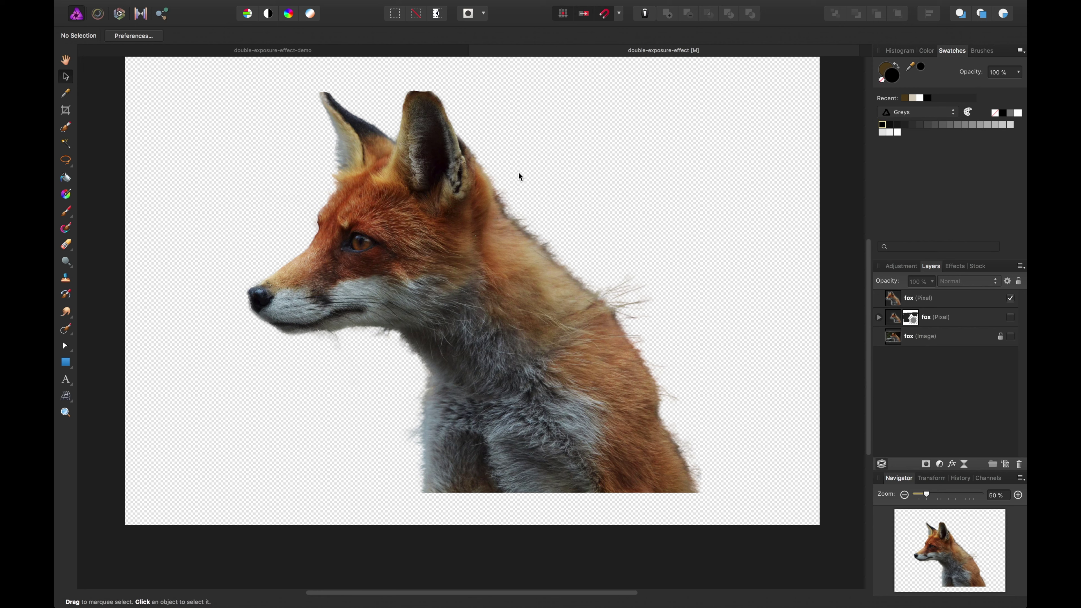
{"action": "left_click", "coordinate": [967, 480]}
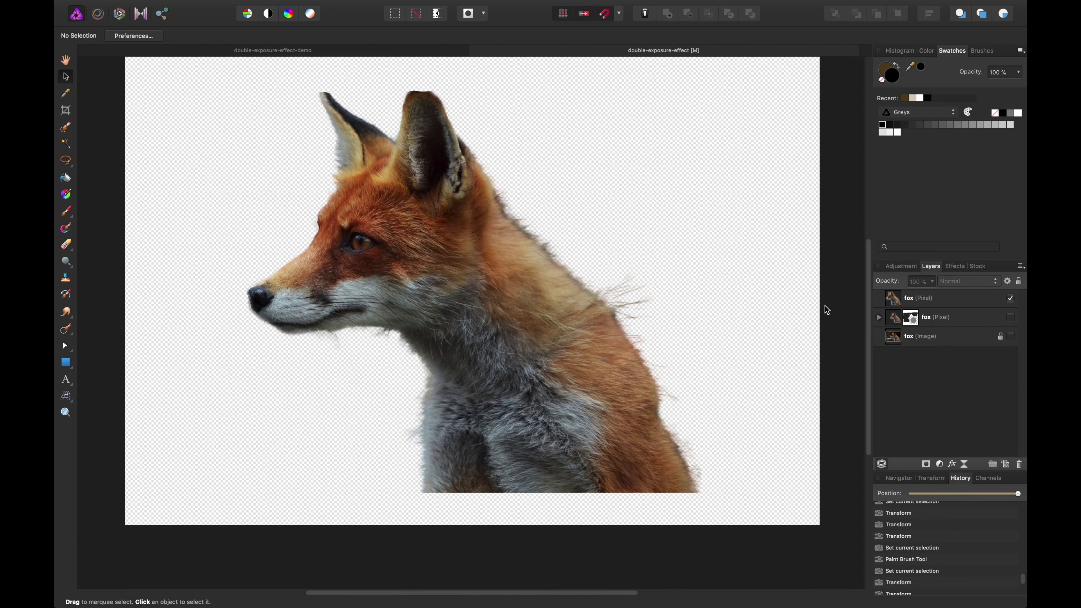
{"action": "scroll", "coordinate": [639, 259], "scroll_direction": "up", "scroll_amount": 2}
{"action": "scroll", "coordinate": [475, 193], "scroll_direction": "up", "scroll_amount": 1}
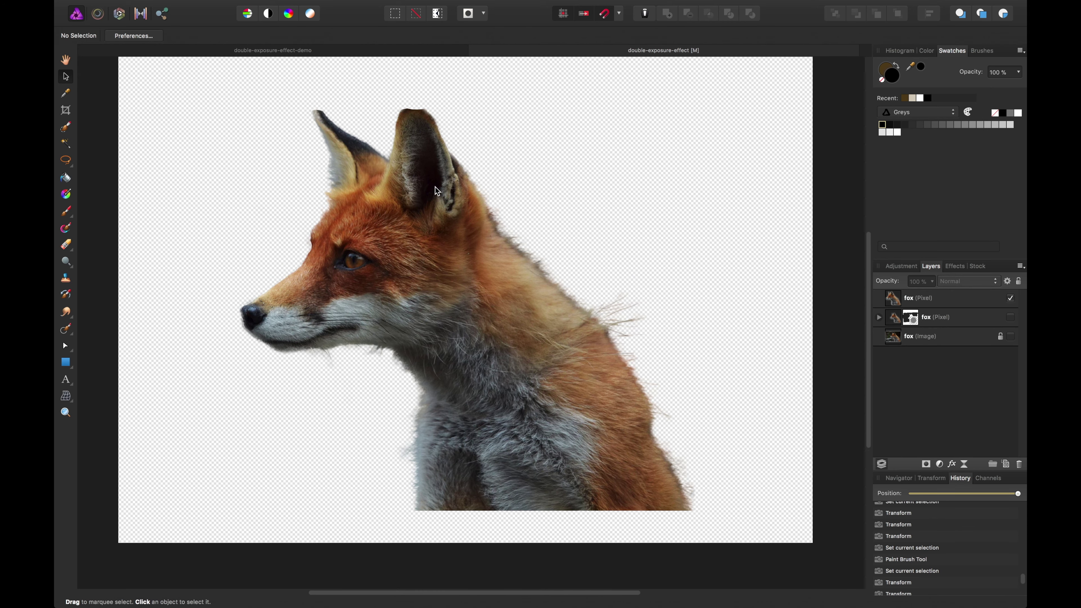
Step: Hide the rasterized fox copy and show the masked fox layer
{"action": "left_click", "coordinate": [430, 164]}
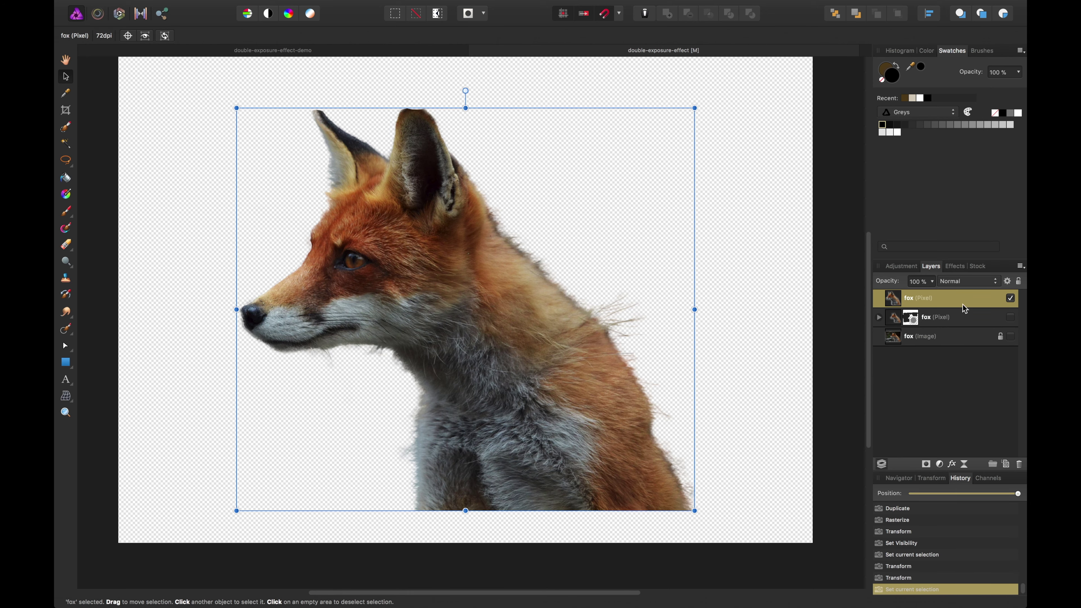
{"action": "left_click", "coordinate": [1012, 299]}
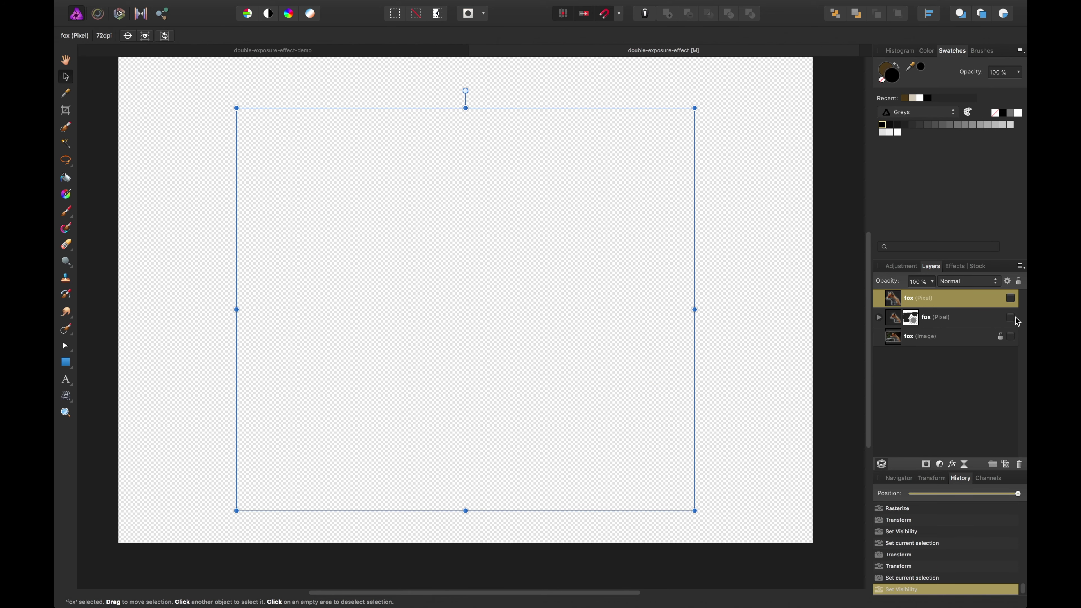
{"action": "left_click", "coordinate": [1011, 317]}
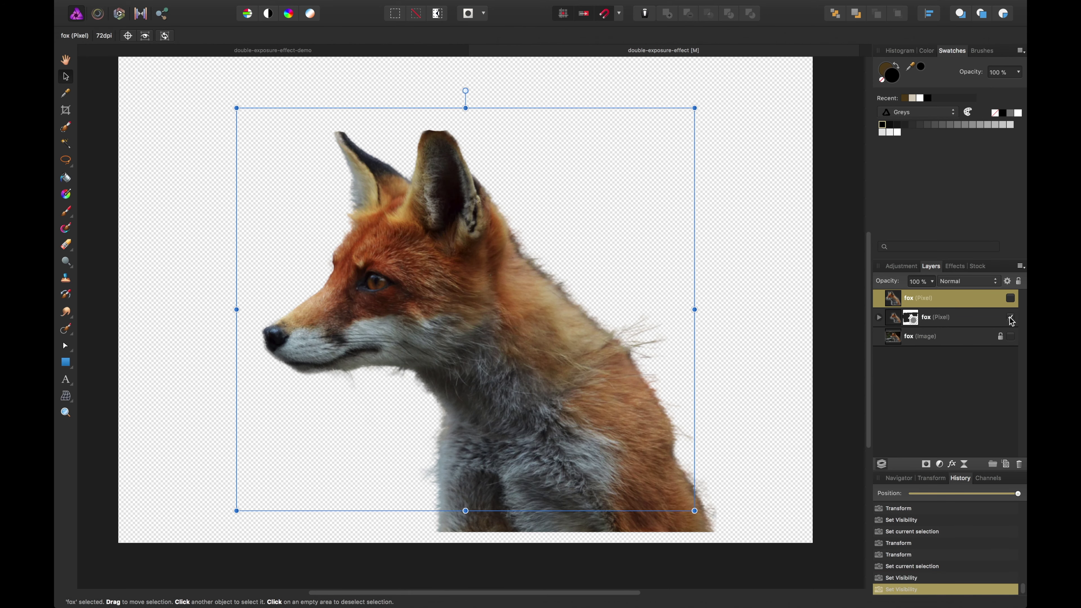
Step: Select the masked fox layer's mask and set up a white paint brush 71.4 px wide
{"action": "left_click", "coordinate": [910, 322]}
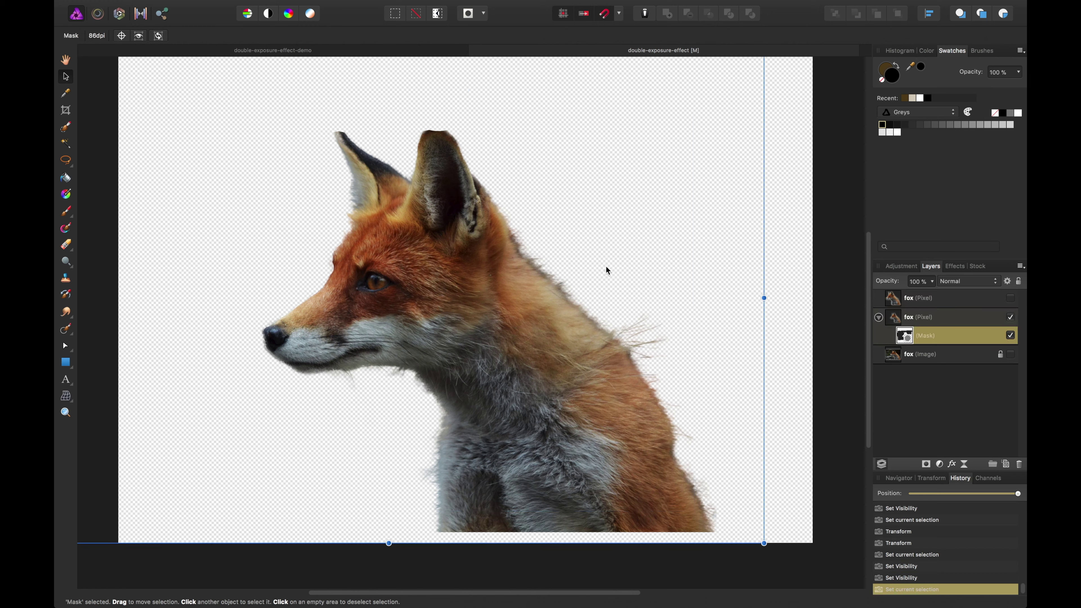
{"action": "key", "text": "b"}
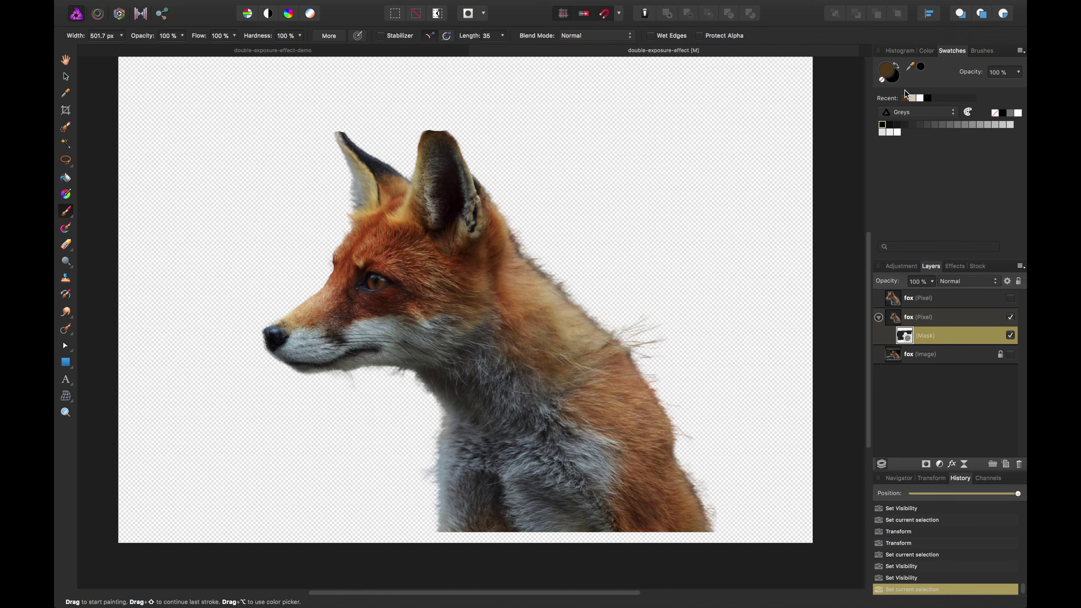
{"action": "left_click", "coordinate": [920, 98]}
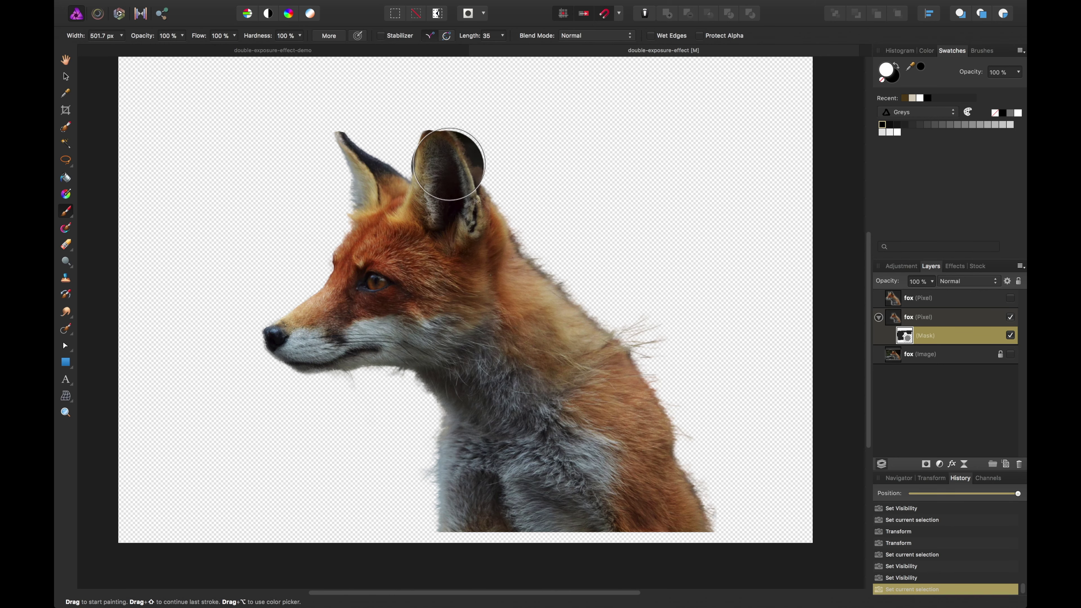
{"action": "left_click_drag", "start_coordinate": [443, 143], "coordinate": [440, 134]}
{"action": "key", "text": "bracketleft"}
{"action": "key", "text": "bracketleft"}
{"action": "key", "text": "bracketleft"}
{"action": "key", "text": "bracketleft"}
{"action": "key", "text": "bracketleft"}
{"action": "key", "text": "bracketleft"}
{"action": "key", "text": "bracketleft"}
{"action": "key", "text": "bracketleft"}
{"action": "key", "text": "bracketleft"}
{"action": "key", "text": "bracketleft"}
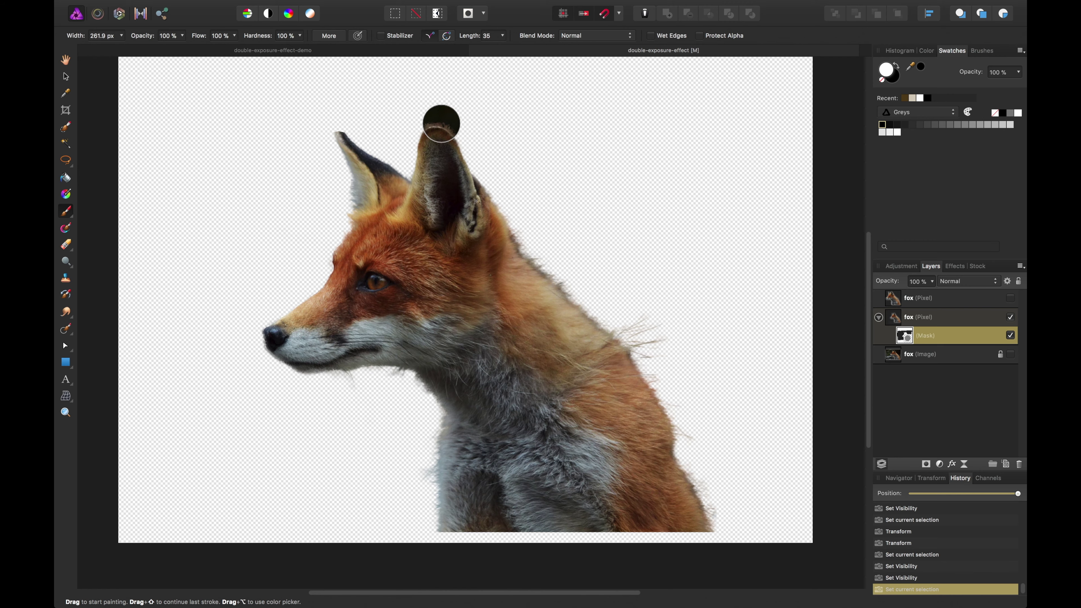
{"action": "key", "text": "bracketleft"}
{"action": "key", "text": "bracketleft"}
{"action": "key", "text": "bracketleft"}
{"action": "key", "text": "bracketleft"}
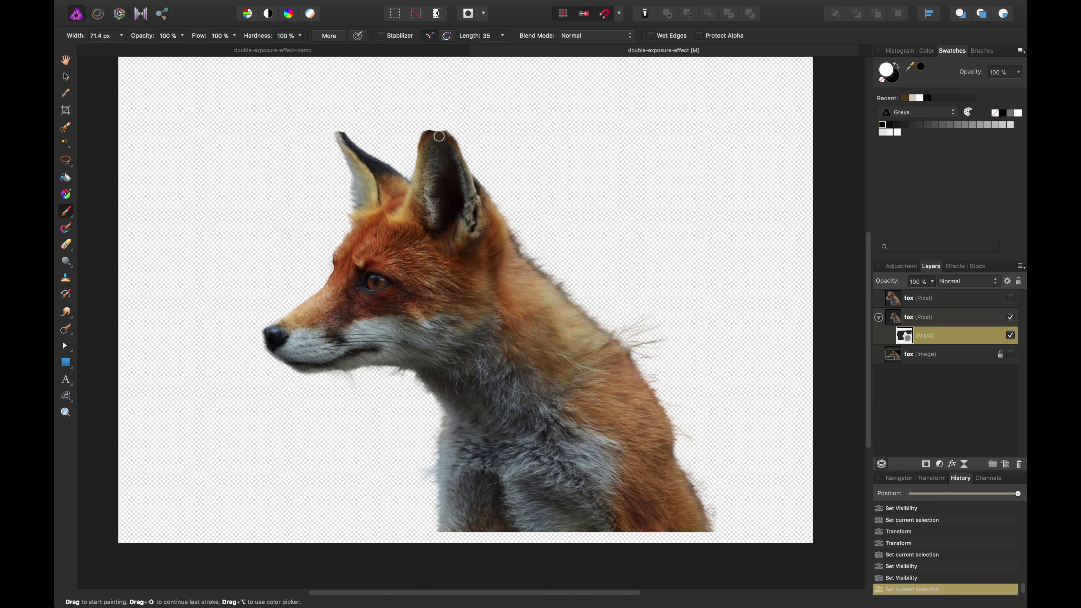
Step: Paint white on the mask over the cut-off tip of the near ear to round it, with brush hardness at 50 %
{"action": "key", "text": "super+equal"}
{"action": "key", "text": "super+equal"}
{"action": "left_click_drag", "start_coordinate": [438, 135], "coordinate": [487, 443]}
{"action": "mouse_move", "coordinate": [421, 65]}
{"action": "left_mouse_down"}
{"action": "mouse_move", "coordinate": [477, 201]}
{"action": "mouse_move", "coordinate": [434, 177]}
{"action": "left_mouse_up"}
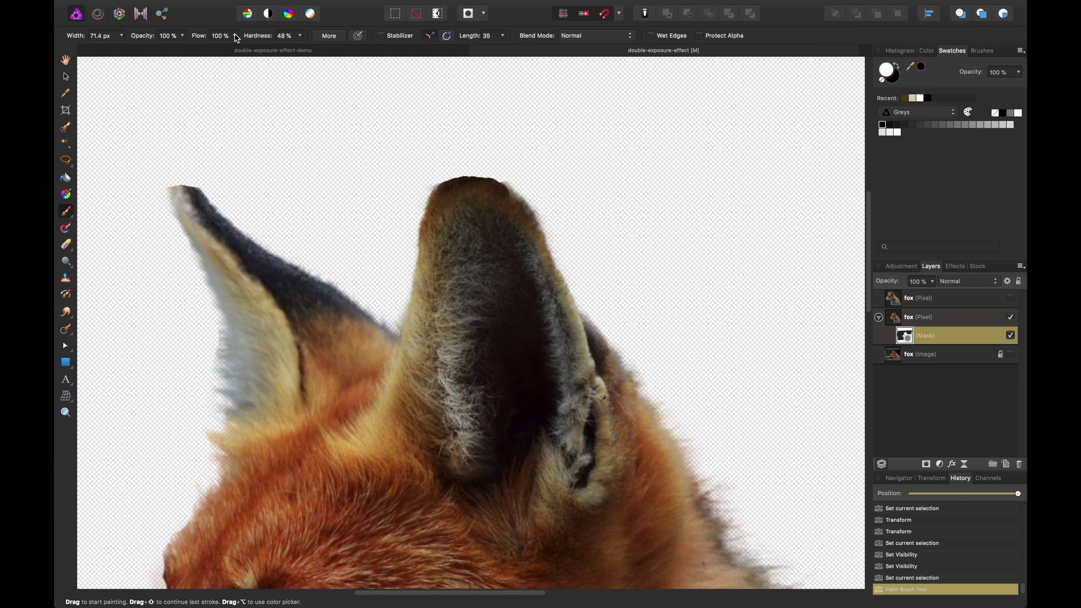
{"action": "left_click_drag", "start_coordinate": [235, 34], "coordinate": [236, 34]}
{"action": "mouse_move", "coordinate": [512, 209]}
{"action": "left_mouse_down"}
{"action": "mouse_move", "coordinate": [484, 188]}
{"action": "mouse_move", "coordinate": [507, 204]}
{"action": "mouse_move", "coordinate": [490, 189]}
{"action": "mouse_move", "coordinate": [437, 210]}
{"action": "left_mouse_up"}
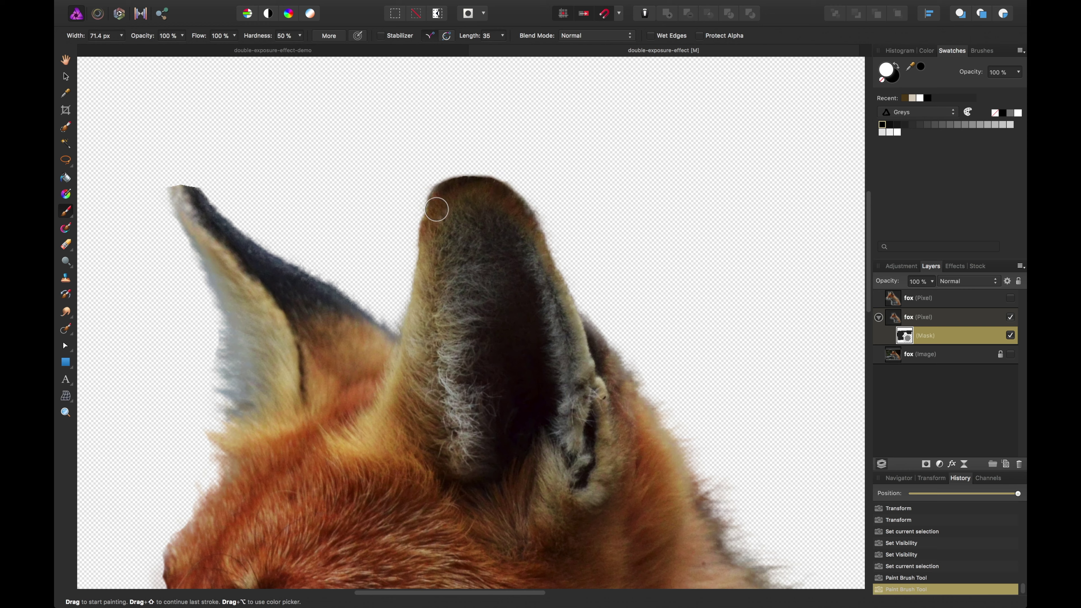
Step: Reveal more of the far ear's tip on the mask with white and trim its outer edge with black
{"action": "mouse_move", "coordinate": [196, 220]}
{"action": "left_mouse_down"}
{"action": "mouse_move", "coordinate": [181, 195]}
{"action": "mouse_move", "coordinate": [189, 195]}
{"action": "left_mouse_up"}
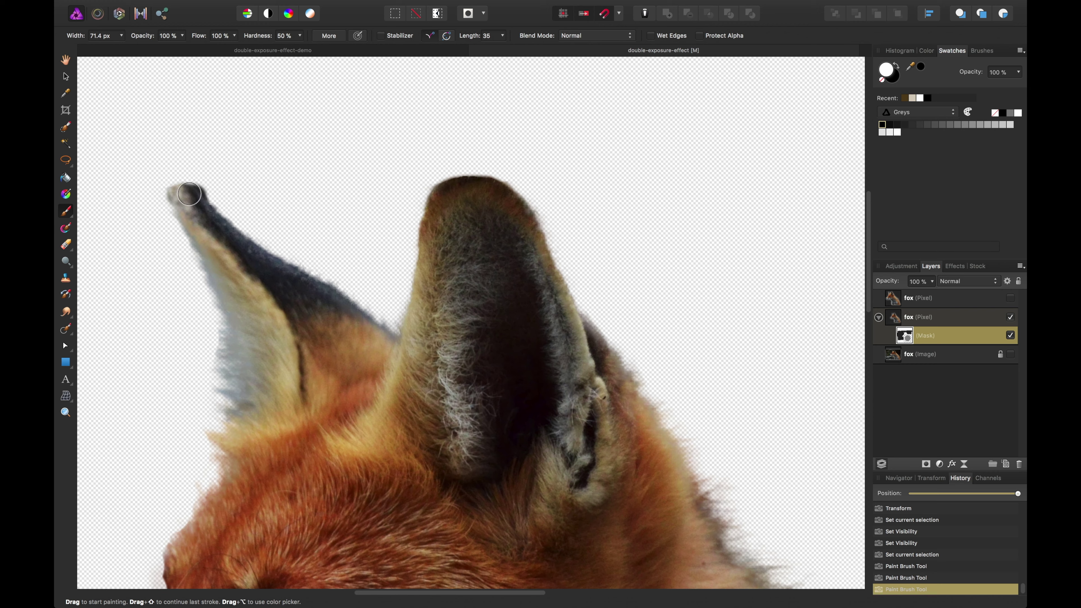
{"action": "key", "text": "x"}
{"action": "left_click_drag", "start_coordinate": [217, 188], "coordinate": [209, 184]}
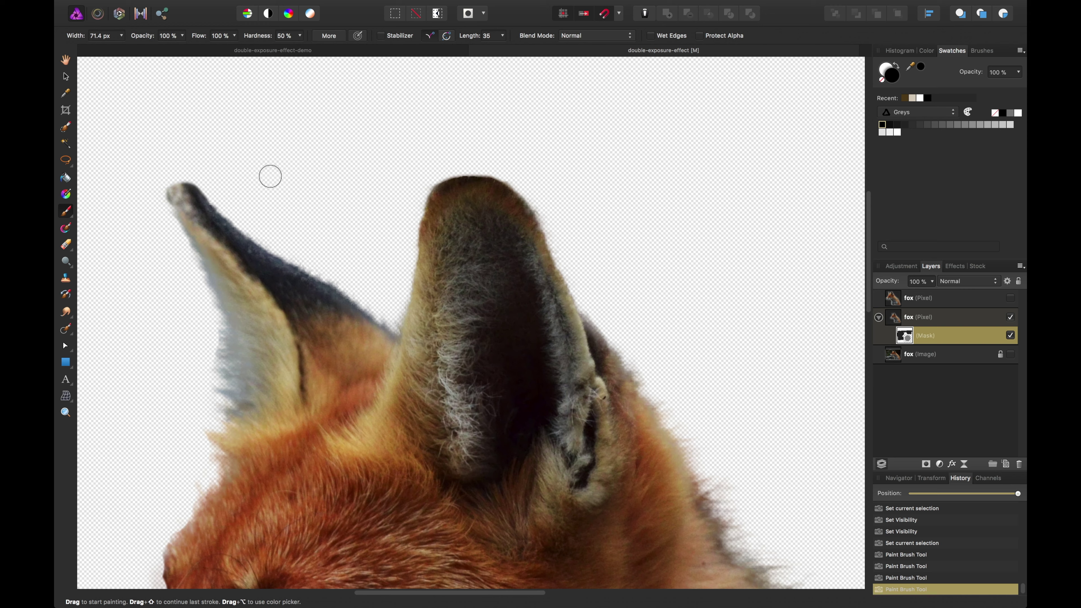
Step: Trim the upper edge of the near ear's tip with black on the mask and save the document
{"action": "key", "text": "x"}
{"action": "key", "text": "x"}
{"action": "key", "text": "x"}
{"action": "key", "text": "x"}
{"action": "key", "text": "x"}
{"action": "key", "text": "x"}
{"action": "key", "text": "x"}
{"action": "left_click_drag", "start_coordinate": [511, 172], "coordinate": [507, 171]}
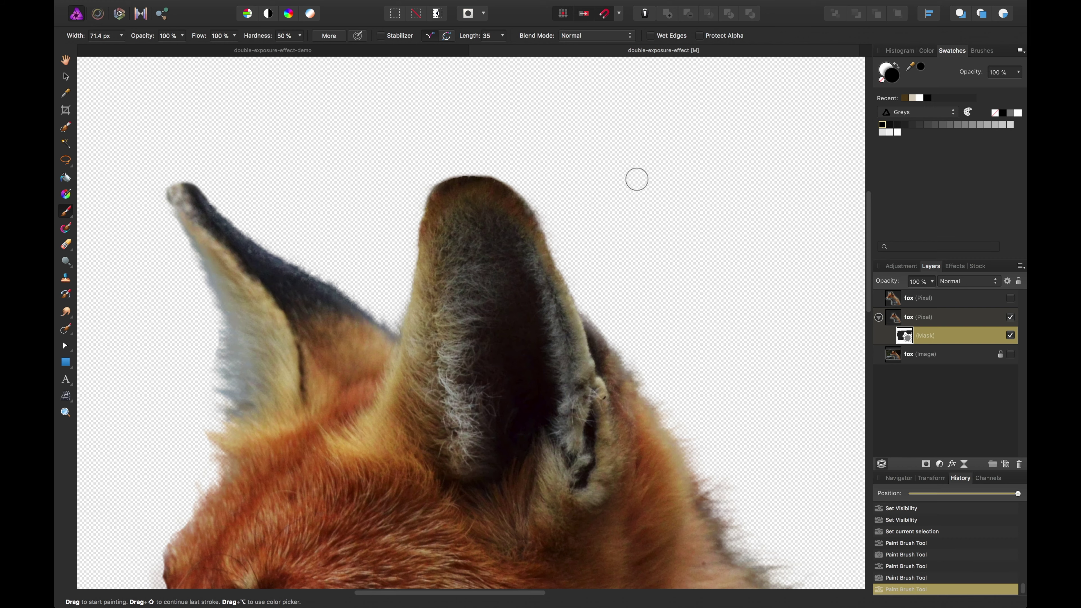
{"action": "scroll", "coordinate": [611, 187], "scroll_direction": "down", "scroll_amount": 5}
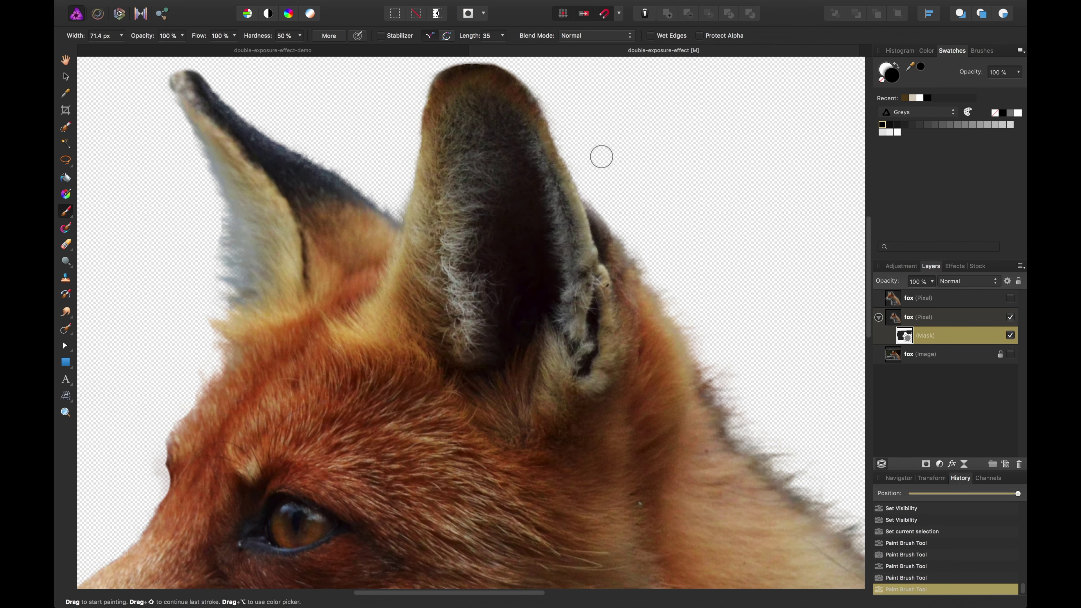
{"action": "key", "text": "super+0"}
{"action": "key", "text": "super+s"}
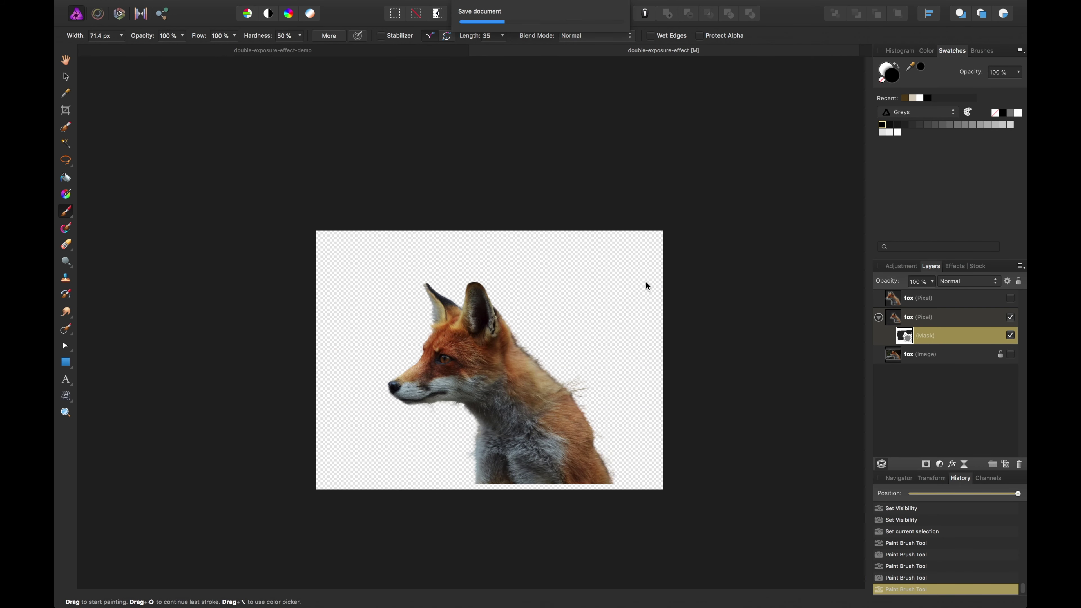
Step: Delete the hidden rasterized fox copy and collapse the masked fox layer
{"action": "left_click", "coordinate": [964, 321]}
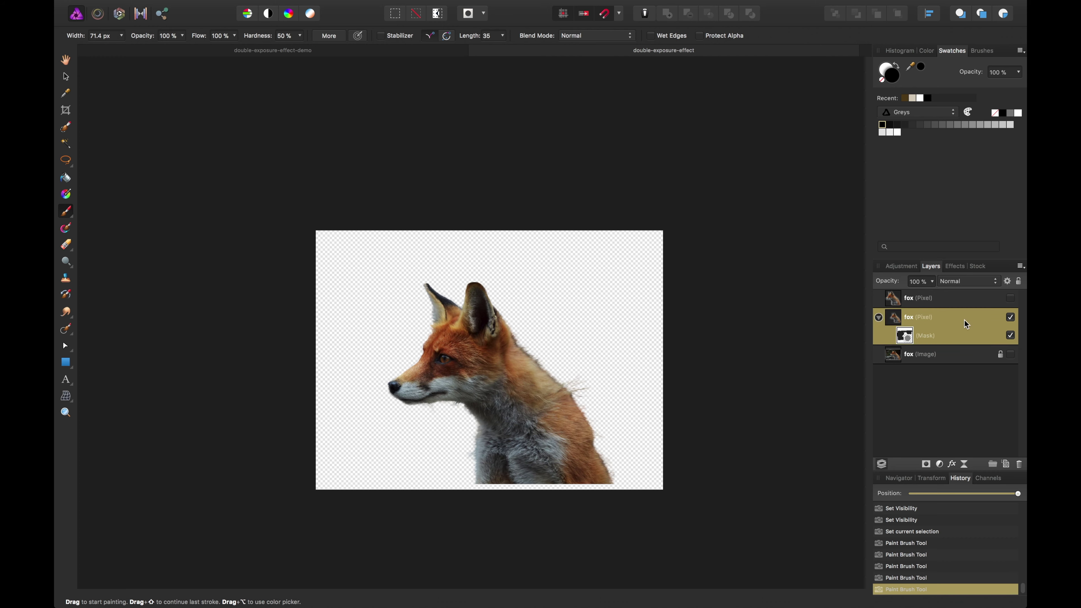
{"action": "key", "text": "Delete"}
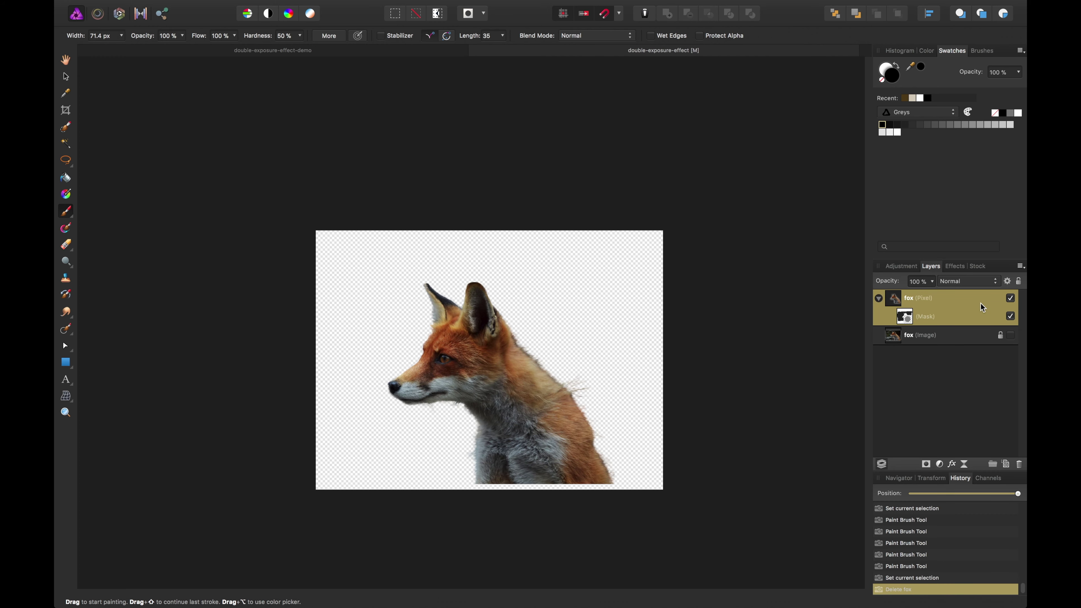
{"action": "left_click", "coordinate": [878, 299]}
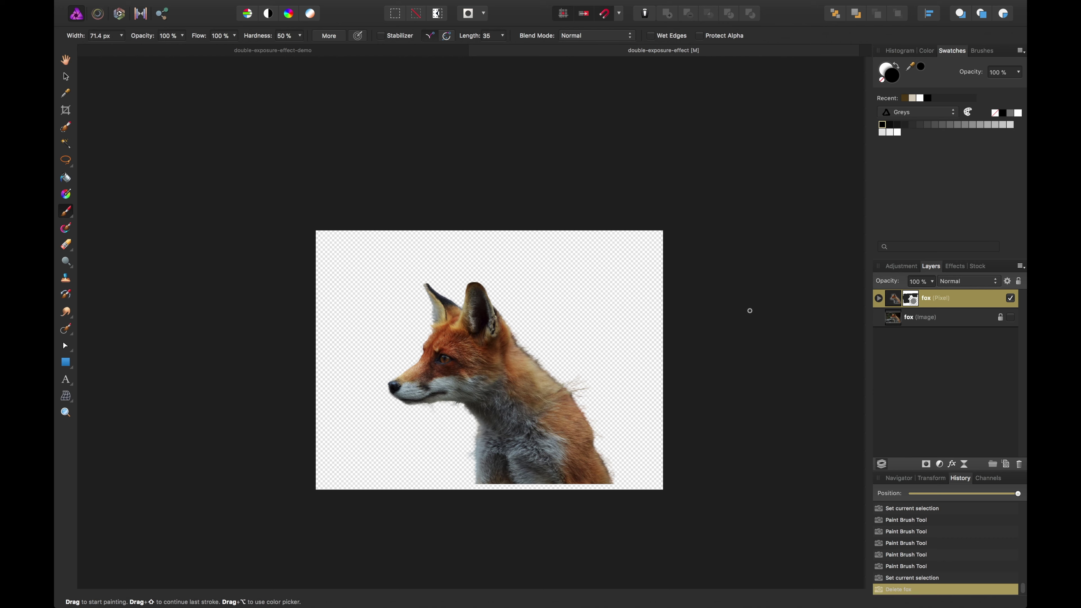
Step: Move the masked fox down onto the canvas's lower edge, deselect it and save the document
{"action": "key", "text": "v"}
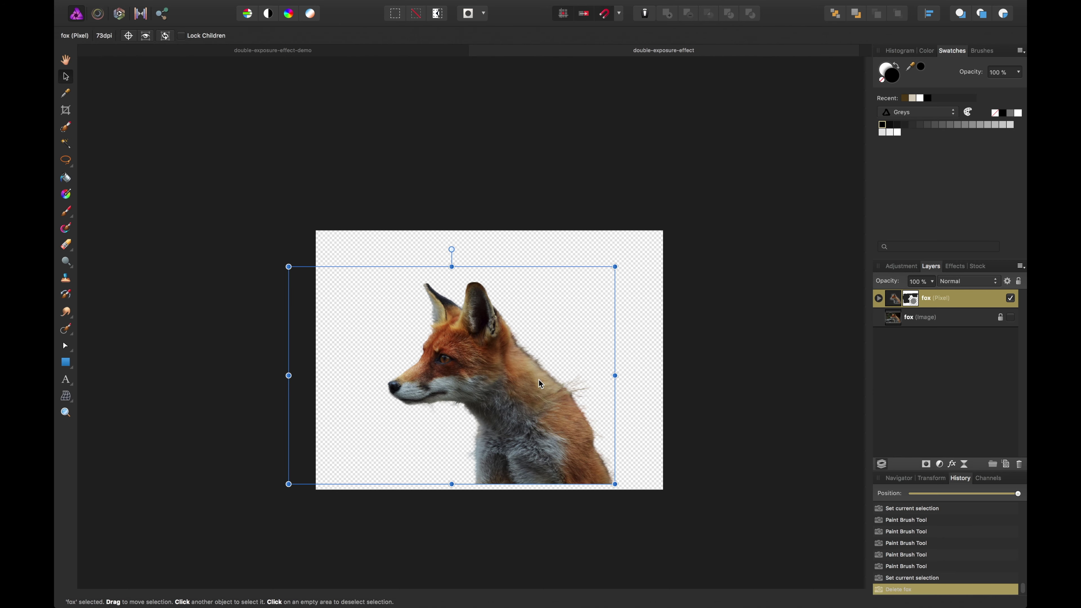
{"action": "left_click_drag", "start_coordinate": [538, 378], "coordinate": [535, 393]}
{"action": "left_click", "coordinate": [762, 297]}
{"action": "left_click_drag", "start_coordinate": [746, 328], "coordinate": [717, 301]}
{"action": "key", "text": "super+equal"}
{"action": "key", "text": "super+s"}
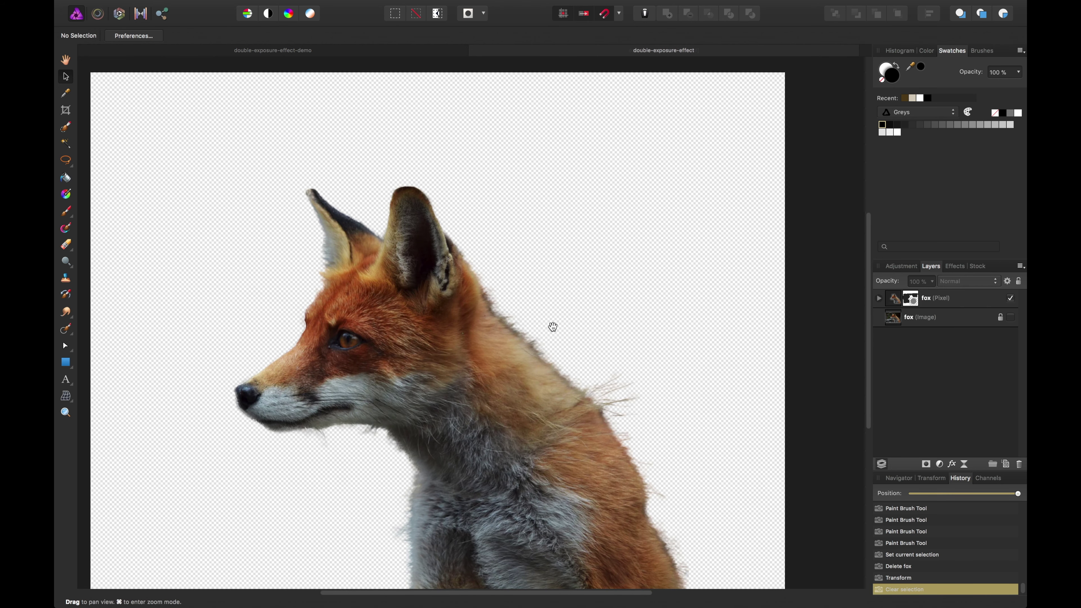
Step: Activate the Rectangle tool for drawing a background shape over the canvas
{"action": "scroll", "coordinate": [571, 298], "scroll_direction": "down", "scroll_amount": 1}
{"action": "scroll", "coordinate": [571, 299], "scroll_direction": "left", "scroll_amount": 1}
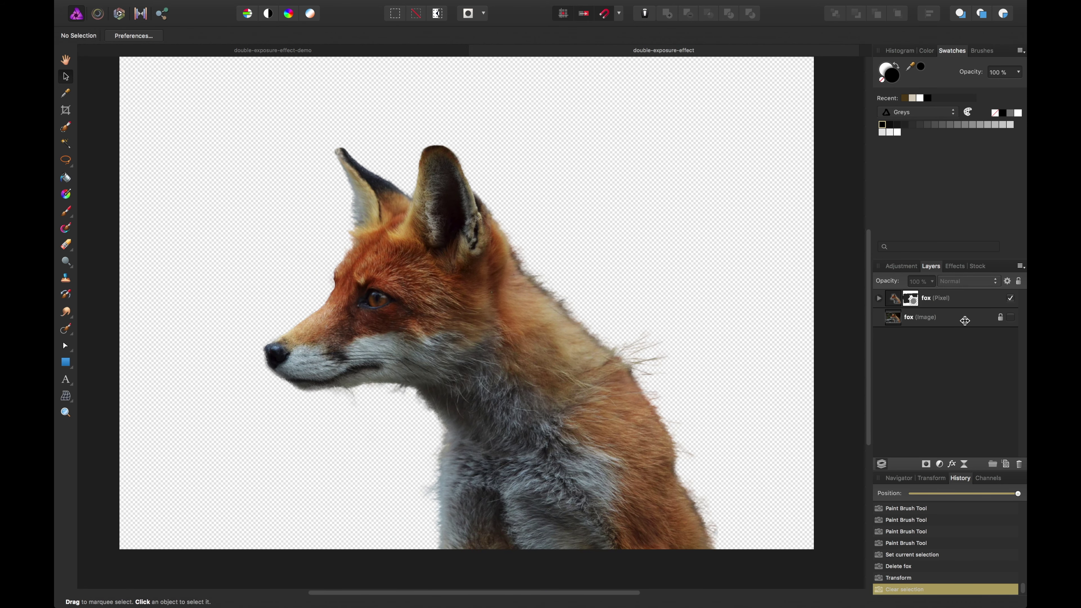
{"action": "key", "text": "super+minus"}
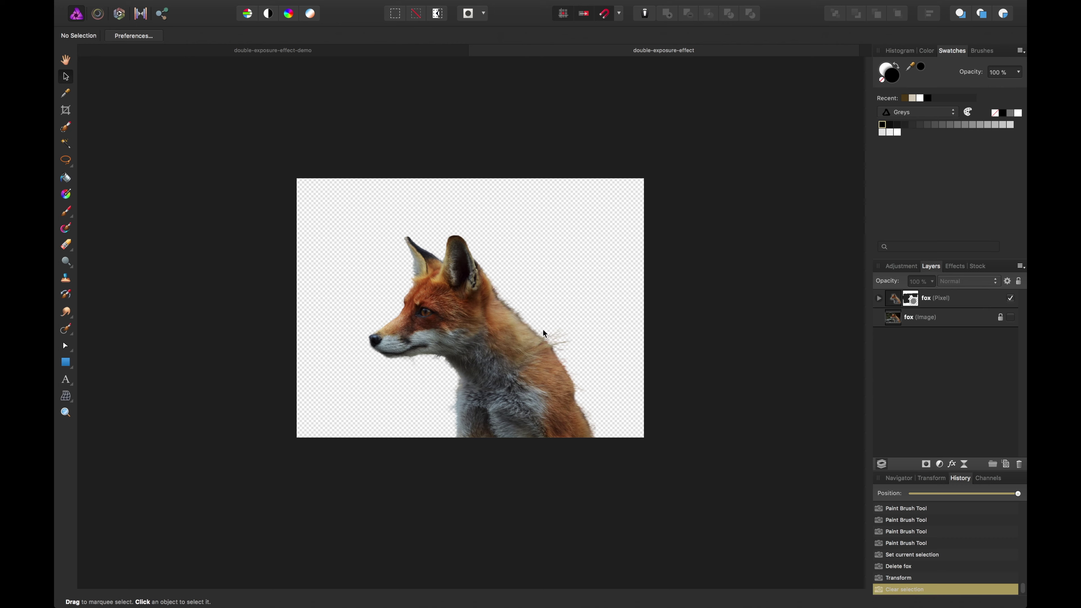
{"action": "left_click", "coordinate": [65, 362]}
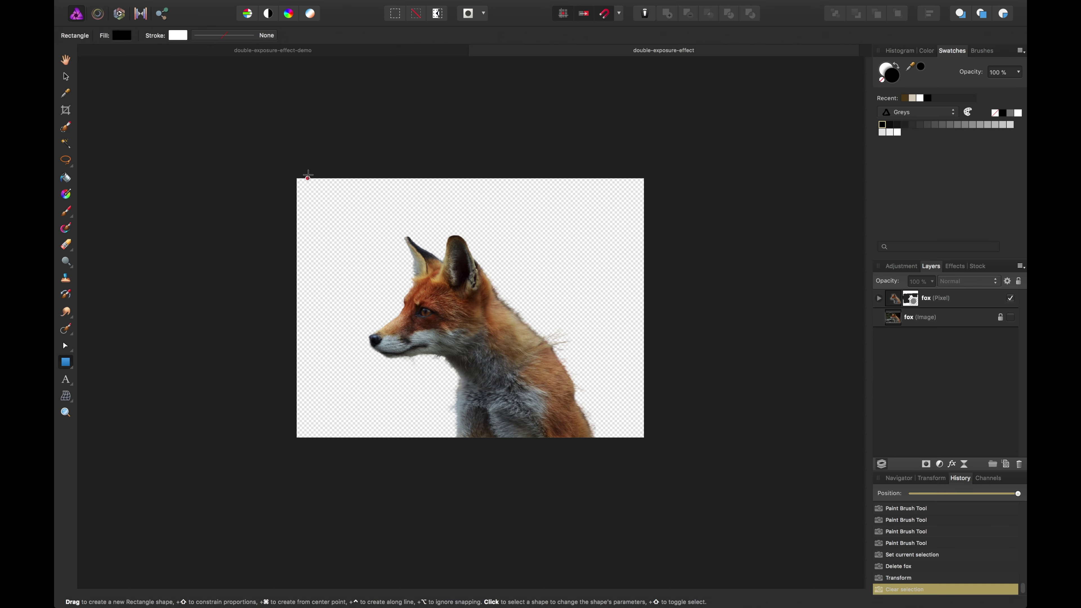
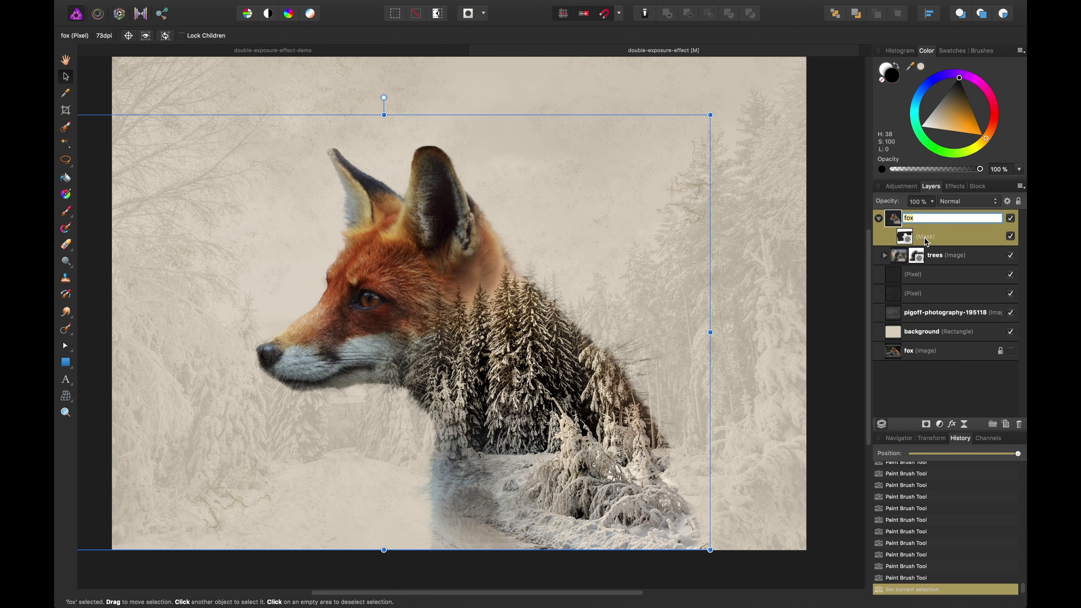
{"action": "double_click", "coordinate": [929, 239]}
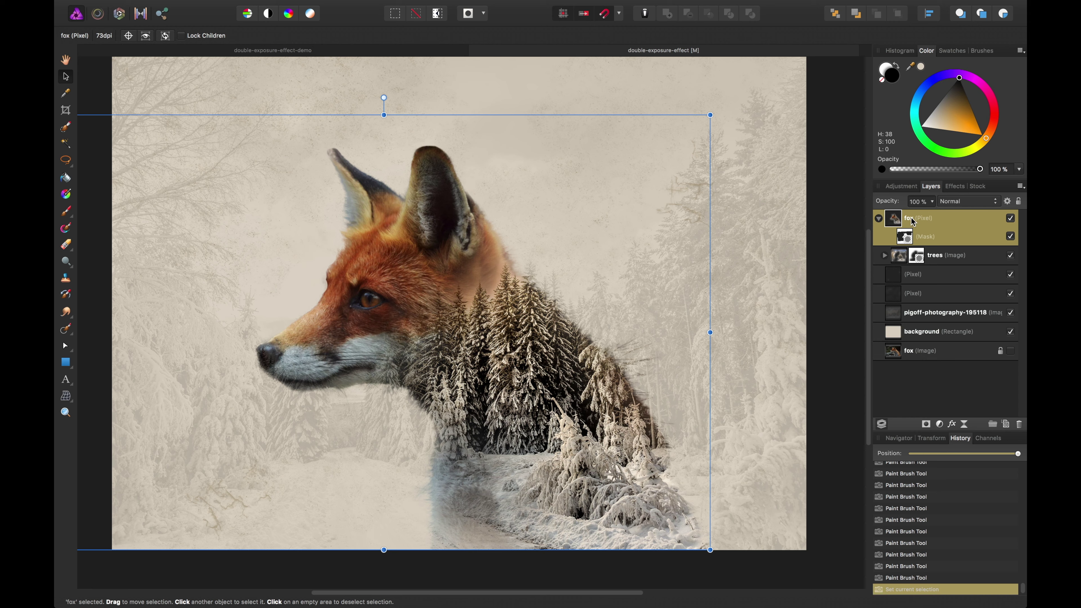
{"action": "left_click", "coordinate": [879, 218]}
{"action": "double_click", "coordinate": [931, 221]}
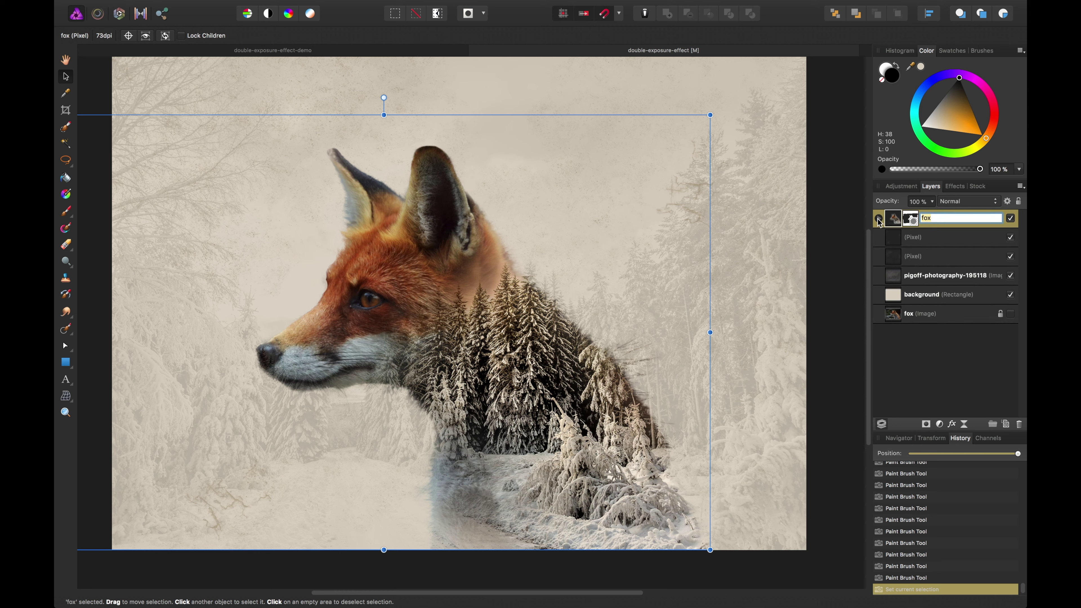
{"action": "left_click", "coordinate": [878, 218]}
{"action": "left_click", "coordinate": [880, 219]}
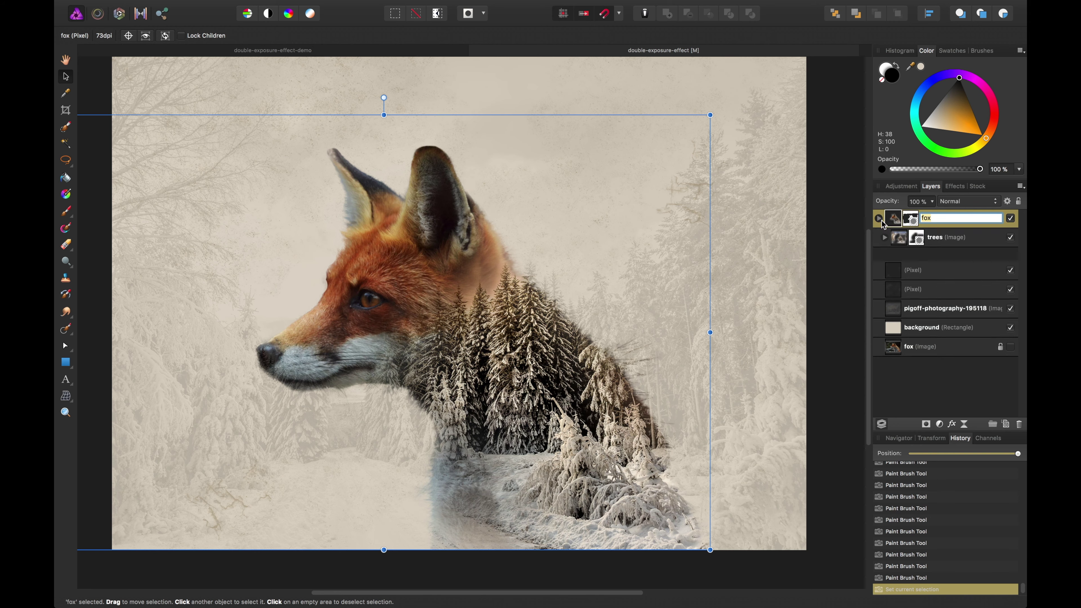
Step: Add an HSL adjustment inside the fox layer with hue shift 2.2°, saturation -61% and luminosity 3%
{"action": "left_click", "coordinate": [958, 244]}
{"action": "left_click", "coordinate": [952, 223]}
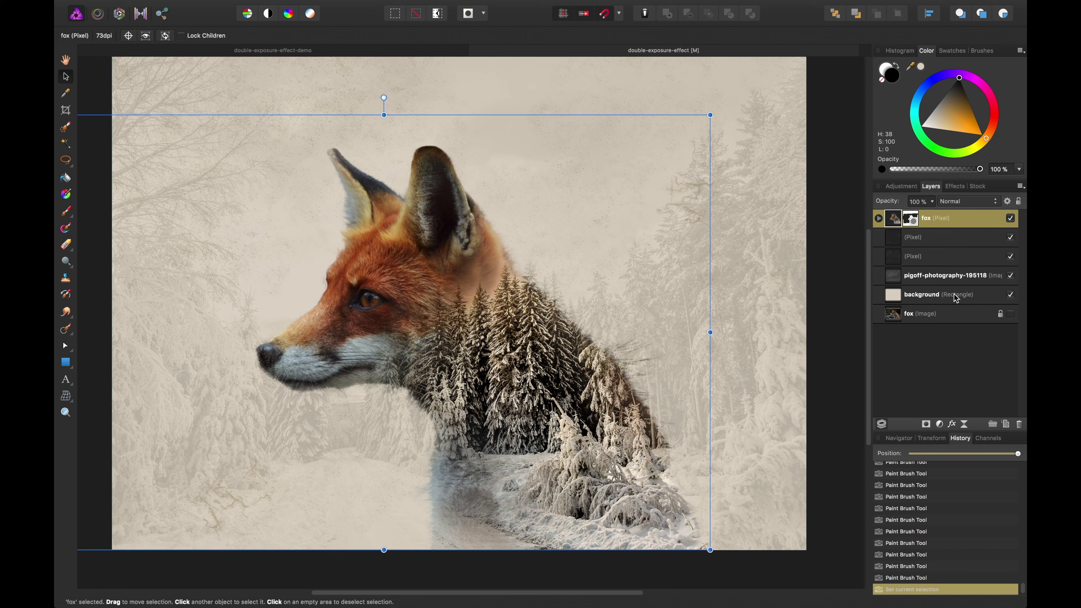
{"action": "left_click", "coordinate": [941, 425]}
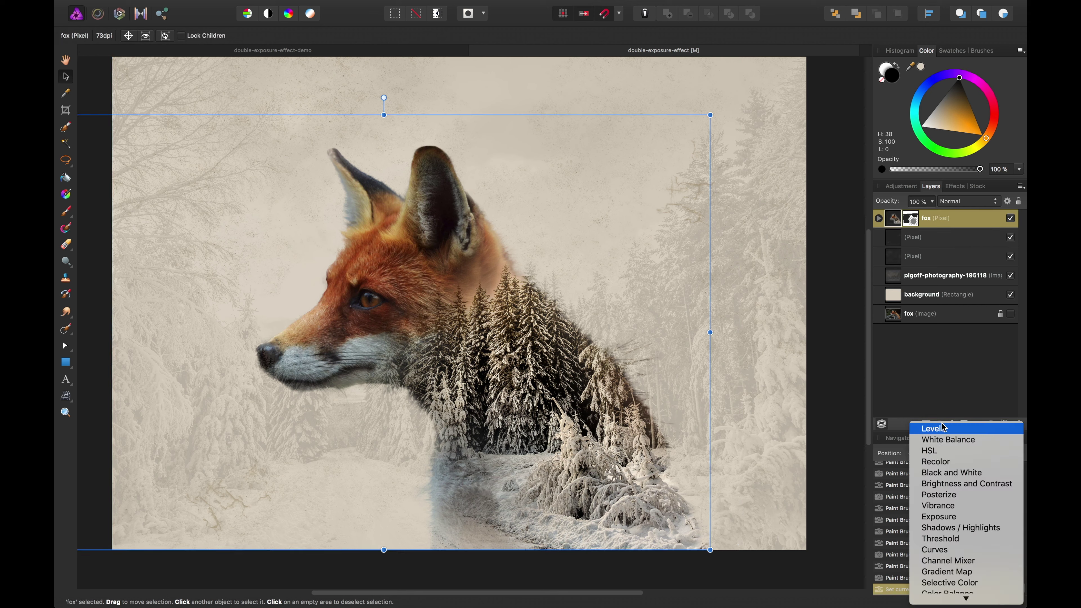
{"action": "left_click", "coordinate": [951, 454]}
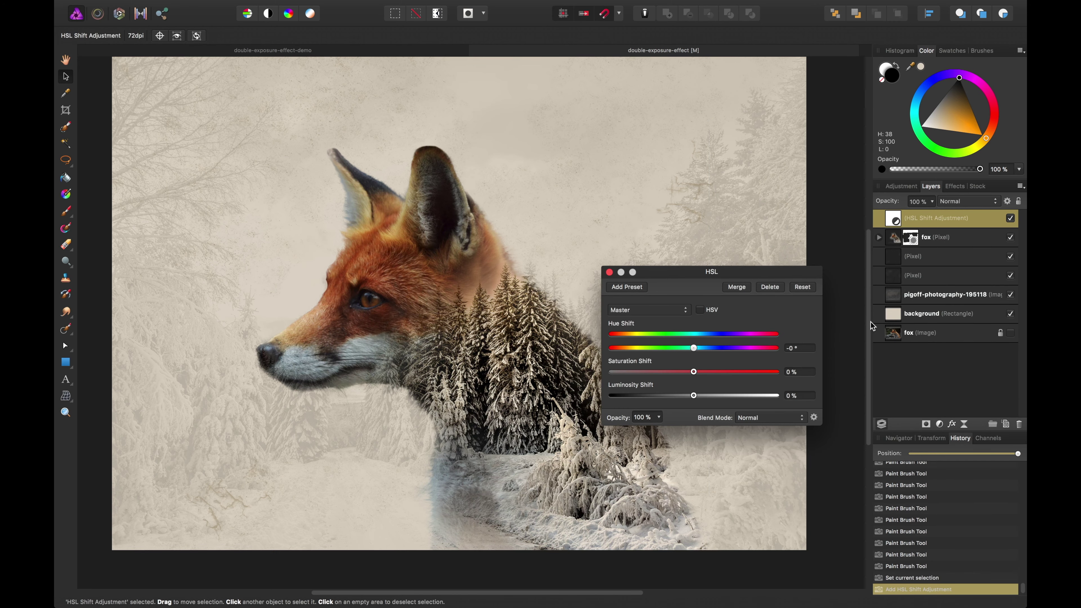
{"action": "left_click_drag", "start_coordinate": [882, 226], "coordinate": [912, 247]}
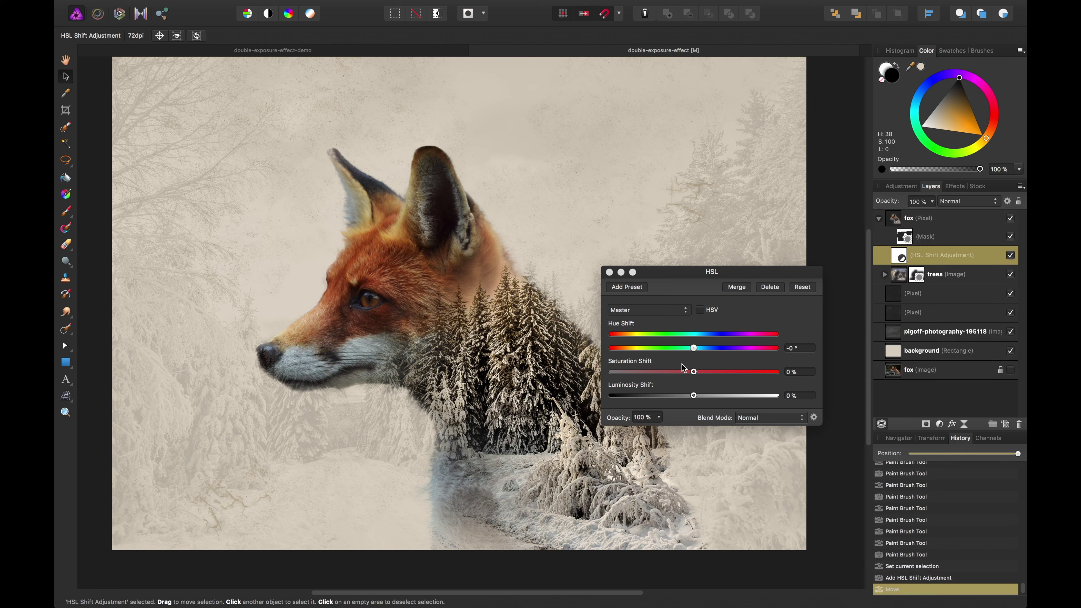
{"action": "left_click_drag", "start_coordinate": [691, 375], "coordinate": [695, 348]}
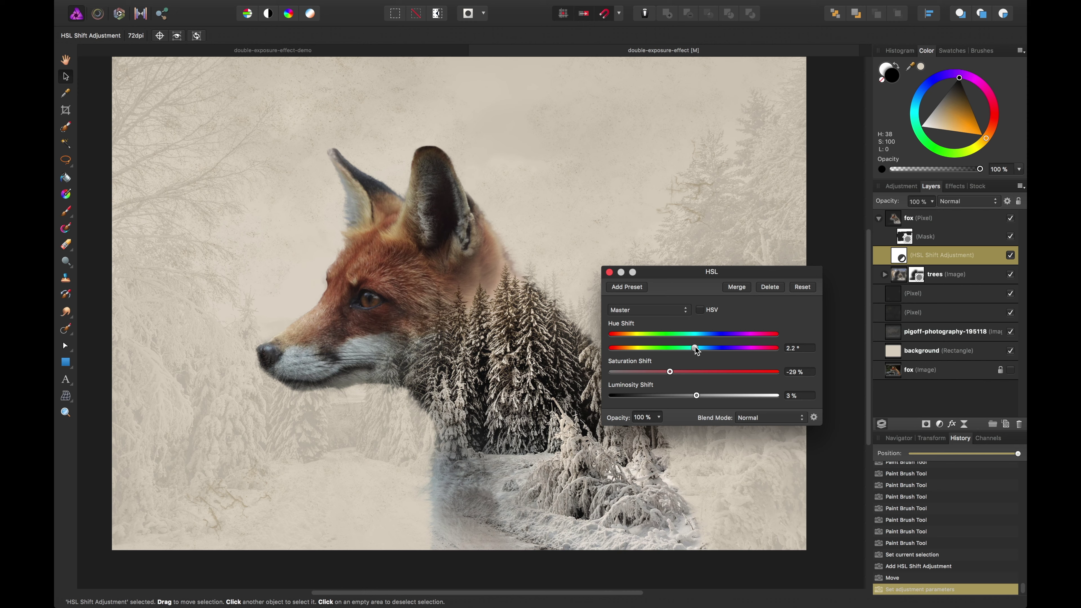
{"action": "left_click_drag", "start_coordinate": [648, 372], "coordinate": [644, 374]}
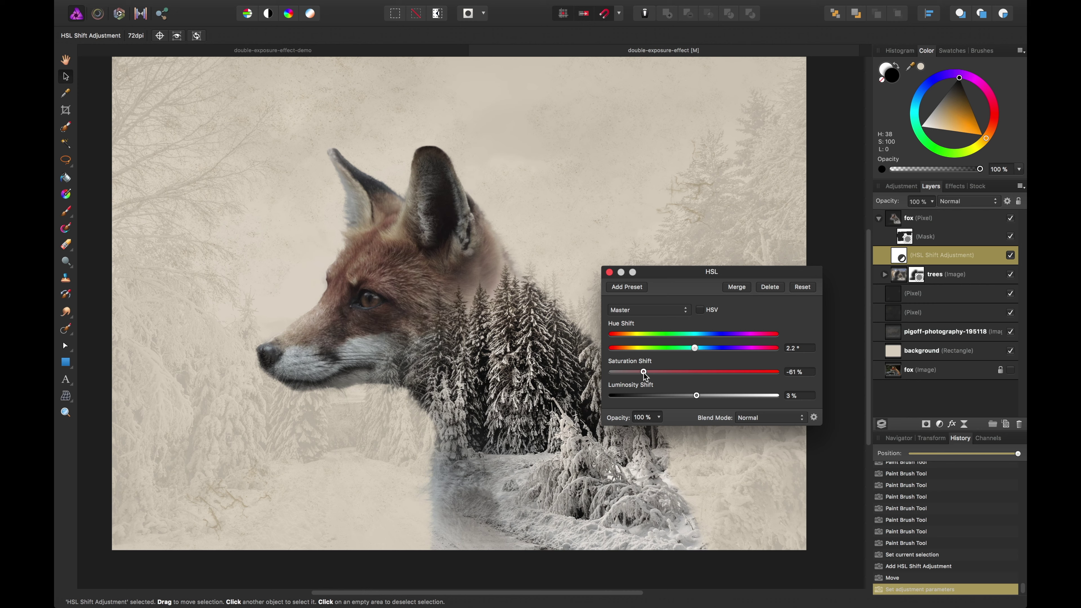
Step: Move the HSL adjustment below the trees layer inside the fox and compare the result with the trees hidden and shown
{"action": "left_click", "coordinate": [902, 257]}
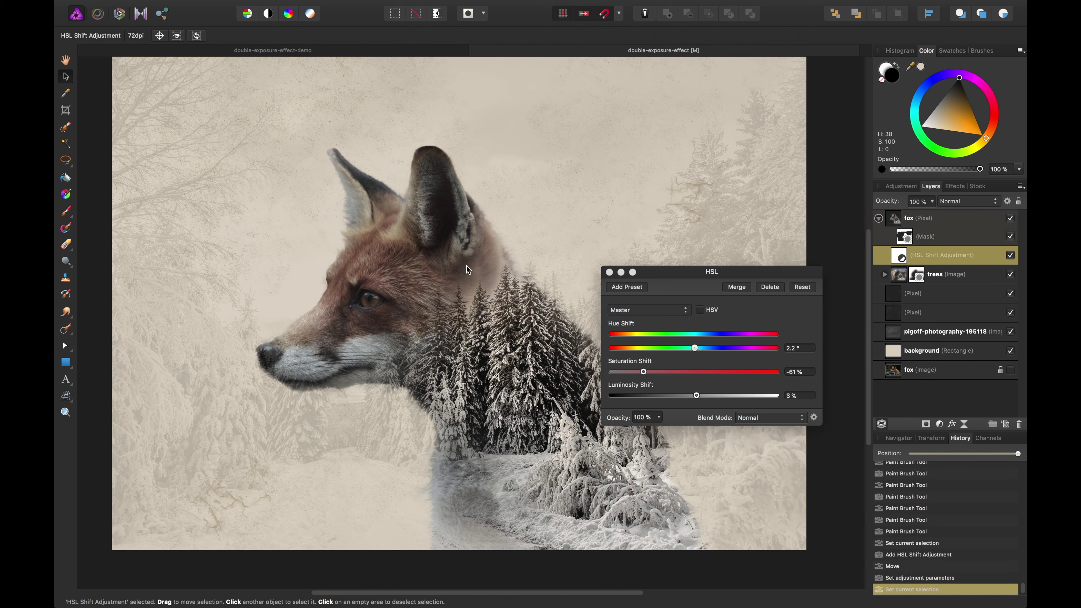
{"action": "left_click_drag", "start_coordinate": [916, 254], "coordinate": [903, 292]}
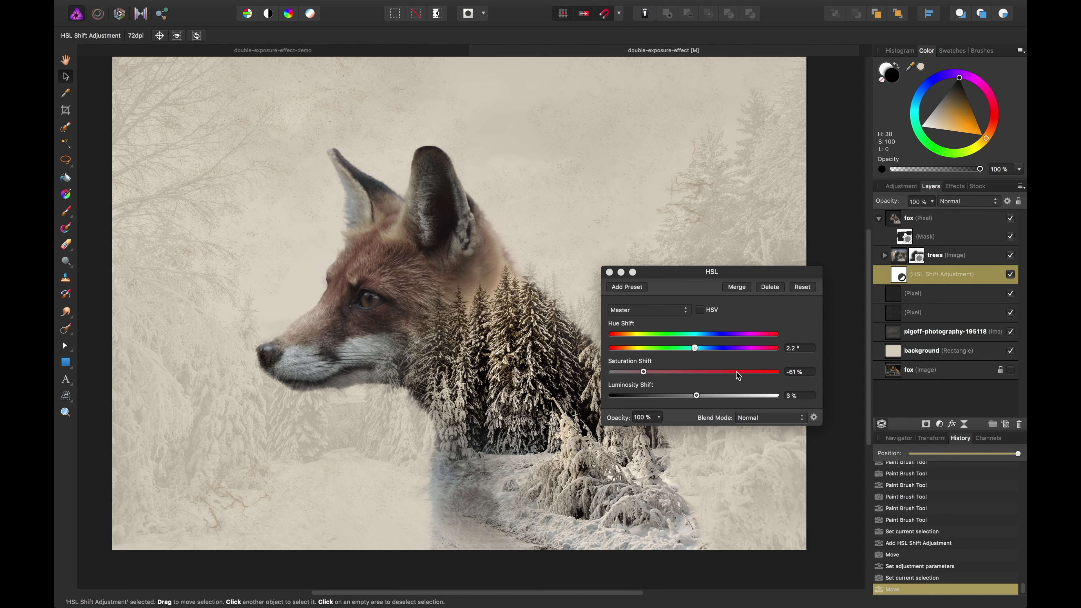
{"action": "left_click", "coordinate": [911, 258]}
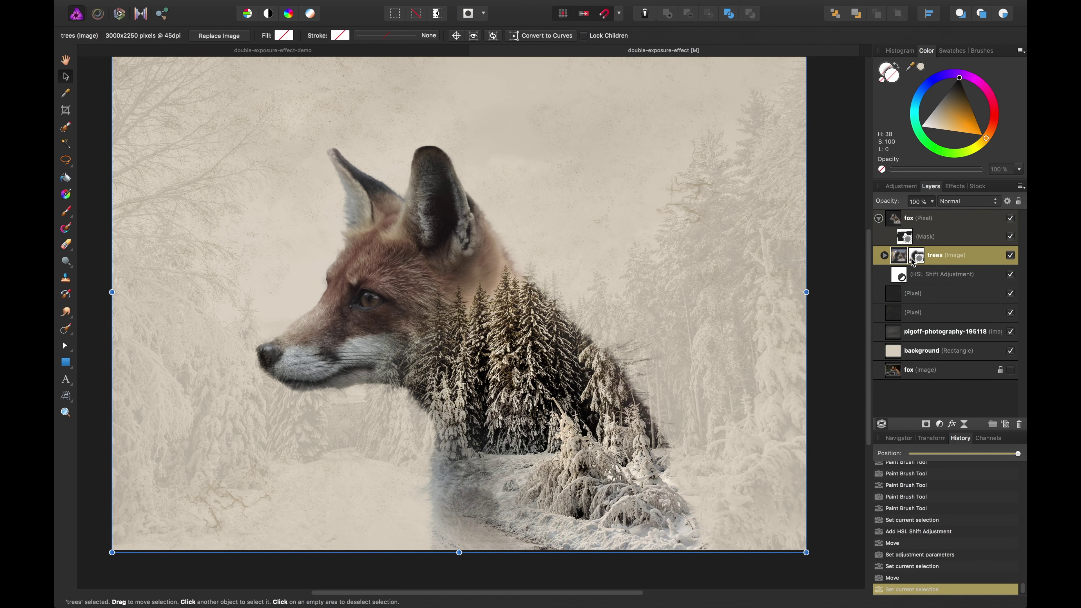
{"action": "left_click", "coordinate": [1011, 256]}
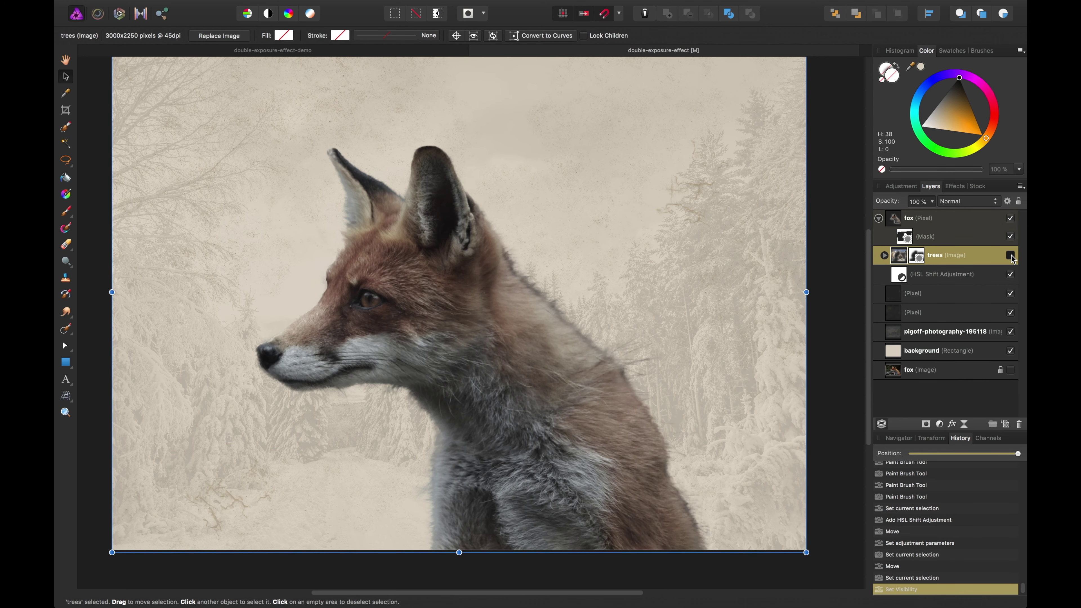
{"action": "left_click", "coordinate": [1011, 255]}
{"action": "left_click", "coordinate": [1011, 256]}
{"action": "left_click", "coordinate": [1012, 256]}
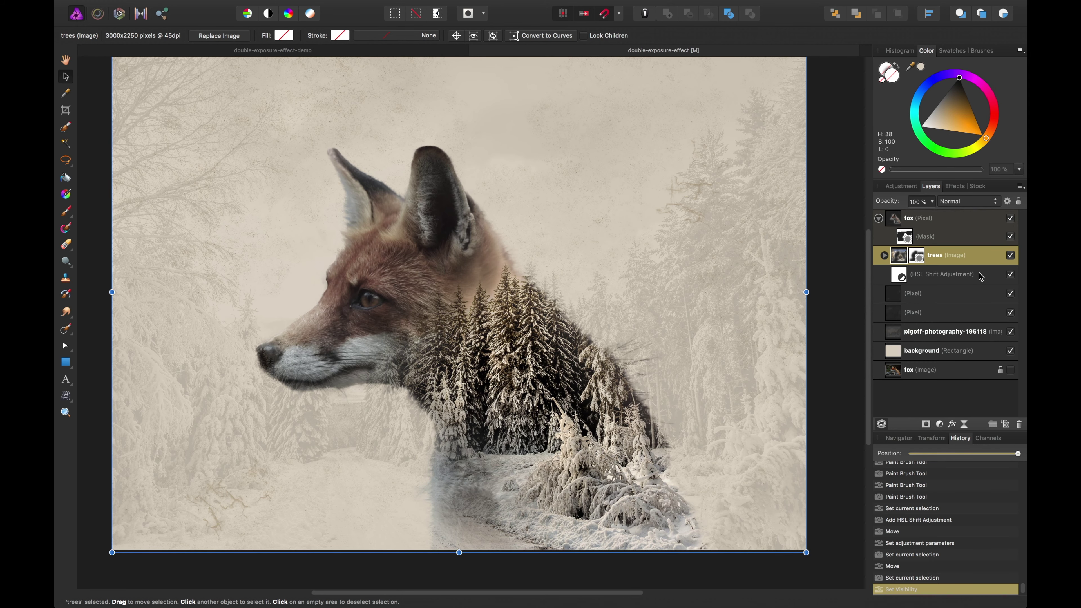
Step: Fine-tune the fox's HSL adjustment by lowering its saturation shift slightly further
{"action": "left_click", "coordinate": [932, 281]}
{"action": "double_click", "coordinate": [904, 274]}
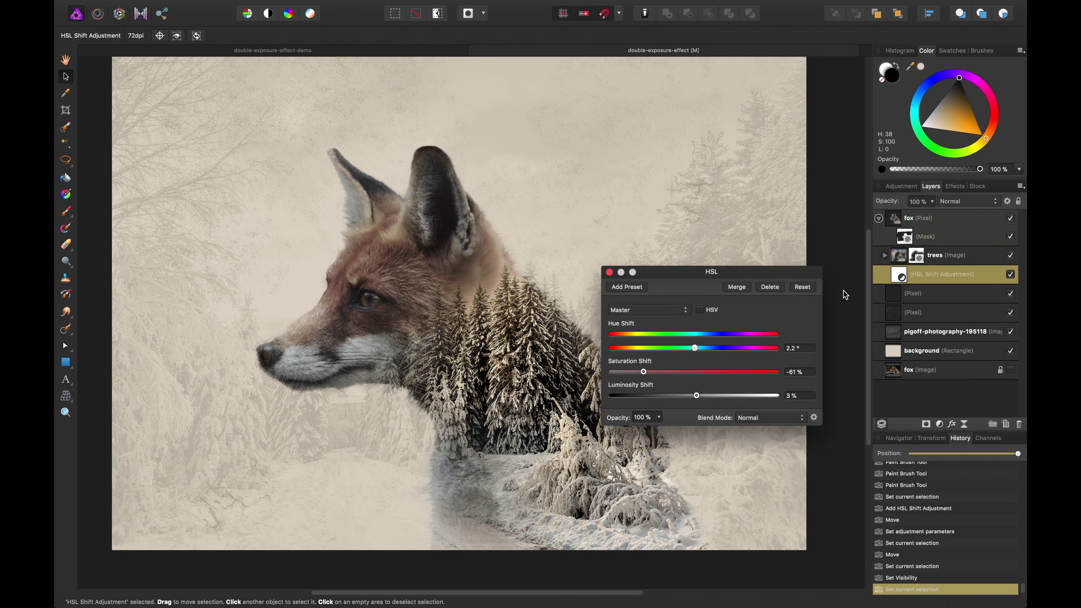
{"action": "mouse_move", "coordinate": [648, 370]}
{"action": "left_mouse_down"}
{"action": "mouse_move", "coordinate": [617, 372]}
{"action": "mouse_move", "coordinate": [687, 377]}
{"action": "mouse_move", "coordinate": [643, 381]}
{"action": "mouse_move", "coordinate": [663, 384]}
{"action": "mouse_move", "coordinate": [652, 383]}
{"action": "left_mouse_up"}
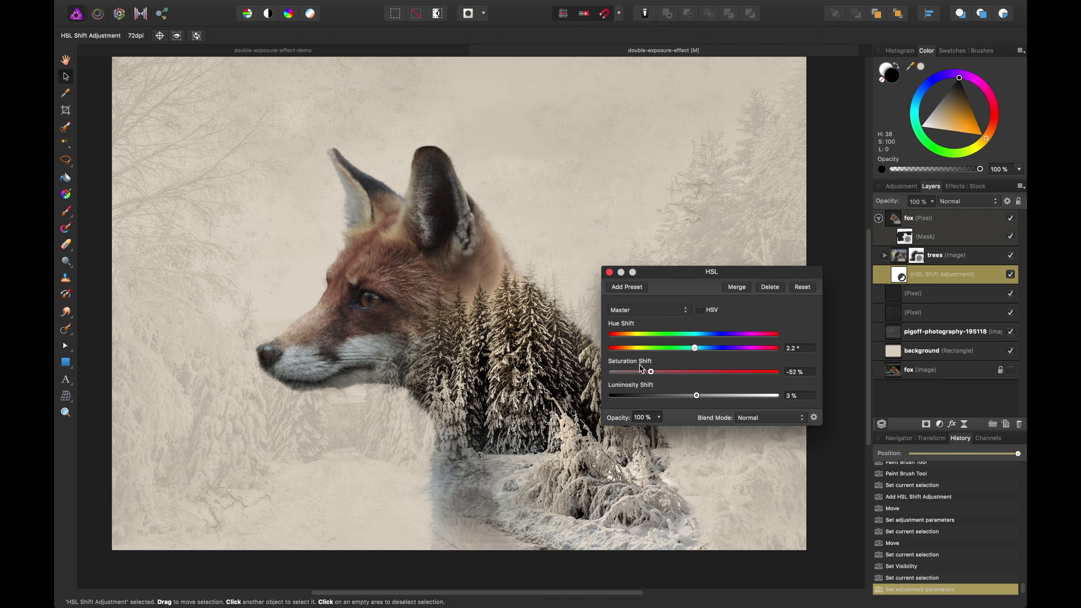
{"action": "left_click", "coordinate": [638, 372]}
{"action": "left_click", "coordinate": [609, 272]}
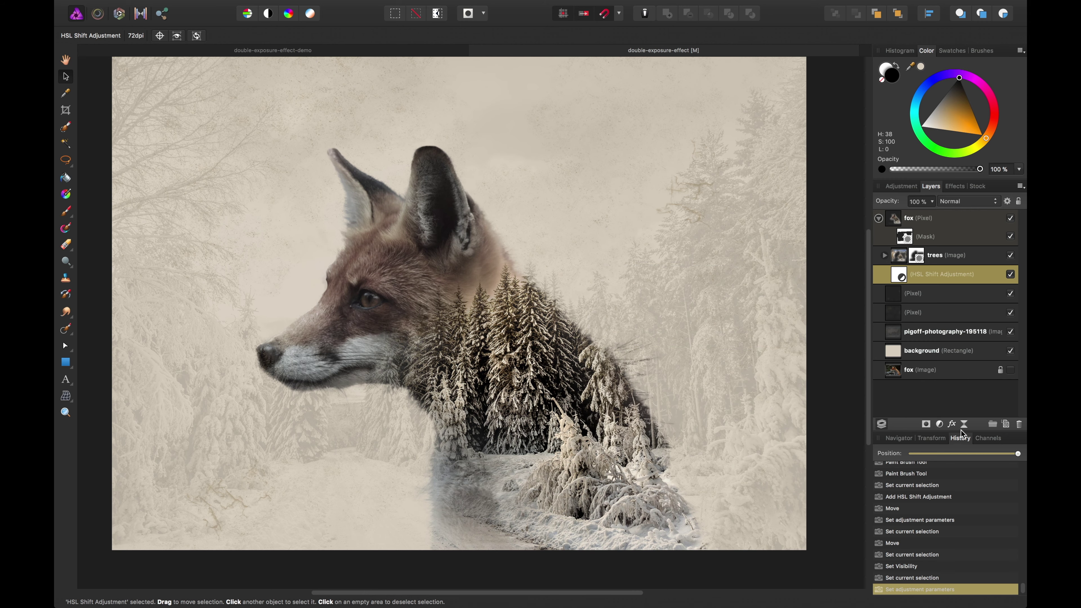
Step: Add a Levels adjustment to the fox with black level 8% and white level 86%
{"action": "left_click", "coordinate": [940, 424]}
{"action": "left_click", "coordinate": [951, 431]}
{"action": "left_click_drag", "start_coordinate": [611, 347], "coordinate": [627, 348]}
{"action": "left_click_drag", "start_coordinate": [812, 371], "coordinate": [785, 372]}
{"action": "left_click", "coordinate": [609, 215]}
Step: Add a Curves adjustment to the fox, placing one point in the shadows and a raised point in the highlights
{"action": "left_click", "coordinate": [940, 423]}
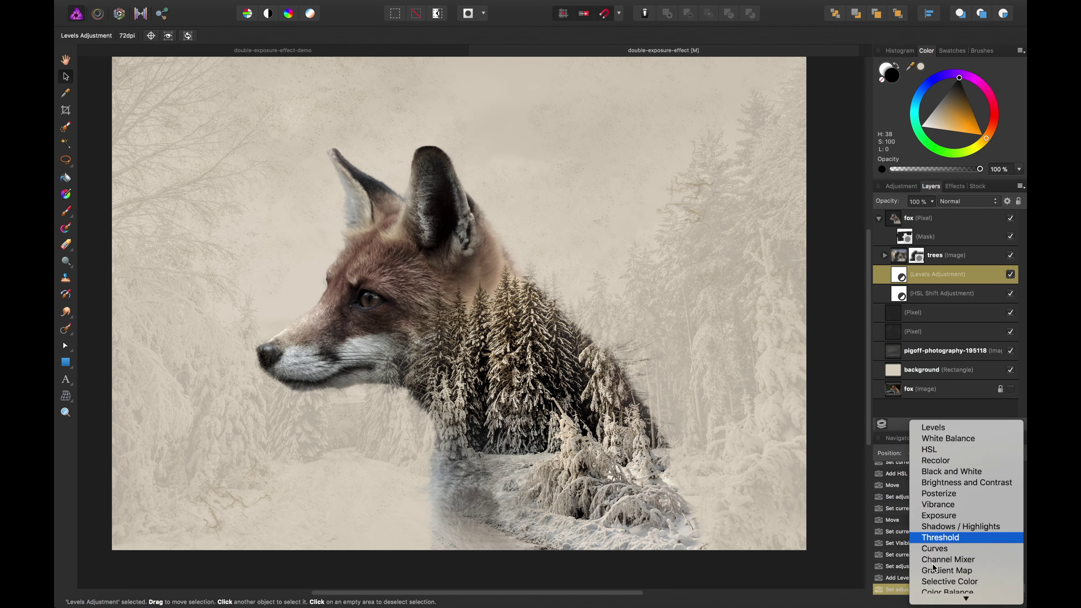
{"action": "left_click", "coordinate": [926, 524]}
{"action": "left_click_drag", "start_coordinate": [659, 317], "coordinate": [652, 335]}
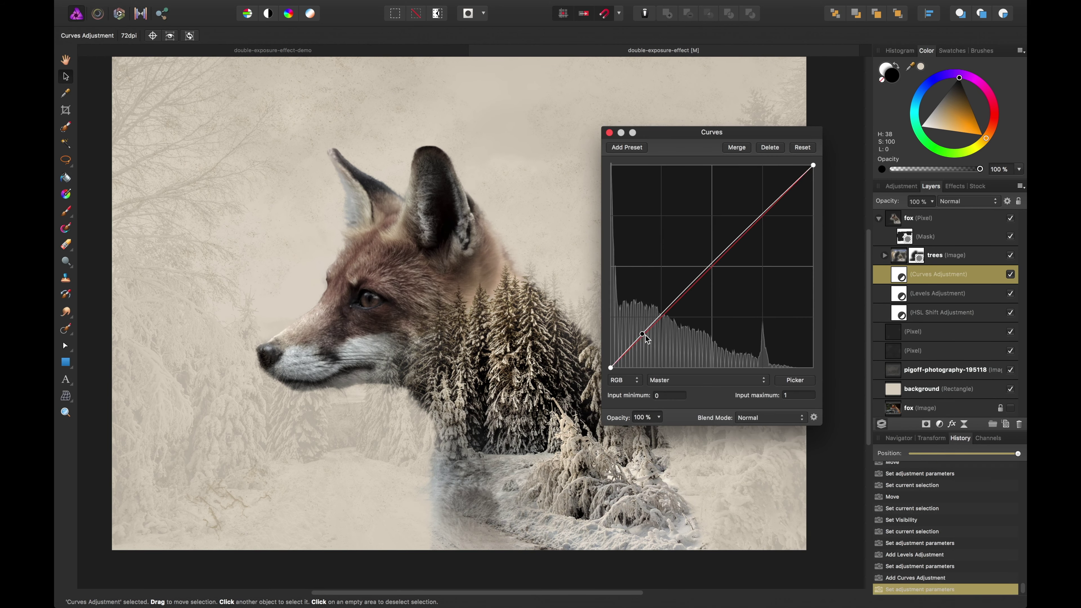
{"action": "left_click_drag", "start_coordinate": [749, 235], "coordinate": [771, 199]}
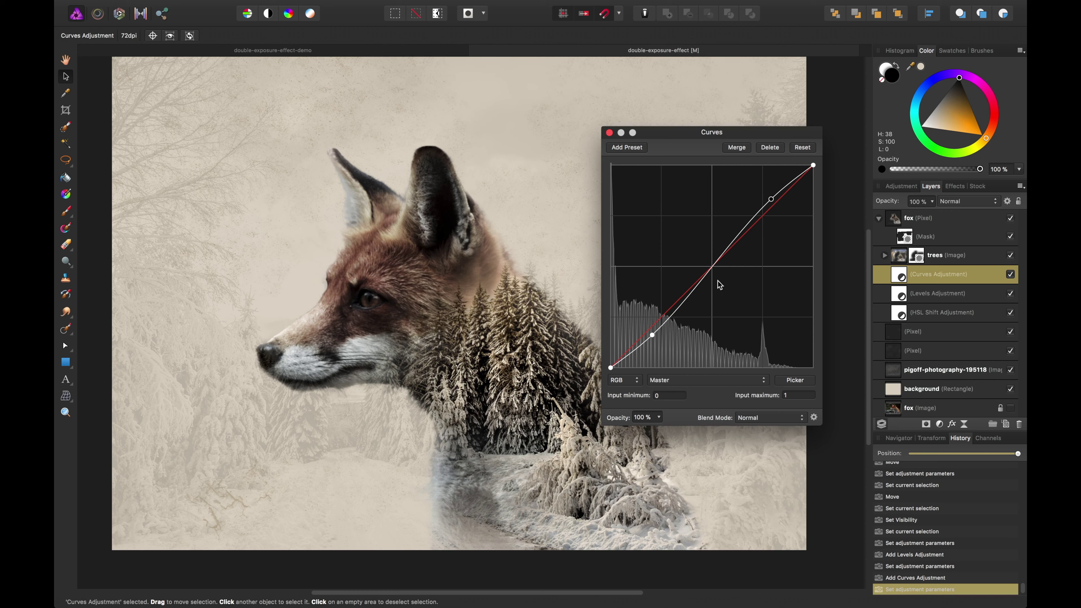
{"action": "left_click_drag", "start_coordinate": [655, 337], "coordinate": [650, 322]}
{"action": "left_click", "coordinate": [610, 132]}
{"action": "left_click", "coordinate": [940, 425]}
{"action": "left_click", "coordinate": [932, 428]}
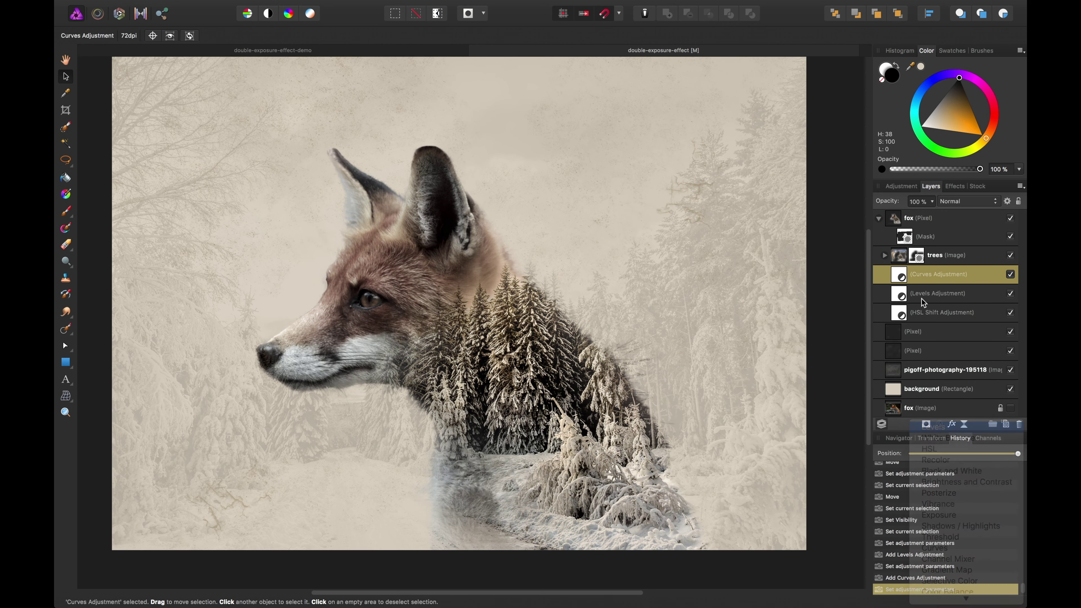
{"action": "left_click_drag", "start_coordinate": [712, 395], "coordinate": [706, 396]}
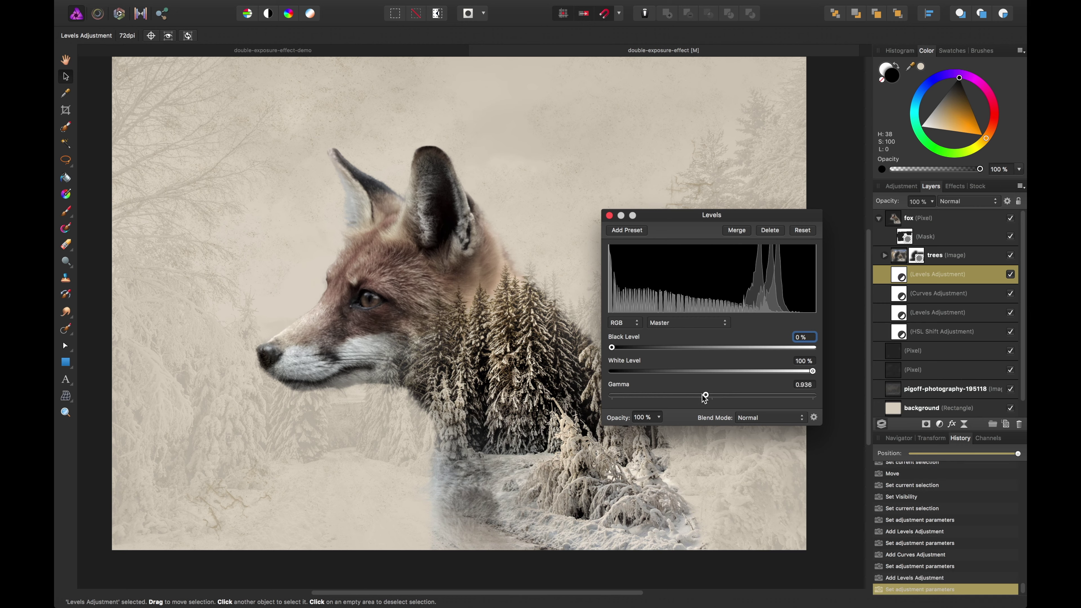
{"action": "left_click", "coordinate": [610, 215]}
{"action": "right_click", "coordinate": [975, 272]}
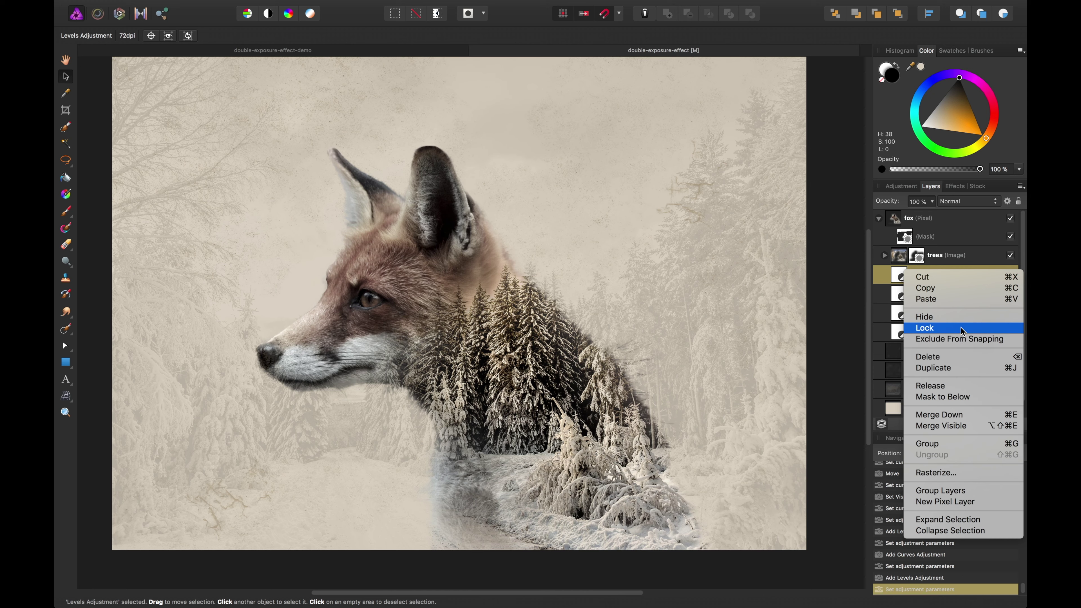
{"action": "left_click", "coordinate": [947, 357]}
Step: Set the fox's existing Levels adjustment to gamma 0.729 and black level 12%
{"action": "double_click", "coordinate": [901, 298]}
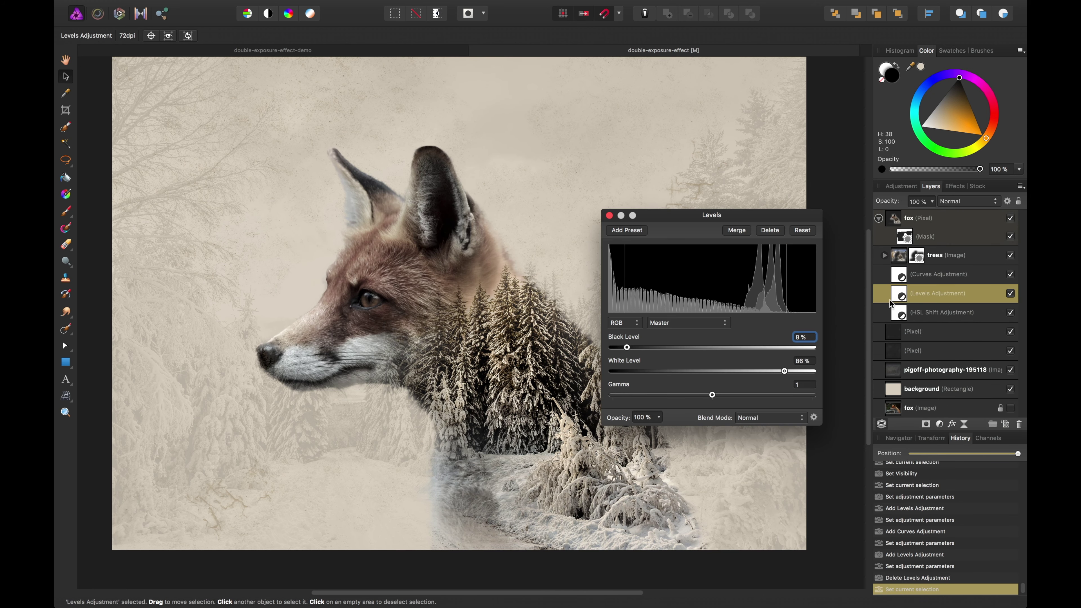
{"action": "left_click_drag", "start_coordinate": [712, 395], "coordinate": [687, 401]}
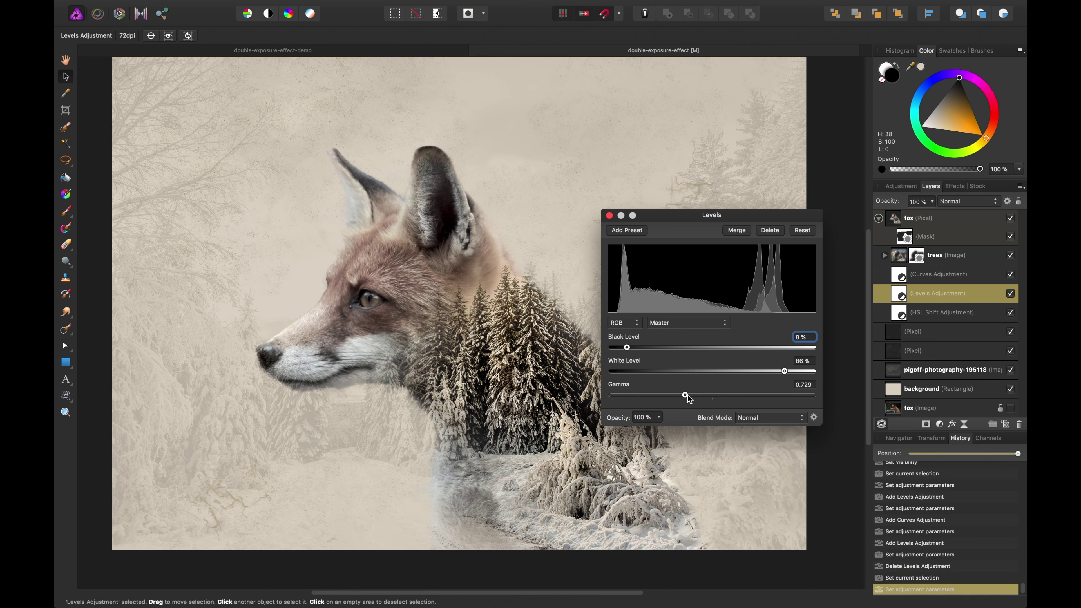
{"action": "type", "text": "f"}
{"action": "mouse_move", "coordinate": [634, 345]}
{"action": "left_mouse_down"}
{"action": "mouse_move", "coordinate": [619, 349]}
{"action": "mouse_move", "coordinate": [636, 353]}
{"action": "left_mouse_up"}
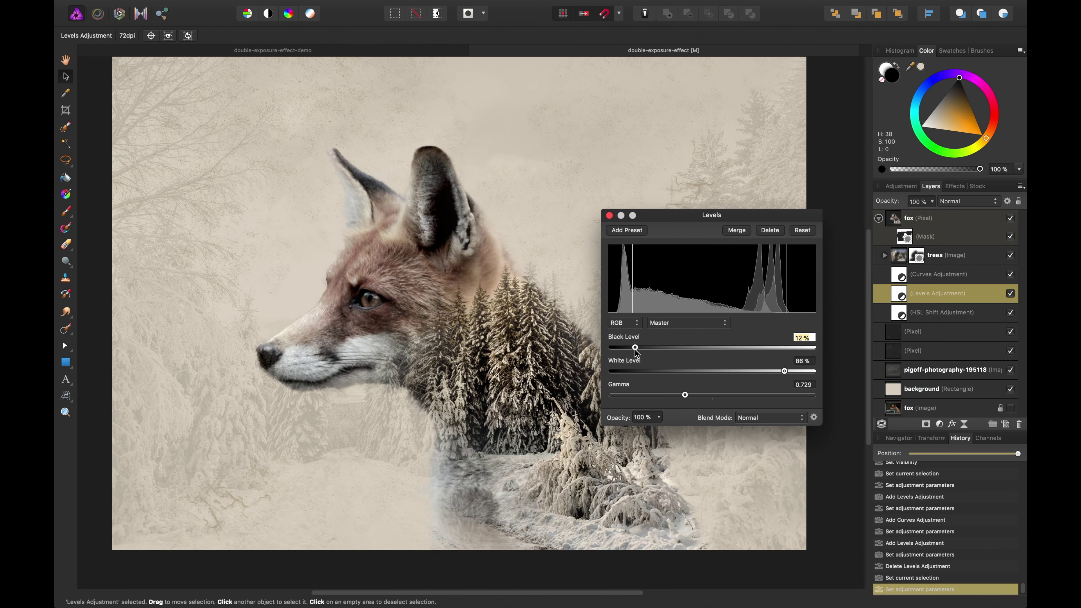
{"action": "left_click", "coordinate": [609, 215]}
Step: Try other opacity values and blend modes on the fox layer, ending at 100% opacity and Normal blending
{"action": "left_click", "coordinate": [949, 217]}
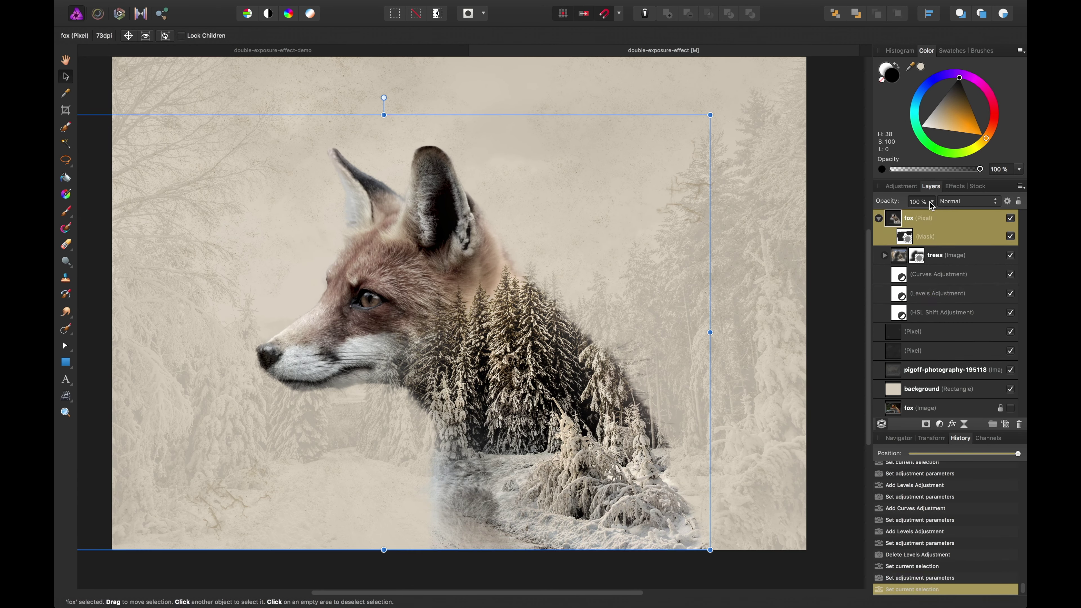
{"action": "left_click_drag", "start_coordinate": [931, 203], "coordinate": [972, 226]}
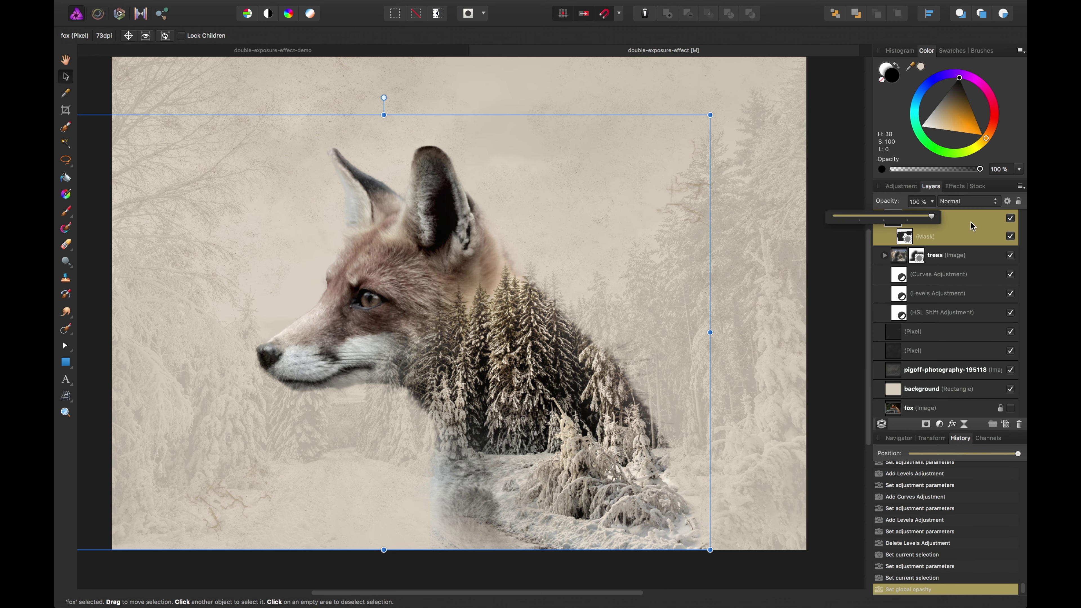
{"action": "left_click", "coordinate": [979, 201]}
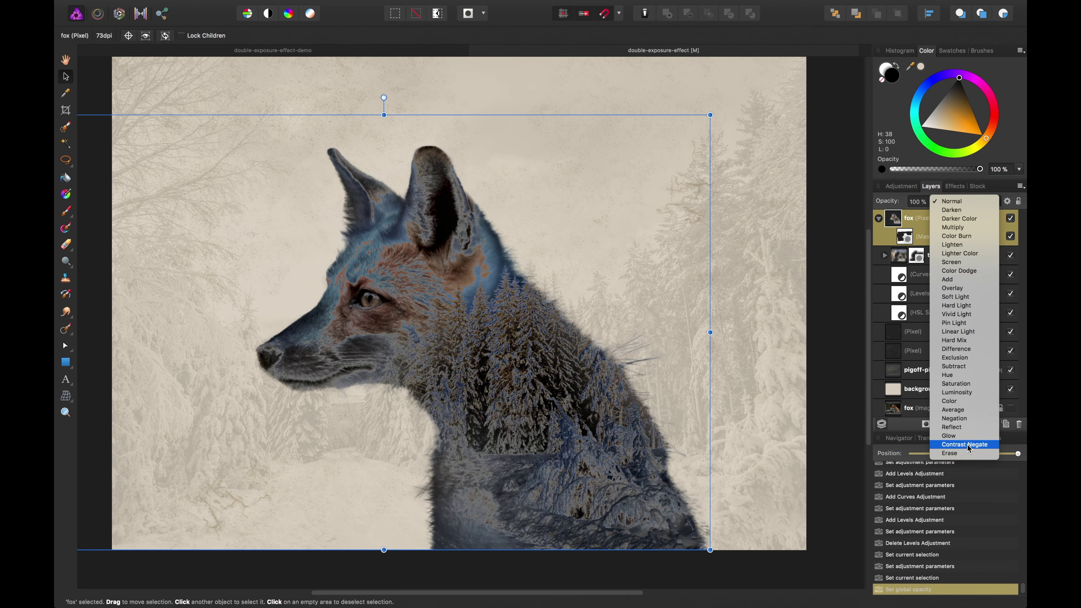
{"action": "left_click", "coordinate": [977, 204]}
Step: Add an HSL adjustment above the trees layer with hue shift 1.1°, saturation -14% and luminosity 3%
{"action": "left_click", "coordinate": [947, 260]}
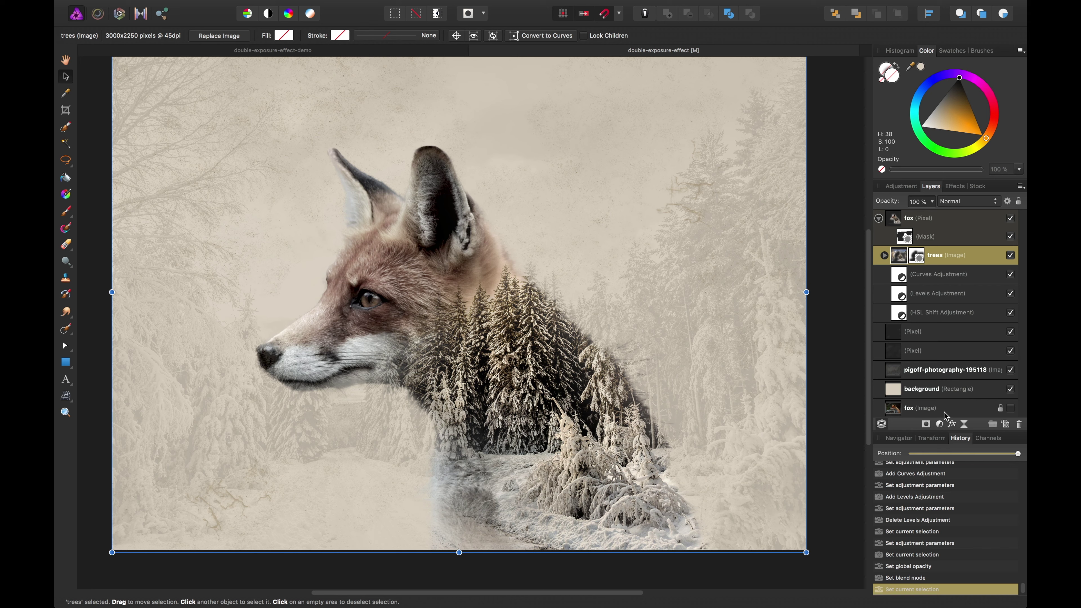
{"action": "left_click", "coordinate": [941, 424]}
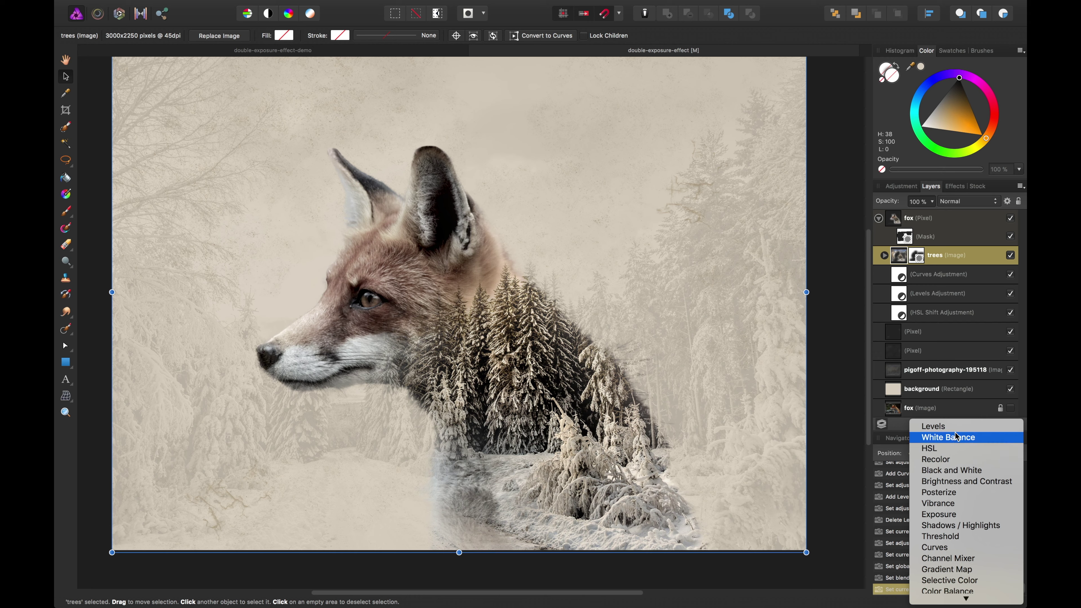
{"action": "left_click", "coordinate": [953, 449]}
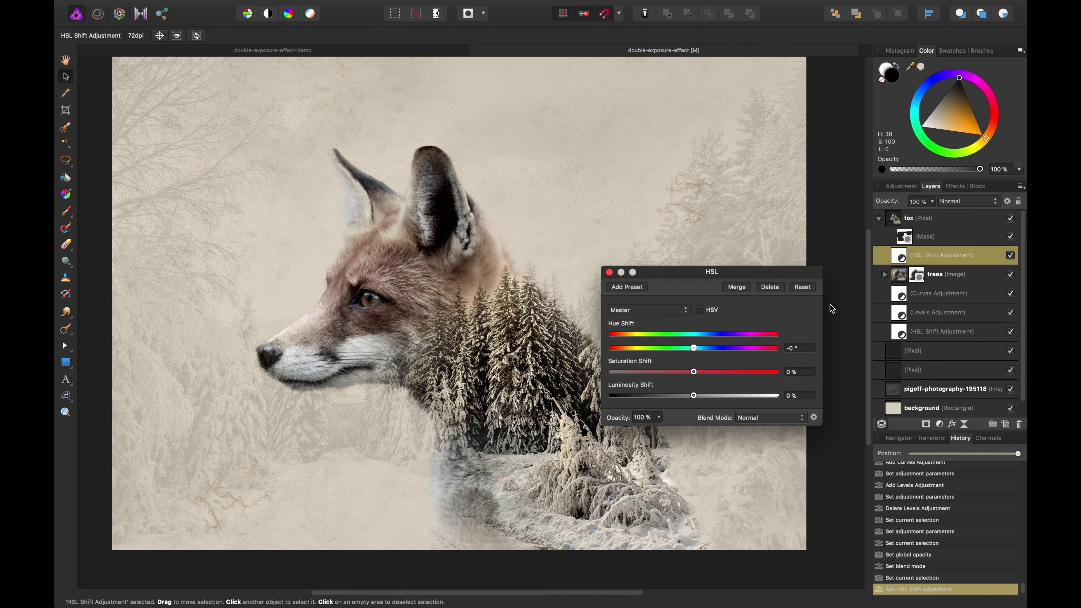
{"action": "left_click_drag", "start_coordinate": [693, 372], "coordinate": [696, 397]}
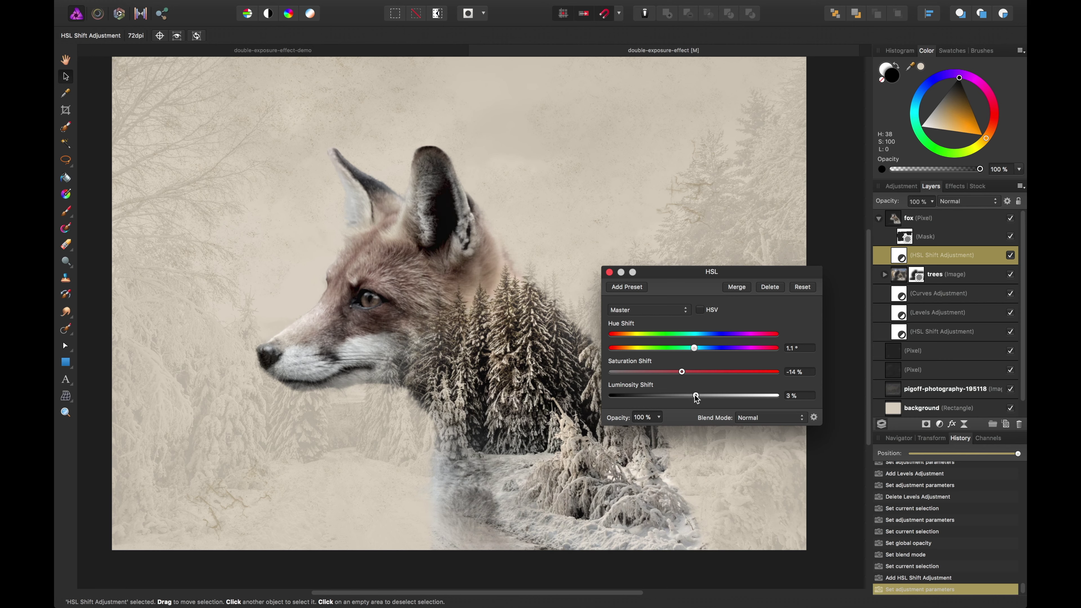
{"action": "left_click", "coordinate": [609, 272]}
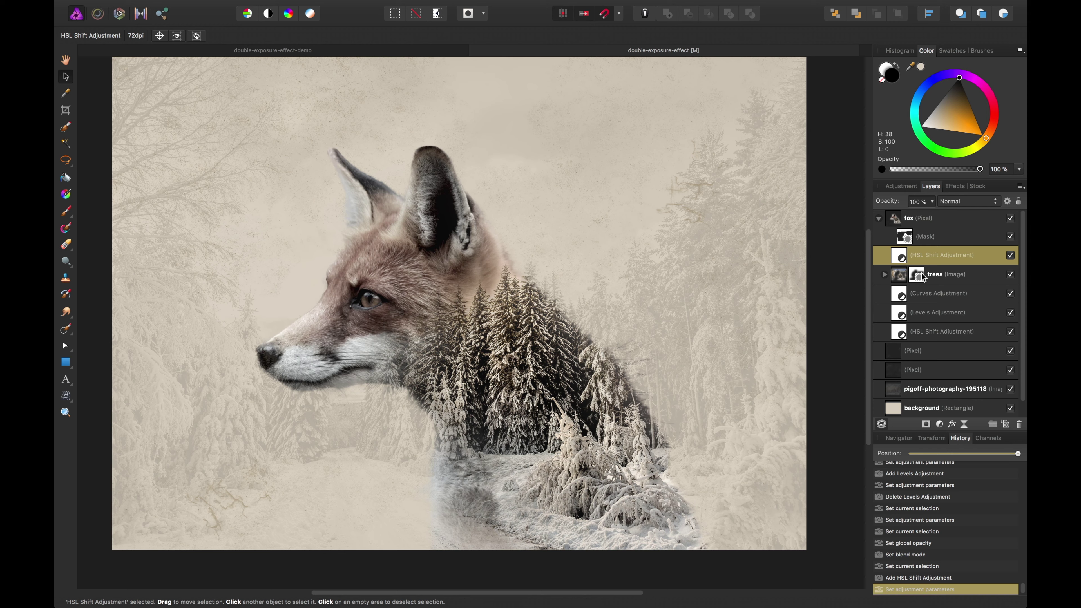
Step: Paint black on the trees layer's mask with a soft brush to fade the trees along the fox's back and chest
{"action": "left_click", "coordinate": [952, 281]}
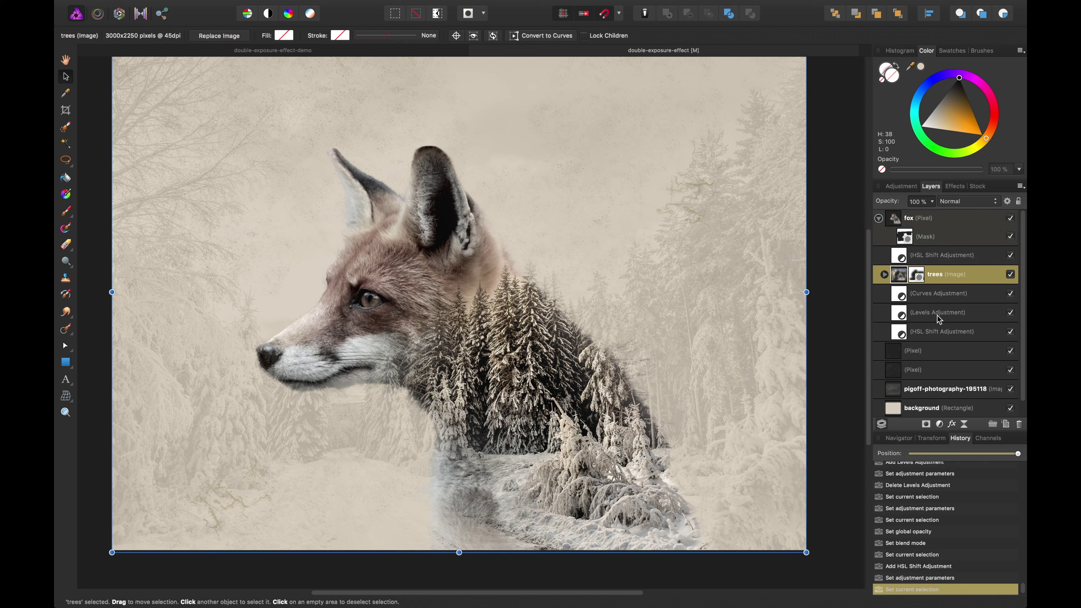
{"action": "left_click", "coordinate": [937, 315]}
{"action": "left_click", "coordinate": [901, 281]}
{"action": "key", "text": "super+minus"}
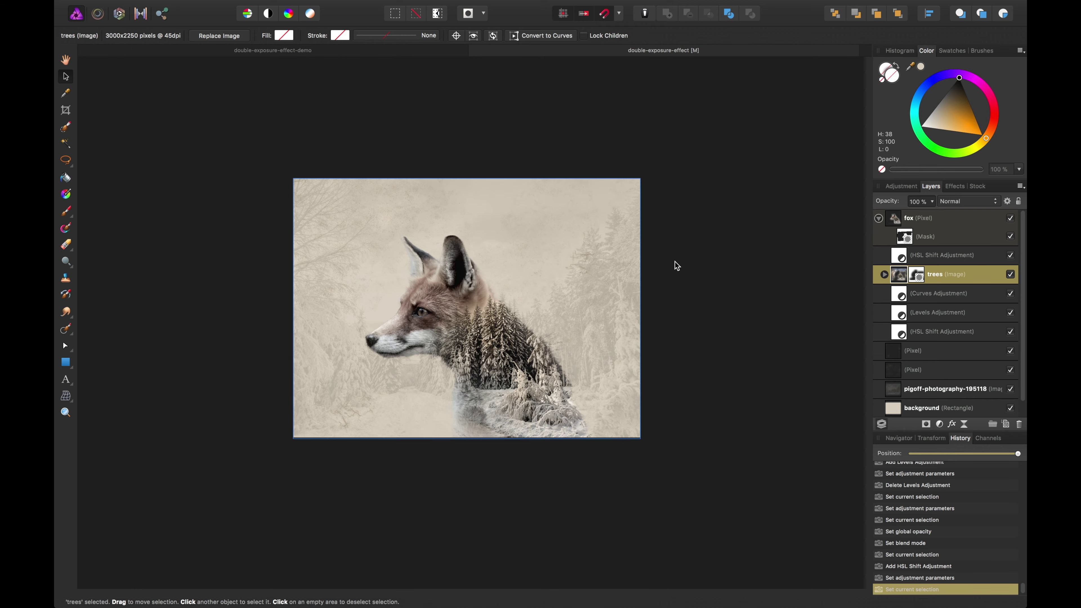
{"action": "key", "text": "super+0"}
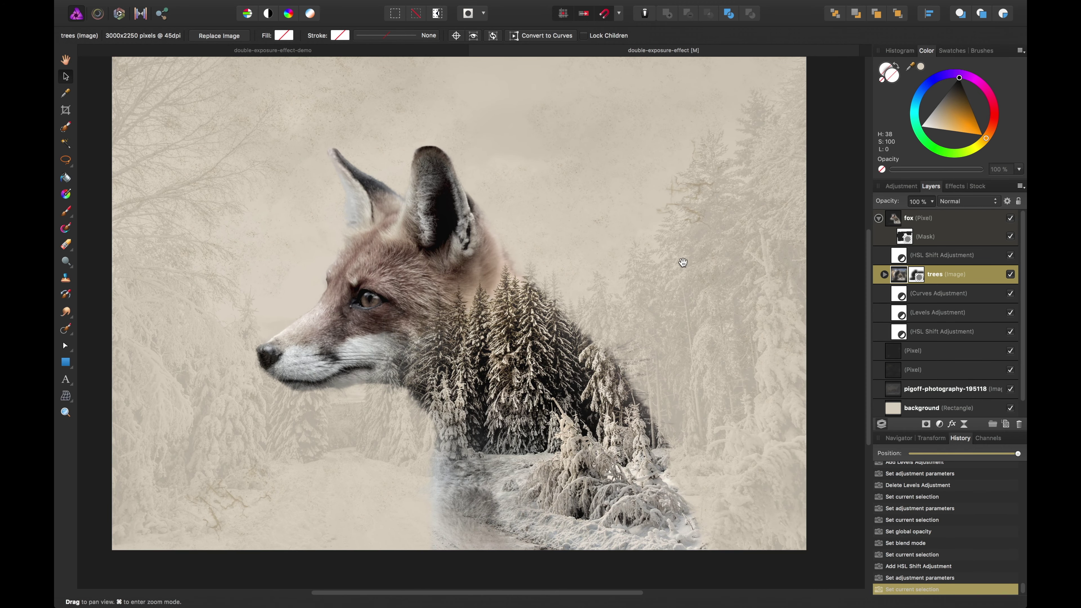
{"action": "left_click_drag", "start_coordinate": [675, 261], "coordinate": [723, 216]}
{"action": "left_click", "coordinate": [937, 243]}
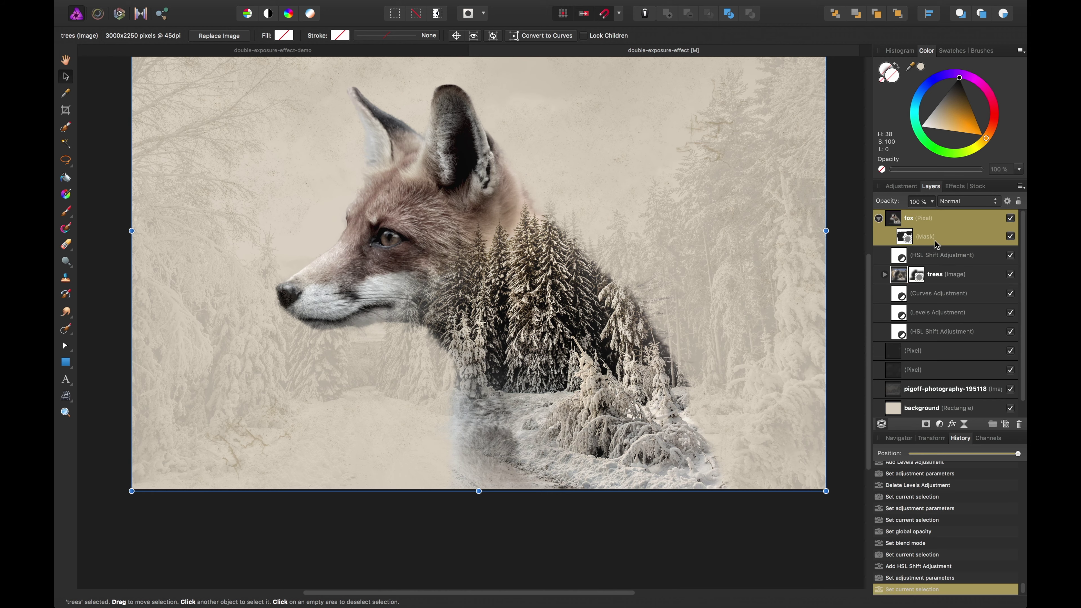
{"action": "left_click", "coordinate": [923, 277]}
{"action": "key", "text": "b"}
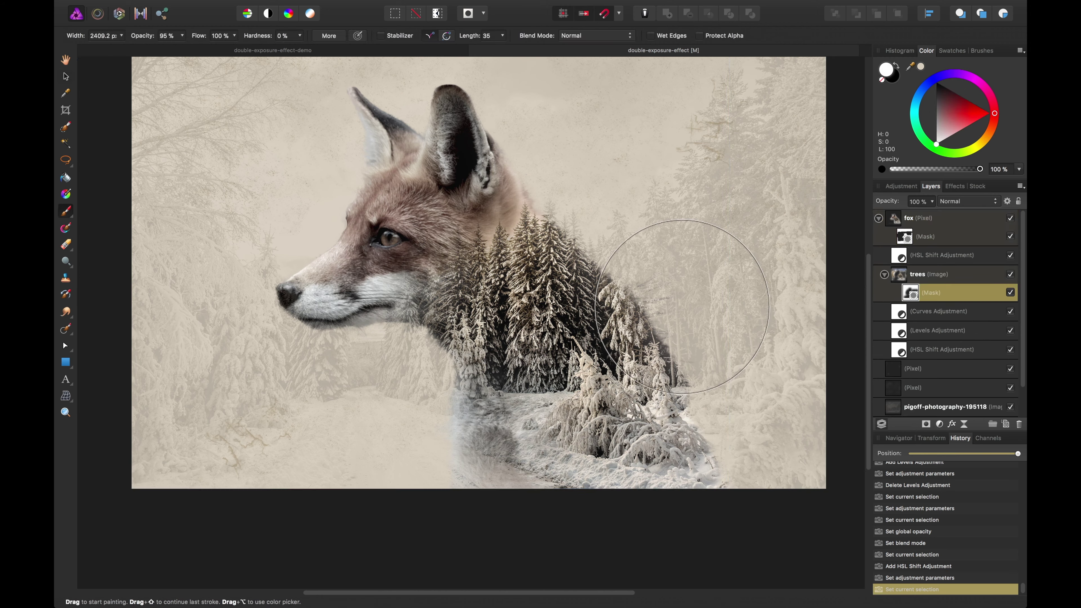
{"action": "mouse_move", "coordinate": [698, 340]}
{"action": "left_mouse_down"}
{"action": "mouse_move", "coordinate": [711, 337]}
{"action": "mouse_move", "coordinate": [705, 317]}
{"action": "mouse_move", "coordinate": [720, 328]}
{"action": "mouse_move", "coordinate": [761, 429]}
{"action": "mouse_move", "coordinate": [750, 392]}
{"action": "left_mouse_up"}
{"action": "key", "text": "x"}
{"action": "left_click_drag", "start_coordinate": [685, 264], "coordinate": [606, 210]}
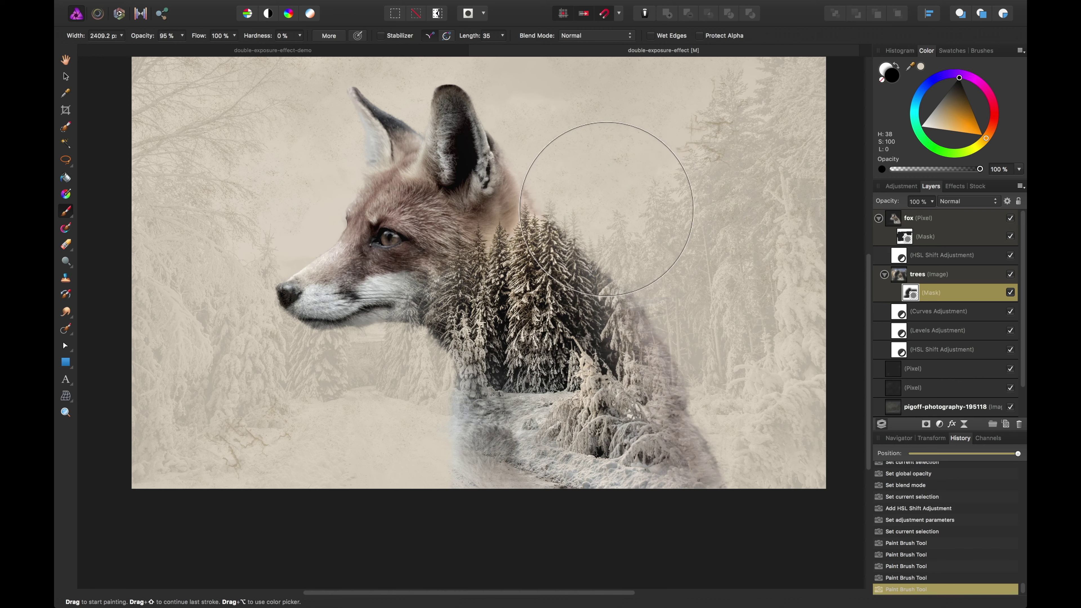
{"action": "left_click_drag", "start_coordinate": [379, 389], "coordinate": [381, 493]}
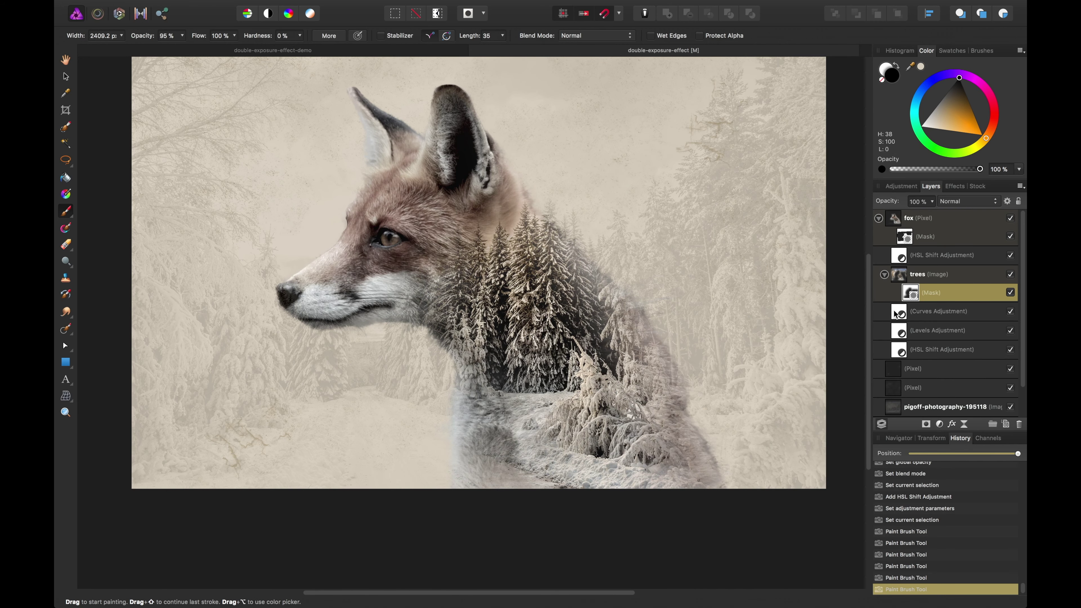
Step: Paint black on the Levels adjustment below the trees layer to reduce its effect along the fox's back
{"action": "left_click", "coordinate": [901, 313]}
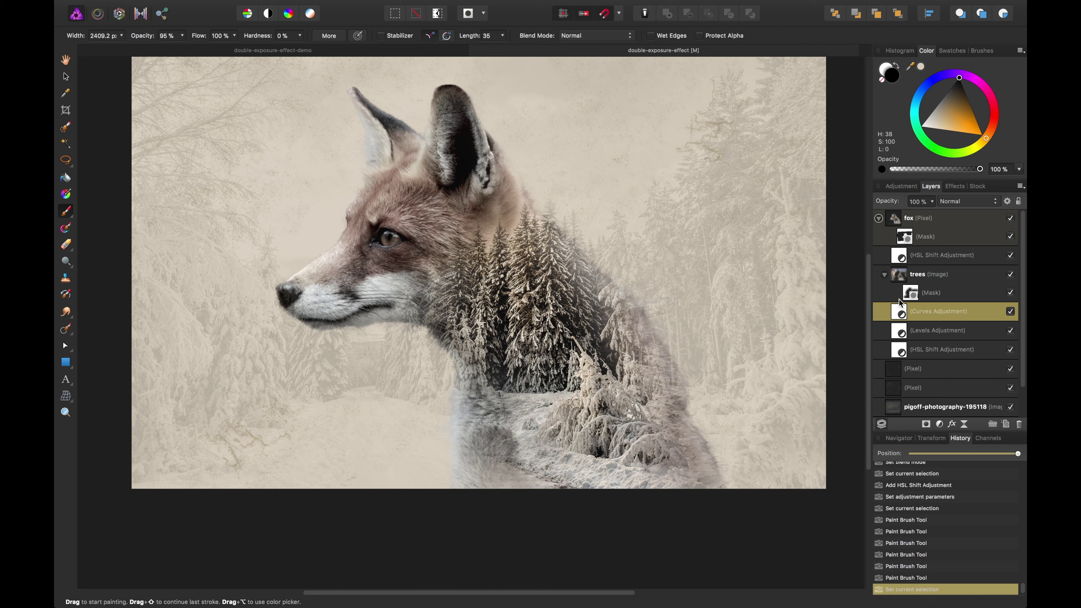
{"action": "left_click", "coordinate": [900, 335]}
{"action": "left_click", "coordinate": [692, 284]}
{"action": "mouse_move", "coordinate": [642, 226]}
{"action": "left_mouse_down"}
{"action": "mouse_move", "coordinate": [671, 245]}
{"action": "mouse_move", "coordinate": [597, 217]}
{"action": "left_mouse_up"}
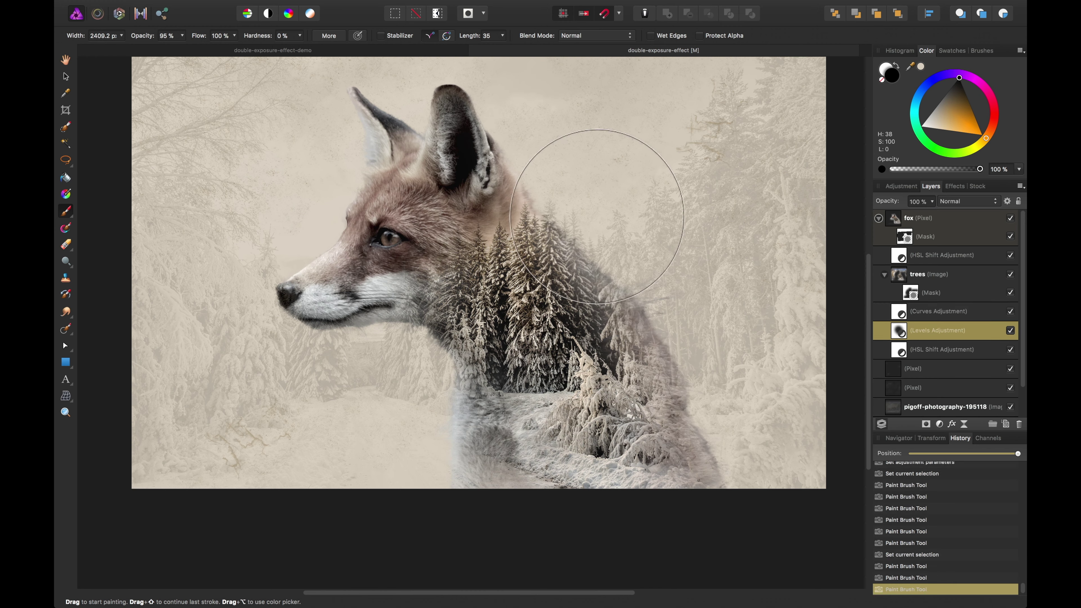
Step: Paint black on the HSL adjustment below the Levels adjustment over the fox's back, face and chest to restore their colour
{"action": "left_click", "coordinate": [902, 350]}
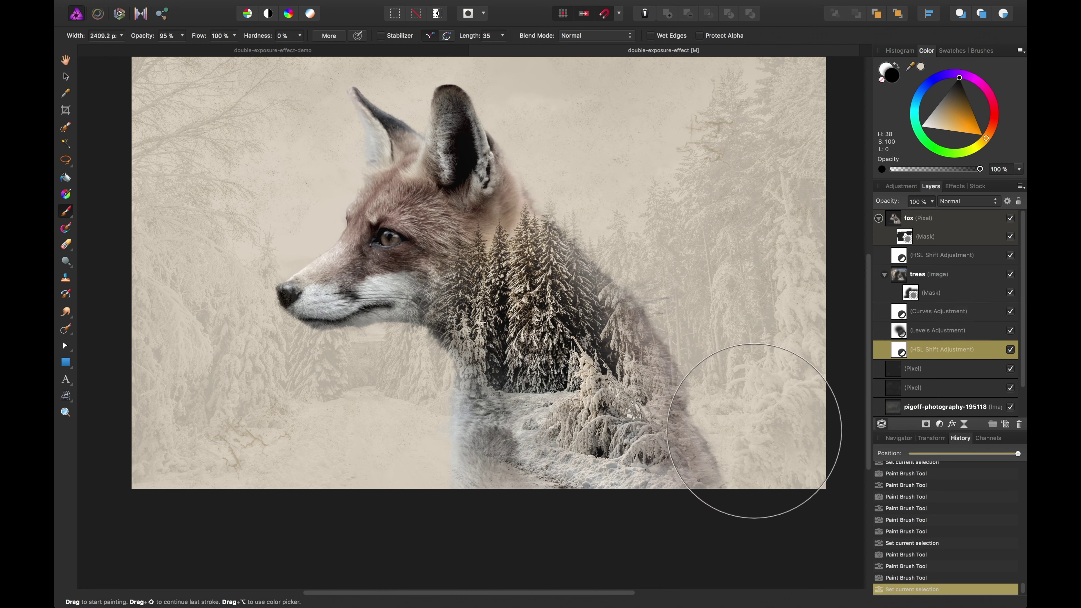
{"action": "mouse_move", "coordinate": [757, 428]}
{"action": "left_mouse_down"}
{"action": "mouse_move", "coordinate": [719, 331]}
{"action": "mouse_move", "coordinate": [741, 352]}
{"action": "mouse_move", "coordinate": [655, 256]}
{"action": "mouse_move", "coordinate": [676, 239]}
{"action": "mouse_move", "coordinate": [626, 201]}
{"action": "mouse_move", "coordinate": [699, 248]}
{"action": "mouse_move", "coordinate": [554, 126]}
{"action": "mouse_move", "coordinate": [618, 177]}
{"action": "left_mouse_up"}
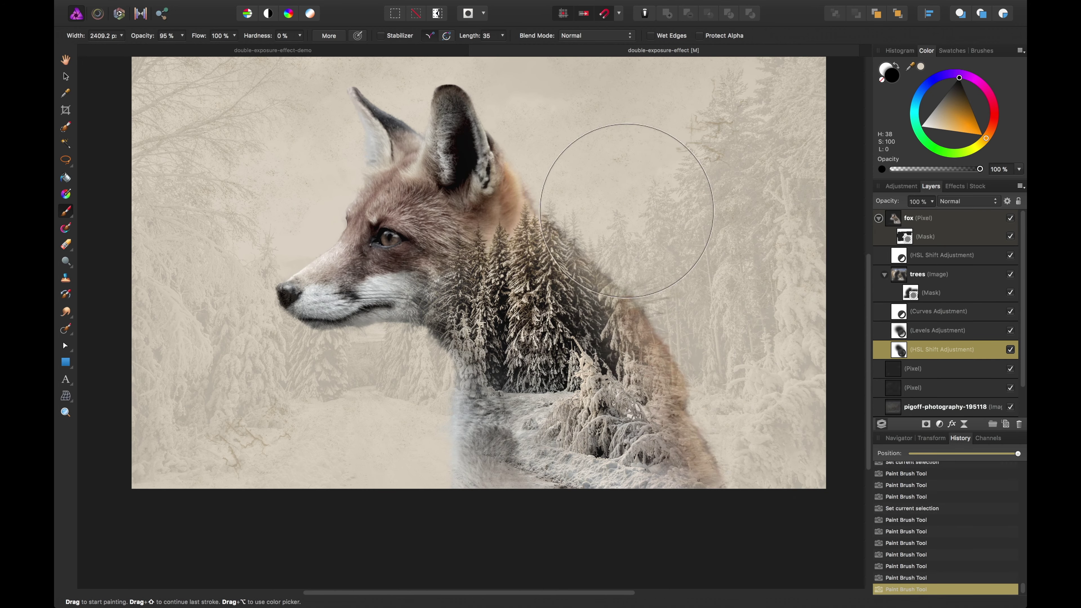
{"action": "left_click_drag", "start_coordinate": [365, 483], "coordinate": [401, 442]}
{"action": "mouse_move", "coordinate": [406, 488]}
{"action": "left_mouse_down"}
{"action": "mouse_move", "coordinate": [393, 445]}
{"action": "mouse_move", "coordinate": [368, 451]}
{"action": "left_mouse_up"}
{"action": "mouse_move", "coordinate": [378, 415]}
{"action": "left_mouse_down"}
{"action": "mouse_move", "coordinate": [373, 404]}
{"action": "mouse_move", "coordinate": [389, 410]}
{"action": "mouse_move", "coordinate": [395, 400]}
{"action": "mouse_move", "coordinate": [439, 469]}
{"action": "left_mouse_up"}
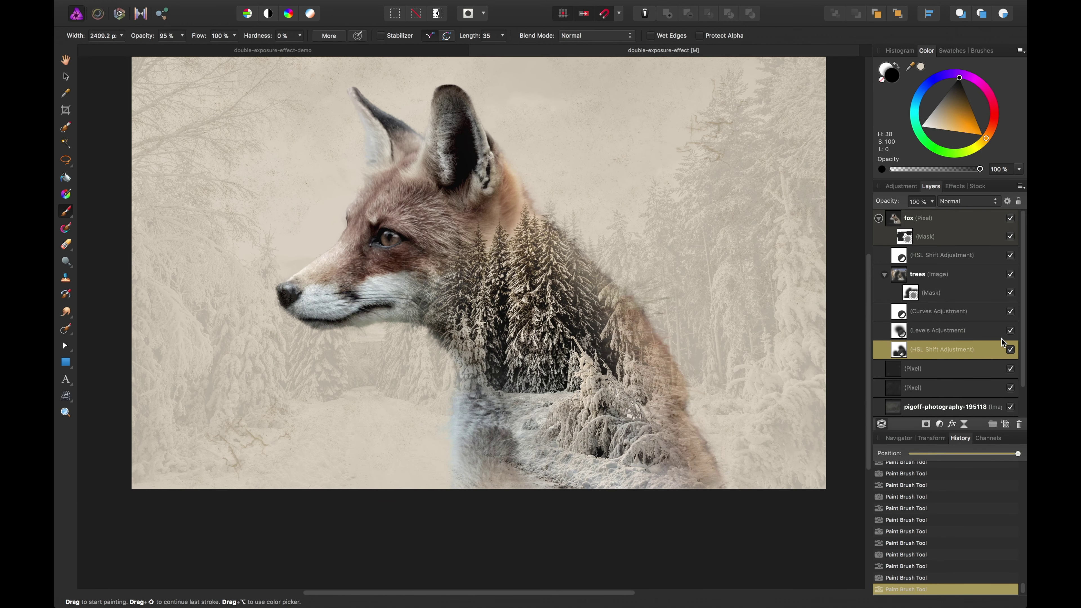
Step: Select the fox layer's mask and reduce the brush width to 474.3 px
{"action": "left_click", "coordinate": [905, 237]}
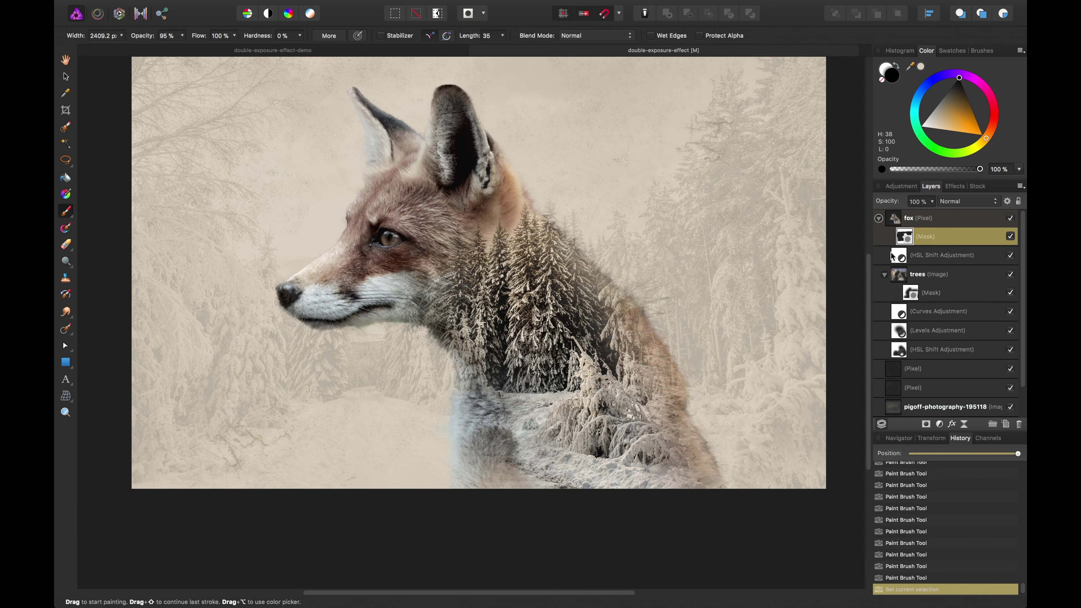
{"action": "left_click_drag", "start_coordinate": [425, 332], "coordinate": [571, 315]}
{"action": "key", "text": "["}
{"action": "key", "text": "["}
{"action": "key", "text": "["}
{"action": "key", "text": "["}
{"action": "key", "text": "["}
{"action": "key", "text": "["}
{"action": "key", "text": "["}
{"action": "key", "text": "["}
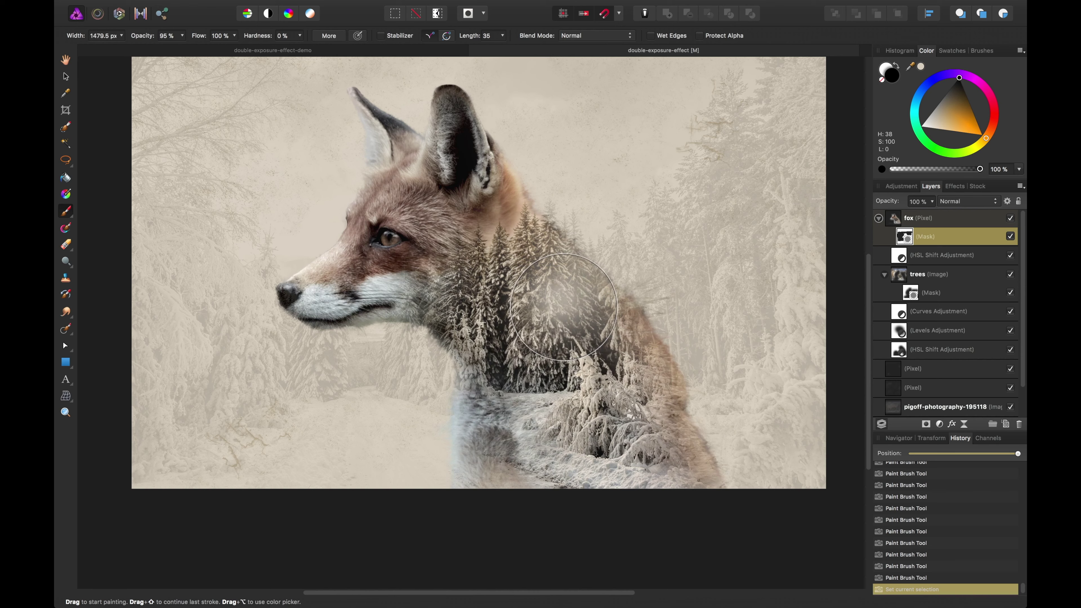
{"action": "key", "text": "bracketleft"}
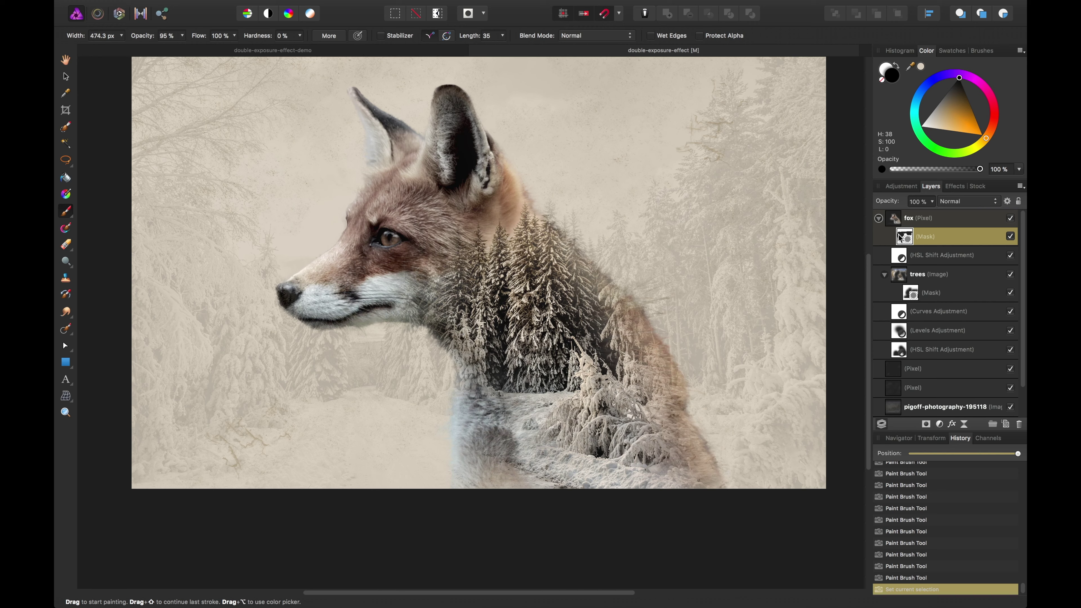
Step: Try painting black on the fox's mask along its upper back, and undo the strokes
{"action": "mouse_move", "coordinate": [627, 265]}
{"action": "left_mouse_down"}
{"action": "mouse_move", "coordinate": [581, 260]}
{"action": "mouse_move", "coordinate": [567, 234]}
{"action": "left_mouse_up"}
{"action": "left_click_drag", "start_coordinate": [562, 230], "coordinate": [545, 207]}
{"action": "left_click_drag", "start_coordinate": [572, 268], "coordinate": [565, 211]}
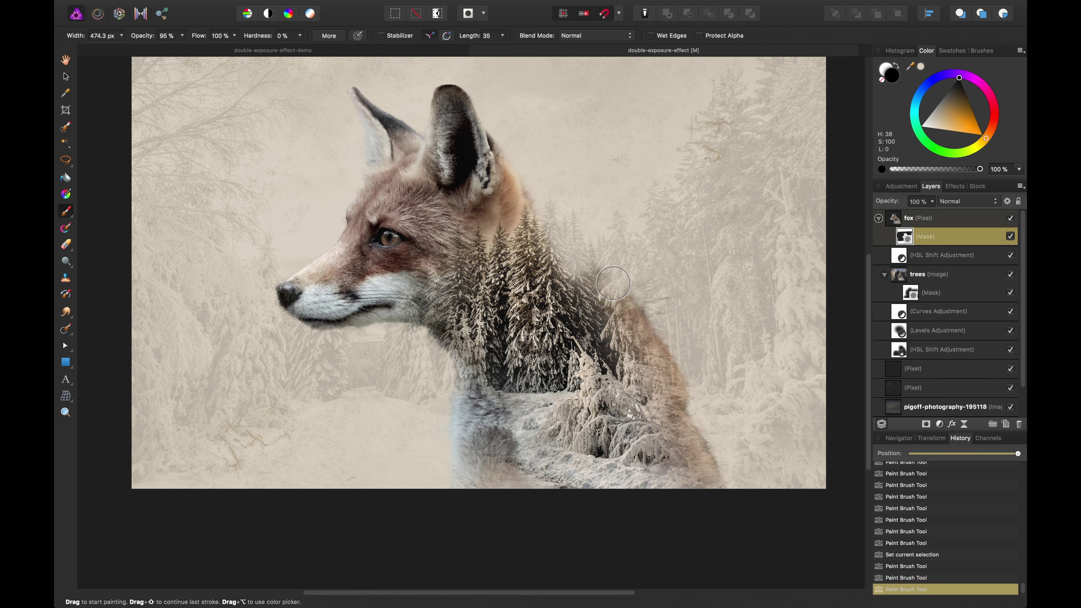
{"action": "key", "text": "super+z"}
{"action": "key", "text": "super+z"}
{"action": "key", "text": "super+z"}
Step: Try painting white on the fox's mask along its upper back, and undo all of those strokes
{"action": "key", "text": "x"}
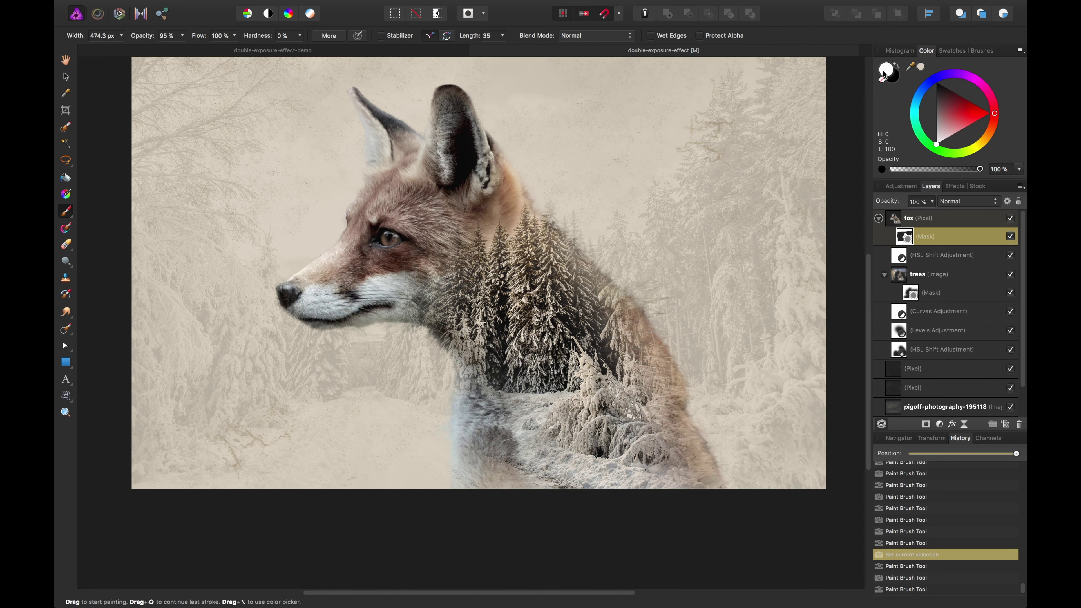
{"action": "mouse_move", "coordinate": [548, 244]}
{"action": "left_mouse_down"}
{"action": "mouse_move", "coordinate": [544, 217]}
{"action": "mouse_move", "coordinate": [555, 244]}
{"action": "mouse_move", "coordinate": [554, 212]}
{"action": "mouse_move", "coordinate": [565, 247]}
{"action": "mouse_move", "coordinate": [567, 224]}
{"action": "mouse_move", "coordinate": [570, 240]}
{"action": "mouse_move", "coordinate": [584, 236]}
{"action": "mouse_move", "coordinate": [582, 260]}
{"action": "mouse_move", "coordinate": [588, 252]}
{"action": "mouse_move", "coordinate": [594, 275]}
{"action": "mouse_move", "coordinate": [598, 261]}
{"action": "mouse_move", "coordinate": [602, 292]}
{"action": "mouse_move", "coordinate": [608, 279]}
{"action": "mouse_move", "coordinate": [613, 291]}
{"action": "mouse_move", "coordinate": [629, 282]}
{"action": "mouse_move", "coordinate": [628, 296]}
{"action": "mouse_move", "coordinate": [561, 222]}
{"action": "mouse_move", "coordinate": [540, 256]}
{"action": "left_mouse_up"}
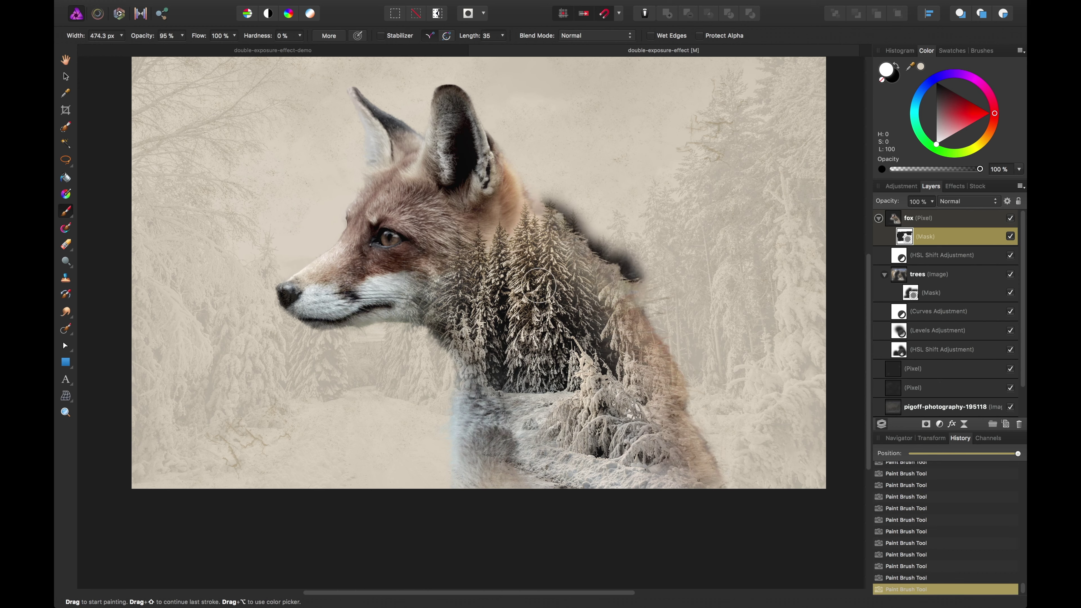
{"action": "key", "text": "super+z"}
{"action": "key", "text": "super+z"}
{"action": "key", "text": "super+z"}
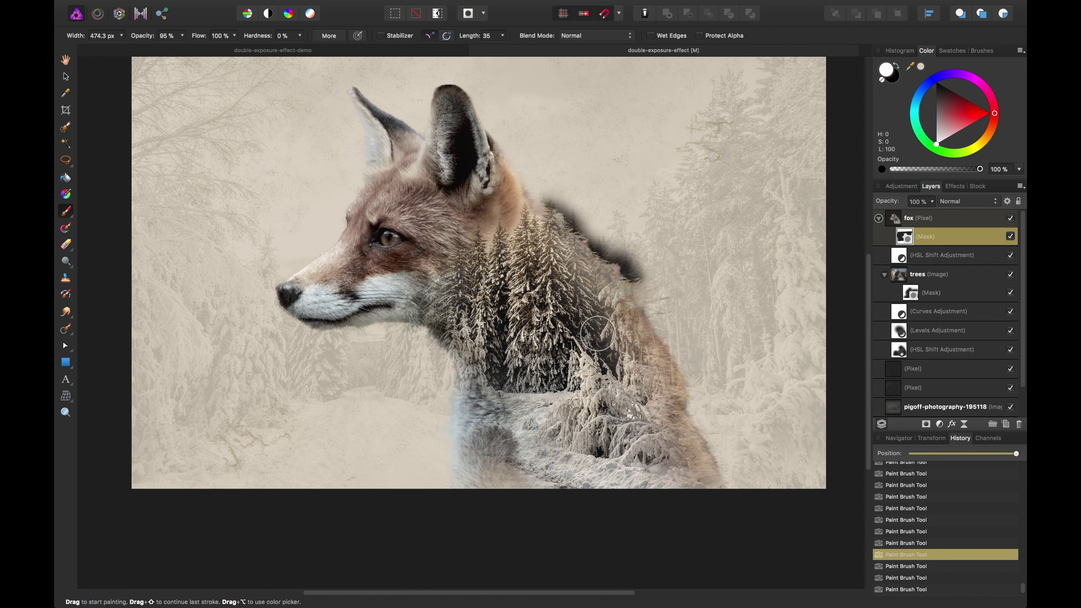
{"action": "key", "text": "super+z"}
{"action": "key", "text": "super+z"}
{"action": "key", "text": "super+z"}
{"action": "key", "text": "super+z"}
{"action": "key", "text": "super+z"}
{"action": "key", "text": "super+z"}
{"action": "key", "text": "super+z"}
{"action": "key", "text": "super+z"}
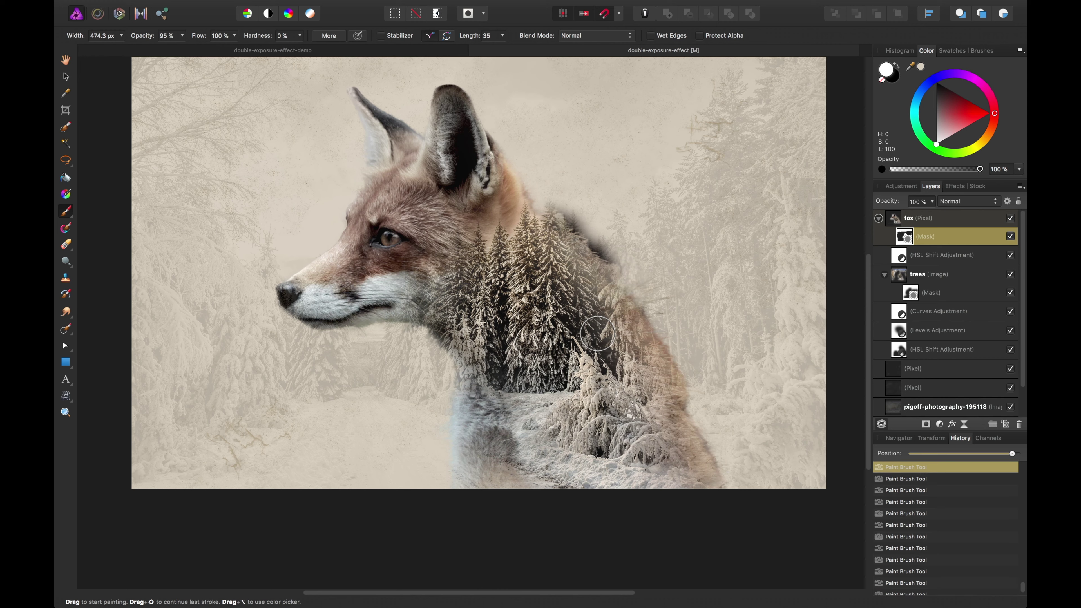
{"action": "key", "text": "super+z"}
{"action": "key", "text": "super+z"}
{"action": "key", "text": "super+z"}
{"action": "key", "text": "super+z"}
{"action": "key", "text": "super+z"}
{"action": "key", "text": "super+z"}
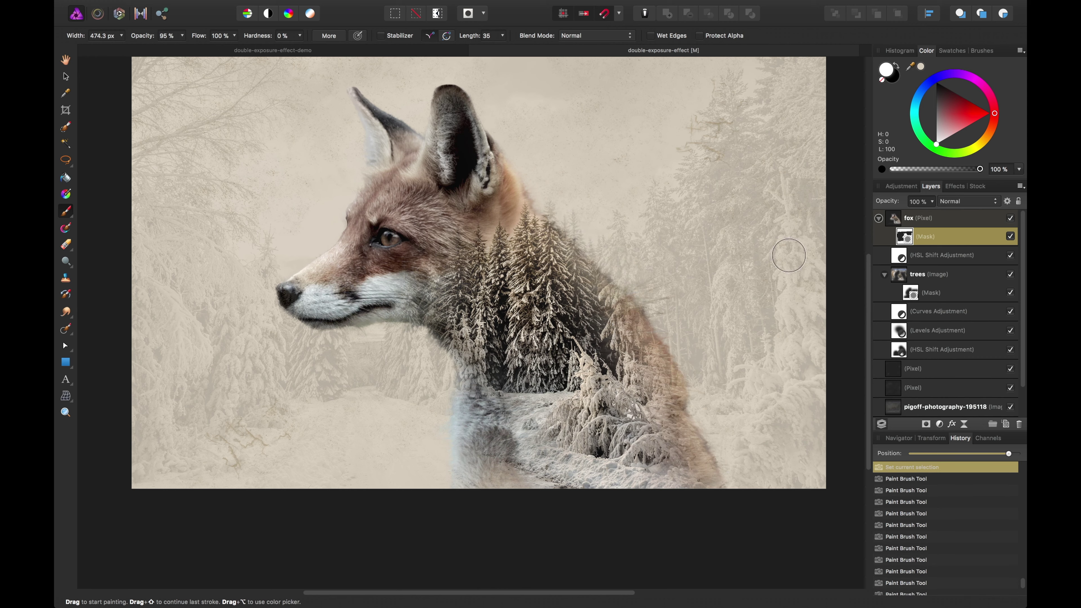
Step: Check the fox with its mask off and on, and paint white on the trees' mask along the upper back
{"action": "left_click", "coordinate": [1011, 236]}
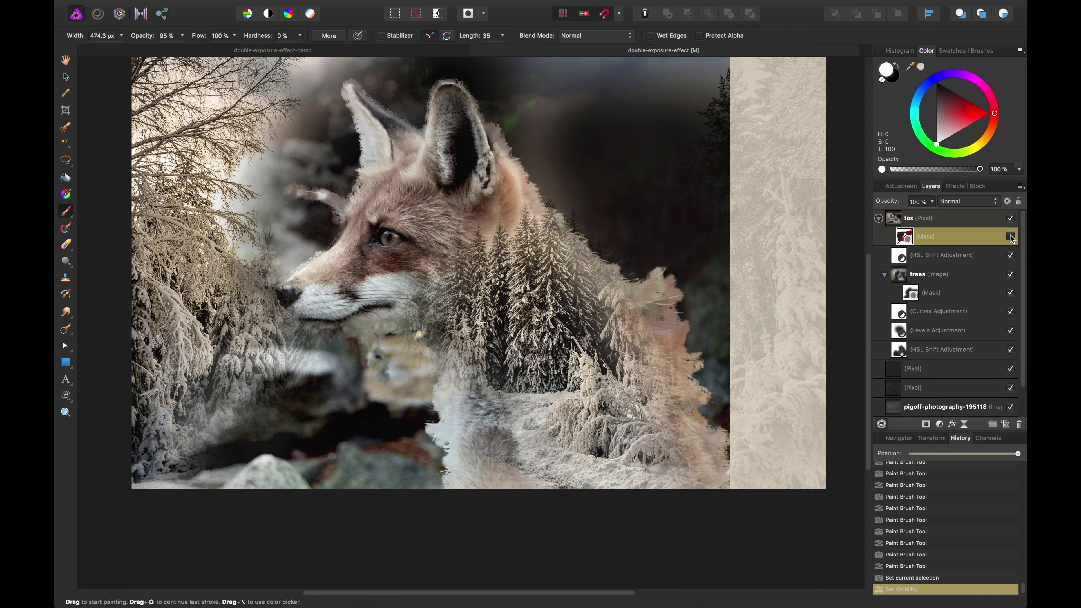
{"action": "left_click", "coordinate": [1011, 237]}
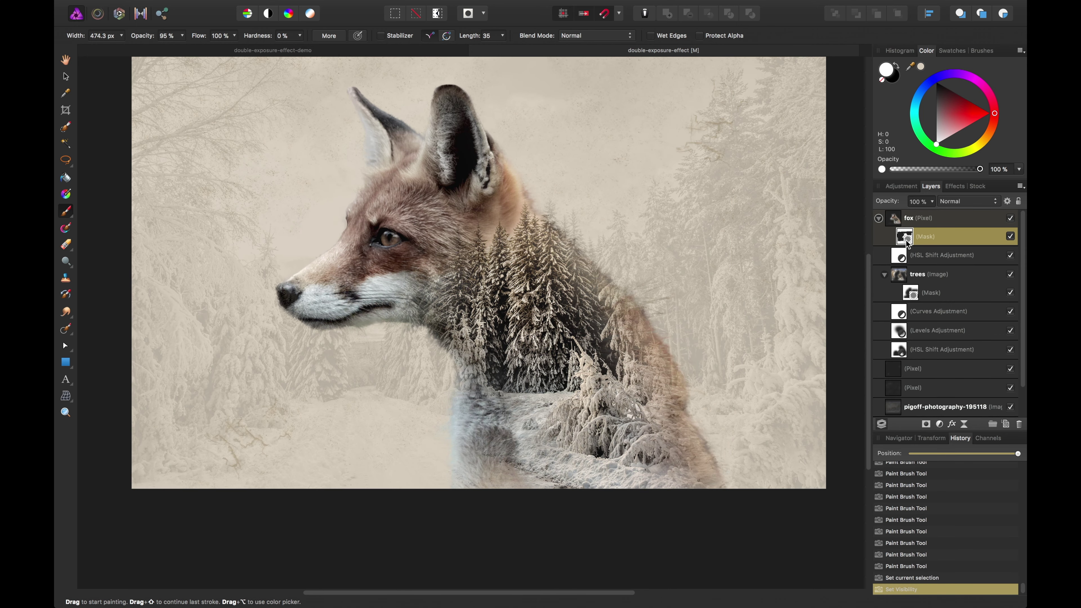
{"action": "left_click", "coordinate": [912, 297]}
{"action": "mouse_move", "coordinate": [546, 227]}
{"action": "left_mouse_down"}
{"action": "mouse_move", "coordinate": [645, 294]}
{"action": "mouse_move", "coordinate": [634, 301]}
{"action": "mouse_move", "coordinate": [664, 347]}
{"action": "mouse_move", "coordinate": [645, 306]}
{"action": "mouse_move", "coordinate": [626, 333]}
{"action": "mouse_move", "coordinate": [670, 393]}
{"action": "mouse_move", "coordinate": [658, 409]}
{"action": "mouse_move", "coordinate": [615, 403]}
{"action": "left_mouse_up"}
{"action": "key", "text": "super+z"}
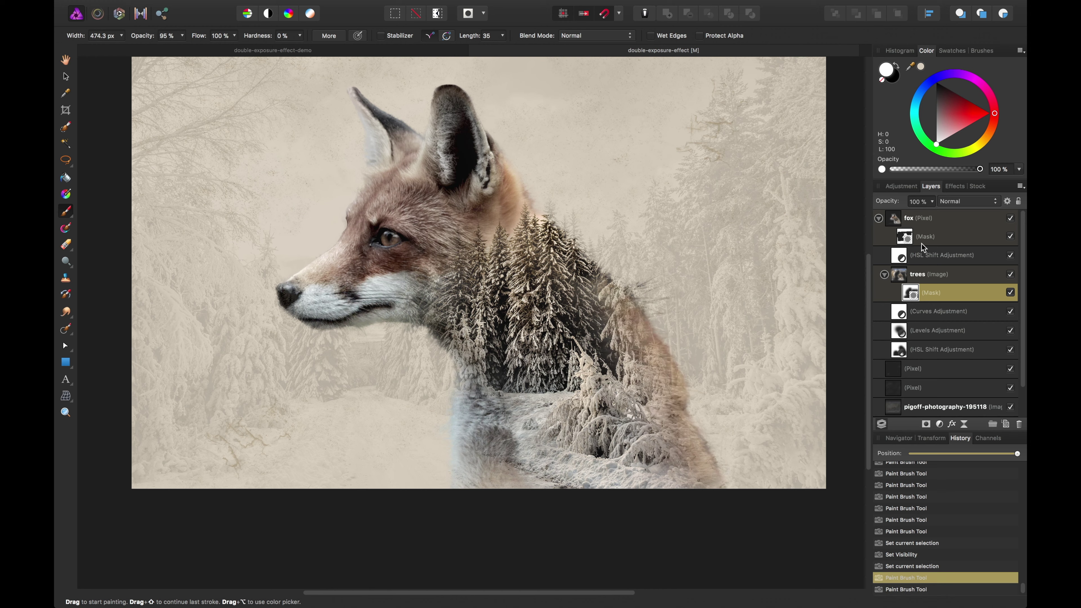
Step: Paint white on the fox's mask around the treetops along its upper back
{"action": "left_click", "coordinate": [903, 241]}
{"action": "left_click_drag", "start_coordinate": [620, 253], "coordinate": [600, 266]}
{"action": "mouse_move", "coordinate": [598, 264]}
{"action": "left_mouse_down"}
{"action": "mouse_move", "coordinate": [580, 245]}
{"action": "mouse_move", "coordinate": [592, 270]}
{"action": "mouse_move", "coordinate": [574, 241]}
{"action": "mouse_move", "coordinate": [568, 264]}
{"action": "mouse_move", "coordinate": [541, 226]}
{"action": "left_mouse_up"}
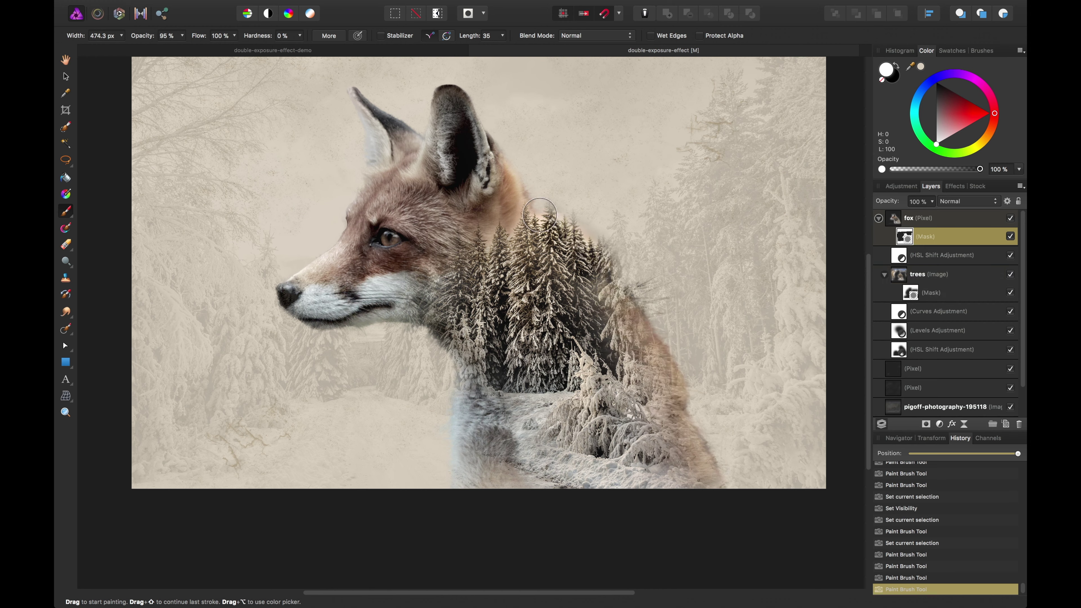
{"action": "left_click", "coordinate": [549, 204]}
{"action": "mouse_move", "coordinate": [586, 262]}
{"action": "left_mouse_down"}
{"action": "mouse_move", "coordinate": [607, 279]}
{"action": "mouse_move", "coordinate": [601, 310]}
{"action": "left_mouse_up"}
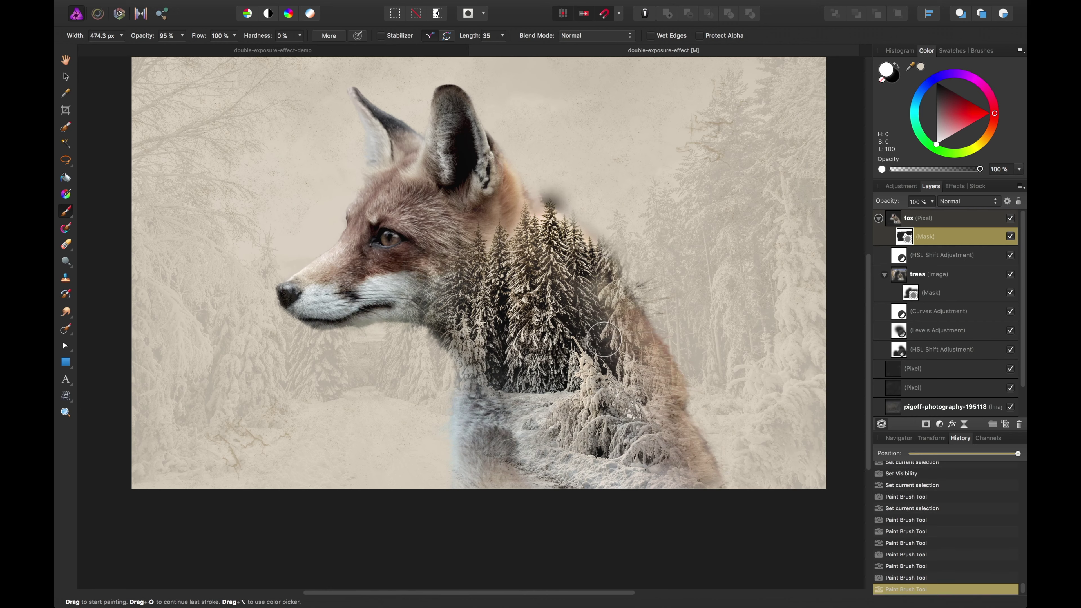
Step: Compare the fox without its mask, and paint black on the mask to hide the dark patch above the treetops
{"action": "key", "text": "x"}
{"action": "left_click_drag", "start_coordinate": [599, 163], "coordinate": [592, 188]}
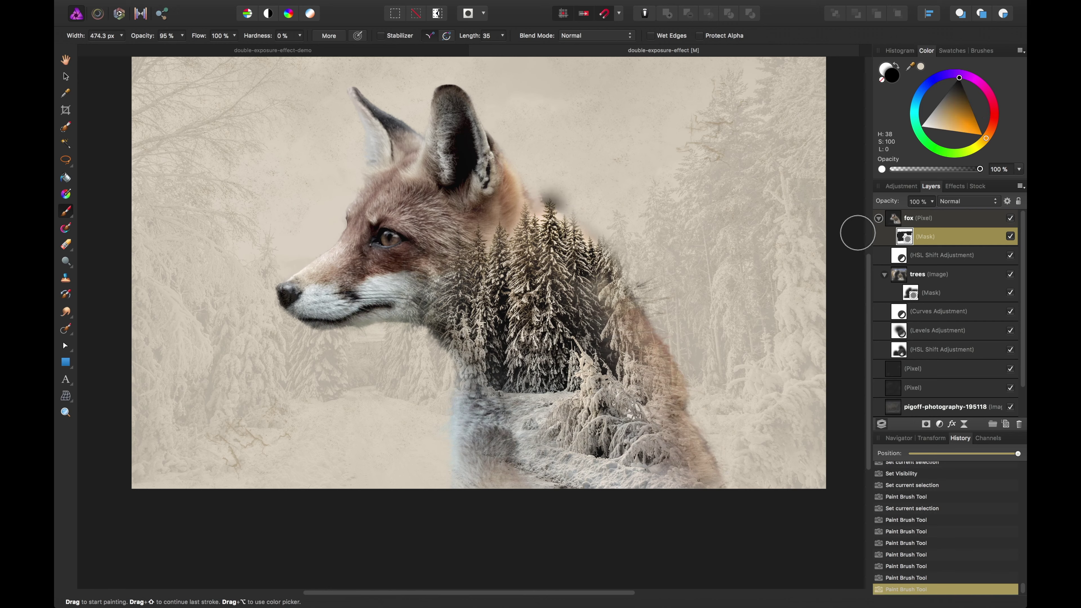
{"action": "left_click", "coordinate": [905, 237], "text": "shift"}
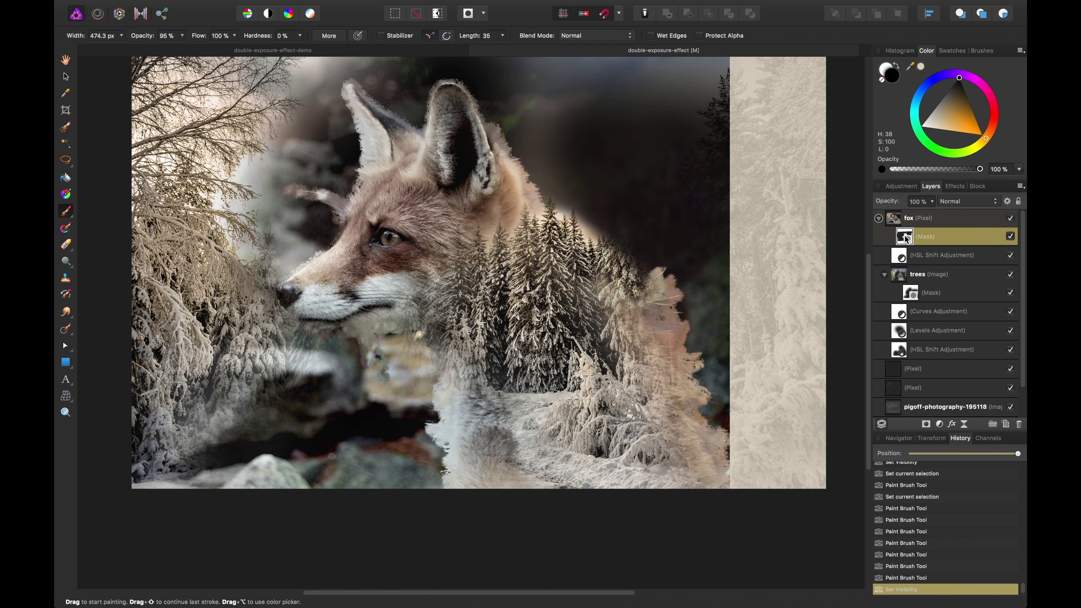
{"action": "left_click", "coordinate": [906, 237], "text": "shift"}
{"action": "left_click_drag", "start_coordinate": [571, 193], "coordinate": [545, 181]}
{"action": "left_click", "coordinate": [555, 183]}
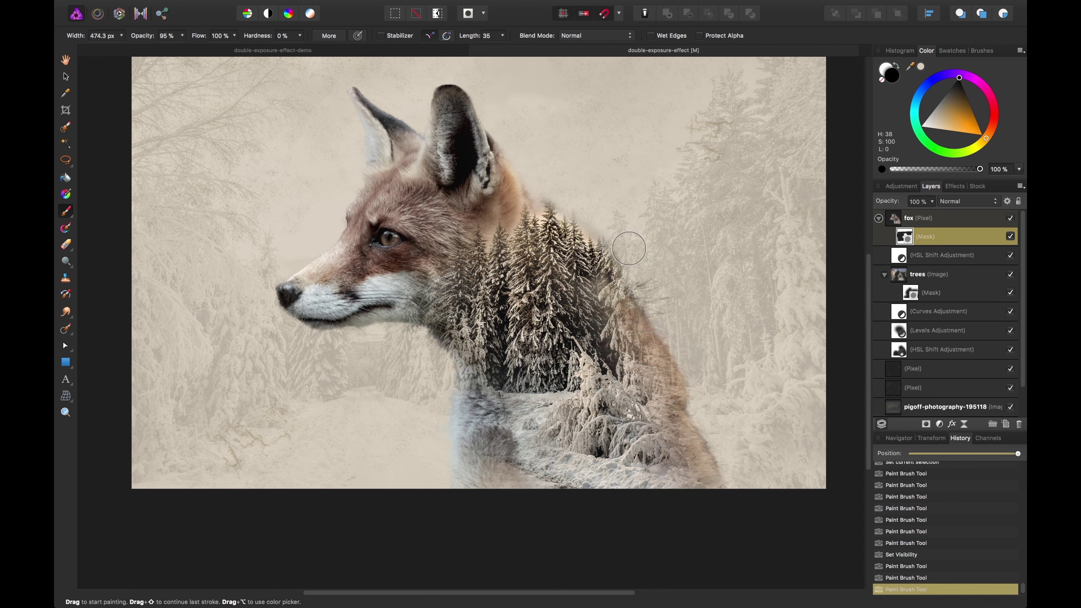
Step: Try cleaning the fox's neck edge with black on its mask using a 210.4 px brush at 76% hardness, and undo the latest strokes
{"action": "key", "text": "super+equal"}
{"action": "key", "text": "space"}
{"action": "left_click_drag", "start_coordinate": [633, 249], "coordinate": [382, 419]}
{"action": "key", "text": "bracketleft"}
{"action": "key", "text": "bracketleft"}
{"action": "key", "text": "bracketleft"}
{"action": "key", "text": "bracketleft"}
{"action": "key", "text": "bracketleft"}
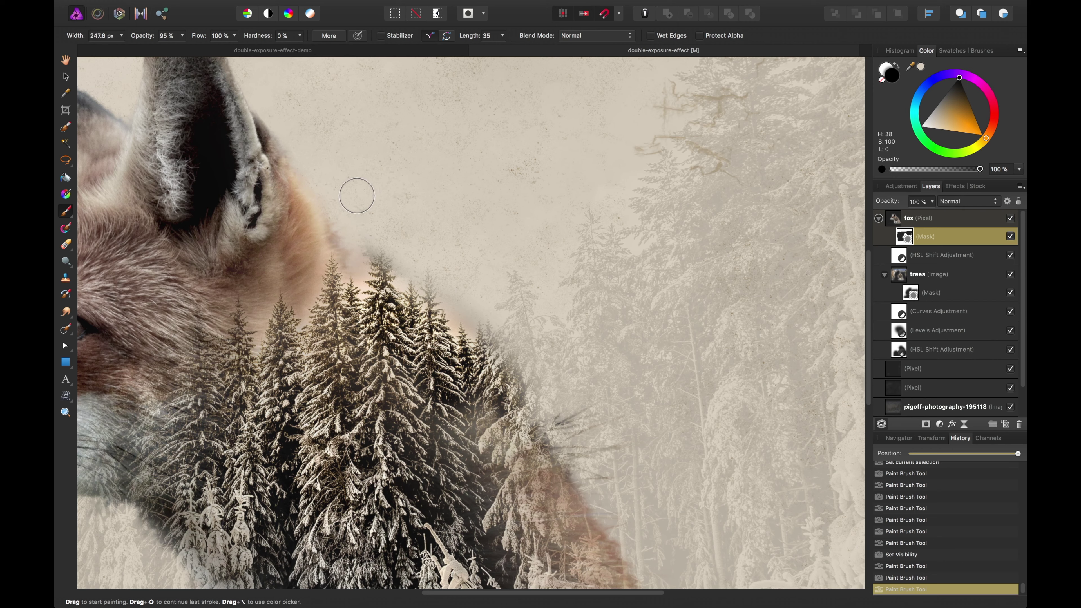
{"action": "mouse_move", "coordinate": [324, 180]}
{"action": "left_mouse_down"}
{"action": "mouse_move", "coordinate": [356, 245]}
{"action": "mouse_move", "coordinate": [337, 225]}
{"action": "mouse_move", "coordinate": [356, 269]}
{"action": "left_mouse_up"}
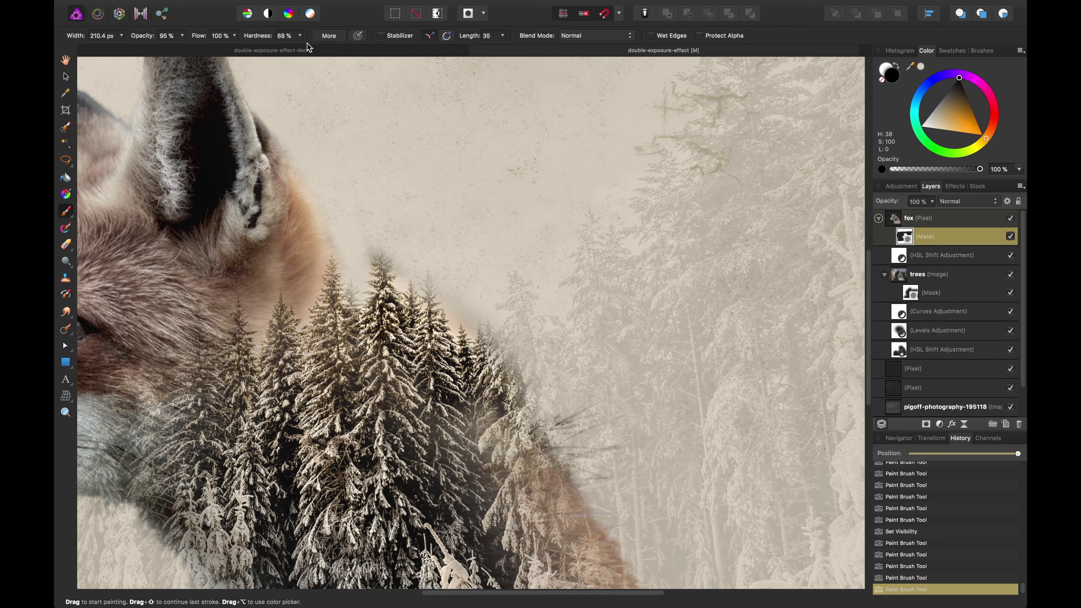
{"action": "left_click_drag", "start_coordinate": [307, 43], "coordinate": [301, 45]}
{"action": "mouse_move", "coordinate": [353, 231]}
{"action": "left_mouse_down"}
{"action": "mouse_move", "coordinate": [308, 164]}
{"action": "mouse_move", "coordinate": [356, 231]}
{"action": "left_mouse_up"}
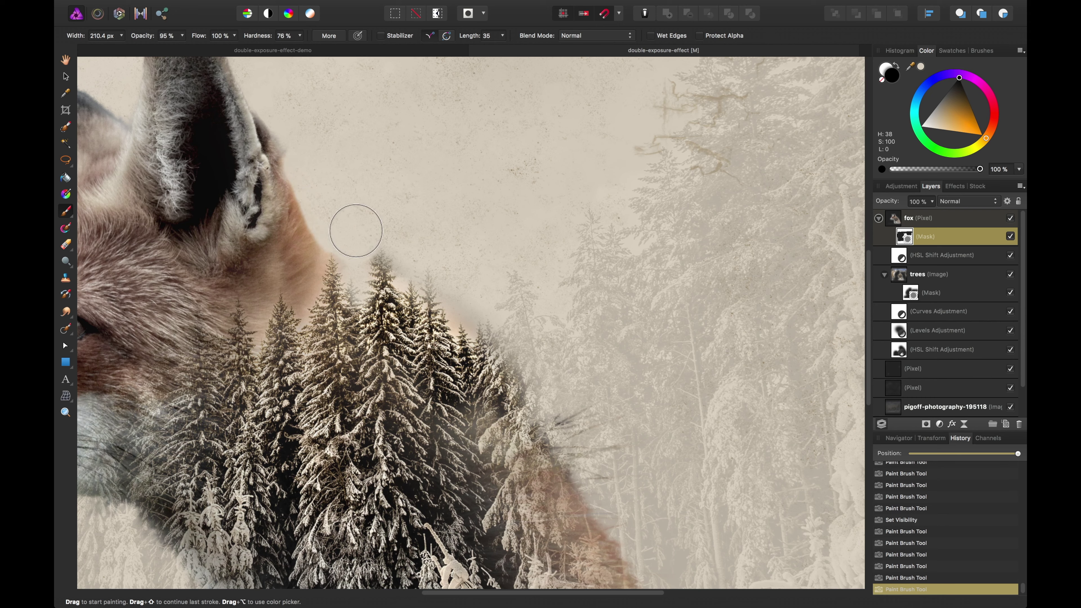
{"action": "key", "text": "super+z"}
{"action": "key", "text": "super+z"}
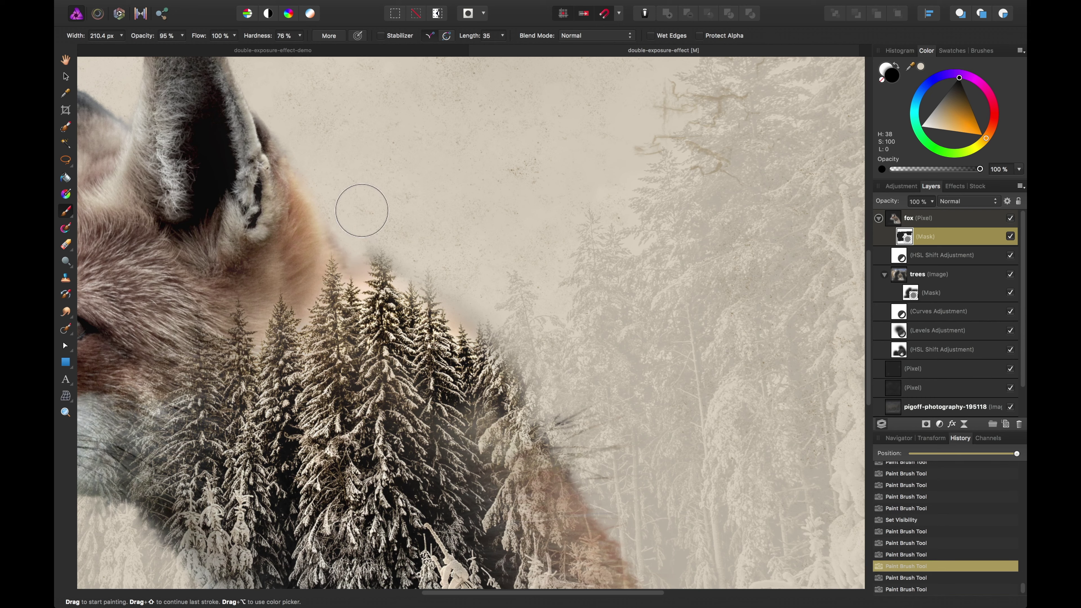
Step: Set the mask brush to 67.5 px width and 49% hardness for fine edge work above the treetops
{"action": "key", "text": "bracketleft"}
{"action": "key", "text": "bracketleft"}
{"action": "key", "text": "bracketleft"}
{"action": "key", "text": "bracketleft"}
{"action": "key", "text": "bracketleft"}
{"action": "key", "text": "bracketleft"}
{"action": "key", "text": "bracketleft"}
{"action": "key", "text": "bracketleft"}
{"action": "key", "text": "bracketleft"}
{"action": "key", "text": "bracketleft"}
{"action": "mouse_move", "coordinate": [473, 314]}
{"action": "left_mouse_down"}
{"action": "mouse_move", "coordinate": [470, 323]}
{"action": "mouse_move", "coordinate": [456, 302]}
{"action": "left_mouse_up"}
{"action": "key", "text": "shift+bracketleft"}
{"action": "key", "text": "shift+bracketleft"}
{"action": "key", "text": "shift+bracketleft"}
Step: Try touching up the fox's mask between the neck and treetops with the small brush, and undo the strokes
{"action": "mouse_move", "coordinate": [367, 279]}
{"action": "left_mouse_down"}
{"action": "mouse_move", "coordinate": [360, 252]}
{"action": "mouse_move", "coordinate": [381, 245]}
{"action": "mouse_move", "coordinate": [334, 232]}
{"action": "left_mouse_up"}
{"action": "key", "text": "z"}
{"action": "key", "text": "x"}
{"action": "key", "text": "b"}
{"action": "key", "text": "super+z"}
{"action": "key", "text": "x"}
{"action": "key", "text": "super+z"}
{"action": "key", "text": "super+minus"}
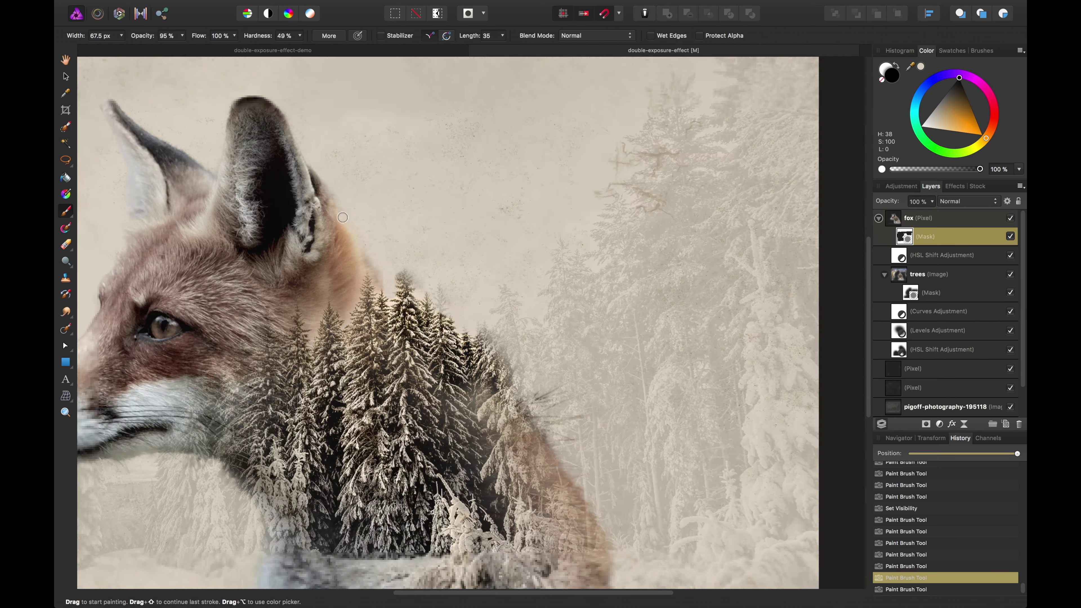
{"action": "key", "text": "super+z"}
{"action": "key", "text": "super+z"}
{"action": "key", "text": "super+z"}
{"action": "key", "text": "super+z"}
{"action": "key", "text": "super+z"}
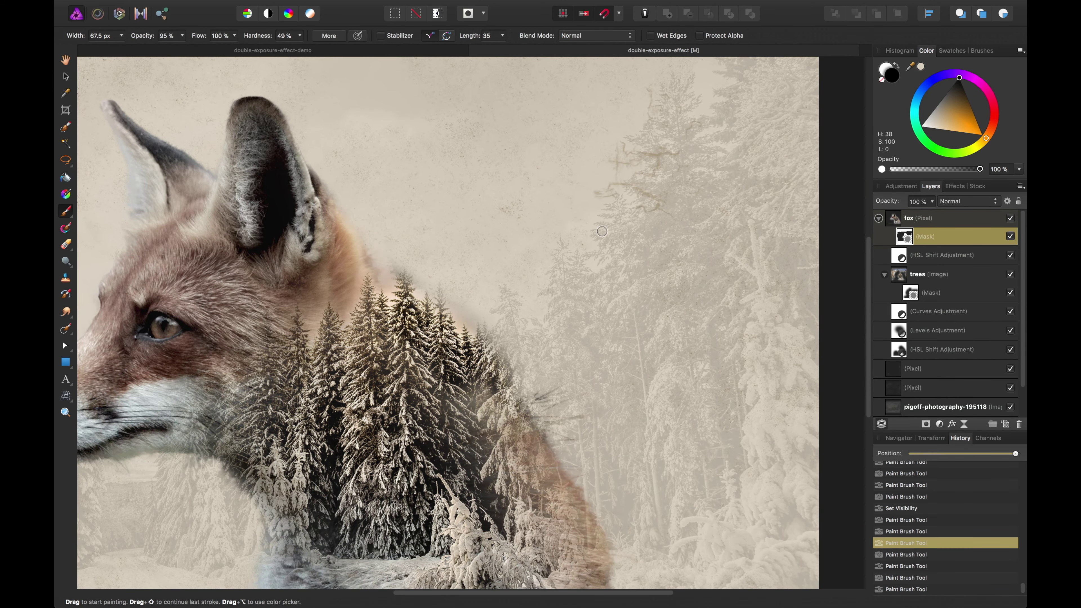
Step: Undo the brush strokes on the fox's mask around the neck and treetops, back to before the dark patch was painted
{"action": "key", "text": "super+z"}
{"action": "key", "text": "super+z"}
{"action": "key", "text": "super+z"}
{"action": "key", "text": "super+z"}
{"action": "key", "text": "super+z"}
{"action": "key", "text": "super+z"}
{"action": "key", "text": "super+z"}
{"action": "key", "text": "super+z"}
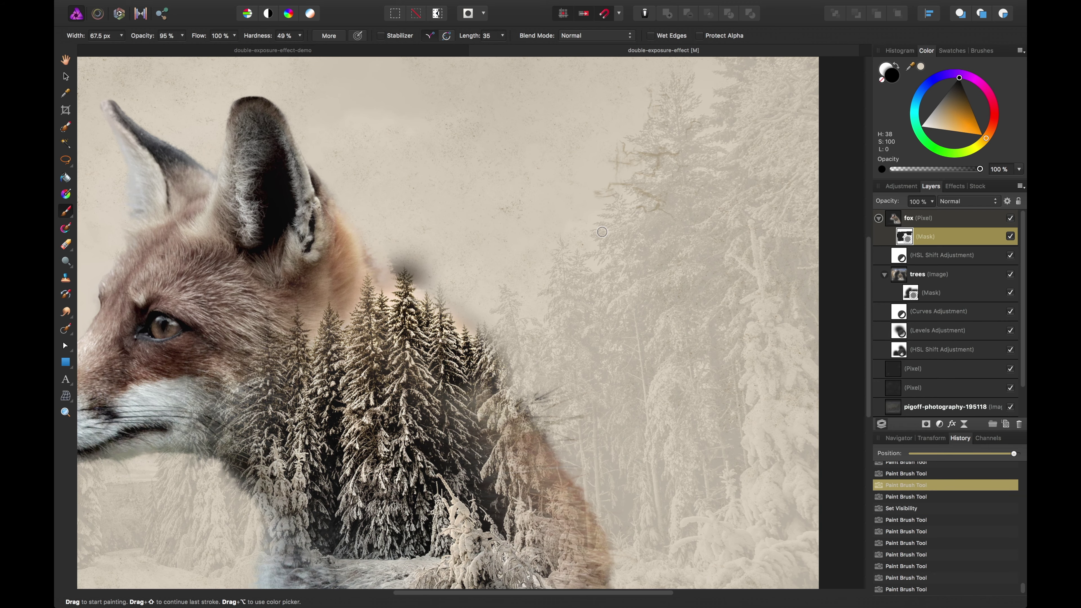
{"action": "key", "text": "super+z"}
{"action": "key", "text": "super+z"}
{"action": "key", "text": "super+z"}
{"action": "key", "text": "super+z"}
{"action": "key", "text": "super+z"}
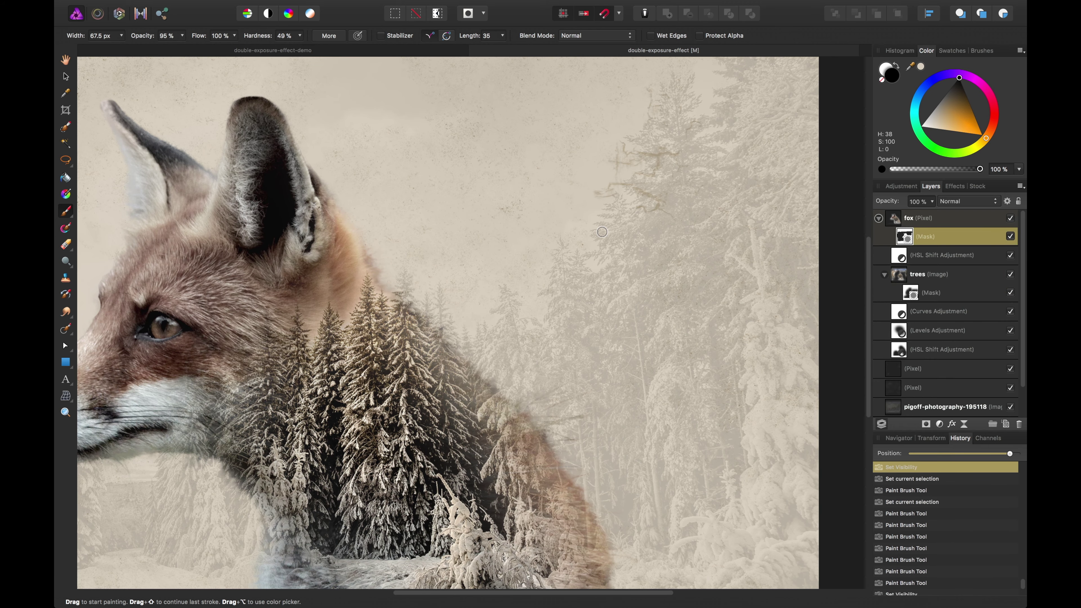
Step: Examine the whole composition, checking how the fox's neck edge blends into the treetops and background
{"action": "key", "text": "v"}
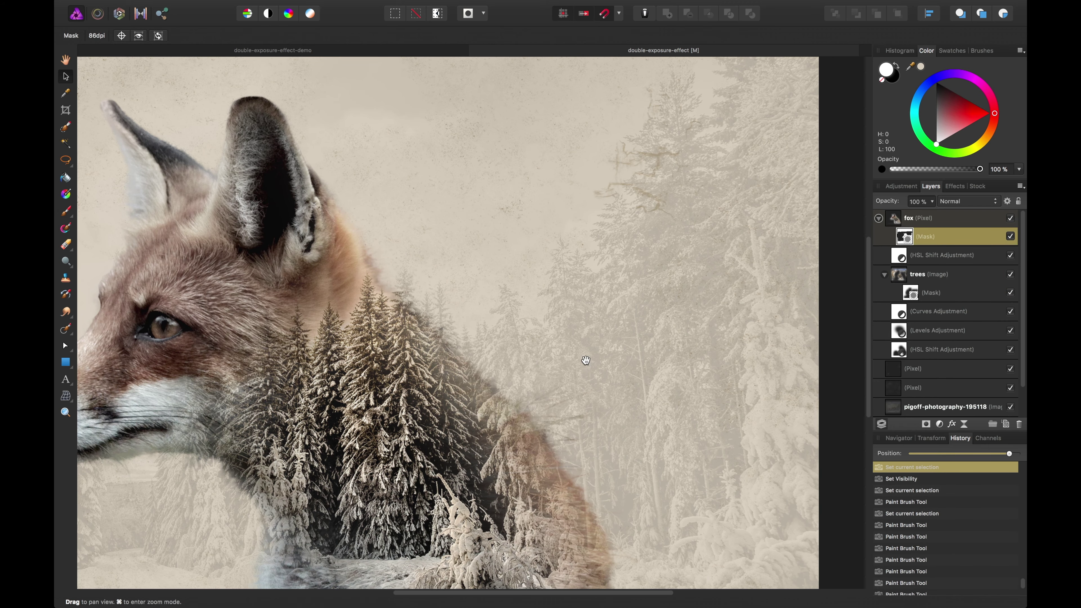
{"action": "key", "text": "super+minus"}
{"action": "key", "text": "super+minus"}
{"action": "key", "text": "super+minus"}
{"action": "key", "text": "super+plus"}
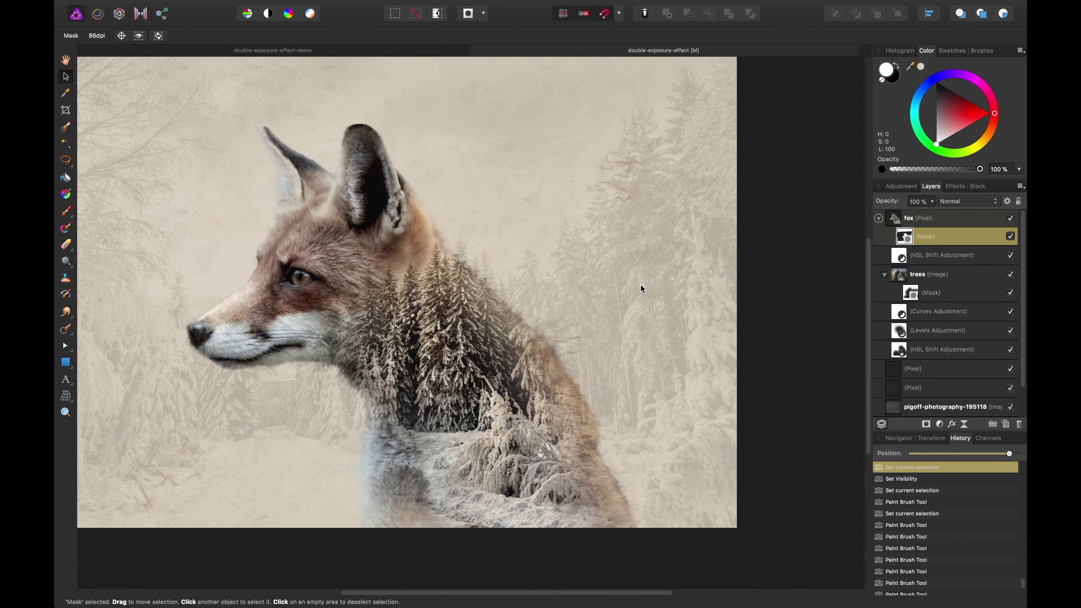
{"action": "key", "text": "space"}
{"action": "left_click_drag", "start_coordinate": [758, 262], "coordinate": [804, 265]}
{"action": "left_click_drag", "start_coordinate": [714, 286], "coordinate": [723, 307]}
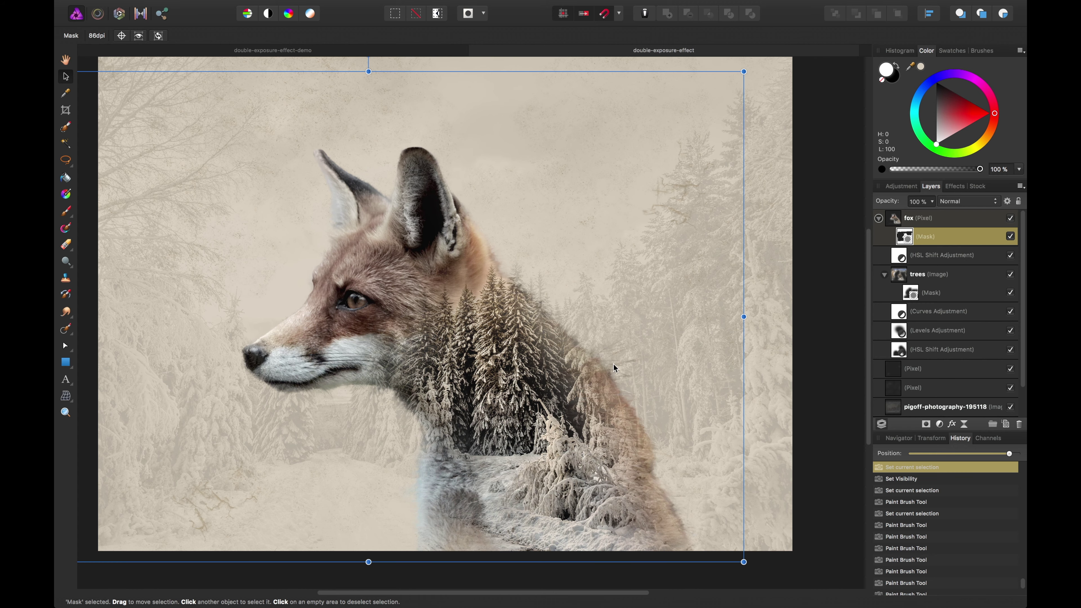
{"action": "scroll", "coordinate": [688, 355], "scroll_direction": "right", "scroll_amount": 2}
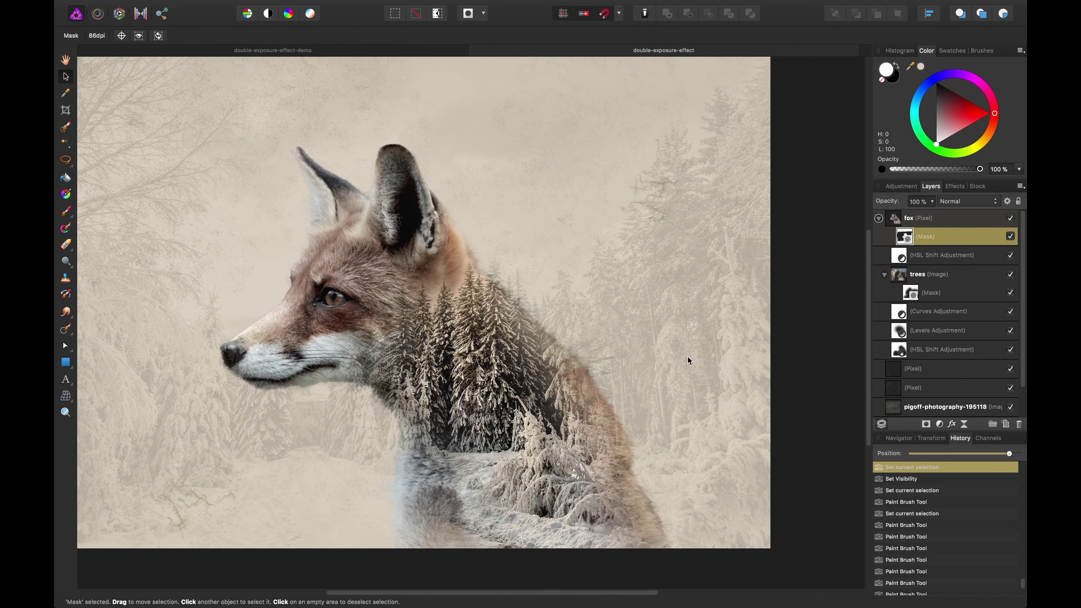
Step: Collapse the trees layer and the fox layer in the layer stack, leaving the fox layer selected
{"action": "left_click", "coordinate": [532, 383]}
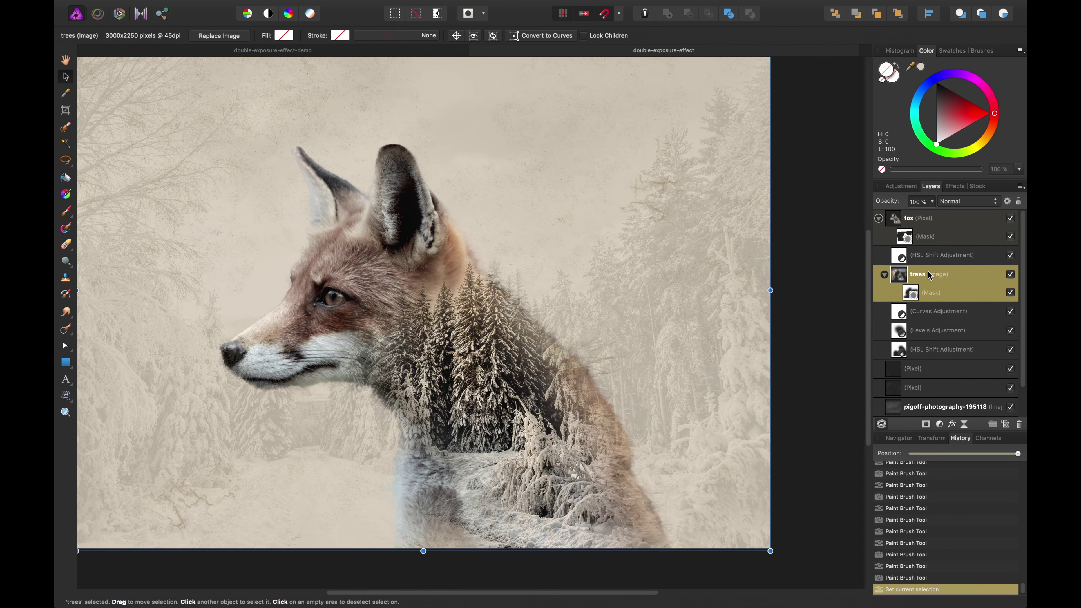
{"action": "left_click", "coordinate": [884, 275]}
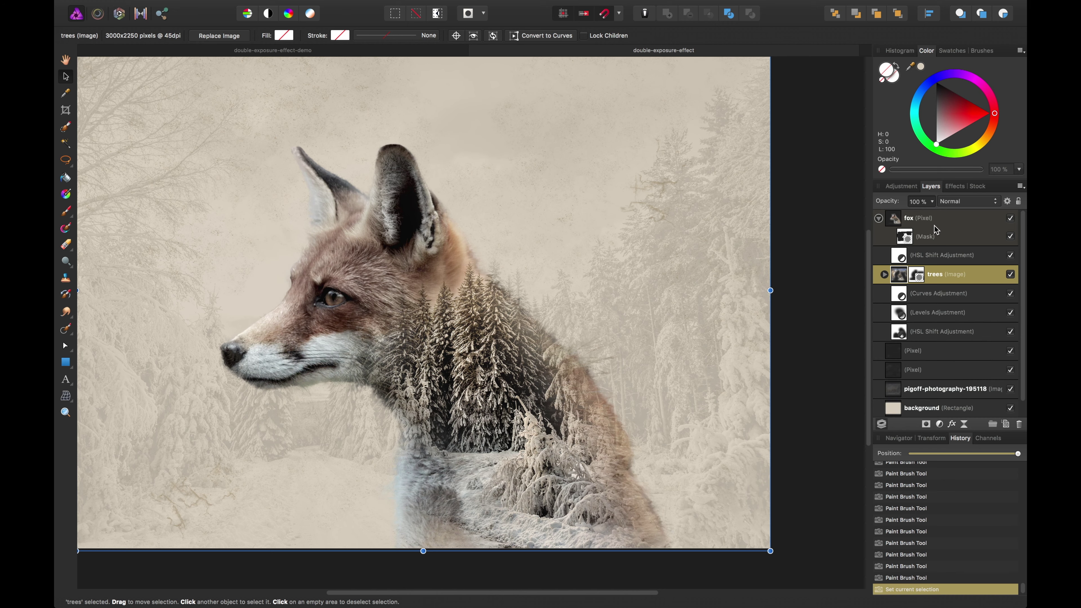
{"action": "left_click", "coordinate": [883, 217]}
{"action": "left_click", "coordinate": [879, 219]}
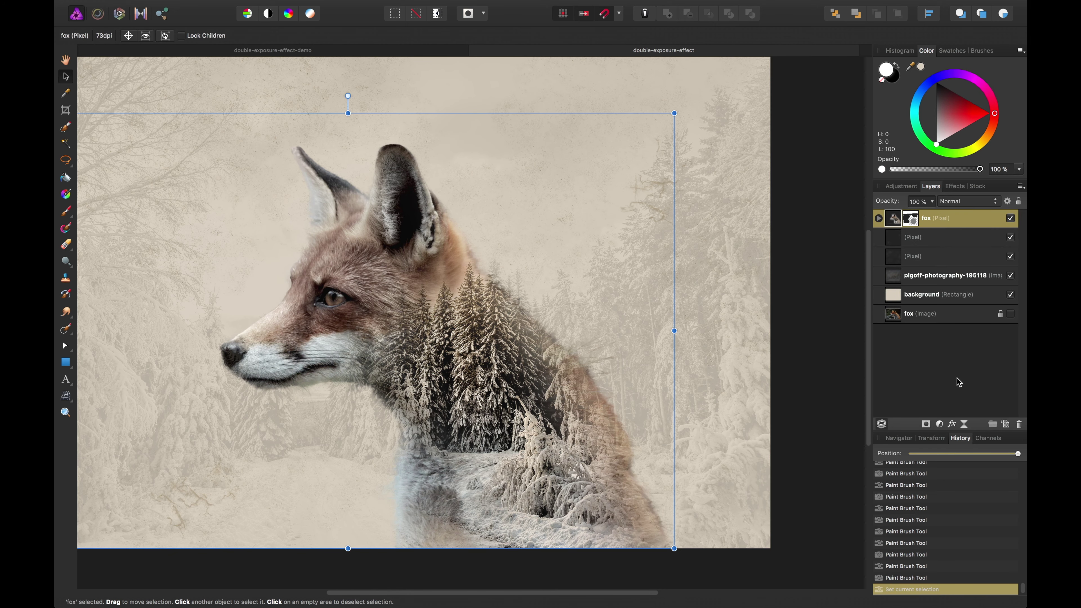
Step: Try an Outer Shadow effect on the fox layer with 100 px radius, 26% opacity, 0.4 px offset and 0% intensity
{"action": "left_click", "coordinate": [952, 424]}
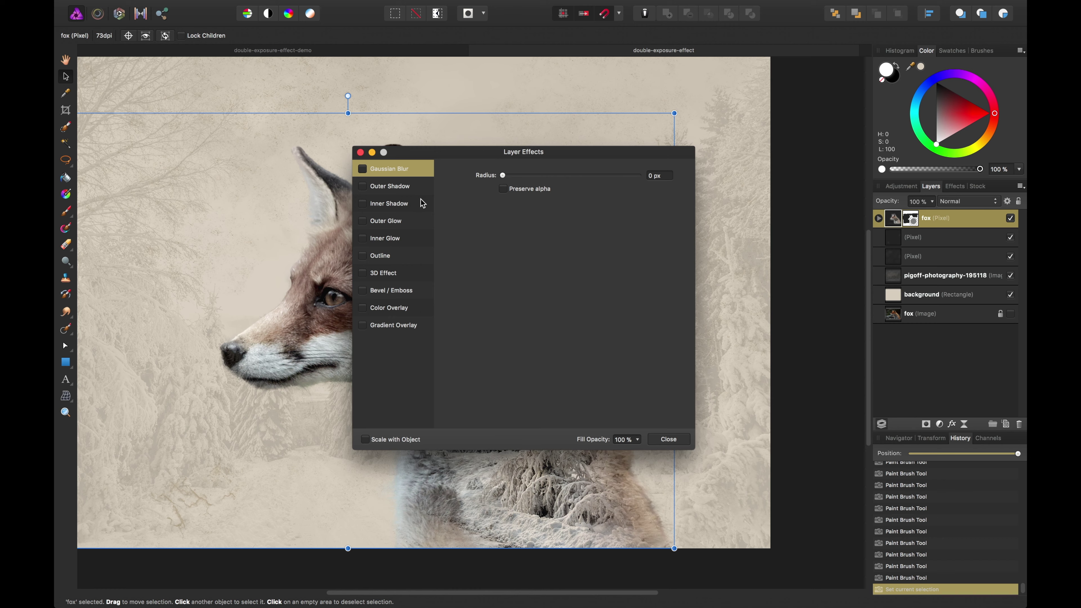
{"action": "left_click", "coordinate": [367, 187]}
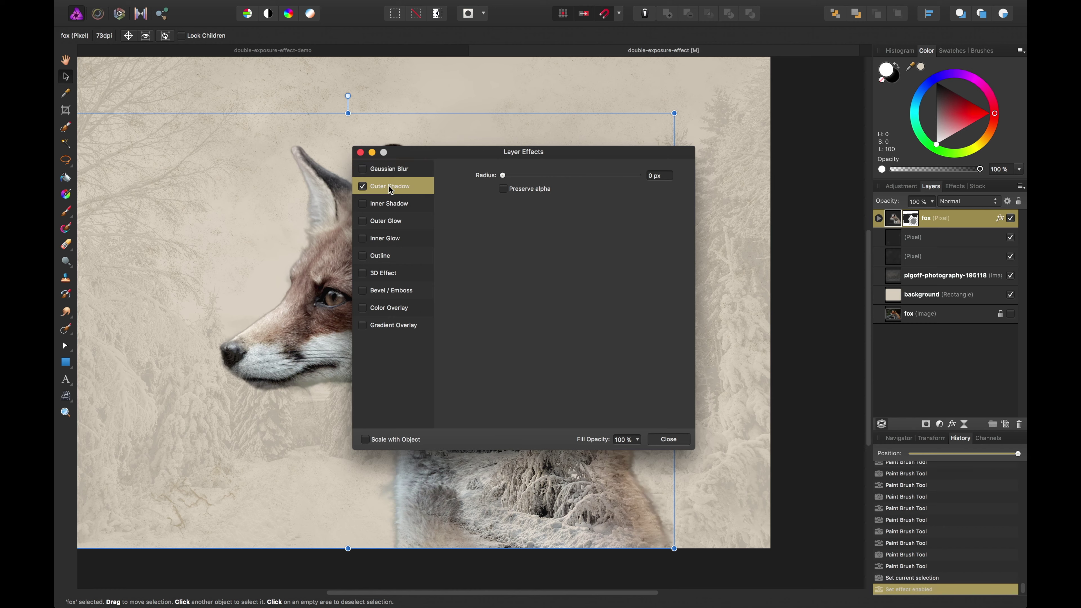
{"action": "left_click_drag", "start_coordinate": [550, 151], "coordinate": [694, 149]}
{"action": "left_click", "coordinate": [673, 260]}
{"action": "left_click_drag", "start_coordinate": [646, 201], "coordinate": [783, 201]}
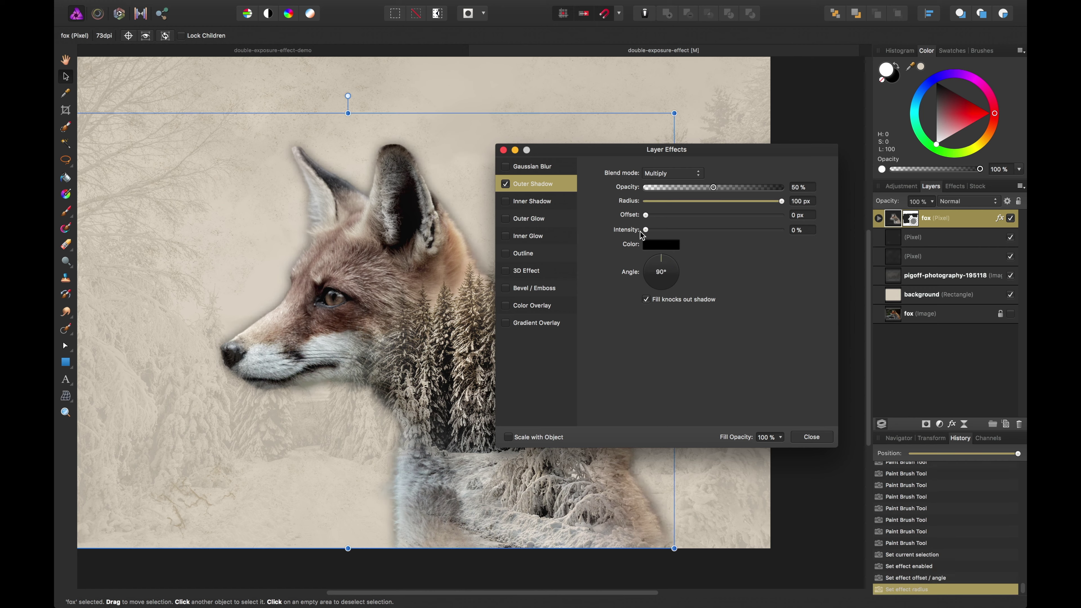
{"action": "left_click", "coordinate": [670, 188]}
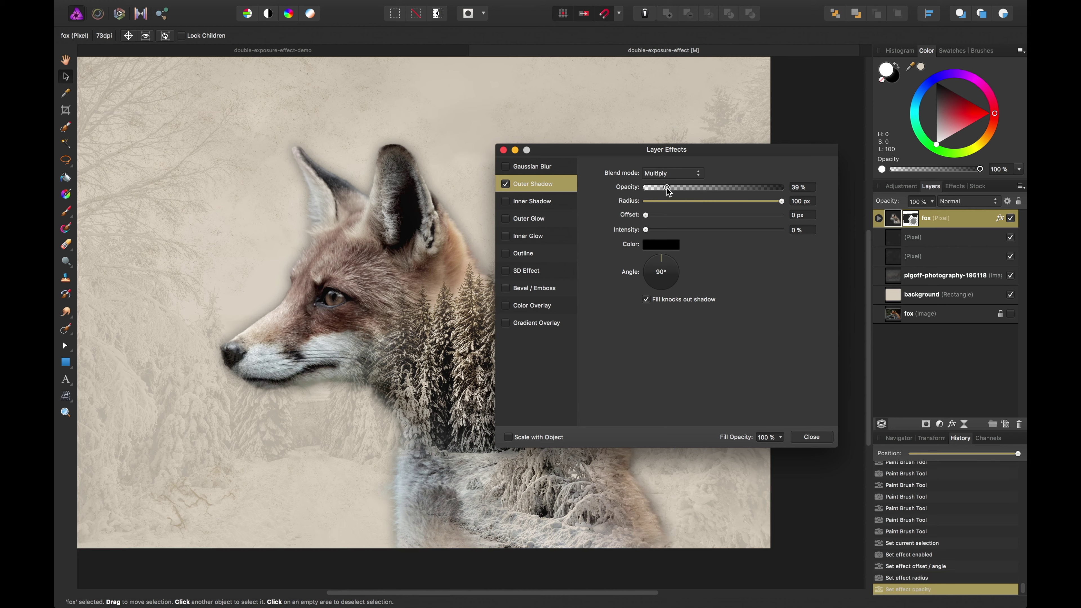
{"action": "left_click", "coordinate": [647, 230]}
{"action": "left_click", "coordinate": [657, 215]}
{"action": "left_click", "coordinate": [812, 437]}
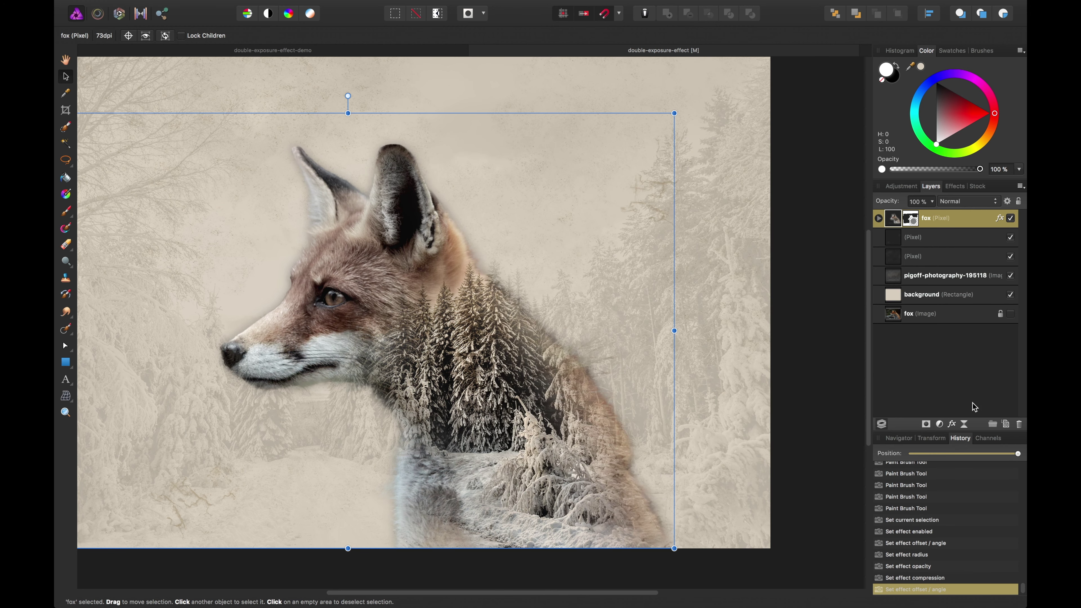
Step: Turn off the fox layer's Outer Shadow effect and close the layer effects
{"action": "left_click", "coordinate": [1001, 218]}
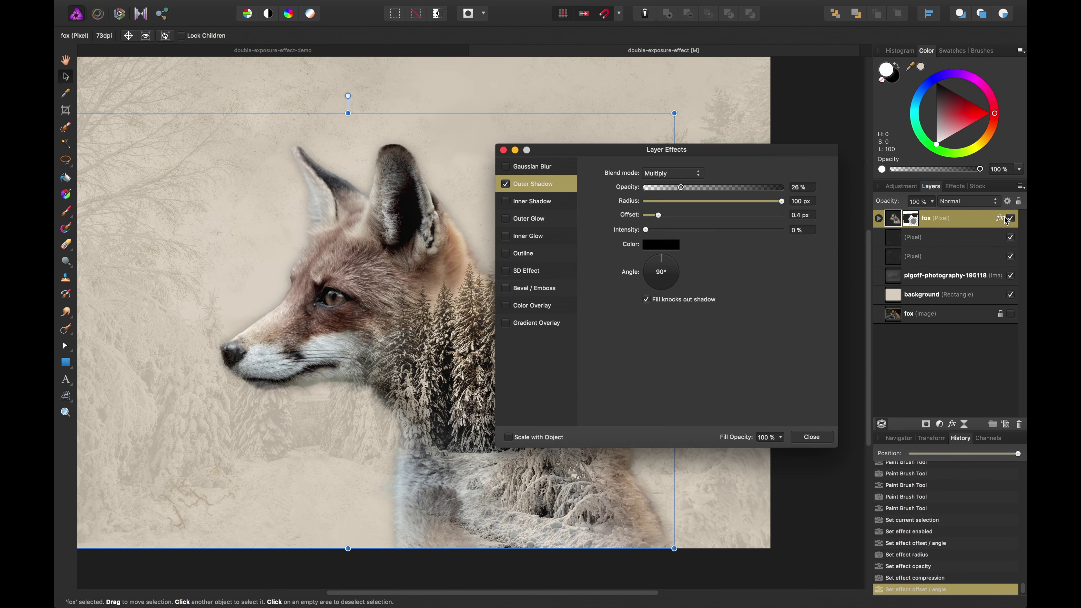
{"action": "left_click", "coordinate": [505, 184]}
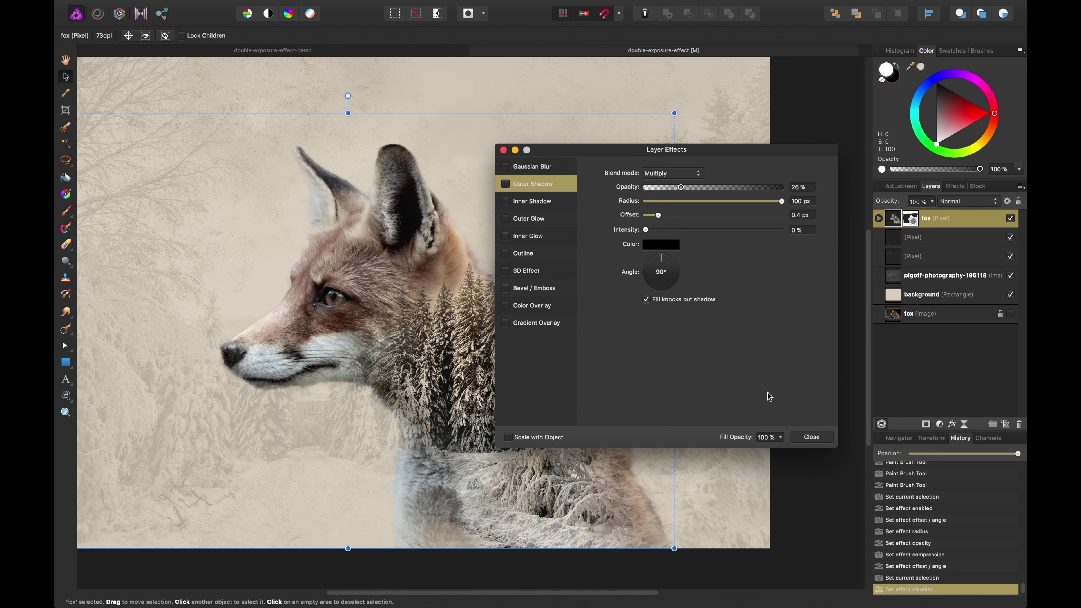
{"action": "left_click", "coordinate": [811, 437]}
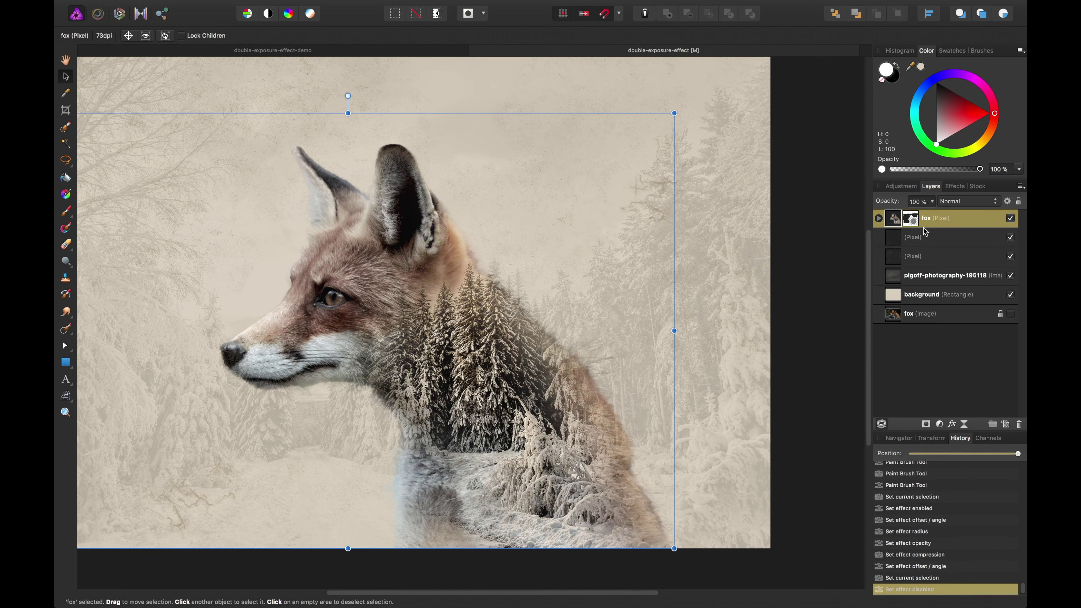
Step: Add a new pixel layer and place it directly beneath the fox layer
{"action": "left_click", "coordinate": [1006, 424]}
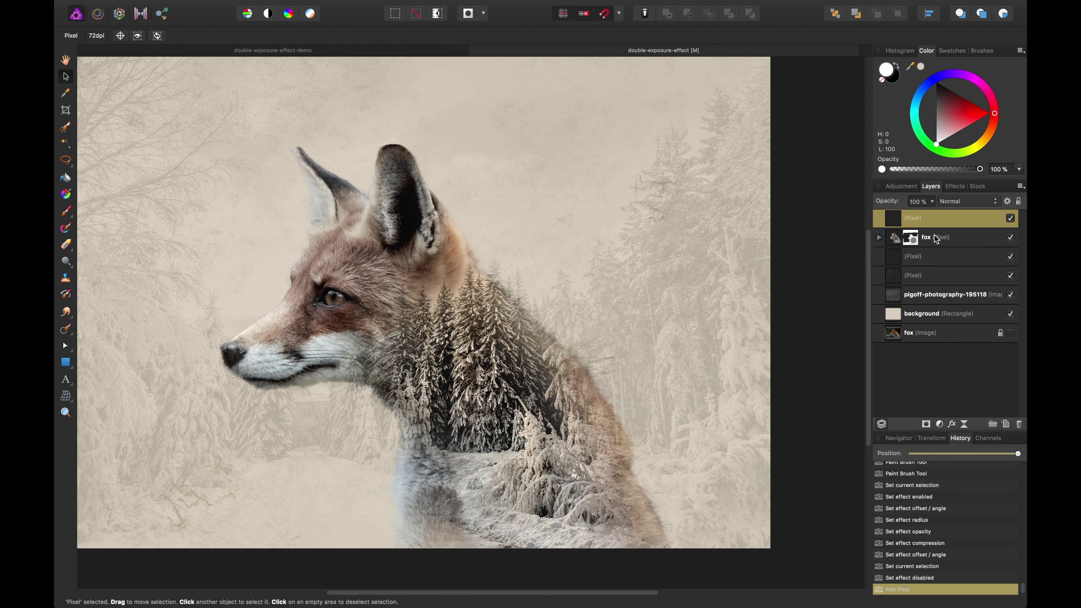
{"action": "left_click_drag", "start_coordinate": [916, 223], "coordinate": [899, 252]}
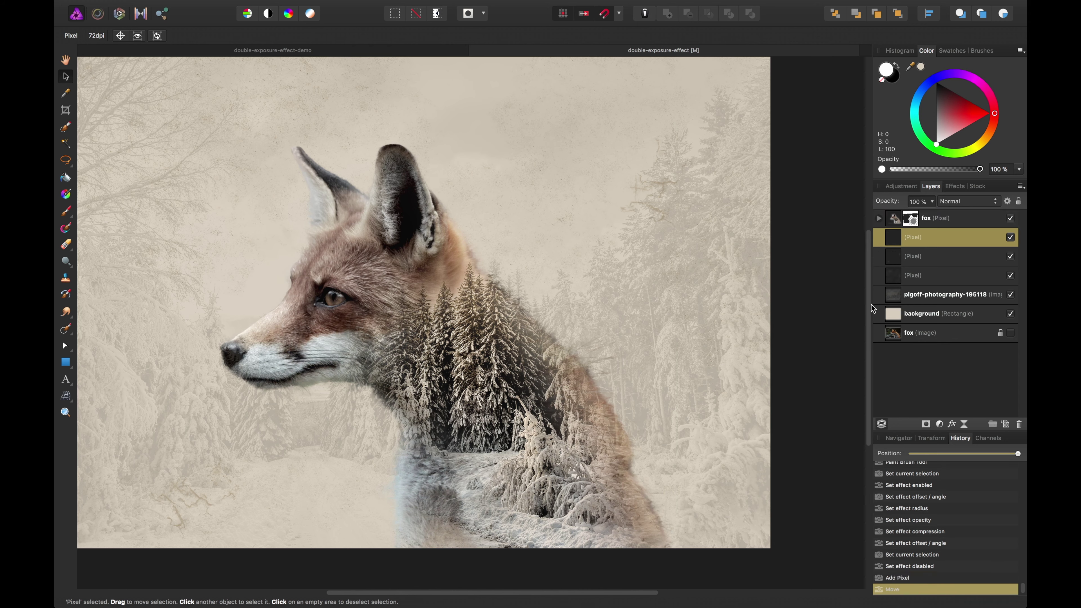
Step: Sample the background beige and set the paint brush to 1269.8 px width, 25% opacity and 0% hardness
{"action": "key", "text": "b"}
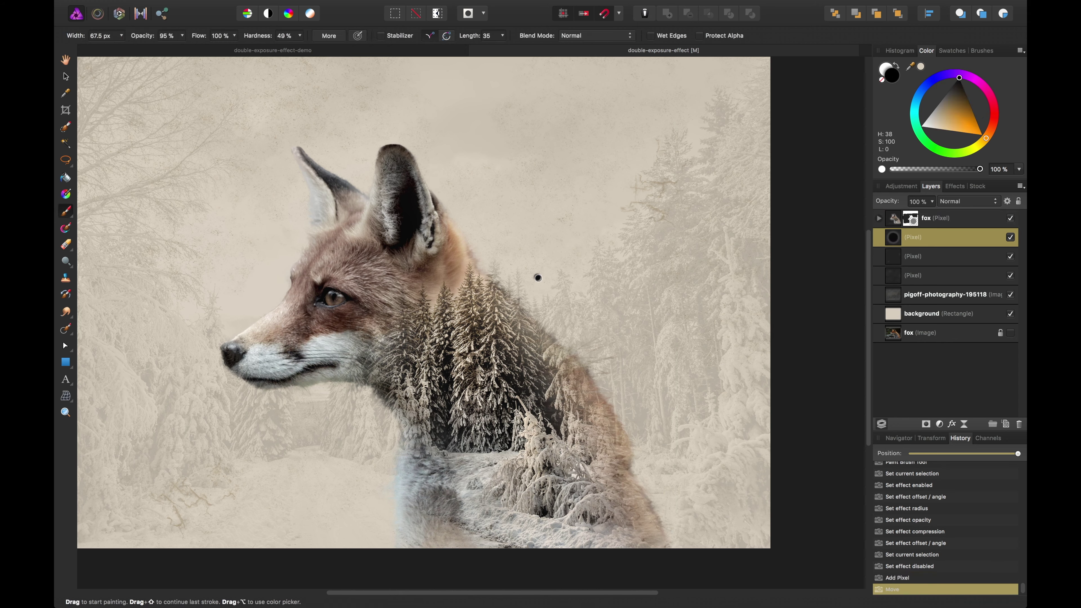
{"action": "mouse_move", "coordinate": [705, 277]}
{"action": "left_mouse_down"}
{"action": "mouse_move", "coordinate": [671, 262]}
{"action": "mouse_move", "coordinate": [658, 280]}
{"action": "left_mouse_up"}
{"action": "key", "text": "bracketright"}
{"action": "key", "text": "bracketright"}
{"action": "key", "text": "bracketright"}
{"action": "key", "text": "bracketright"}
{"action": "key", "text": "bracketright"}
{"action": "key", "text": "bracketright"}
{"action": "key", "text": "bracketright"}
{"action": "key", "text": "bracketright"}
{"action": "key", "text": "bracketright"}
{"action": "key", "text": "bracketright"}
{"action": "key", "text": "bracketright"}
{"action": "key", "text": "bracketright"}
{"action": "key", "text": "bracketright"}
{"action": "key", "text": "bracketright"}
{"action": "key", "text": "2"}
{"action": "key", "text": "5"}
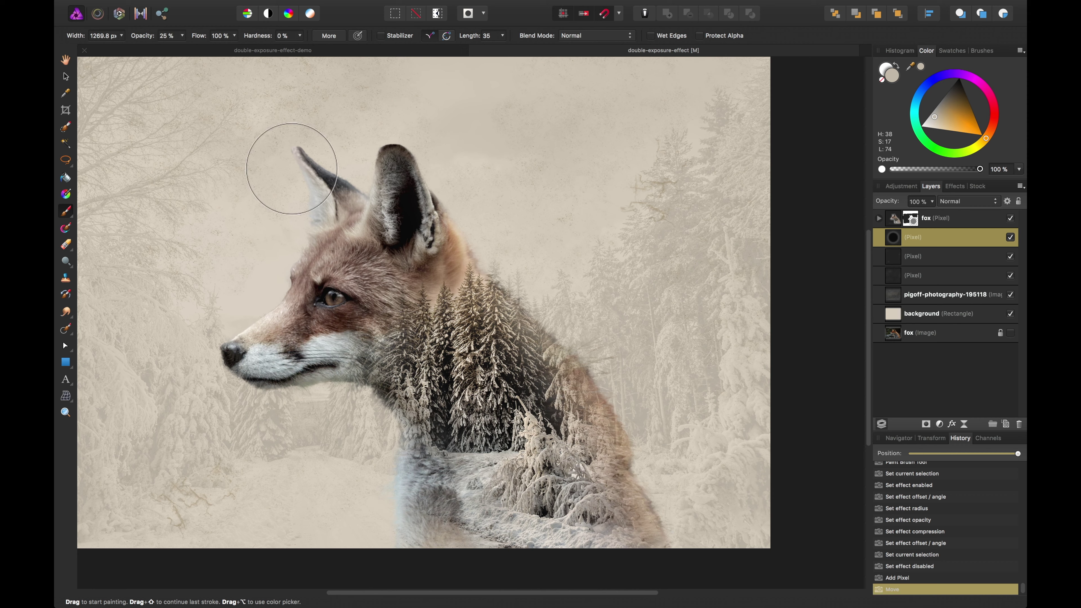
Step: Darken the brush colour to 43 lightness and paint soft shadows behind the fox's neck, back, muzzle and chest
{"action": "left_click_drag", "start_coordinate": [562, 297], "coordinate": [560, 302]}
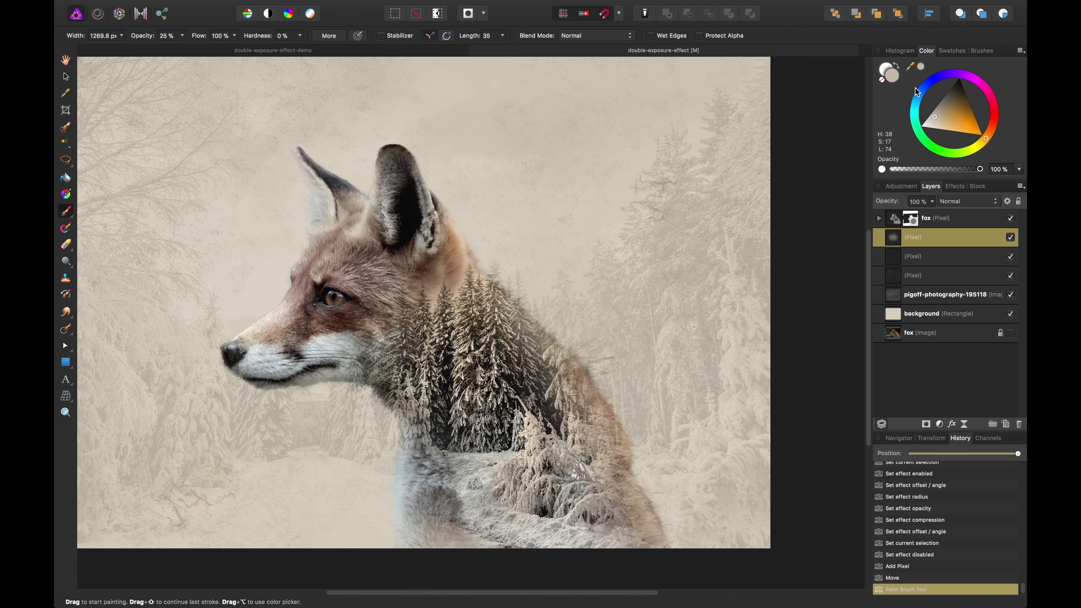
{"action": "left_click_drag", "start_coordinate": [944, 99], "coordinate": [948, 104]}
{"action": "mouse_move", "coordinate": [543, 375]}
{"action": "left_mouse_down"}
{"action": "mouse_move", "coordinate": [573, 332]}
{"action": "mouse_move", "coordinate": [608, 347]}
{"action": "mouse_move", "coordinate": [654, 422]}
{"action": "mouse_move", "coordinate": [645, 460]}
{"action": "left_mouse_up"}
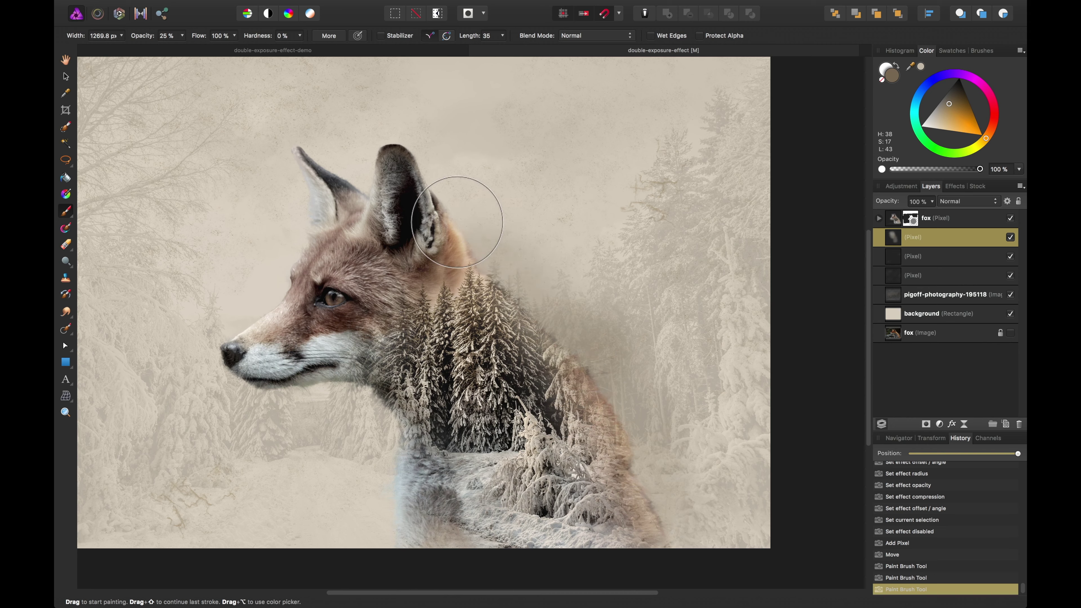
{"action": "mouse_move", "coordinate": [339, 367]}
{"action": "left_mouse_down"}
{"action": "mouse_move", "coordinate": [362, 479]}
{"action": "mouse_move", "coordinate": [405, 560]}
{"action": "mouse_move", "coordinate": [401, 584]}
{"action": "left_mouse_up"}
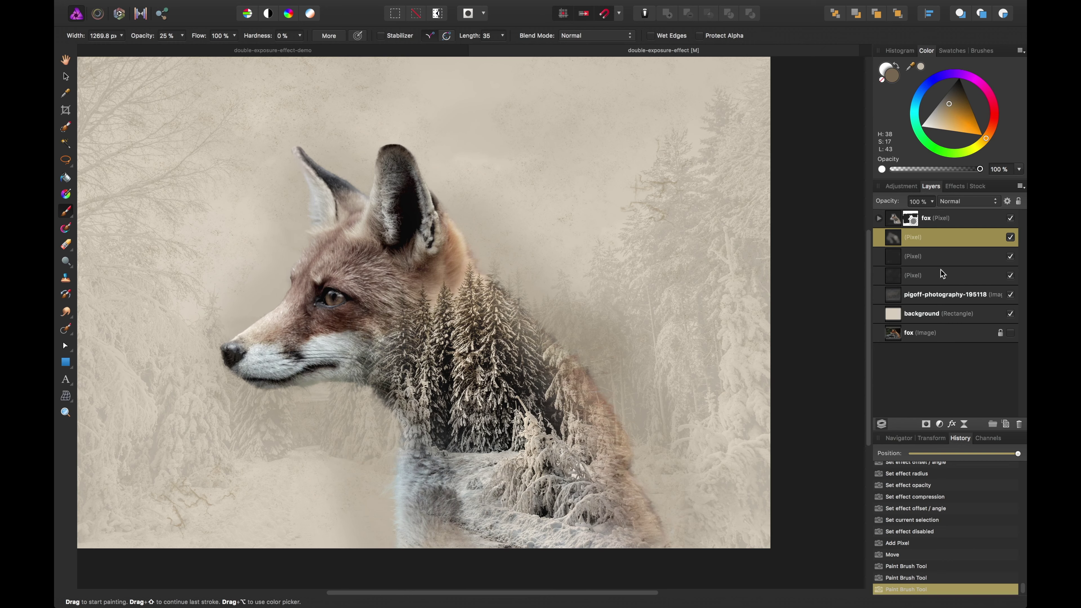
Step: Lower the painted shadow layer's opacity to 46%, keeping its Normal blend mode
{"action": "left_click", "coordinate": [939, 200]}
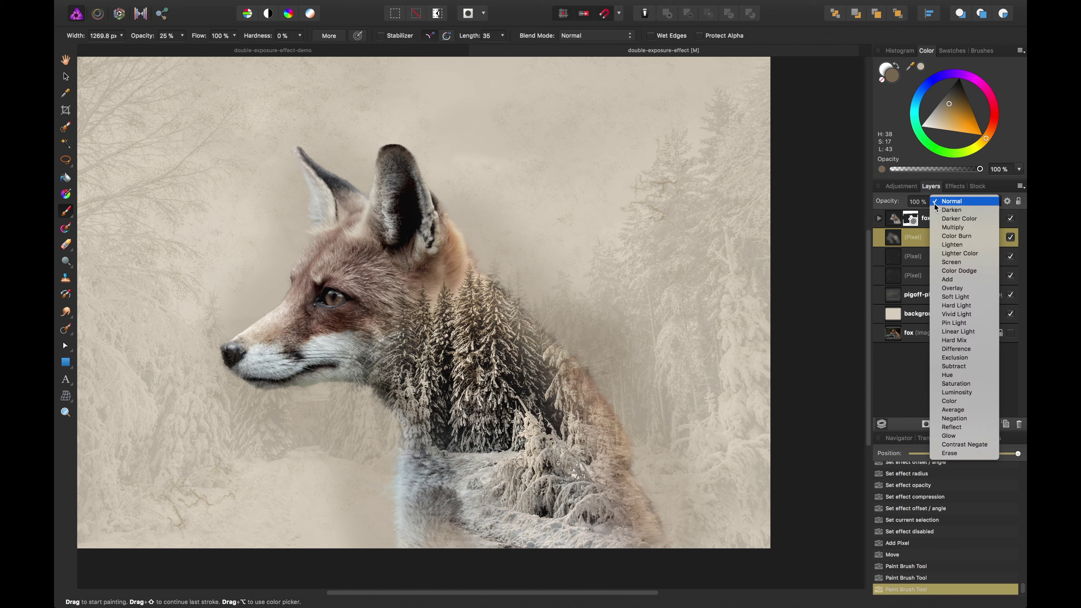
{"action": "left_click", "coordinate": [912, 201]}
{"action": "left_click", "coordinate": [932, 202]}
{"action": "left_click_drag", "start_coordinate": [930, 213], "coordinate": [880, 221]}
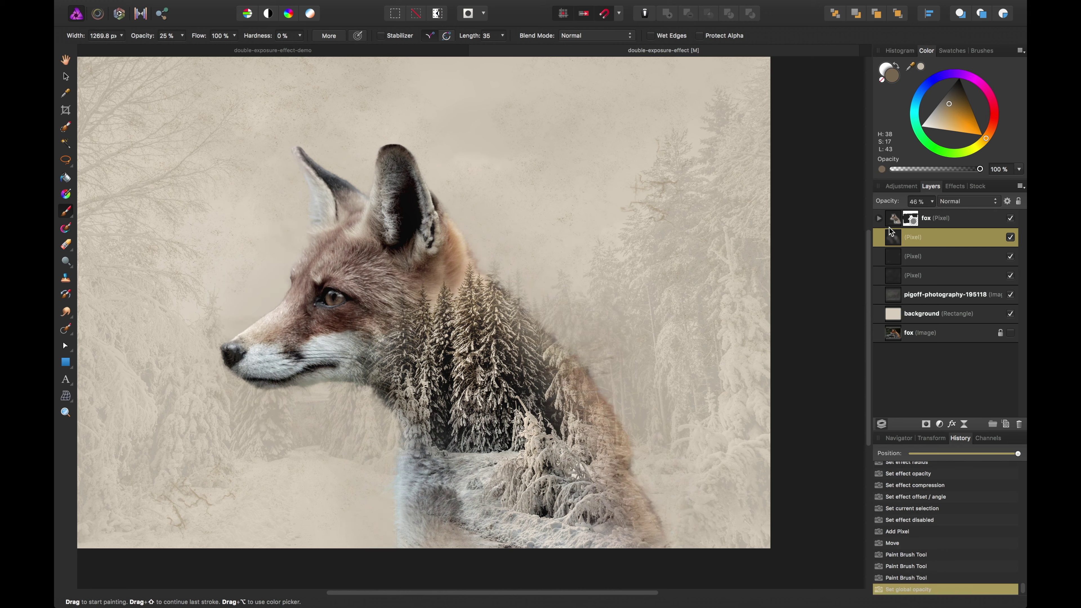
Step: Duplicate the painted shadow layer and group the two copies
{"action": "key", "text": "super+j"}
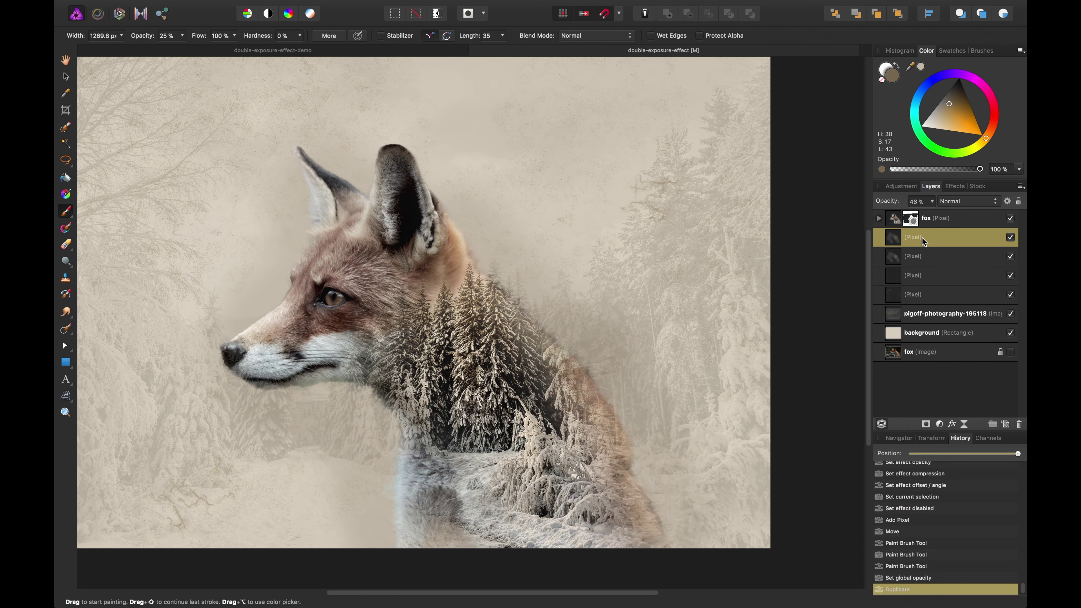
{"action": "left_click", "coordinate": [947, 255], "text": "shift"}
{"action": "key", "text": "super+g"}
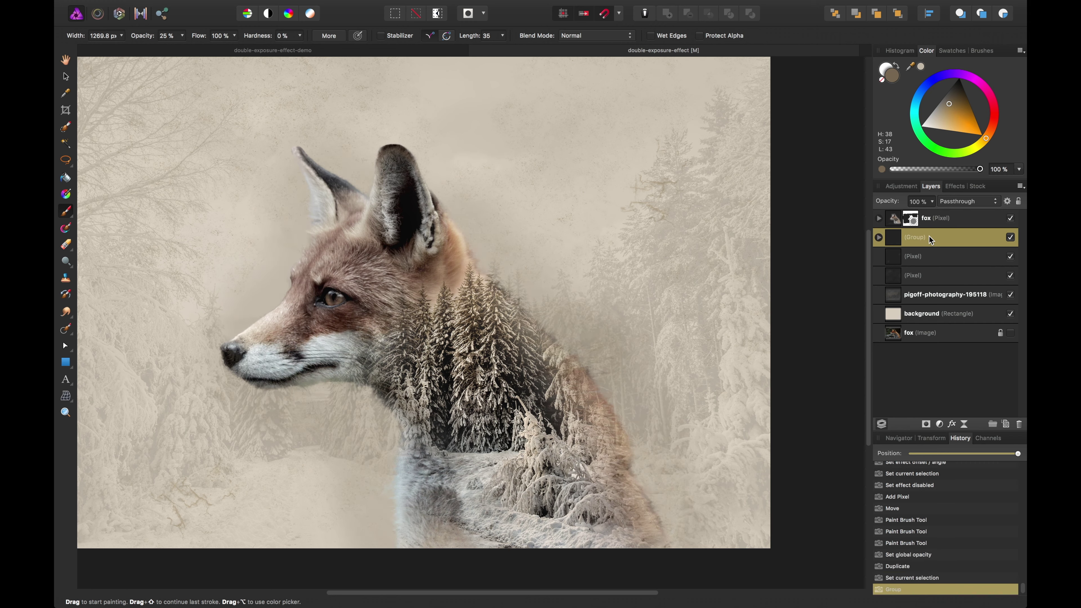
Step: Add a mask to the shadow group and paint on it with soft dark strokes to fade the shadow around the fox
{"action": "left_click", "coordinate": [926, 424]}
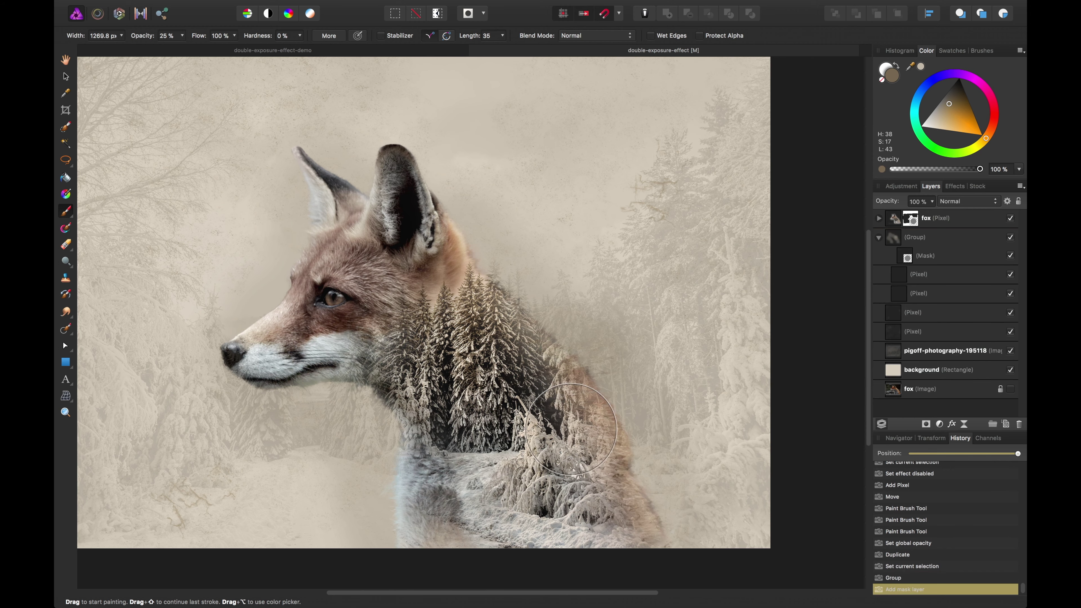
{"action": "mouse_move", "coordinate": [661, 384]}
{"action": "left_mouse_down"}
{"action": "mouse_move", "coordinate": [688, 447]}
{"action": "mouse_move", "coordinate": [691, 424]}
{"action": "mouse_move", "coordinate": [623, 259]}
{"action": "mouse_move", "coordinate": [664, 338]}
{"action": "mouse_move", "coordinate": [596, 266]}
{"action": "mouse_move", "coordinate": [640, 313]}
{"action": "mouse_move", "coordinate": [519, 213]}
{"action": "mouse_move", "coordinate": [273, 249]}
{"action": "mouse_move", "coordinate": [244, 268]}
{"action": "left_mouse_up"}
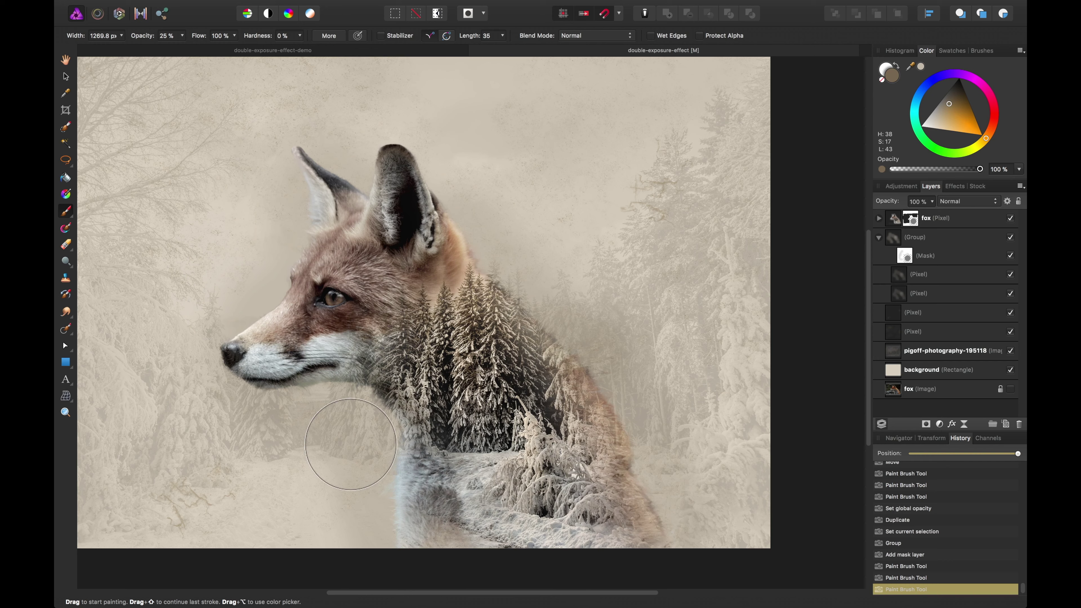
{"action": "left_click", "coordinate": [964, 88]}
{"action": "mouse_move", "coordinate": [374, 570]}
{"action": "left_mouse_down"}
{"action": "mouse_move", "coordinate": [349, 545]}
{"action": "mouse_move", "coordinate": [340, 445]}
{"action": "mouse_move", "coordinate": [236, 460]}
{"action": "mouse_move", "coordinate": [294, 448]}
{"action": "left_mouse_up"}
{"action": "mouse_move", "coordinate": [287, 446]}
{"action": "left_mouse_down"}
{"action": "mouse_move", "coordinate": [174, 431]}
{"action": "mouse_move", "coordinate": [275, 155]}
{"action": "mouse_move", "coordinate": [589, 296]}
{"action": "mouse_move", "coordinate": [613, 295]}
{"action": "left_mouse_up"}
{"action": "left_click_drag", "start_coordinate": [704, 487], "coordinate": [695, 392]}
{"action": "left_click_drag", "start_coordinate": [638, 368], "coordinate": [638, 390]}
Step: Compare the composition with the shadow group hidden and shown, and view the whole image
{"action": "key", "text": "v"}
{"action": "left_click", "coordinate": [1010, 238]}
{"action": "left_click", "coordinate": [1010, 238]}
{"action": "key", "text": "super+minus"}
{"action": "key", "text": "super+plus"}
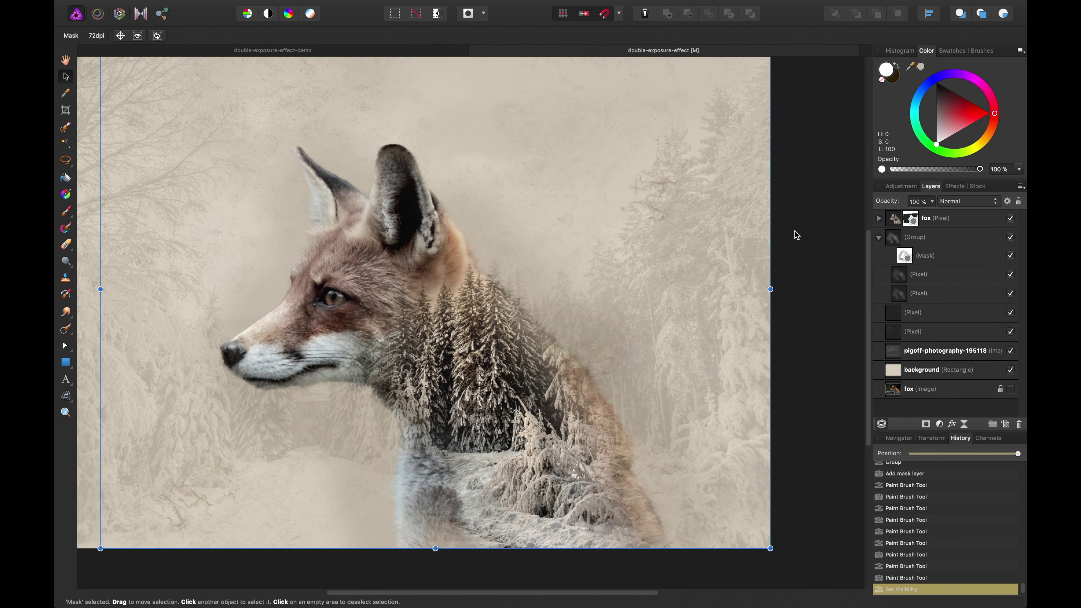
{"action": "key", "text": "super+minus"}
Step: Set the shadow group's opacity to 50%
{"action": "left_click", "coordinate": [938, 236]}
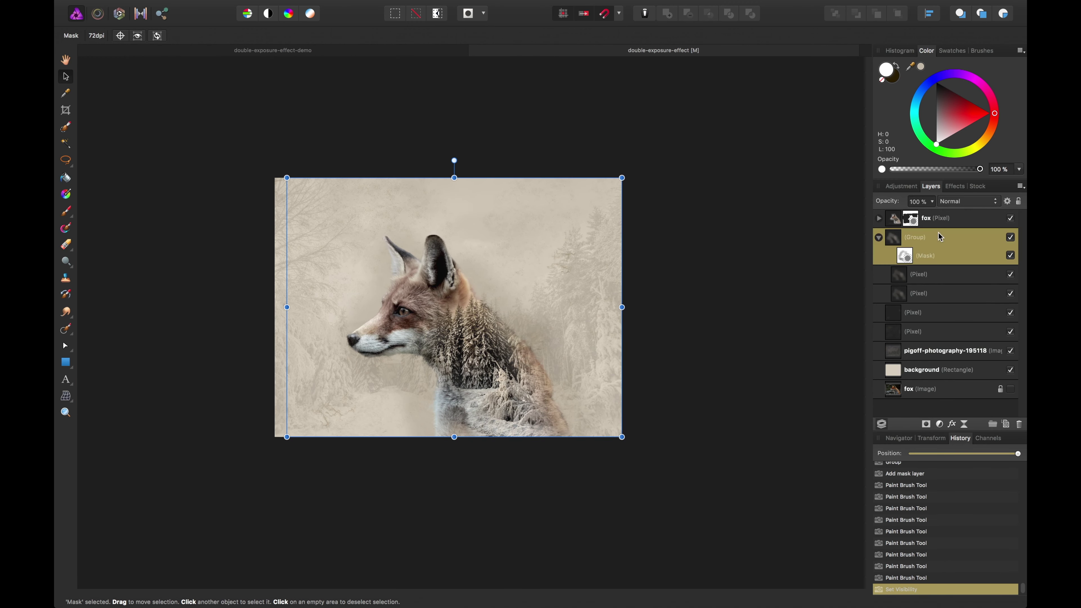
{"action": "left_click", "coordinate": [931, 201]}
{"action": "left_click_drag", "start_coordinate": [934, 216], "coordinate": [870, 222]}
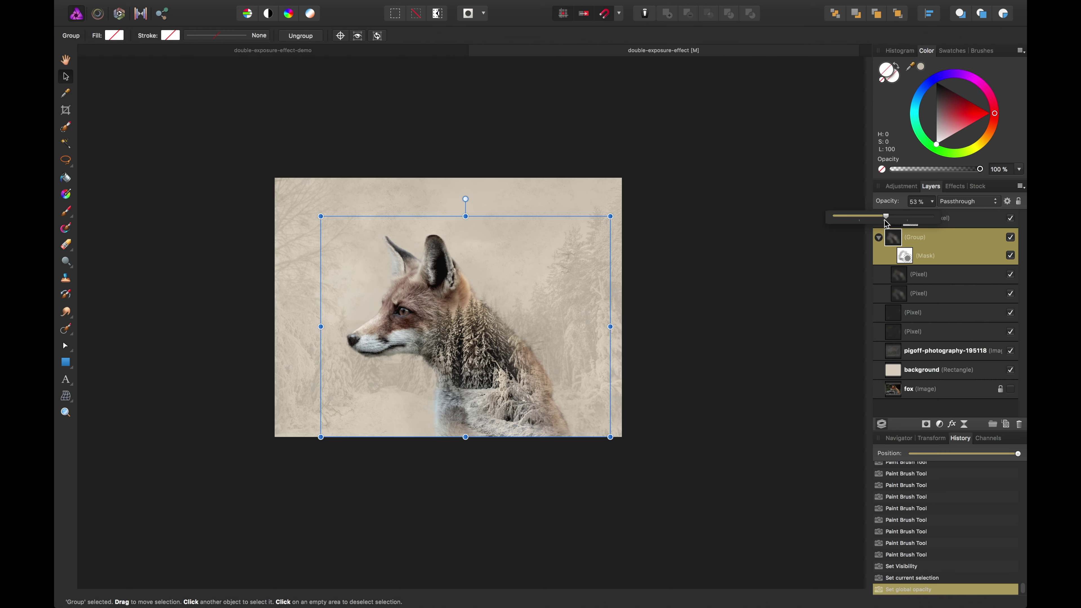
{"action": "key", "text": "b"}
{"action": "left_click", "coordinate": [662, 302]}
{"action": "key", "text": "v"}
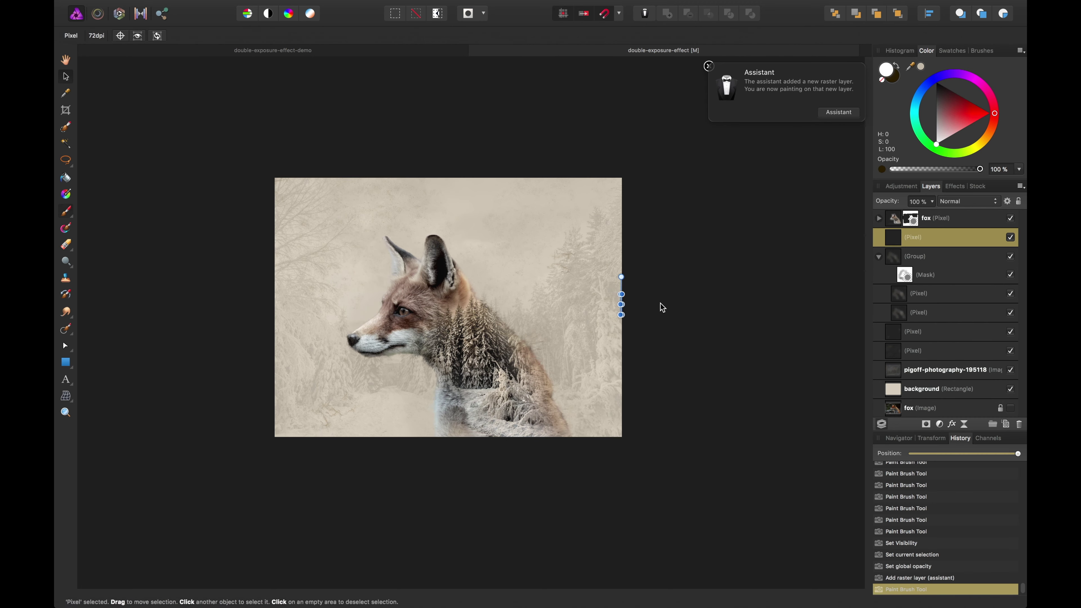
{"action": "left_click", "coordinate": [662, 306]}
Step: Select the shadow group and collapse it in the layer stack
{"action": "key", "text": "super+="}
{"action": "left_click", "coordinate": [931, 258]}
{"action": "left_click", "coordinate": [931, 258]}
{"action": "left_click", "coordinate": [879, 256]}
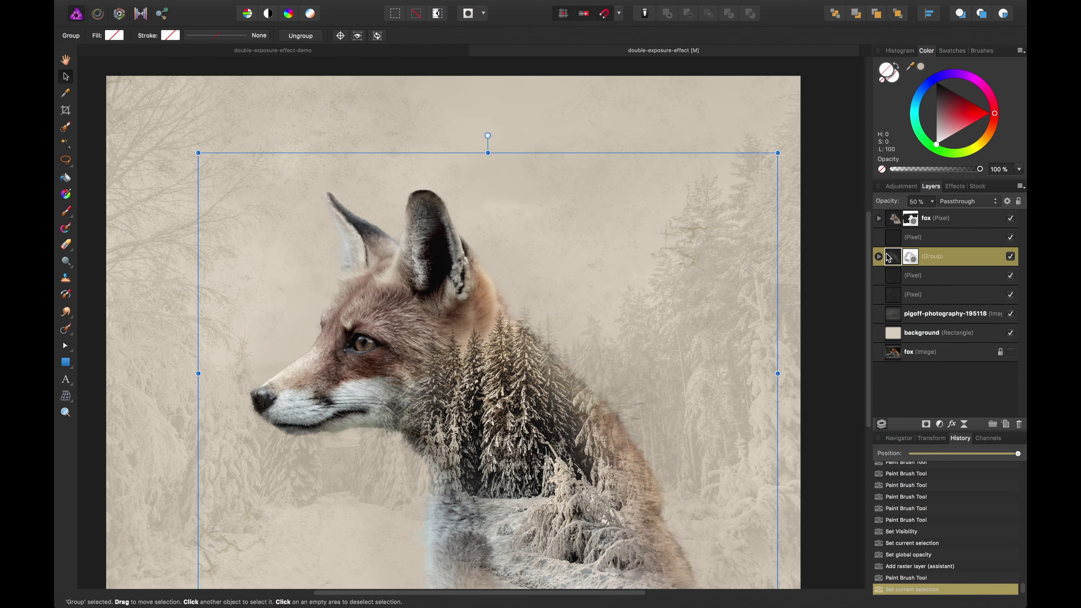
Step: View the finished double-exposure-effect-demo document for comparison and return to the working double-exposure-effect document
{"action": "left_click", "coordinate": [269, 51]}
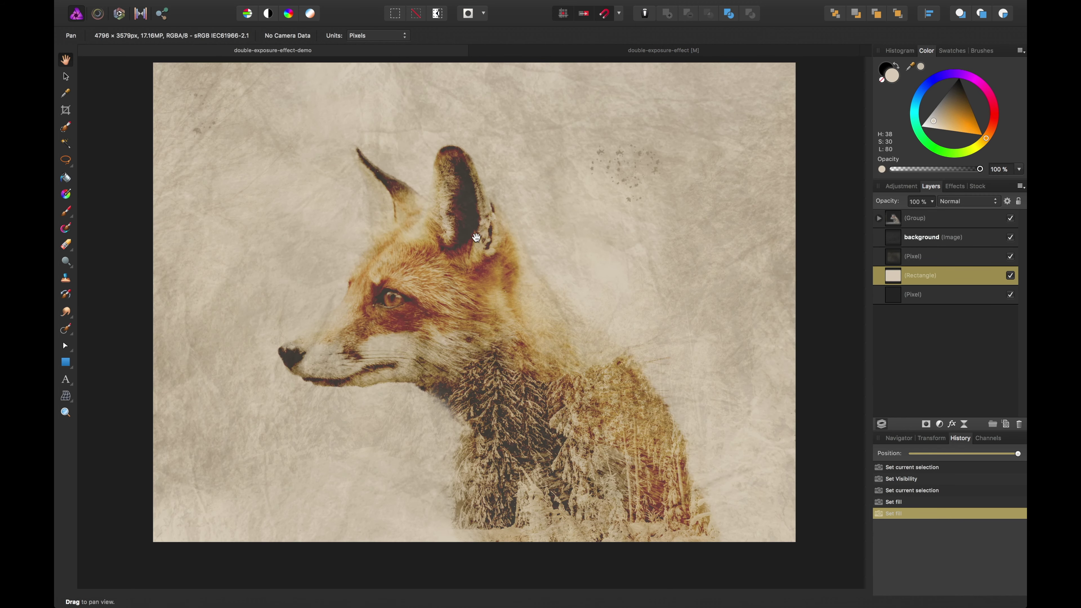
{"action": "key", "text": "v"}
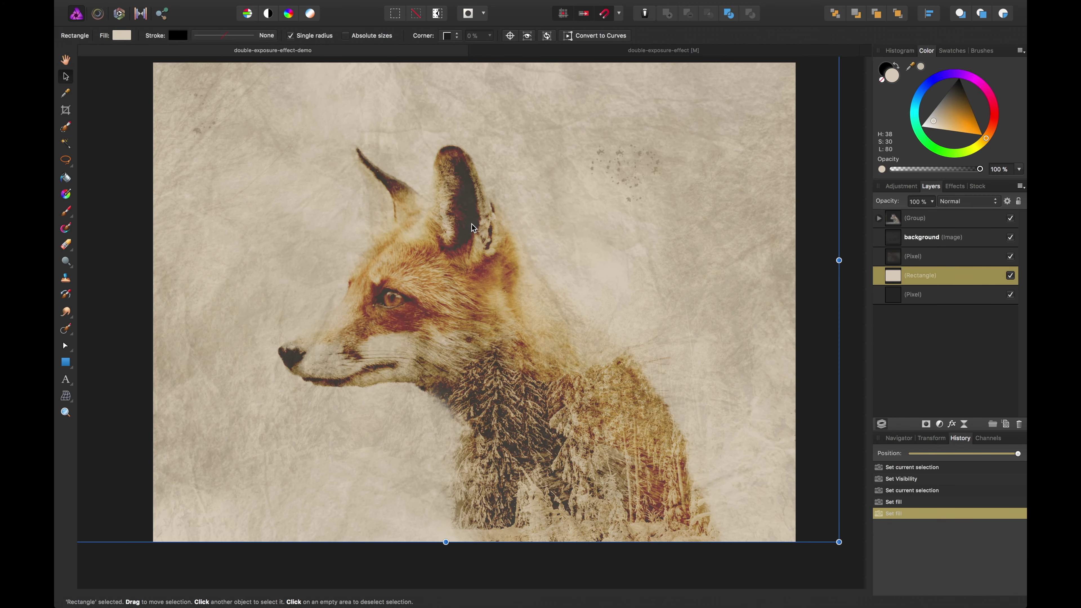
{"action": "left_click", "coordinate": [648, 51]}
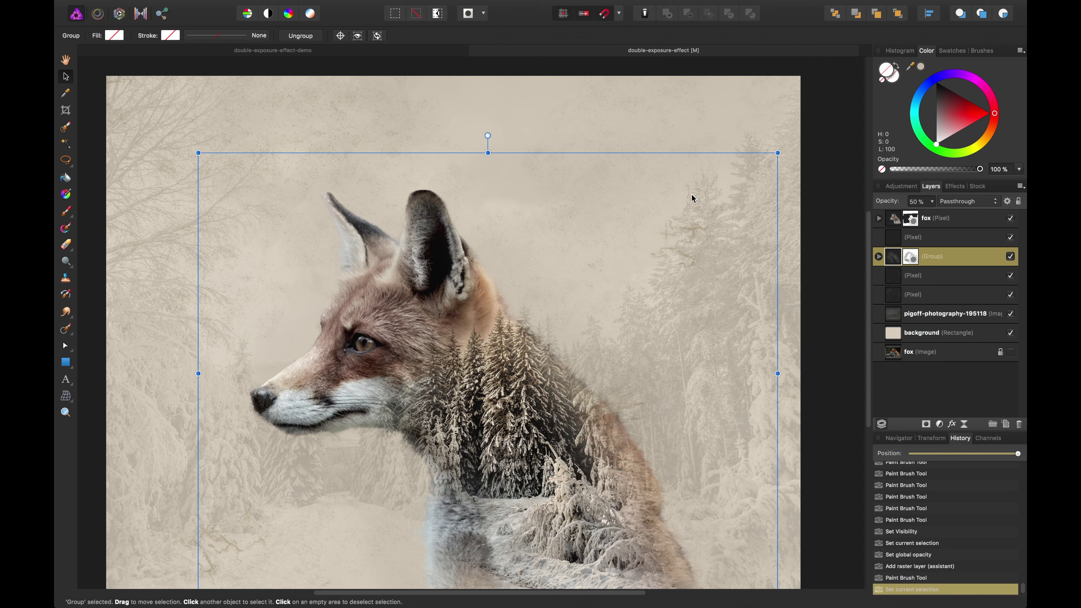
Step: Expand the masked fox layer and set its blend mode to Color Burn, leaving nothing selected
{"action": "key", "text": "super+minus"}
{"action": "left_click", "coordinate": [698, 255]}
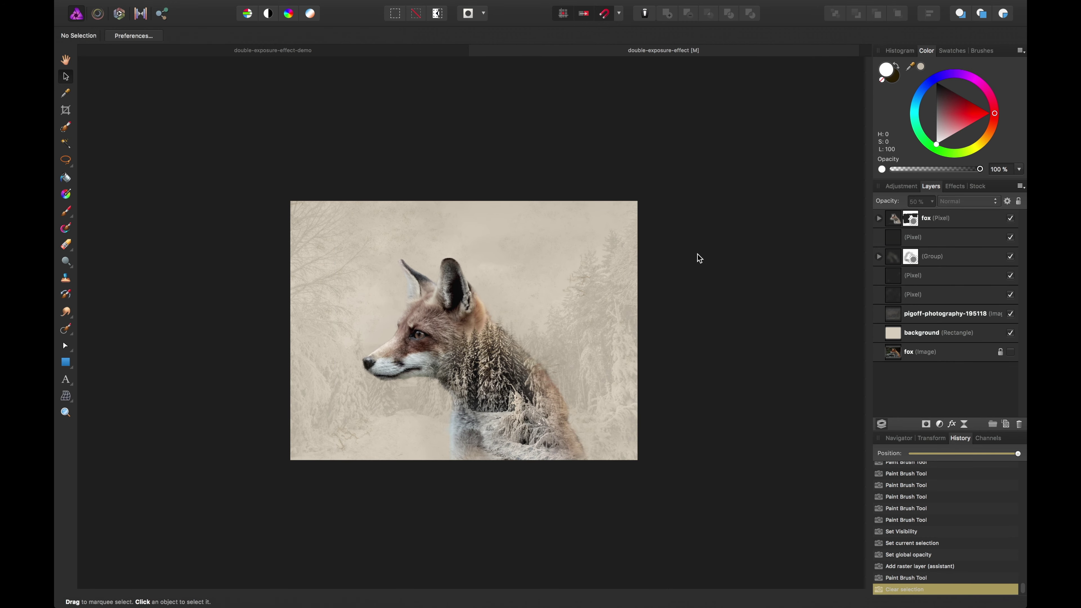
{"action": "left_click", "coordinate": [879, 219]}
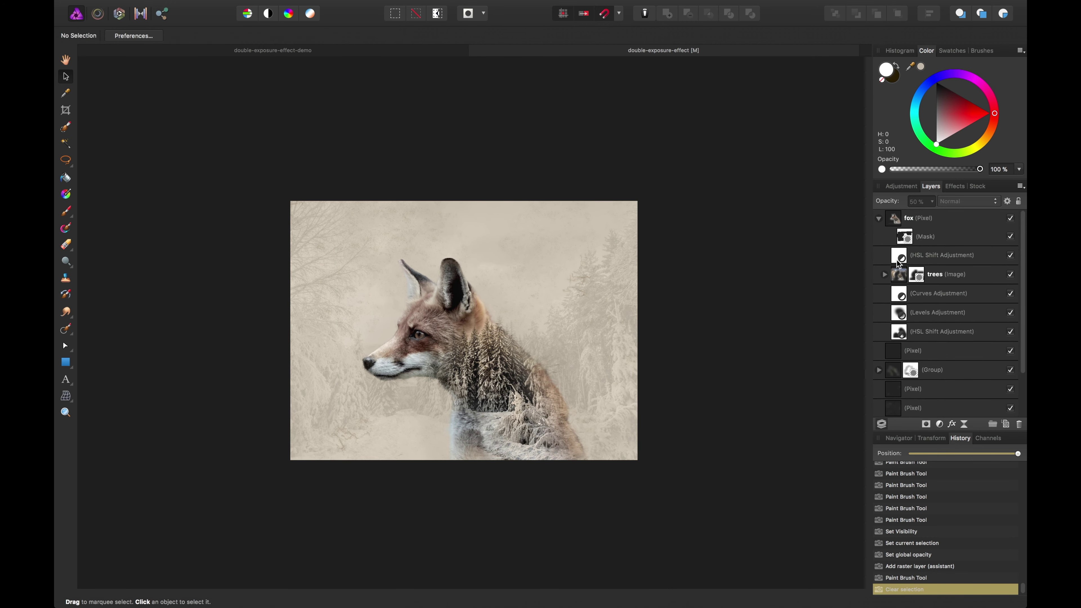
{"action": "left_click", "coordinate": [922, 222]}
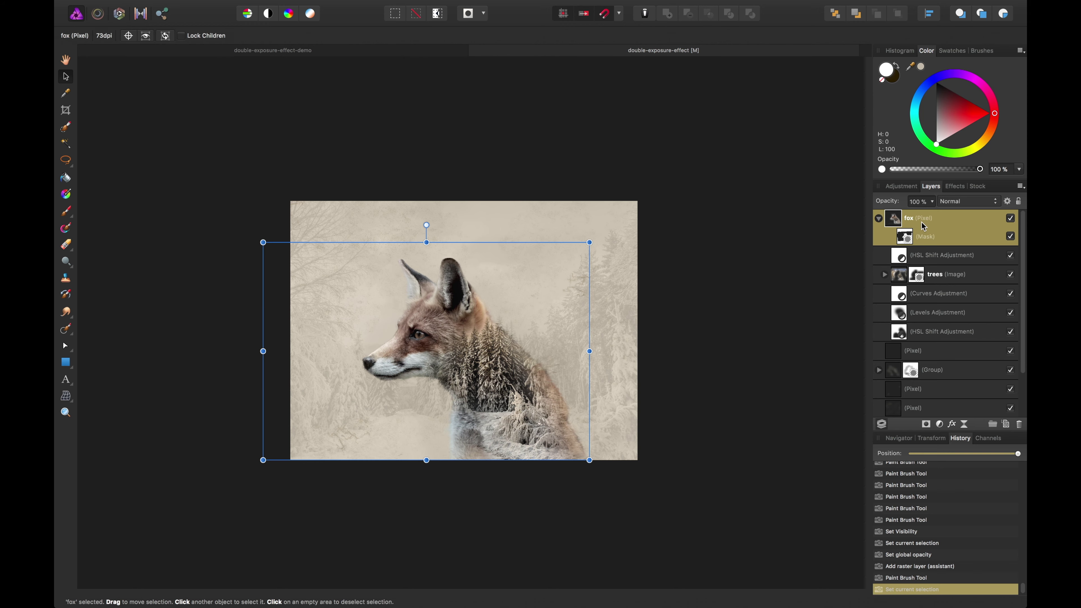
{"action": "left_click", "coordinate": [959, 202]}
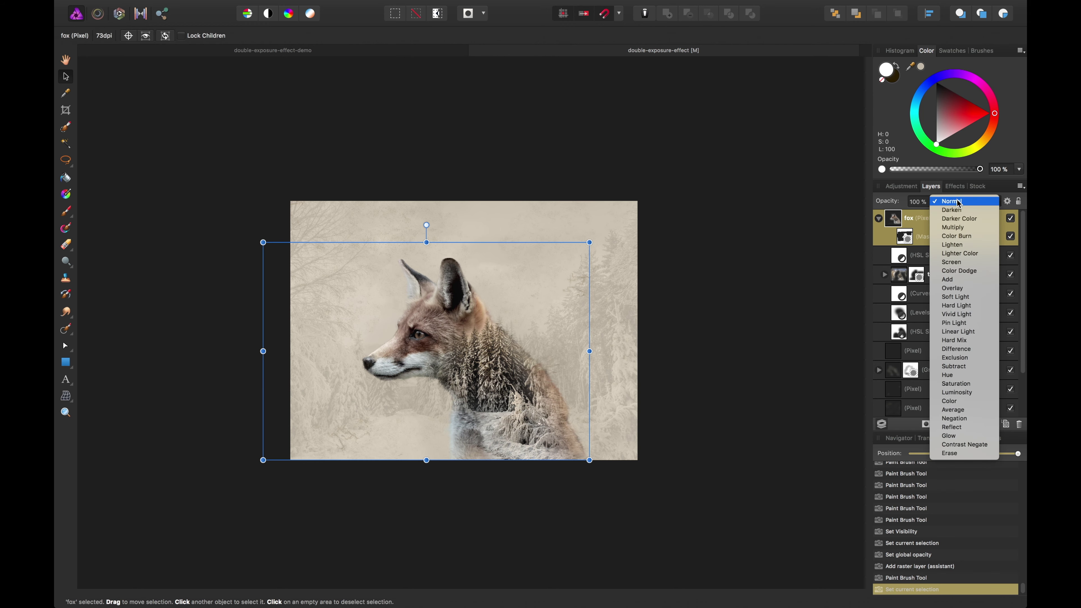
{"action": "left_click", "coordinate": [965, 241]}
{"action": "left_click", "coordinate": [742, 301]}
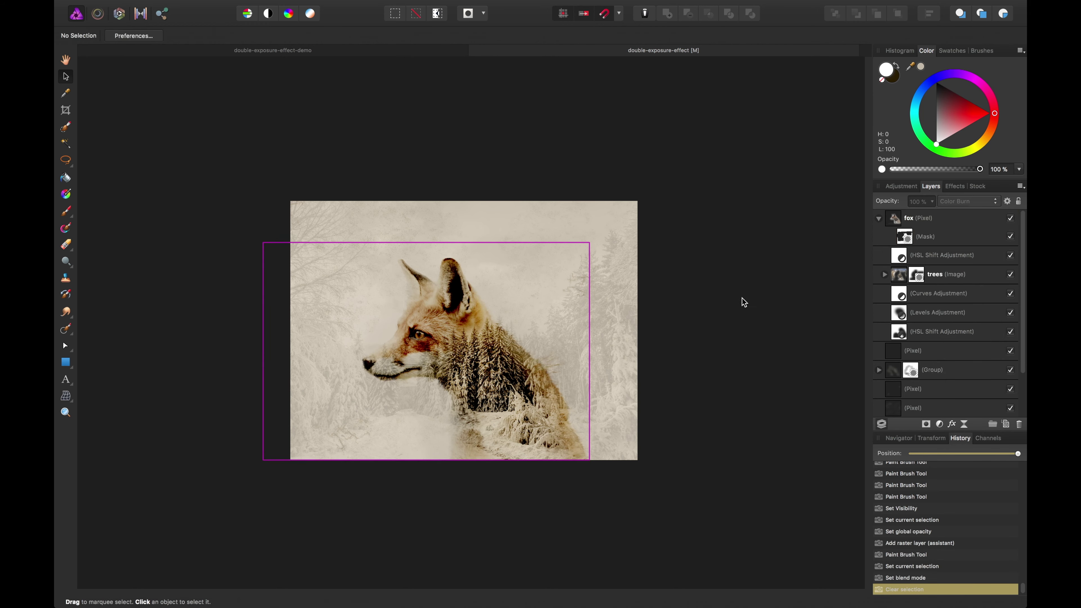
Step: Examine the blended fox and its nested layers, comparing the image with the trees image hidden and shown
{"action": "key", "text": "super+plus"}
{"action": "key", "text": "space"}
{"action": "left_click_drag", "start_coordinate": [636, 385], "coordinate": [660, 350]}
{"action": "key", "text": "space"}
{"action": "left_click_drag", "start_coordinate": [619, 299], "coordinate": [622, 305]}
{"action": "left_click", "coordinate": [928, 219]}
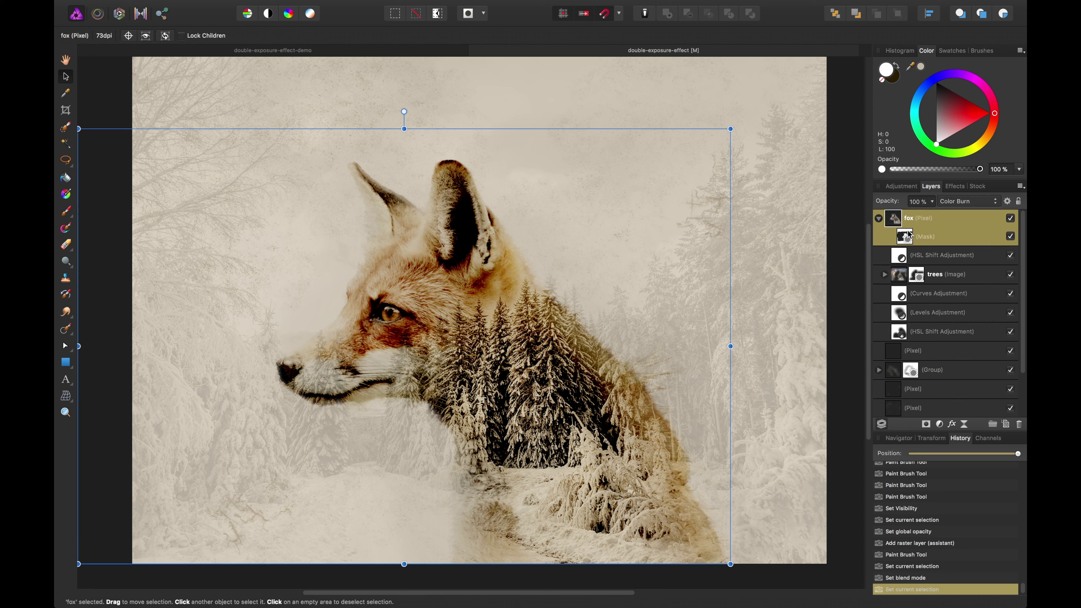
{"action": "left_click", "coordinate": [878, 220]}
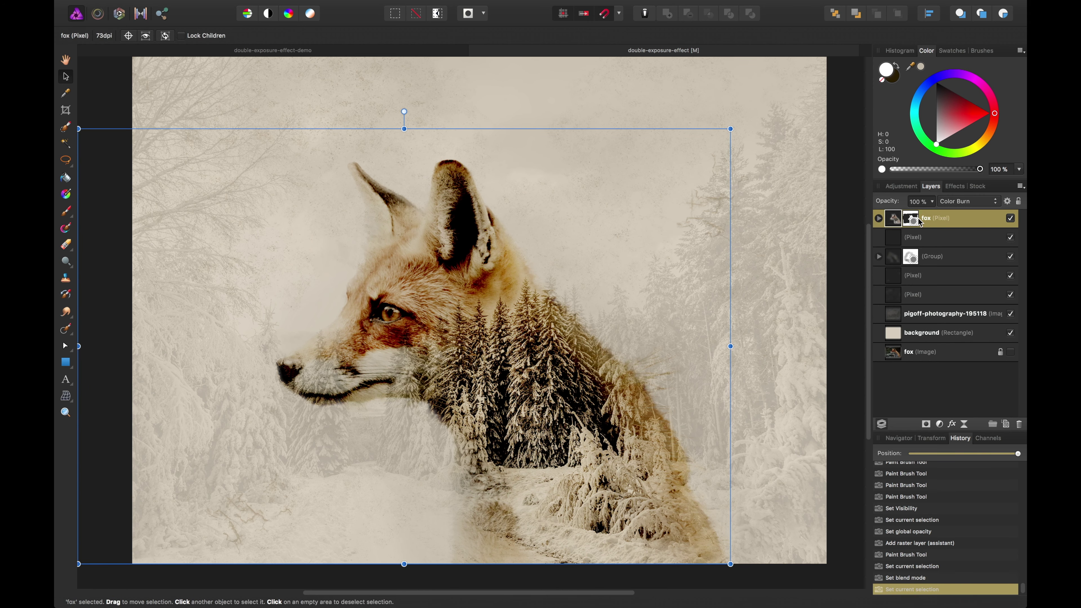
{"action": "left_click", "coordinate": [878, 219]}
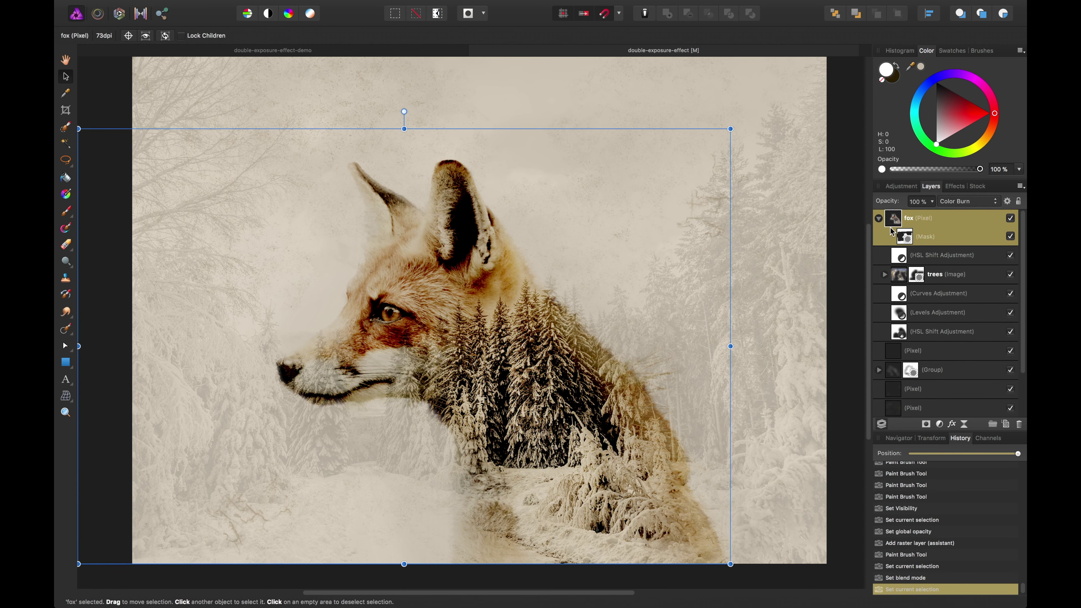
{"action": "left_click", "coordinate": [902, 259]}
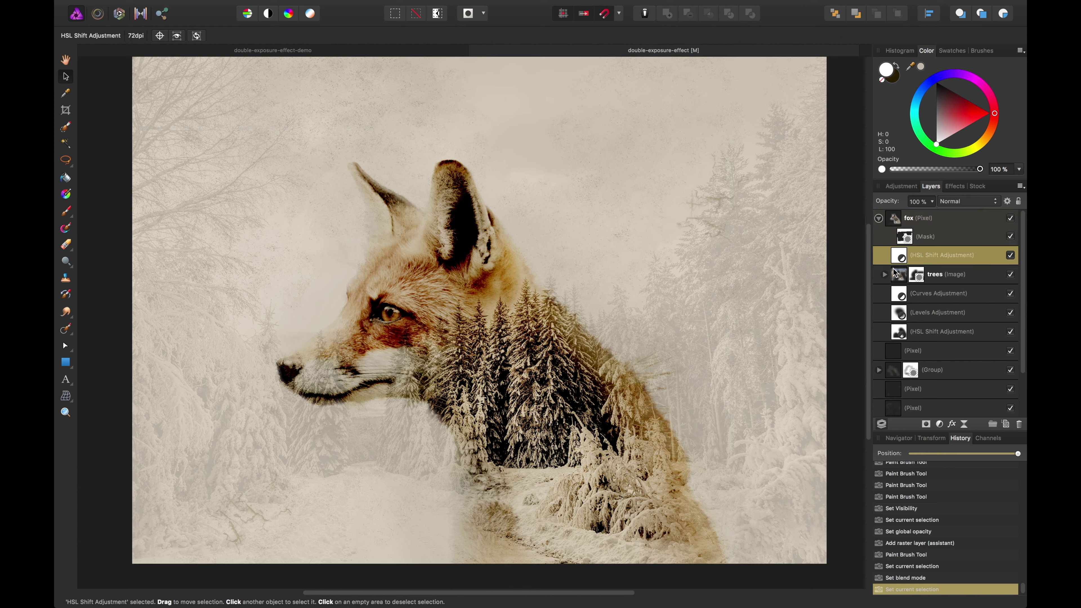
{"action": "left_click", "coordinate": [803, 277]}
{"action": "scroll", "coordinate": [963, 320], "scroll_direction": "down", "scroll_amount": 1}
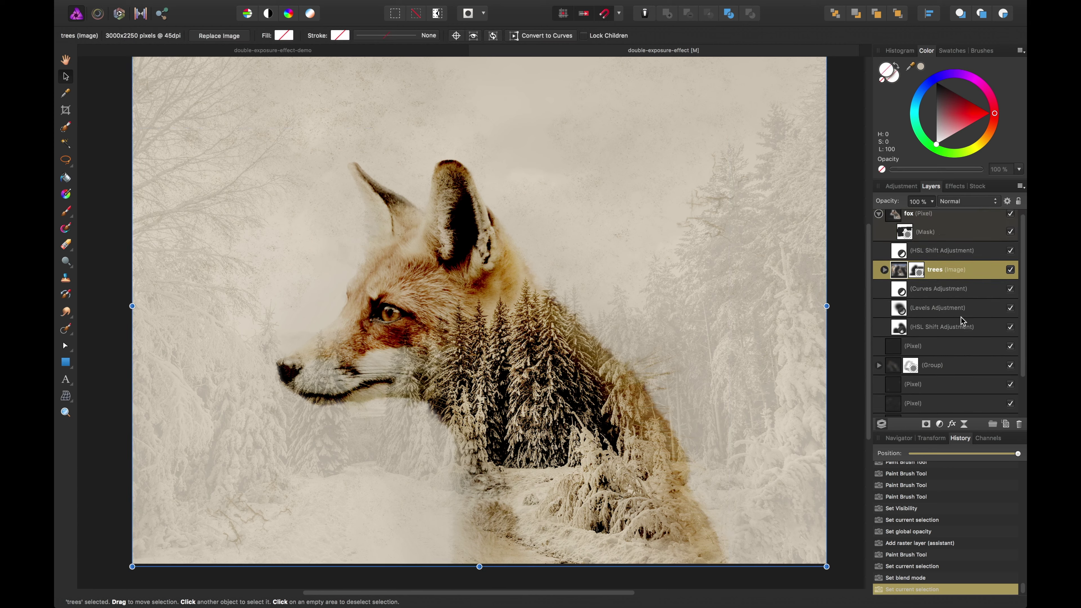
{"action": "left_click", "coordinate": [1010, 270]}
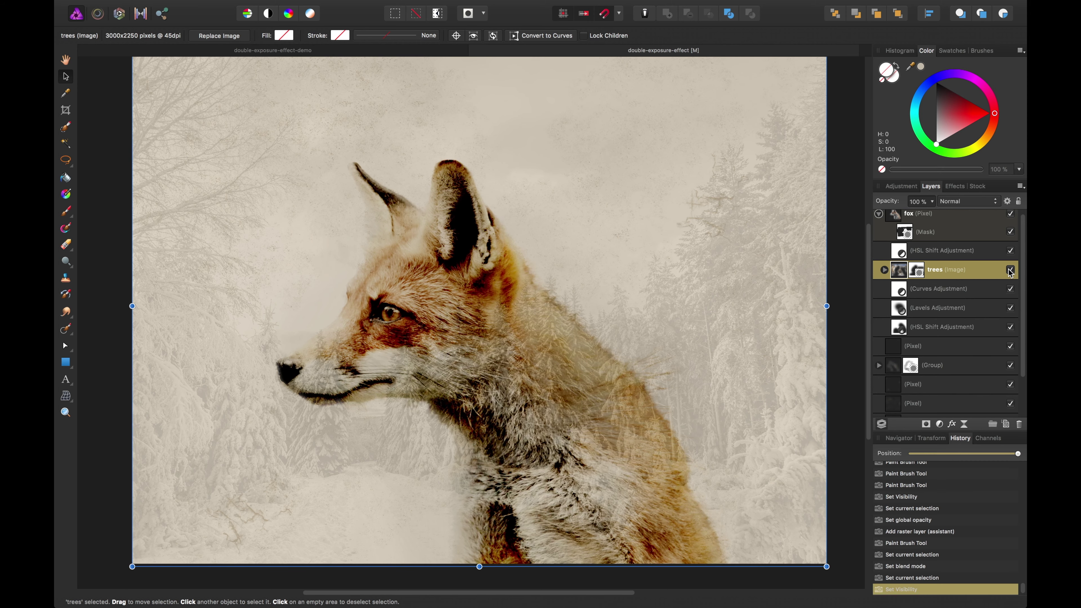
{"action": "left_click", "coordinate": [1011, 270]}
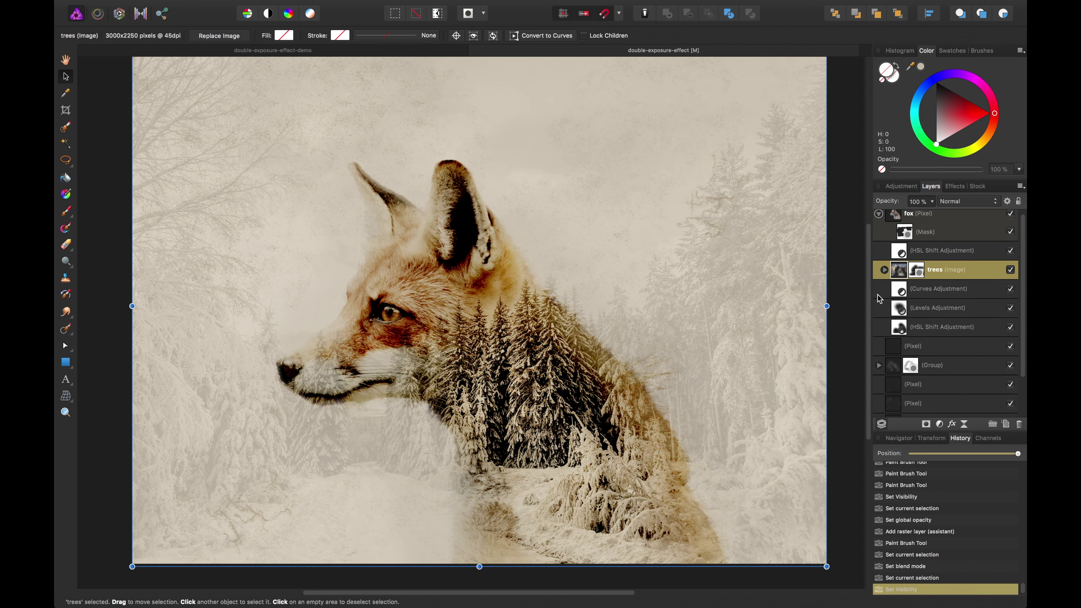
Step: Set the blend mode of the pigoff-photography-195118 background image to Color Burn
{"action": "scroll", "coordinate": [909, 310], "scroll_direction": "down", "scroll_amount": 2}
{"action": "left_click", "coordinate": [932, 383]}
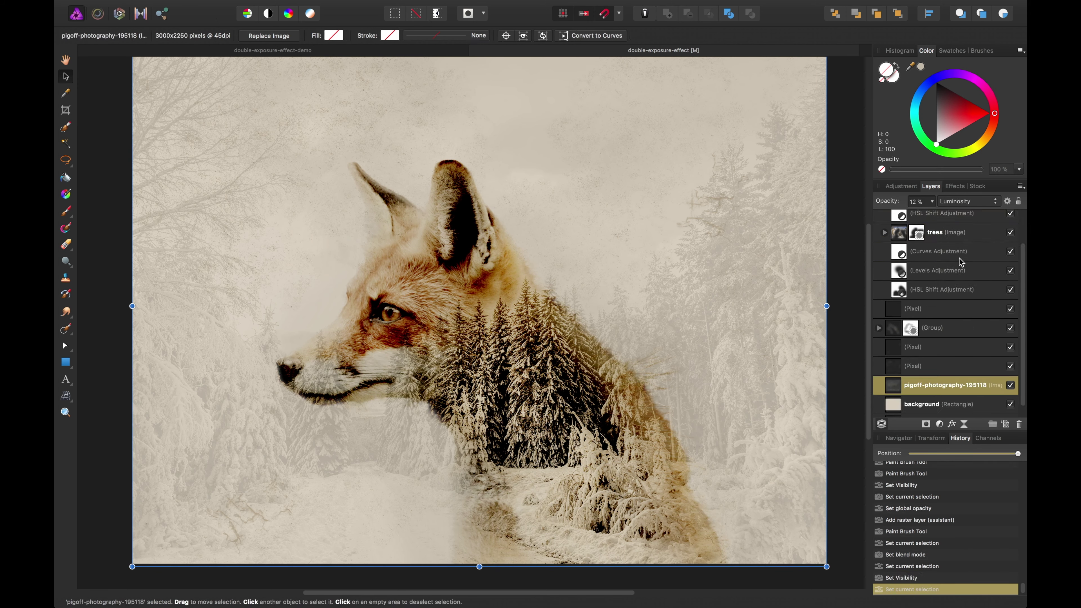
{"action": "left_click", "coordinate": [971, 203]}
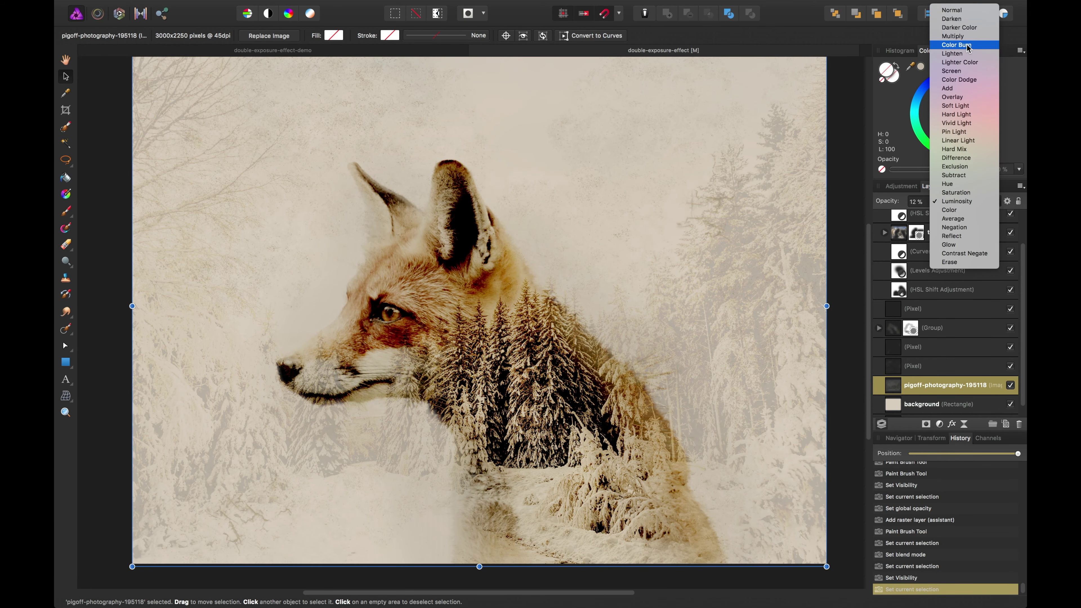
{"action": "left_click", "coordinate": [968, 45]}
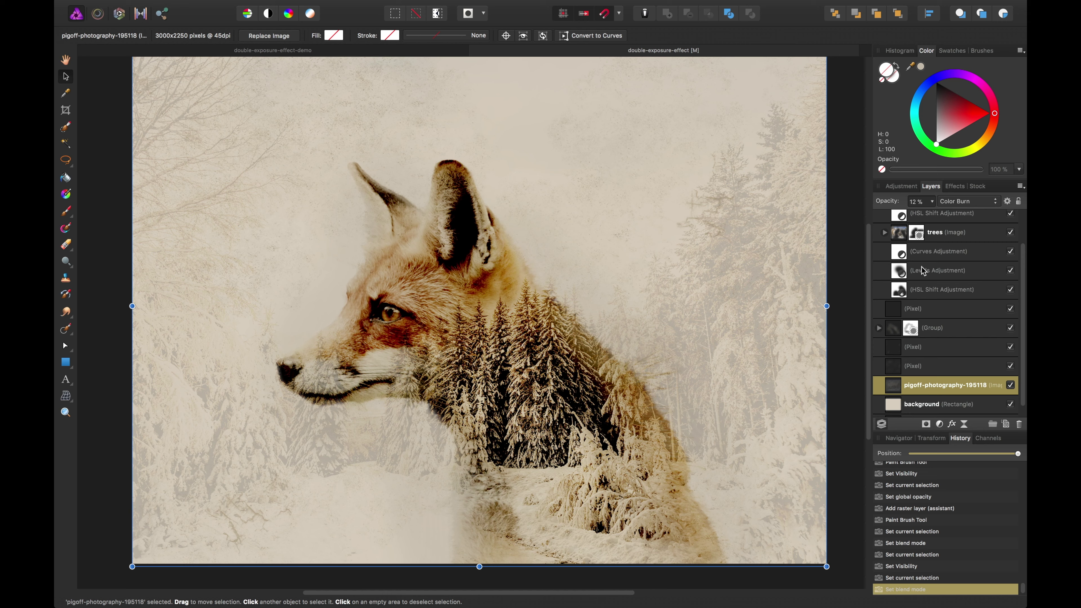
Step: Add a mask to the background forest photo and paint over the fox's cheek with a soft 563.4 px brush at 25% opacity
{"action": "scroll", "coordinate": [914, 244], "scroll_direction": "up", "scroll_amount": 1}
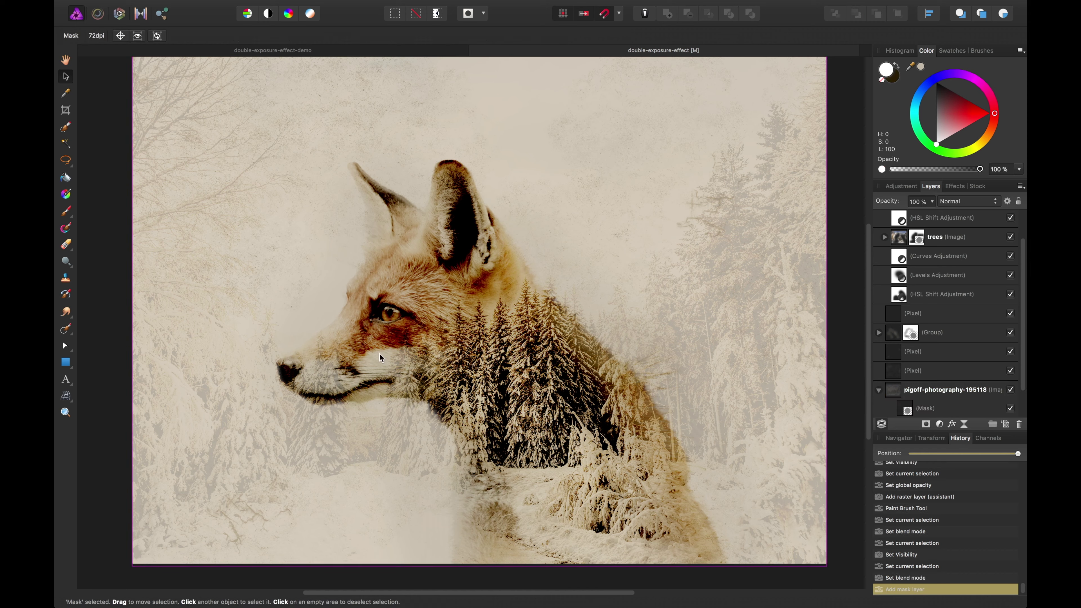
{"action": "key", "text": "b"}
{"action": "key", "text": "bracketleft"}
{"action": "key", "text": "bracketleft"}
{"action": "key", "text": "bracketleft"}
{"action": "key", "text": "bracketleft"}
{"action": "key", "text": "bracketleft"}
{"action": "key", "text": "bracketleft"}
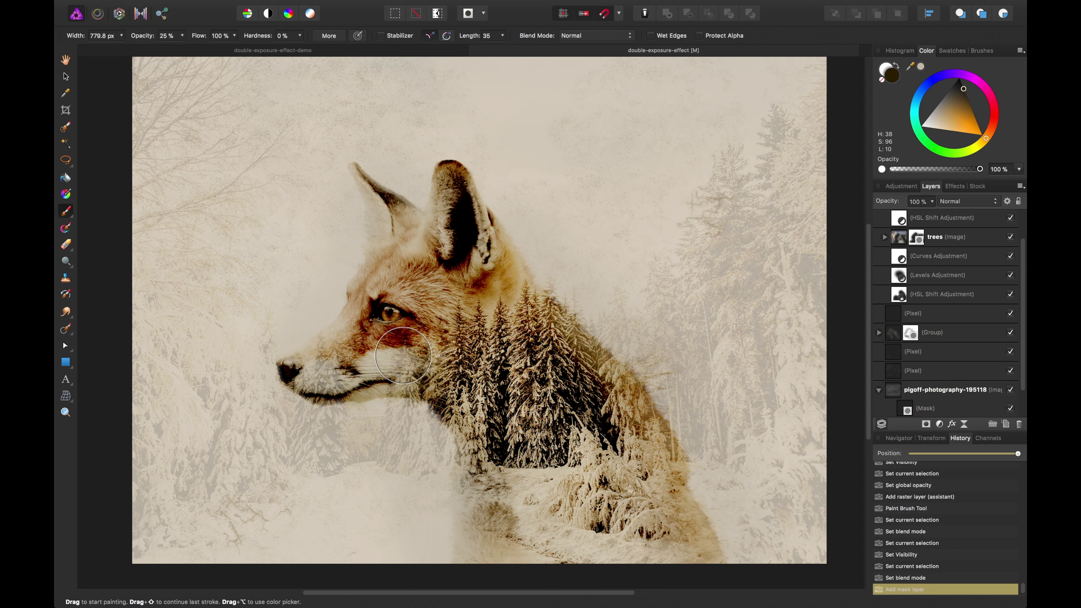
{"action": "scroll", "coordinate": [531, 354], "scroll_direction": "down", "scroll_amount": 2}
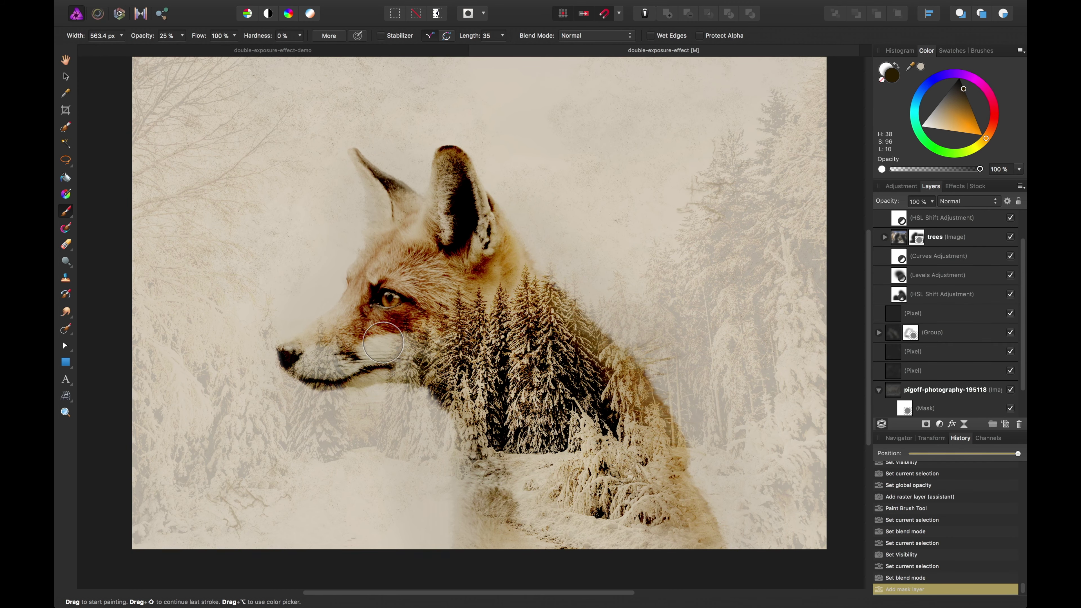
{"action": "left_click_drag", "start_coordinate": [382, 341], "coordinate": [411, 349]}
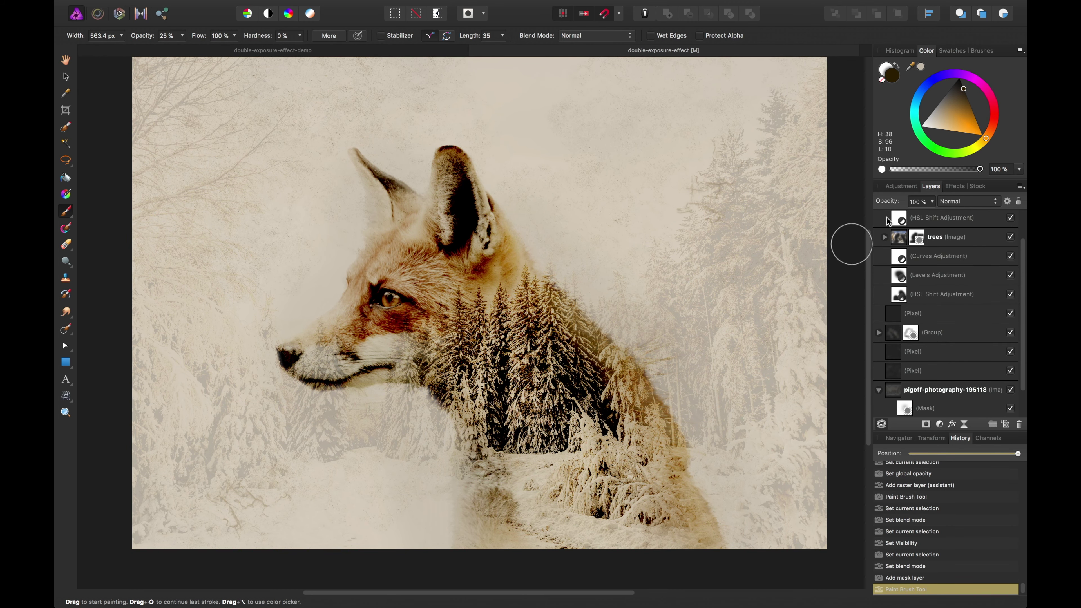
Step: Paint the background photo's mask with soft black strokes over the fox's muzzle, face and neck to hide the forest there
{"action": "mouse_move", "coordinate": [395, 340]}
{"action": "left_mouse_down"}
{"action": "mouse_move", "coordinate": [386, 364]}
{"action": "mouse_move", "coordinate": [429, 363]}
{"action": "mouse_move", "coordinate": [319, 370]}
{"action": "left_mouse_up"}
{"action": "left_click_drag", "start_coordinate": [318, 370], "coordinate": [327, 356]}
{"action": "left_click_drag", "start_coordinate": [400, 350], "coordinate": [315, 366]}
{"action": "mouse_move", "coordinate": [315, 366]}
{"action": "left_mouse_down"}
{"action": "mouse_move", "coordinate": [338, 368]}
{"action": "mouse_move", "coordinate": [339, 344]}
{"action": "left_mouse_up"}
{"action": "mouse_move", "coordinate": [340, 344]}
{"action": "left_mouse_down"}
{"action": "mouse_move", "coordinate": [402, 298]}
{"action": "mouse_move", "coordinate": [416, 329]}
{"action": "left_mouse_up"}
{"action": "left_click_drag", "start_coordinate": [416, 329], "coordinate": [456, 379]}
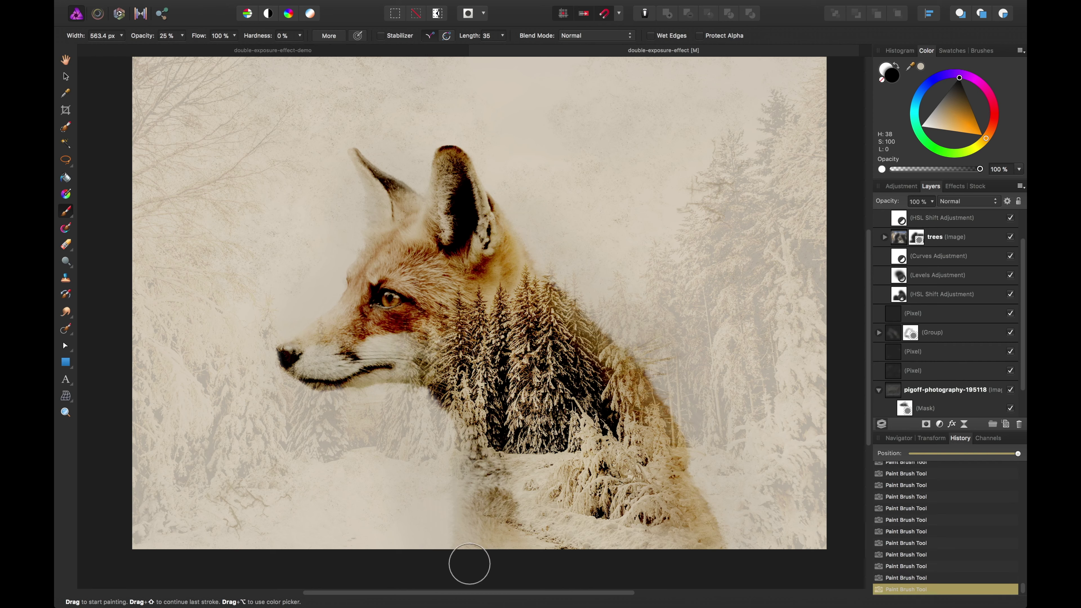
Step: Select the fox layer's mask and paint soft white strokes along the front edge of the fox's chest
{"action": "scroll", "coordinate": [914, 241], "scroll_direction": "up", "scroll_amount": 2}
{"action": "left_click", "coordinate": [914, 240]}
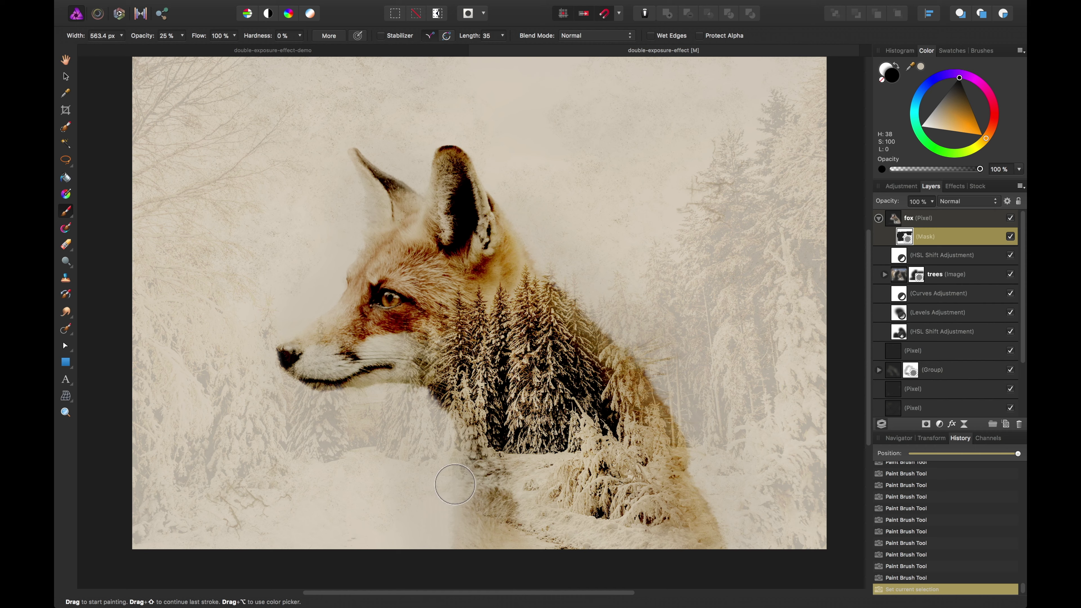
{"action": "key", "text": "x"}
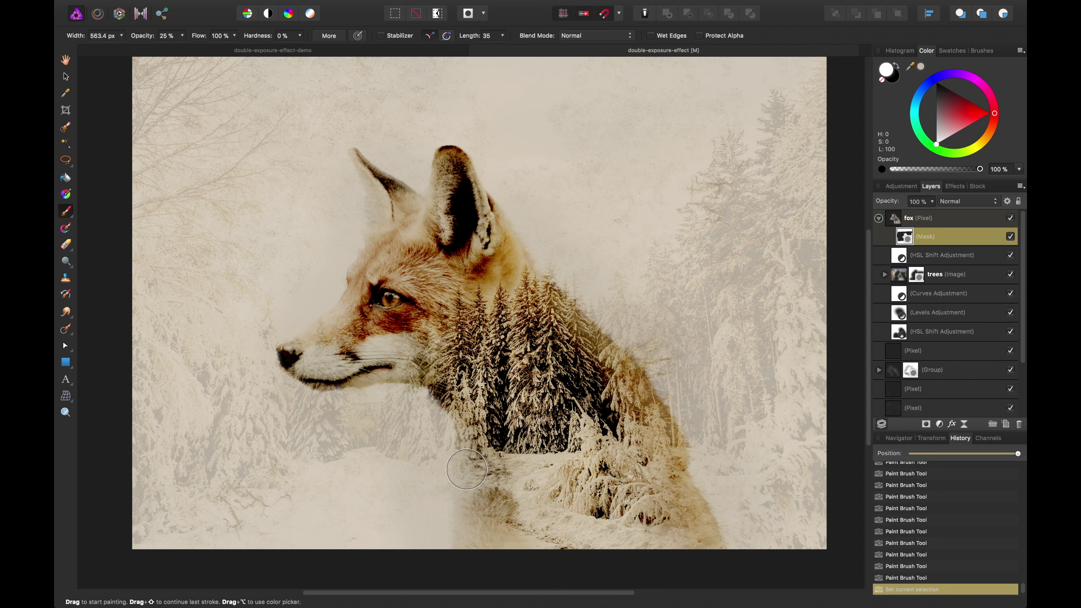
{"action": "mouse_move", "coordinate": [464, 472]}
{"action": "left_mouse_down"}
{"action": "mouse_move", "coordinate": [469, 529]}
{"action": "mouse_move", "coordinate": [470, 460]}
{"action": "mouse_move", "coordinate": [470, 550]}
{"action": "mouse_move", "coordinate": [476, 477]}
{"action": "mouse_move", "coordinate": [485, 548]}
{"action": "left_mouse_up"}
{"action": "left_click_drag", "start_coordinate": [483, 457], "coordinate": [489, 547]}
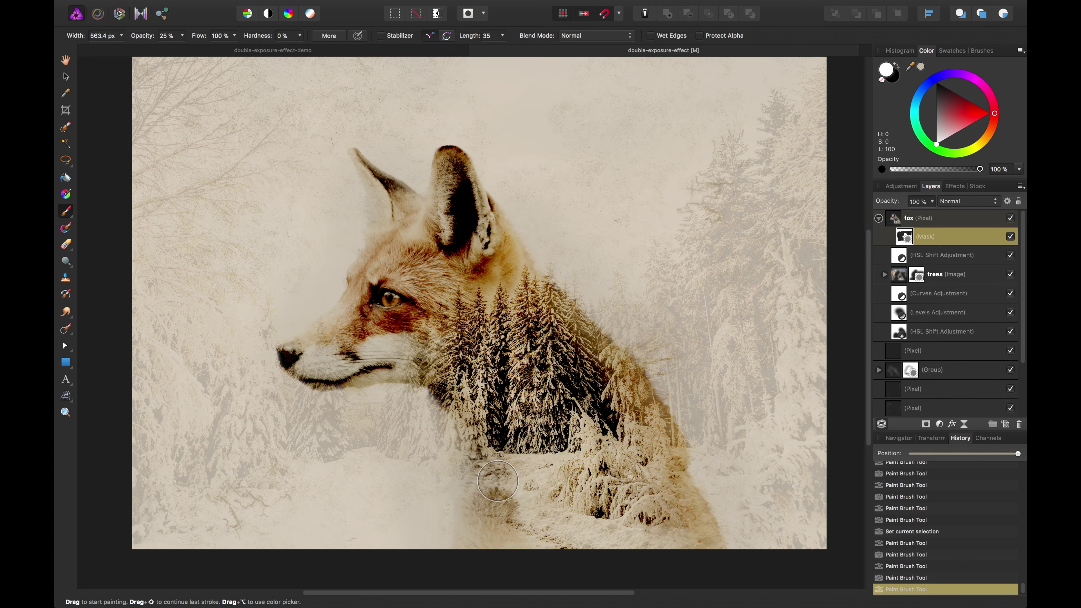
{"action": "left_click", "coordinate": [708, 462]}
Step: Paint the trees image's mask white at the lower chest edge and black along the neck and chest to bring back fur
{"action": "left_click", "coordinate": [916, 274]}
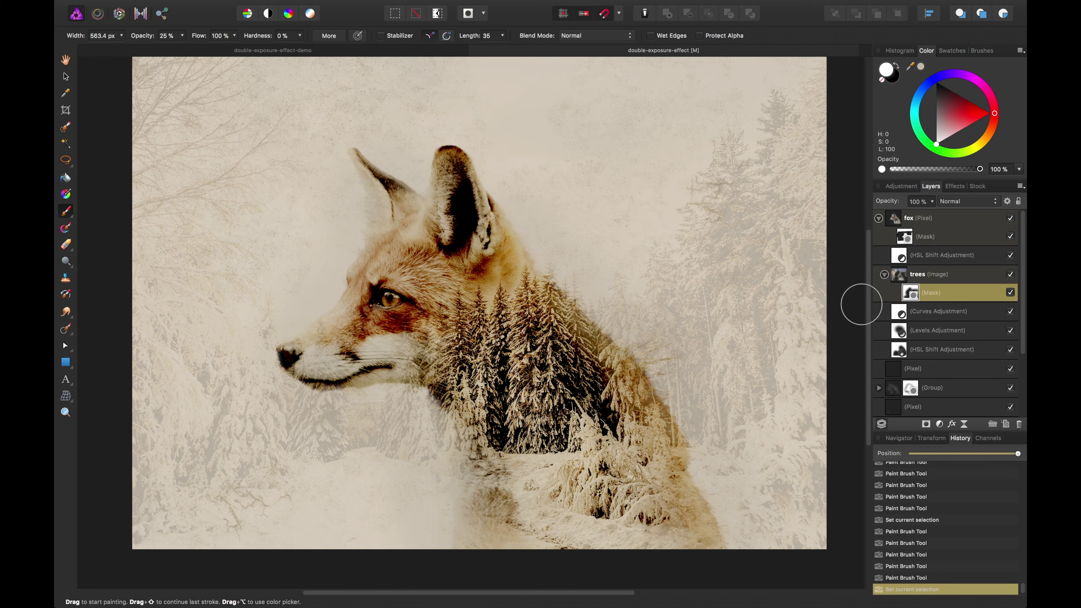
{"action": "left_click_drag", "start_coordinate": [469, 466], "coordinate": [458, 536]}
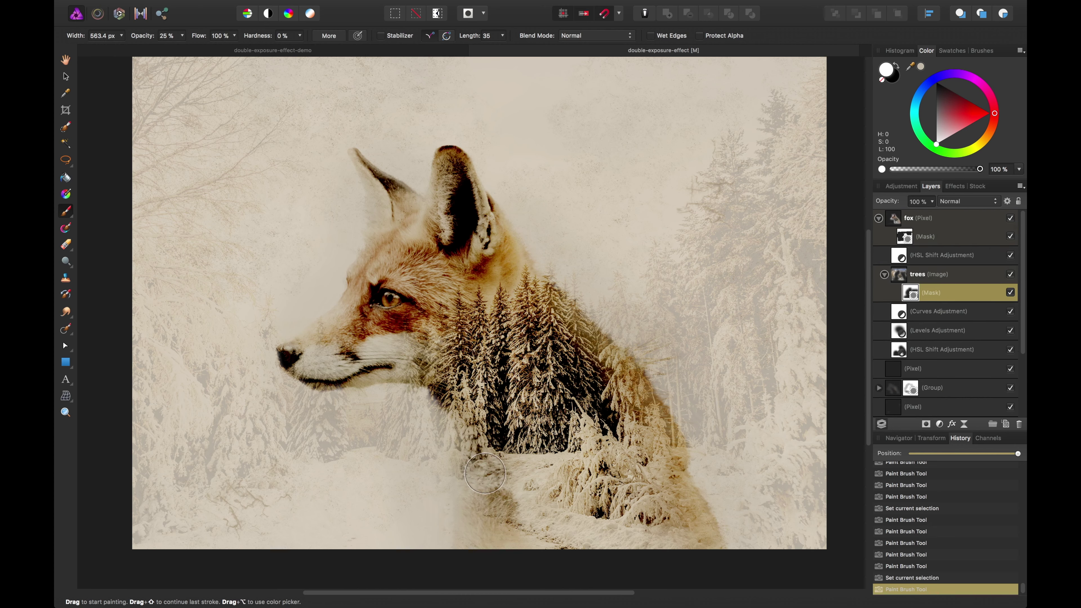
{"action": "mouse_move", "coordinate": [484, 470]}
{"action": "left_mouse_down"}
{"action": "mouse_move", "coordinate": [479, 544]}
{"action": "mouse_move", "coordinate": [475, 513]}
{"action": "left_mouse_up"}
{"action": "key", "text": "x"}
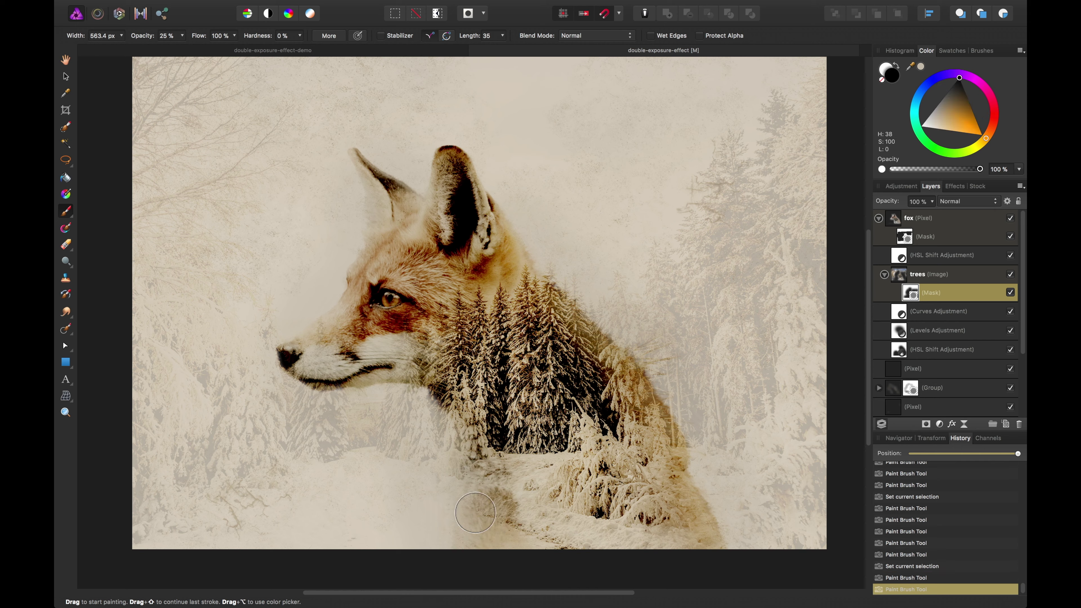
{"action": "left_click_drag", "start_coordinate": [477, 470], "coordinate": [465, 448]}
{"action": "mouse_move", "coordinate": [451, 394]}
{"action": "left_mouse_down"}
{"action": "mouse_move", "coordinate": [469, 545]}
{"action": "mouse_move", "coordinate": [470, 452]}
{"action": "mouse_move", "coordinate": [481, 514]}
{"action": "mouse_move", "coordinate": [478, 488]}
{"action": "mouse_move", "coordinate": [511, 538]}
{"action": "left_mouse_up"}
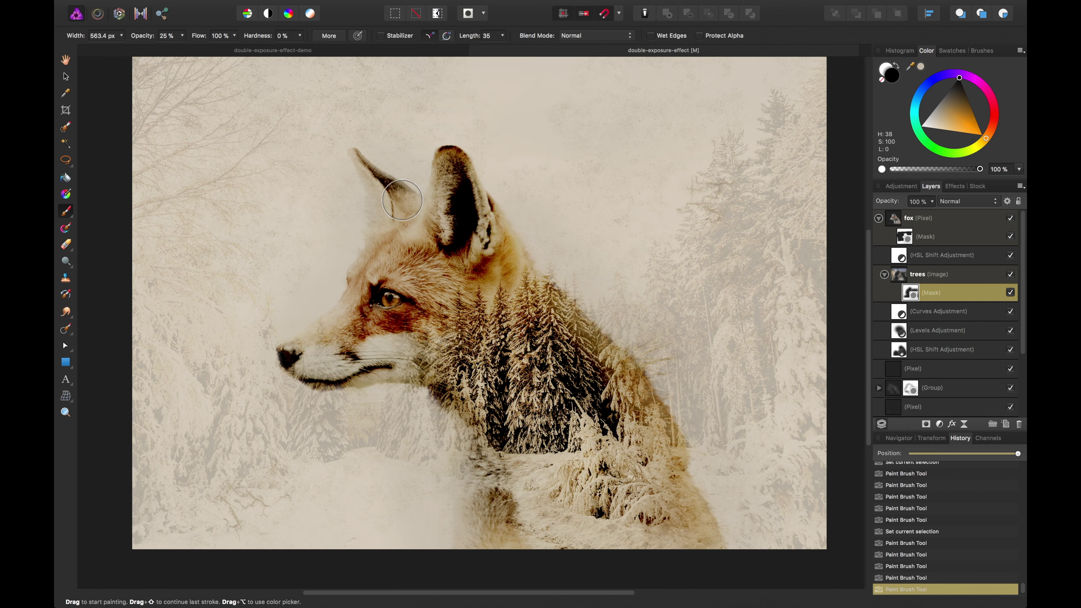
{"action": "left_click_drag", "start_coordinate": [411, 223], "coordinate": [402, 230]}
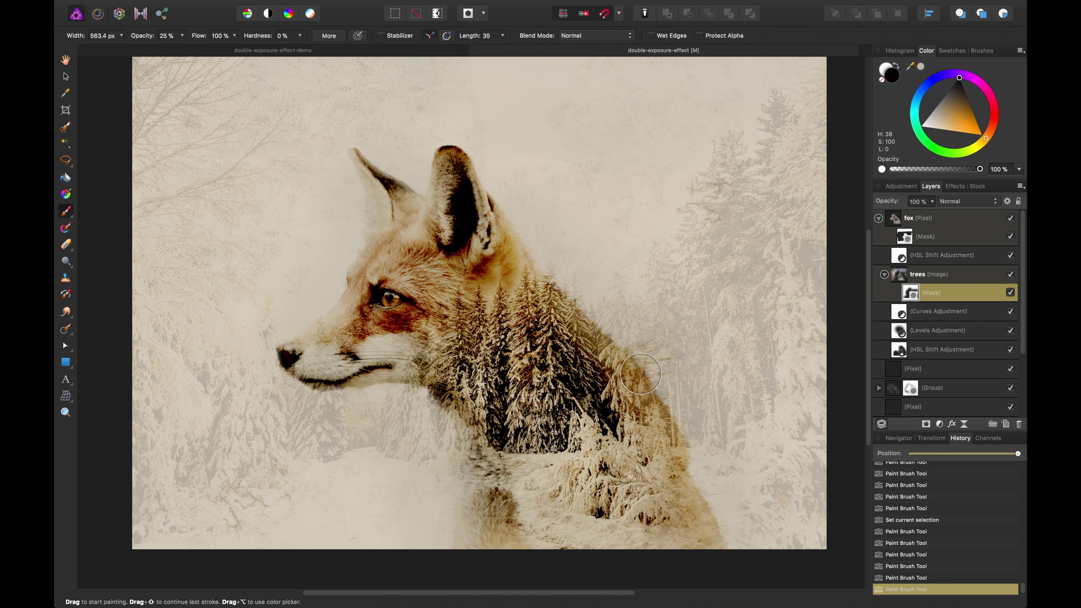
Step: Load the fox layer's outline as a selection and add a new pixel layer above the fox
{"action": "key", "text": "v"}
{"action": "scroll", "coordinate": [683, 336], "scroll_direction": "down", "scroll_amount": 3}
{"action": "left_click_drag", "start_coordinate": [683, 337], "coordinate": [695, 370]}
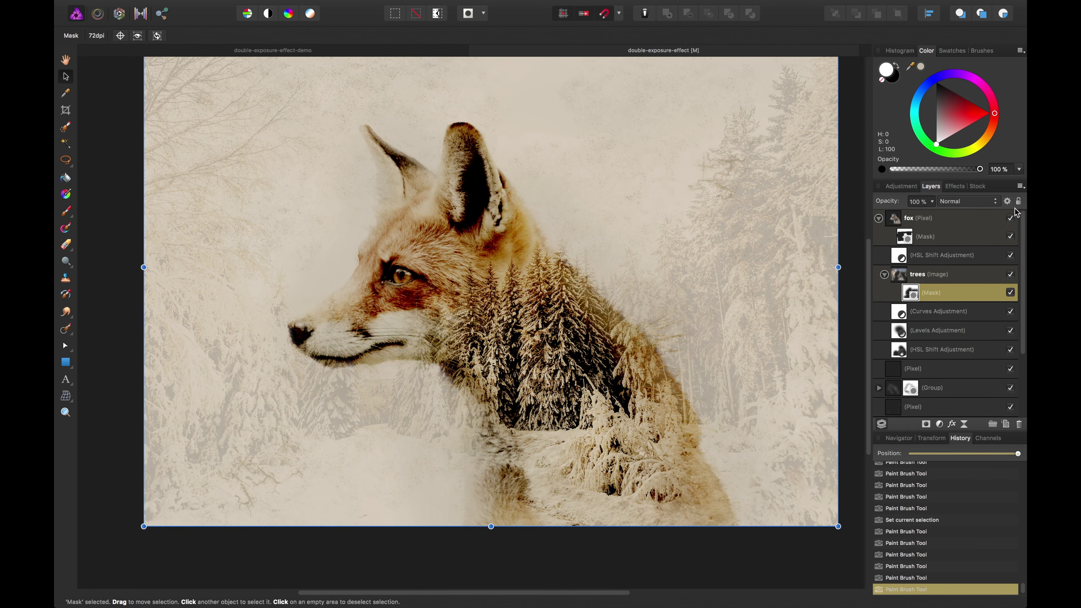
{"action": "left_click", "coordinate": [950, 222]}
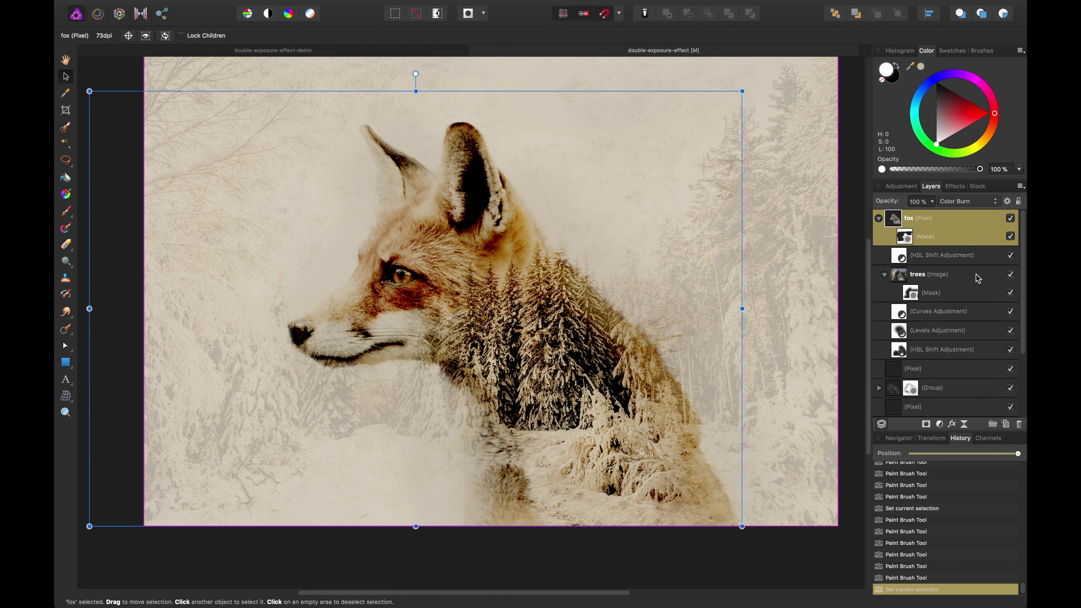
{"action": "left_click", "coordinate": [893, 222], "text": "super"}
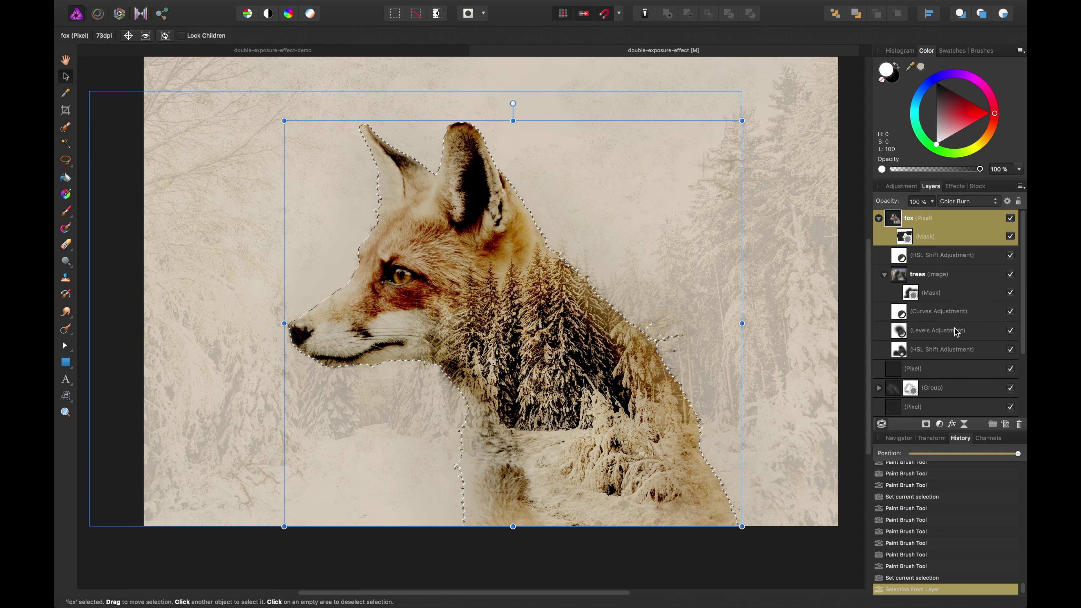
{"action": "left_click", "coordinate": [1006, 424]}
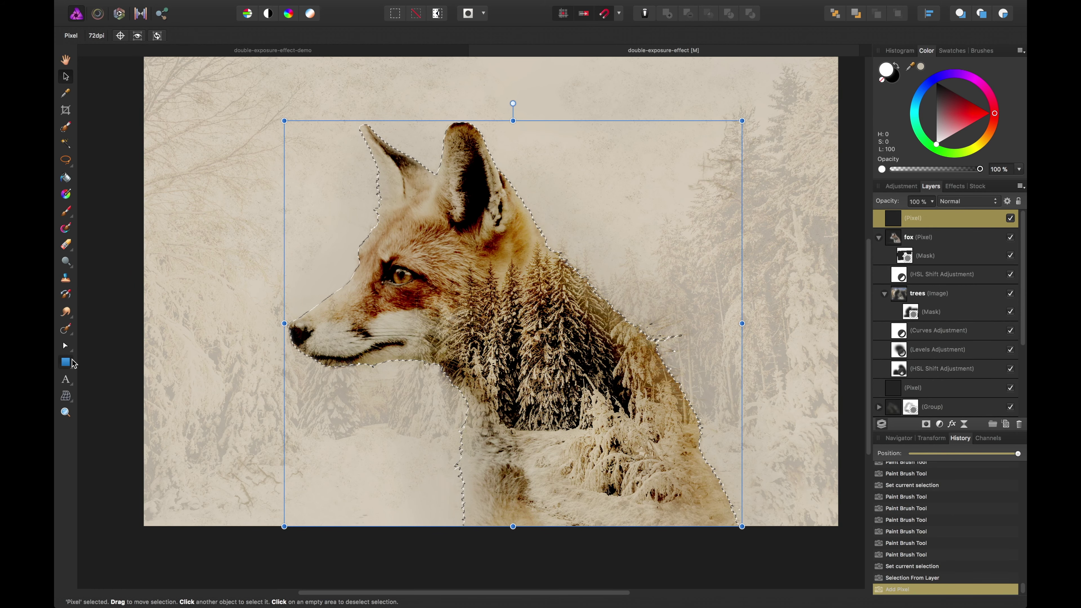
Step: Draw a rectangle over the whole canvas, fill it with golden brown, and clear the pixel selection
{"action": "left_click", "coordinate": [65, 362]}
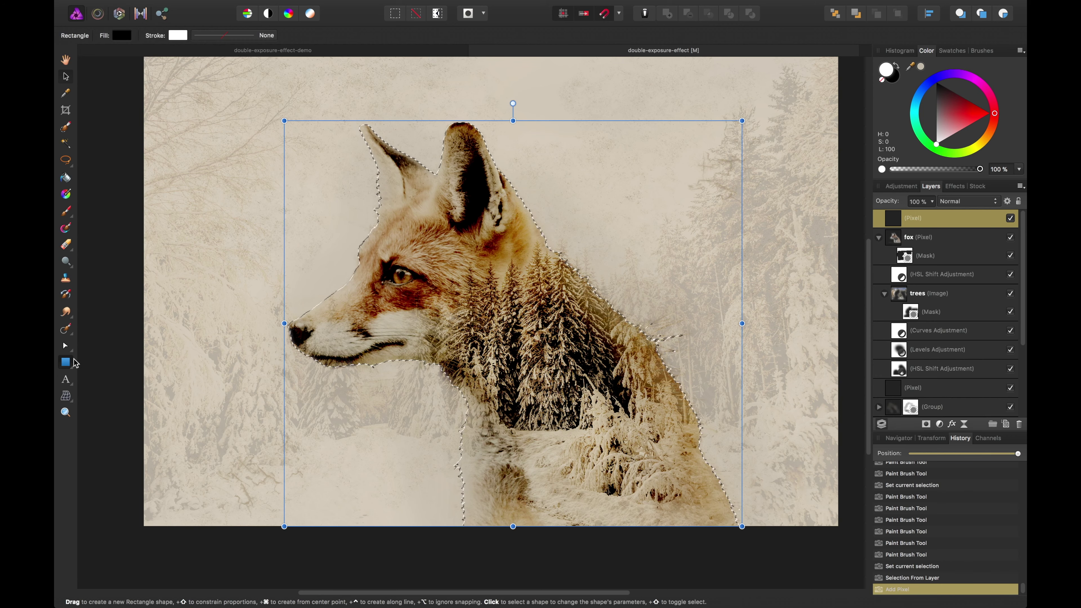
{"action": "left_click_drag", "start_coordinate": [156, 59], "coordinate": [838, 529]}
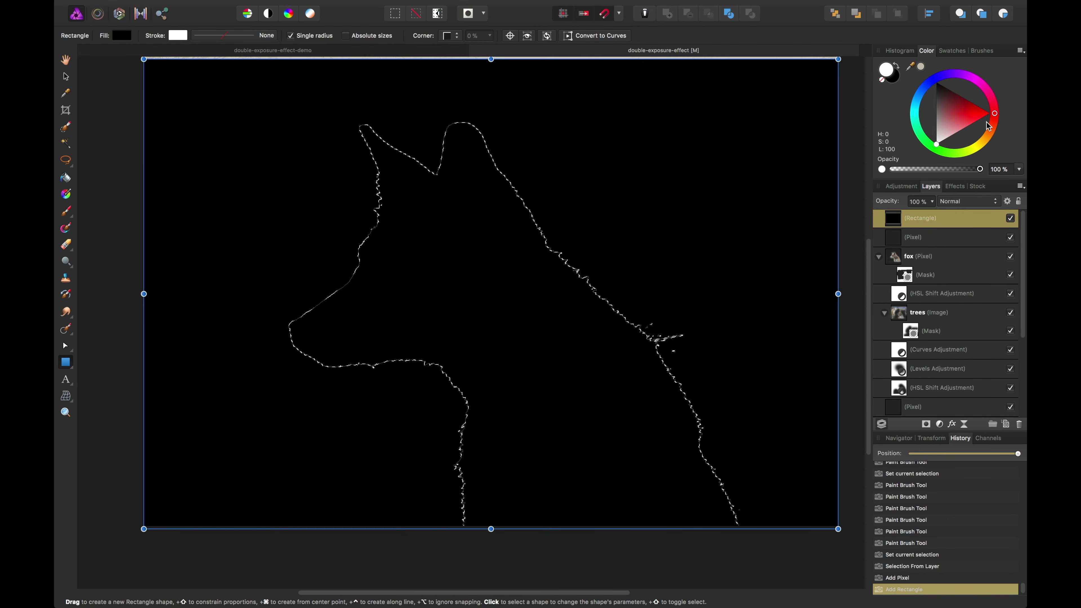
{"action": "mouse_move", "coordinate": [991, 138]}
{"action": "left_mouse_down"}
{"action": "mouse_move", "coordinate": [977, 146]}
{"action": "mouse_move", "coordinate": [986, 138]}
{"action": "mouse_move", "coordinate": [963, 114]}
{"action": "left_mouse_up"}
{"action": "key", "text": "shift+x"}
{"action": "key", "text": "super+d"}
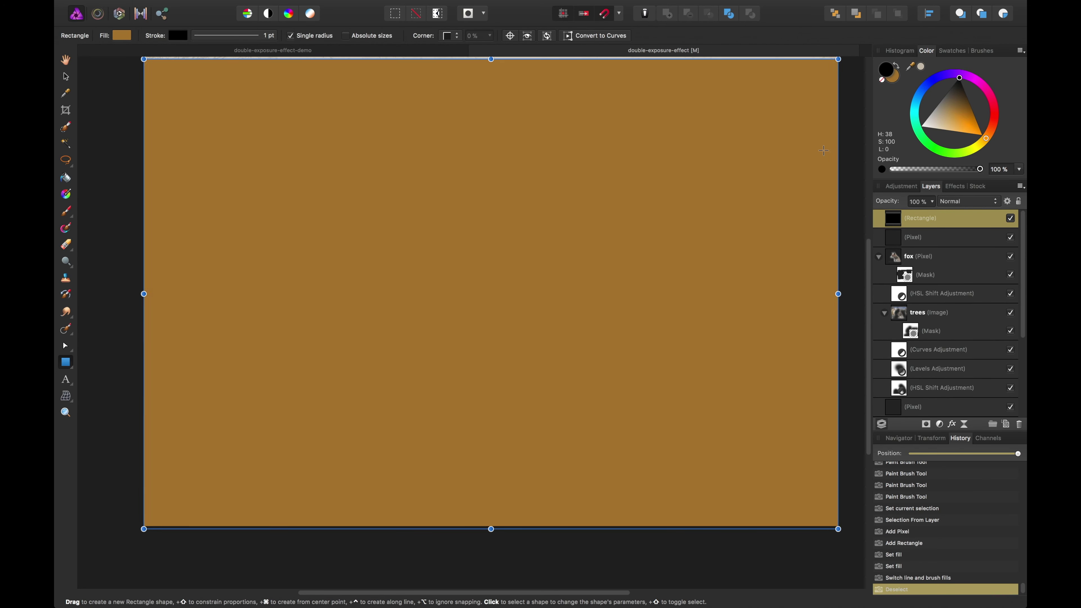
Step: Load the fox layer's outline as a selection and mask the brown rectangle with it
{"action": "key", "text": "v"}
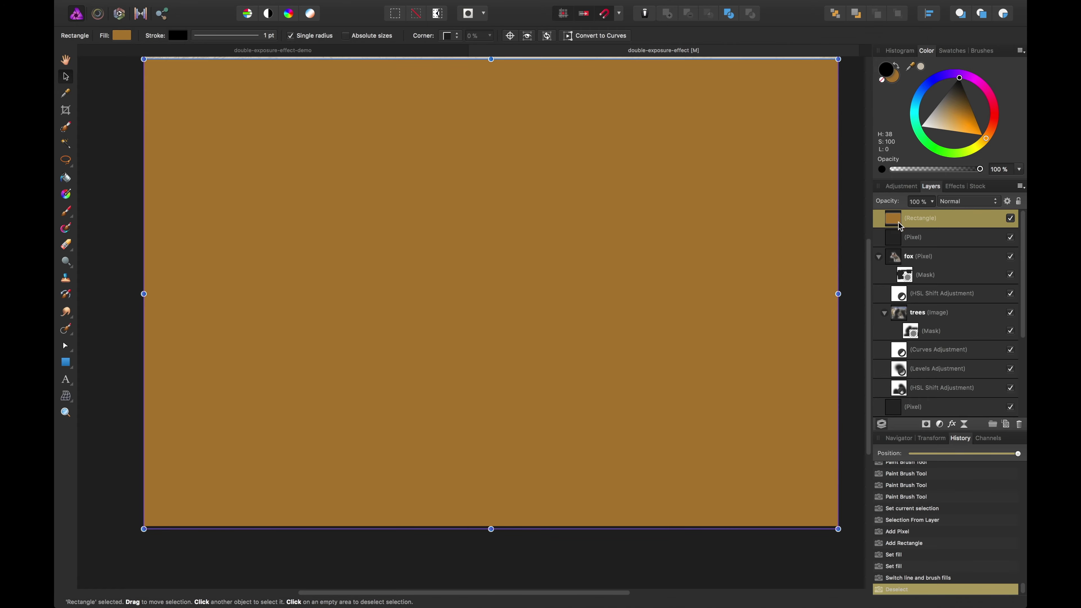
{"action": "left_click", "coordinate": [905, 257], "text": "super"}
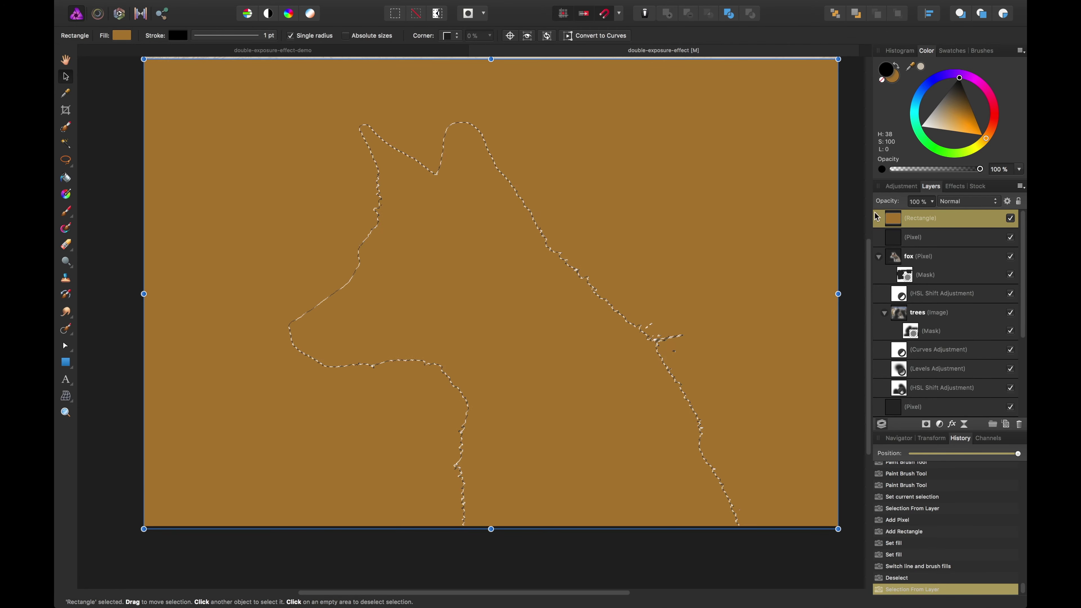
{"action": "left_click", "coordinate": [927, 425]}
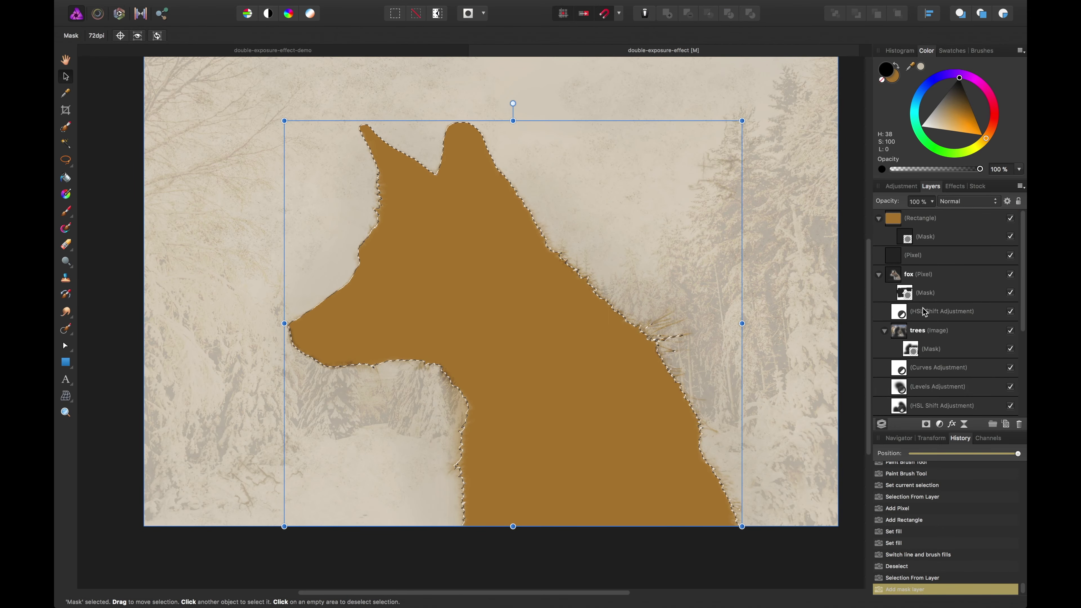
Step: Set the masked brown rectangle to Lighter Color blend mode at 70% opacity and deselect the fox outline
{"action": "left_click", "coordinate": [953, 230]}
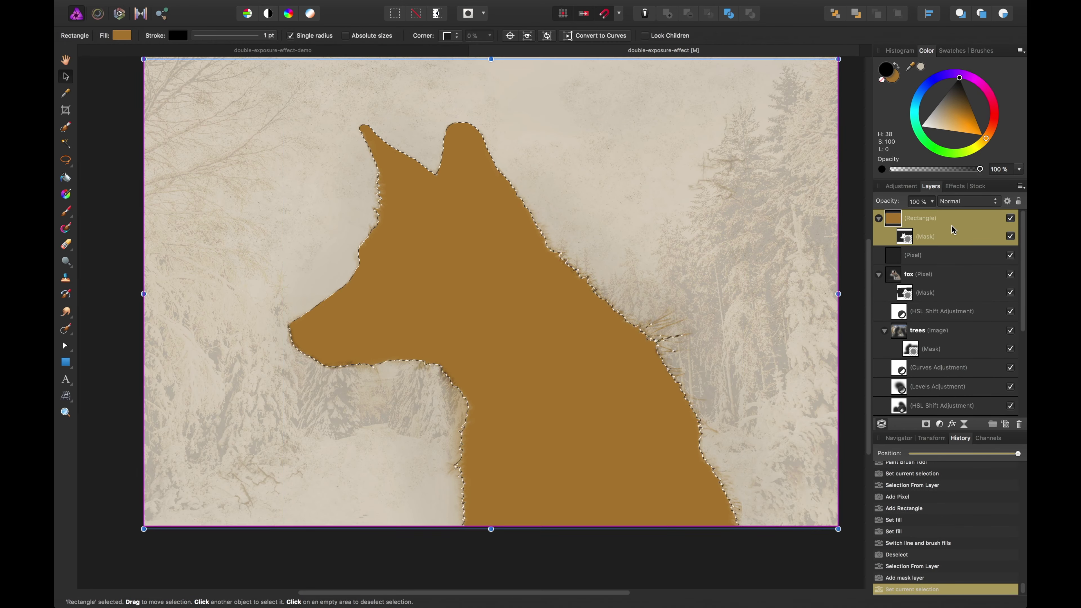
{"action": "left_click", "coordinate": [965, 204]}
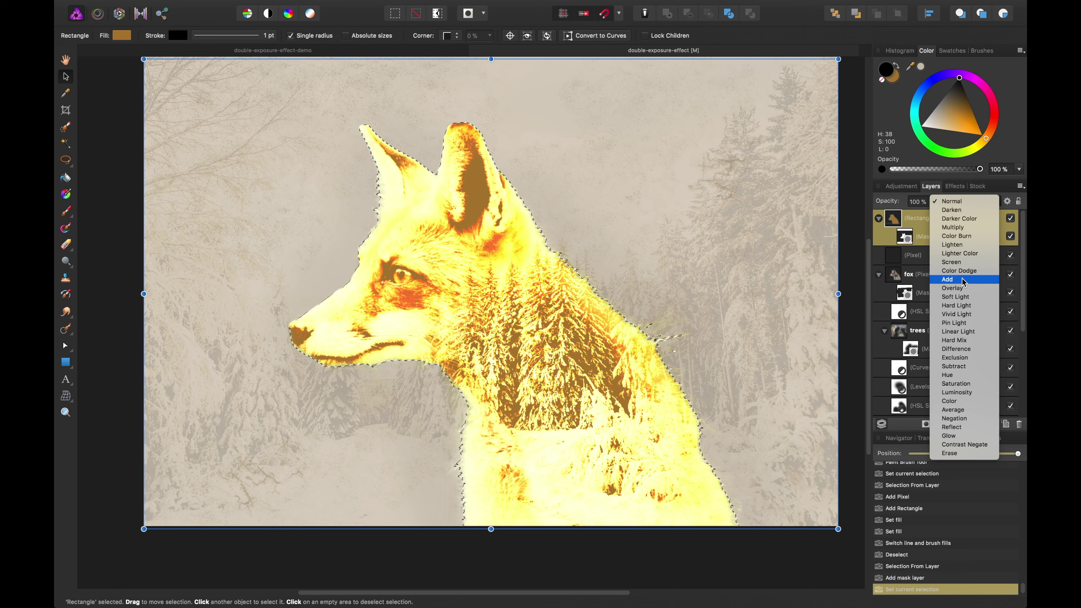
{"action": "left_click", "coordinate": [965, 254]}
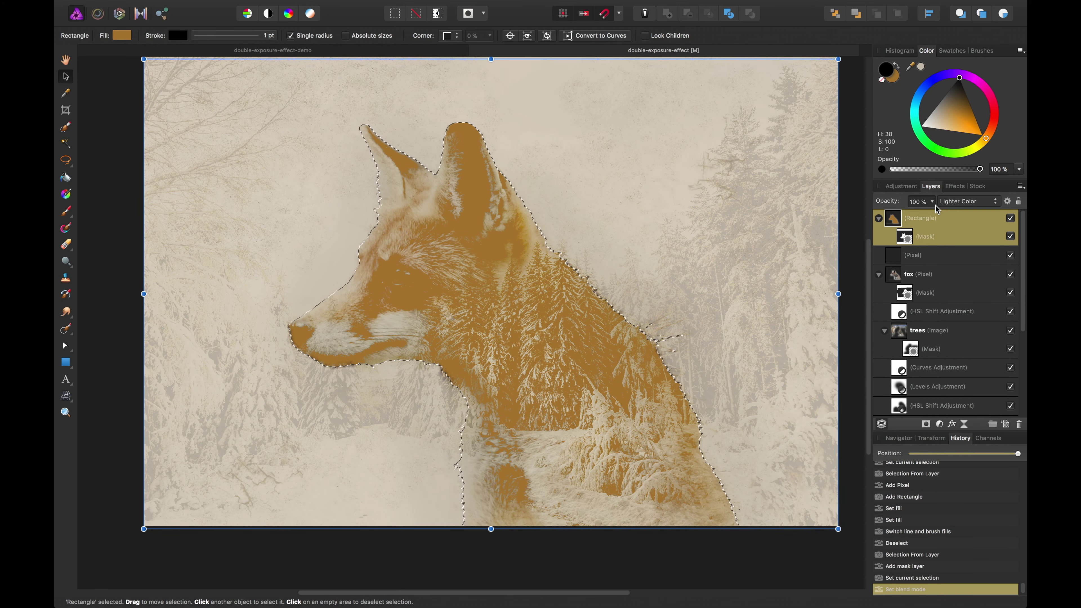
{"action": "left_click", "coordinate": [933, 201]}
{"action": "left_click_drag", "start_coordinate": [934, 216], "coordinate": [904, 220]}
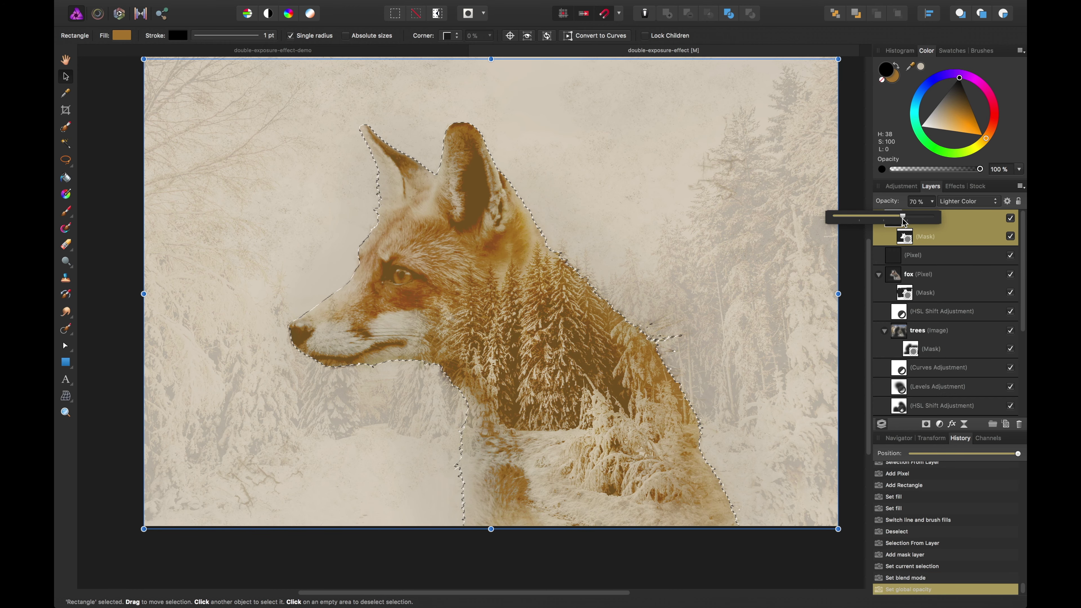
{"action": "key", "text": "super+d"}
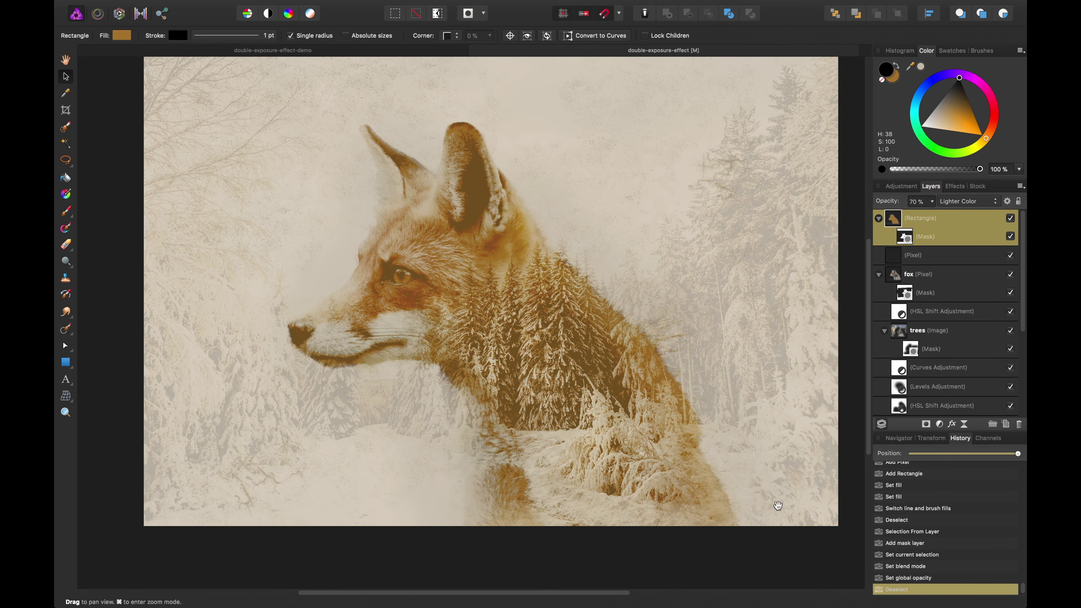
Step: Select the background rectangle, mix an orange-red for its outline and swap it with the fill colour
{"action": "left_click_drag", "start_coordinate": [780, 502], "coordinate": [716, 514]}
{"action": "scroll", "coordinate": [766, 277], "scroll_direction": "up", "scroll_amount": 2}
{"action": "scroll", "coordinate": [766, 276], "scroll_direction": "left", "scroll_amount": 2}
{"action": "left_click", "coordinate": [753, 249]}
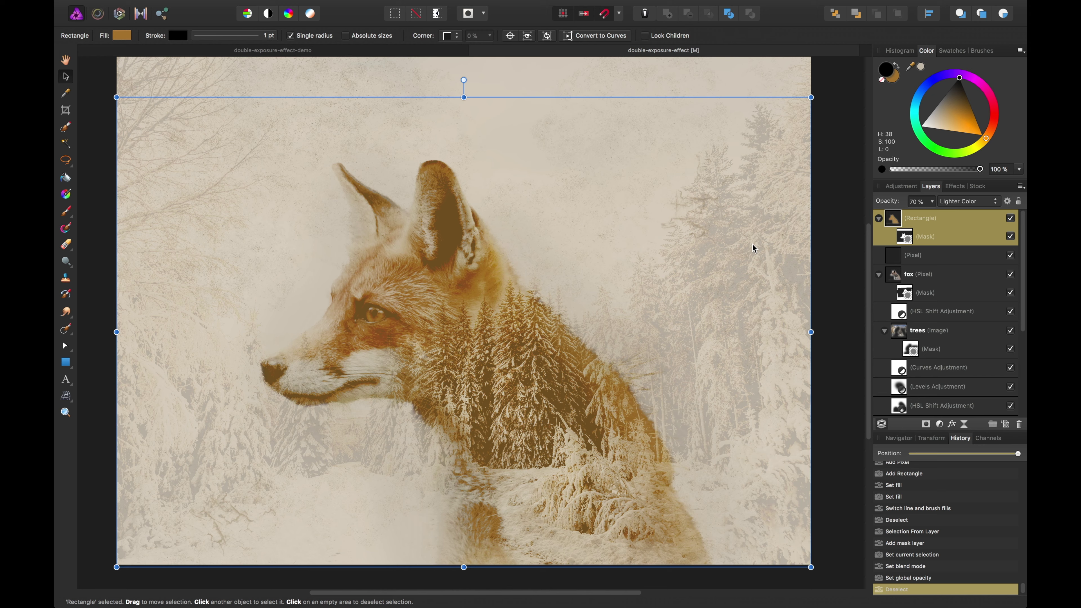
{"action": "scroll", "coordinate": [958, 348], "scroll_direction": "down", "scroll_amount": 4}
{"action": "left_click", "coordinate": [921, 392]}
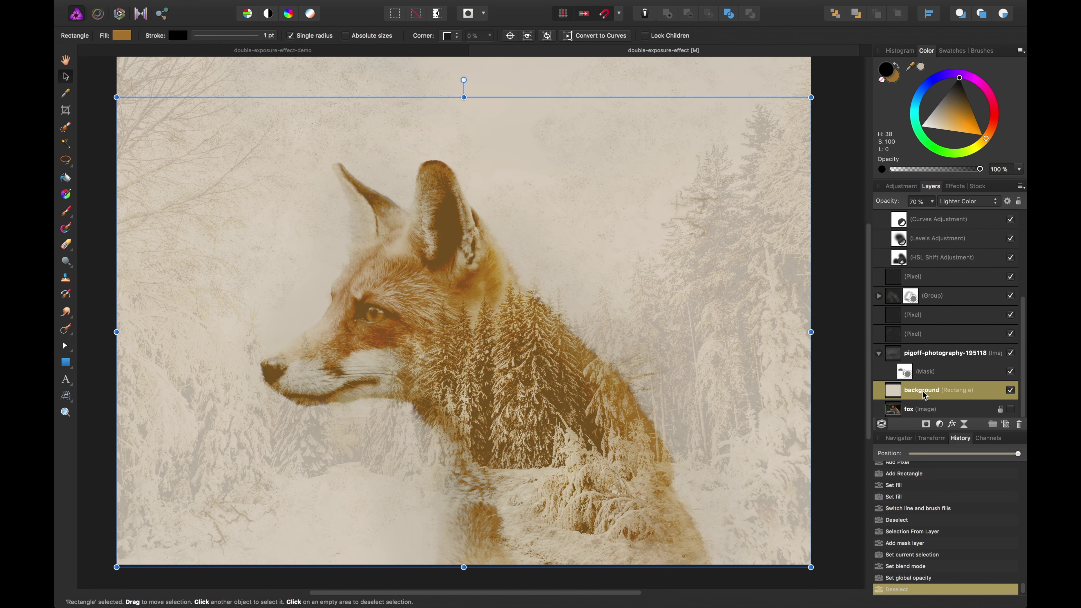
{"action": "left_click", "coordinate": [952, 124]}
{"action": "left_click", "coordinate": [990, 132]}
{"action": "left_click", "coordinate": [961, 111]}
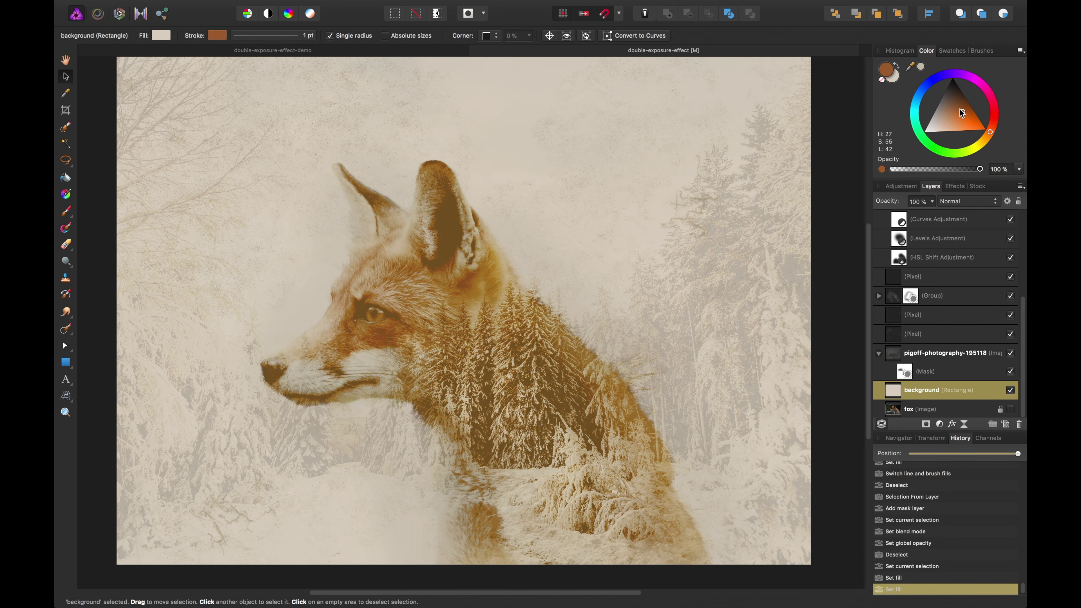
{"action": "left_click", "coordinate": [968, 121]}
{"action": "left_click", "coordinate": [993, 128]}
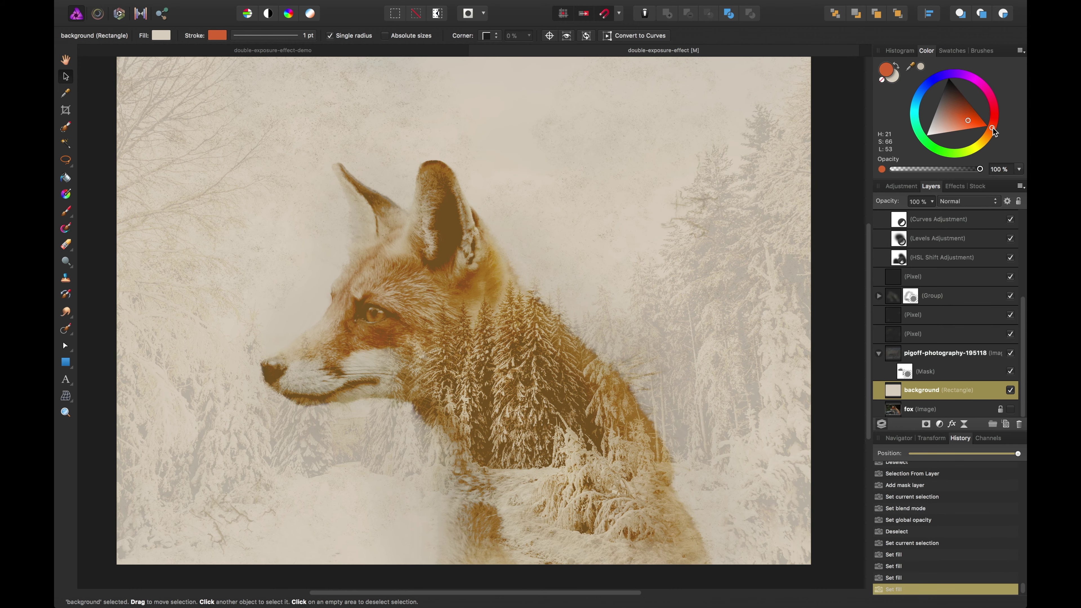
{"action": "left_click", "coordinate": [898, 68]}
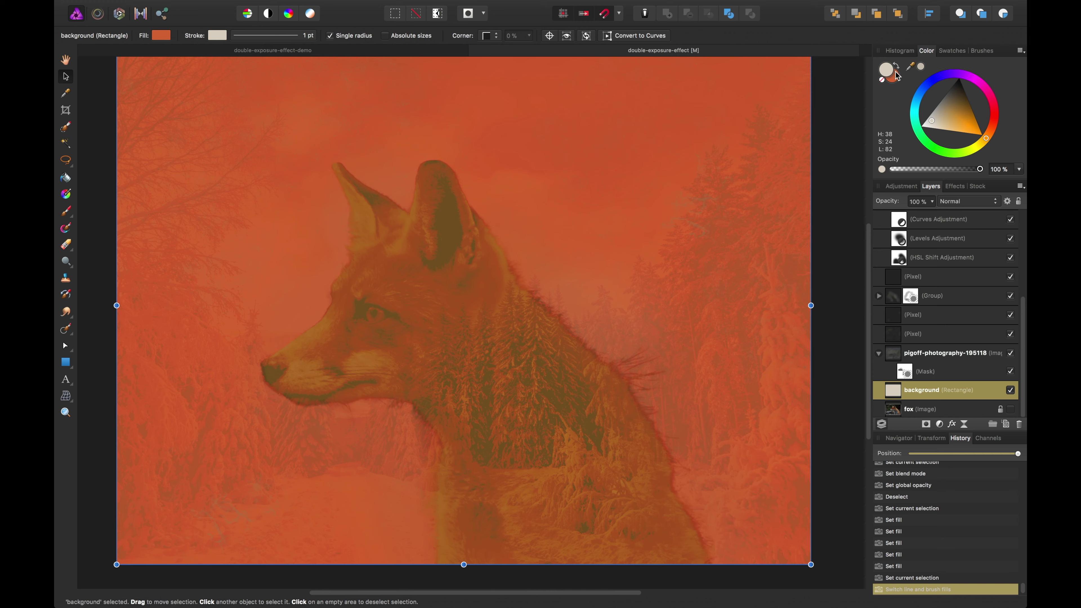
Step: Give the background rectangle a golden tan outline and try yellow-green, dark brown and other fill colours on it
{"action": "left_click_drag", "start_coordinate": [953, 112], "coordinate": [960, 125]}
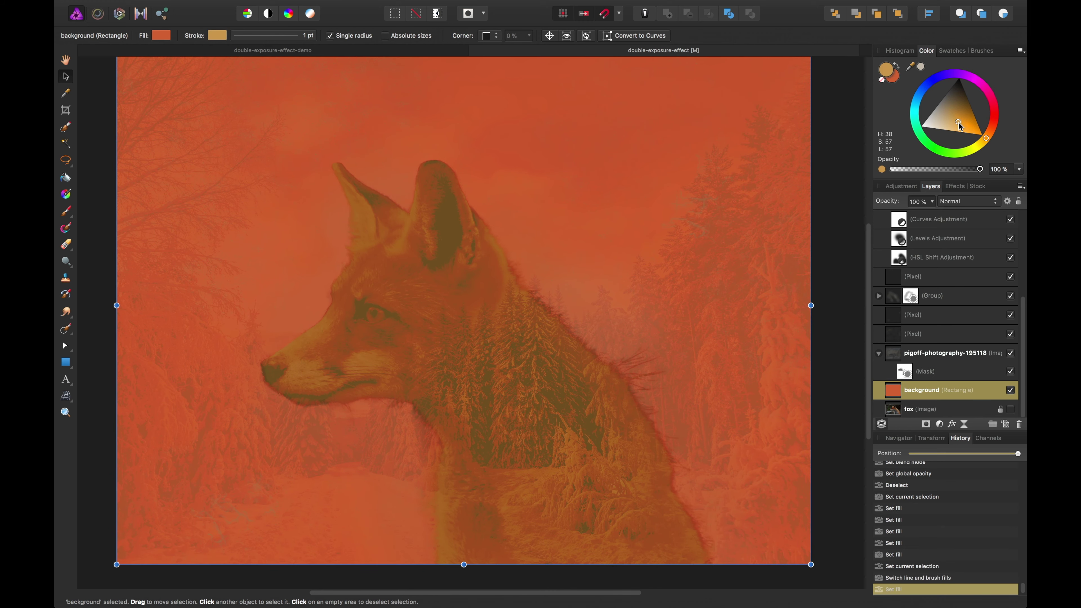
{"action": "left_click", "coordinate": [894, 76]}
{"action": "left_click", "coordinate": [991, 130]}
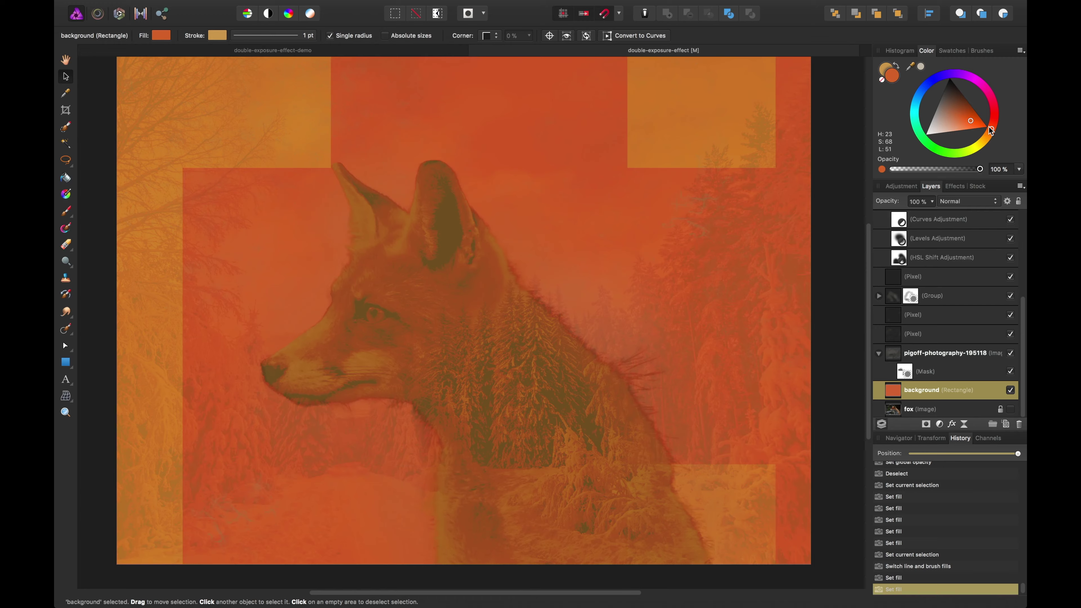
{"action": "left_click_drag", "start_coordinate": [991, 129], "coordinate": [983, 154]}
{"action": "left_click", "coordinate": [951, 114]}
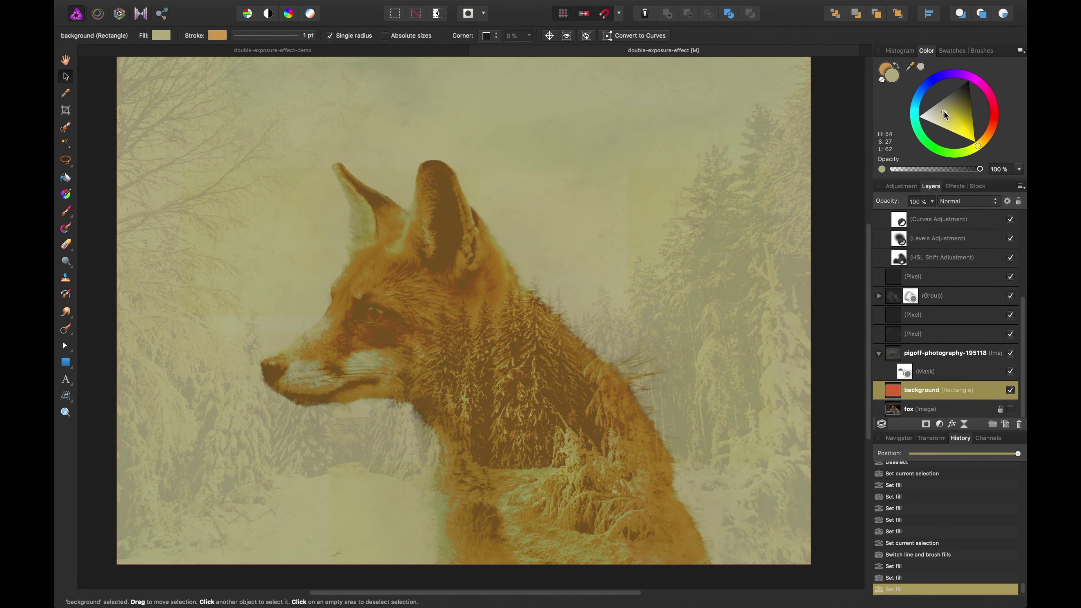
{"action": "mouse_move", "coordinate": [952, 117]}
{"action": "left_mouse_down"}
{"action": "mouse_move", "coordinate": [938, 126]}
{"action": "mouse_move", "coordinate": [990, 140]}
{"action": "mouse_move", "coordinate": [967, 128]}
{"action": "mouse_move", "coordinate": [961, 87]}
{"action": "left_mouse_up"}
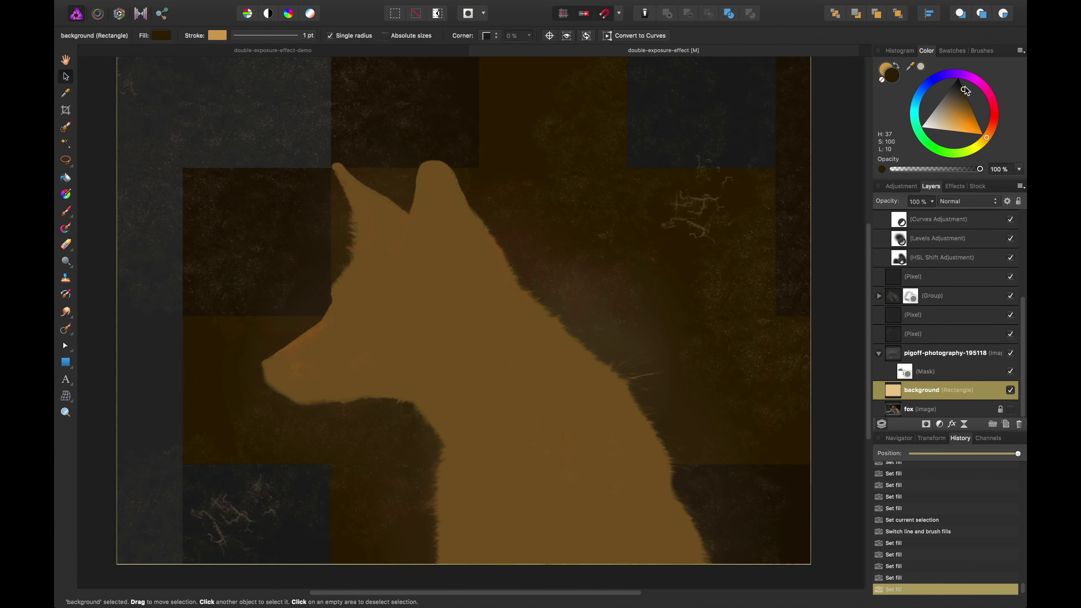
{"action": "mouse_move", "coordinate": [958, 86]}
{"action": "left_mouse_down"}
{"action": "mouse_move", "coordinate": [956, 114]}
{"action": "mouse_move", "coordinate": [929, 130]}
{"action": "mouse_move", "coordinate": [992, 134]}
{"action": "mouse_move", "coordinate": [975, 149]}
{"action": "mouse_move", "coordinate": [995, 140]}
{"action": "mouse_move", "coordinate": [953, 117]}
{"action": "mouse_move", "coordinate": [969, 113]}
{"action": "mouse_move", "coordinate": [966, 102]}
{"action": "mouse_move", "coordinate": [976, 135]}
{"action": "mouse_move", "coordinate": [956, 137]}
{"action": "mouse_move", "coordinate": [983, 139]}
{"action": "left_mouse_up"}
Step: Set the background rectangle's fill to a pale beige (H 44, S 19, L 81), deselect it and save the document
{"action": "left_click", "coordinate": [938, 119]}
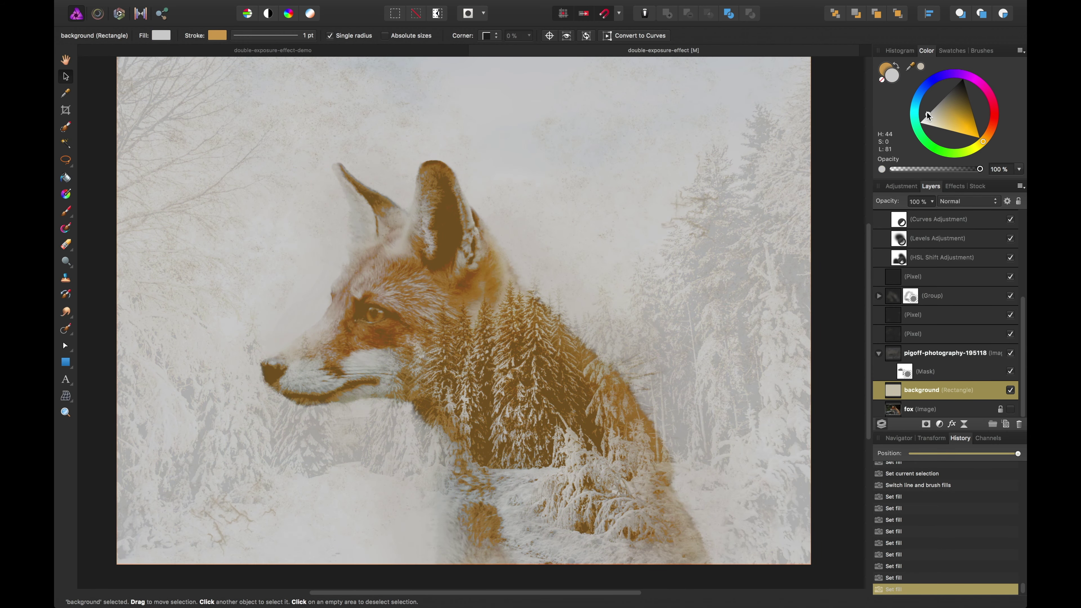
{"action": "mouse_move", "coordinate": [927, 116]}
{"action": "left_mouse_down"}
{"action": "mouse_move", "coordinate": [932, 108]}
{"action": "mouse_move", "coordinate": [921, 116]}
{"action": "mouse_move", "coordinate": [931, 119]}
{"action": "left_mouse_up"}
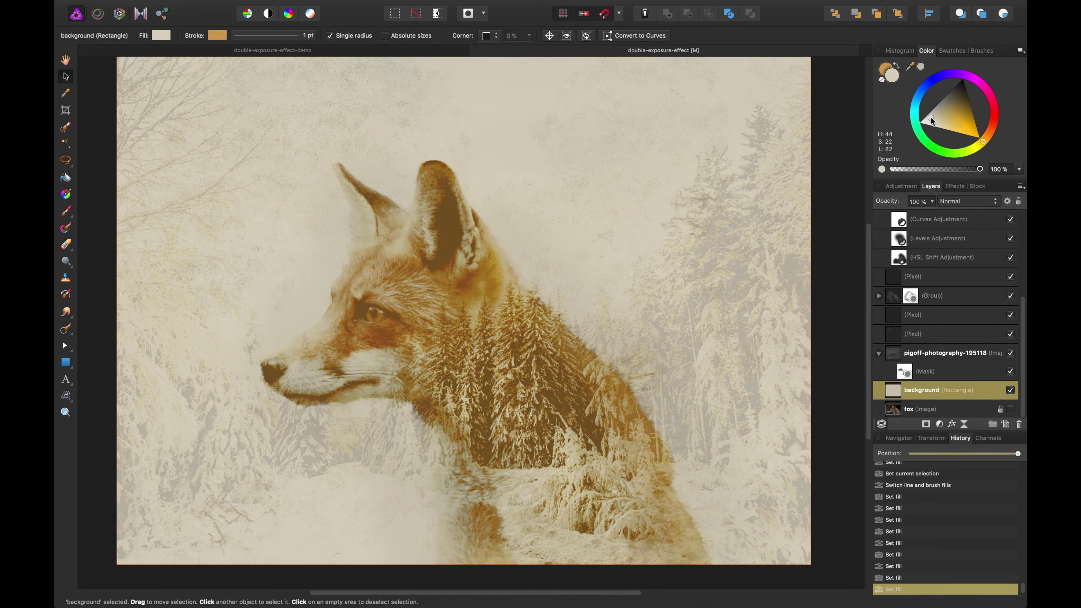
{"action": "left_click", "coordinate": [836, 134]}
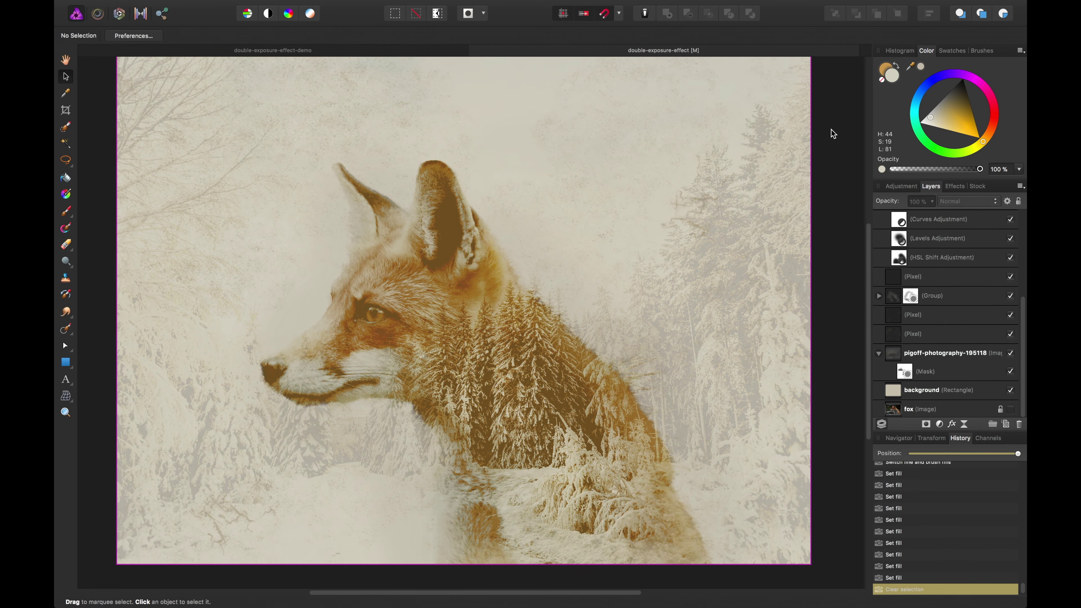
{"action": "mouse_move", "coordinate": [814, 152]}
{"action": "left_mouse_down"}
{"action": "mouse_move", "coordinate": [813, 123]}
{"action": "mouse_move", "coordinate": [818, 186]}
{"action": "mouse_move", "coordinate": [815, 172]}
{"action": "left_mouse_up"}
{"action": "key", "text": "super+s"}
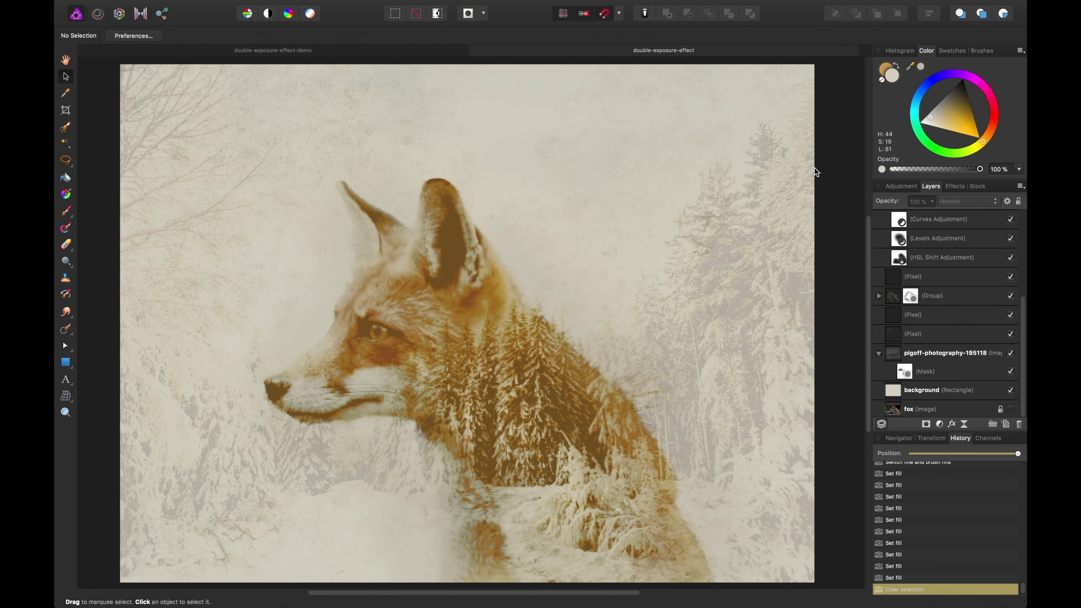
Step: Examine the fox composite at reduced and full size and compare it with the double-exposure-effect-demo document
{"action": "key", "text": "space"}
{"action": "left_click_drag", "start_coordinate": [735, 170], "coordinate": [745, 171]}
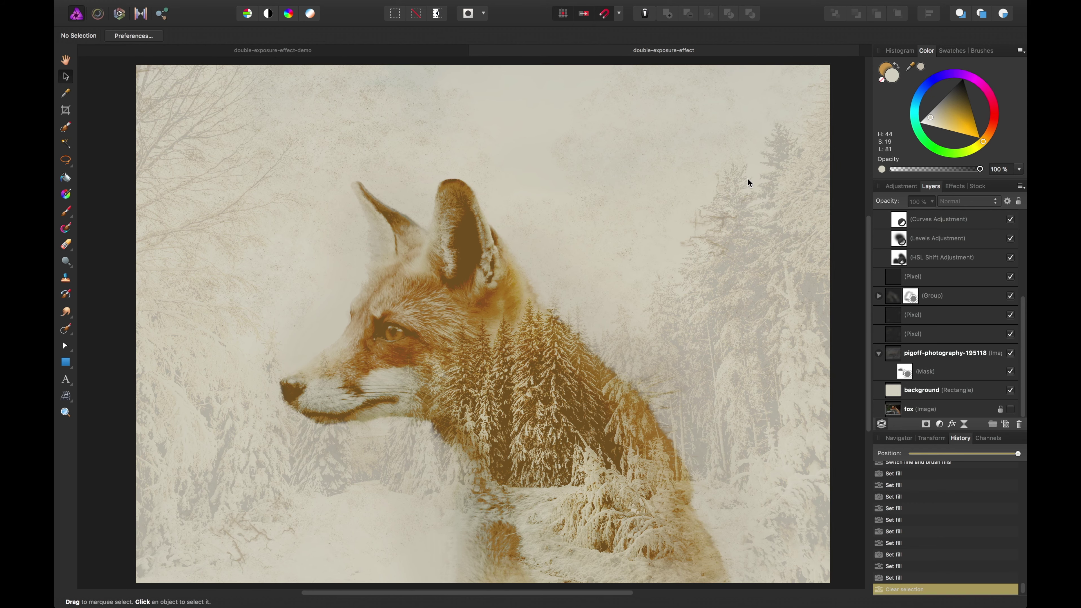
{"action": "key", "text": "super+minus"}
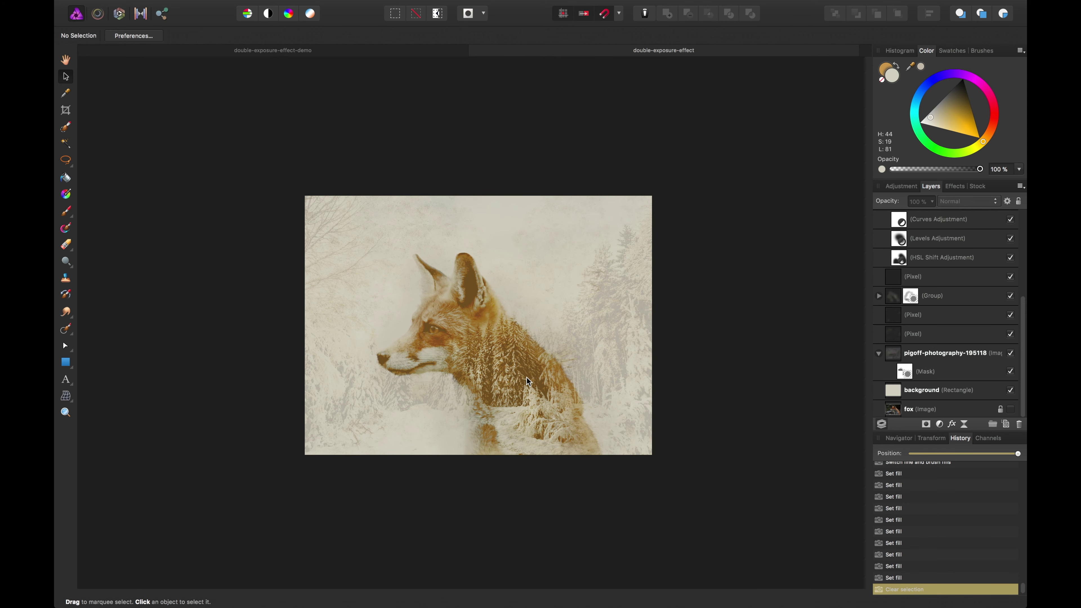
{"action": "key", "text": "super+plus"}
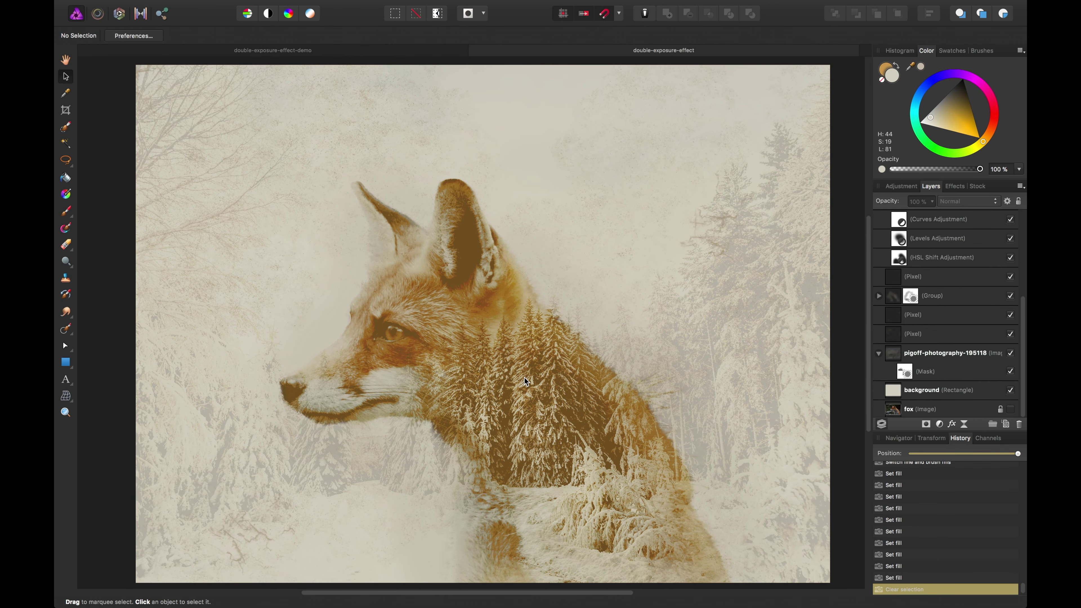
{"action": "scroll", "coordinate": [526, 381], "scroll_direction": "right", "scroll_amount": 3}
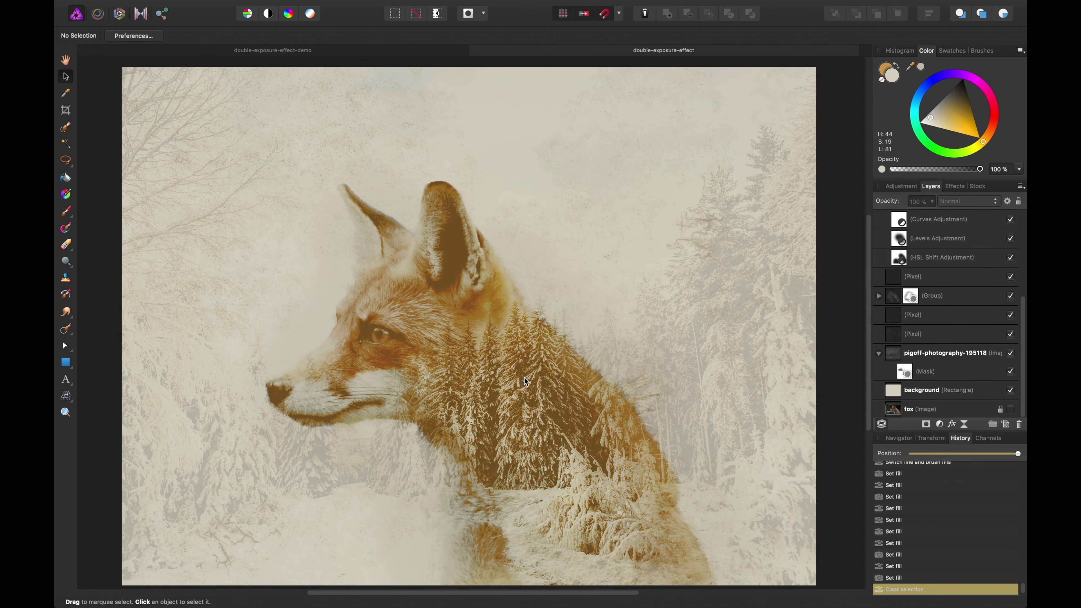
{"action": "scroll", "coordinate": [525, 378], "scroll_direction": "down", "scroll_amount": 1}
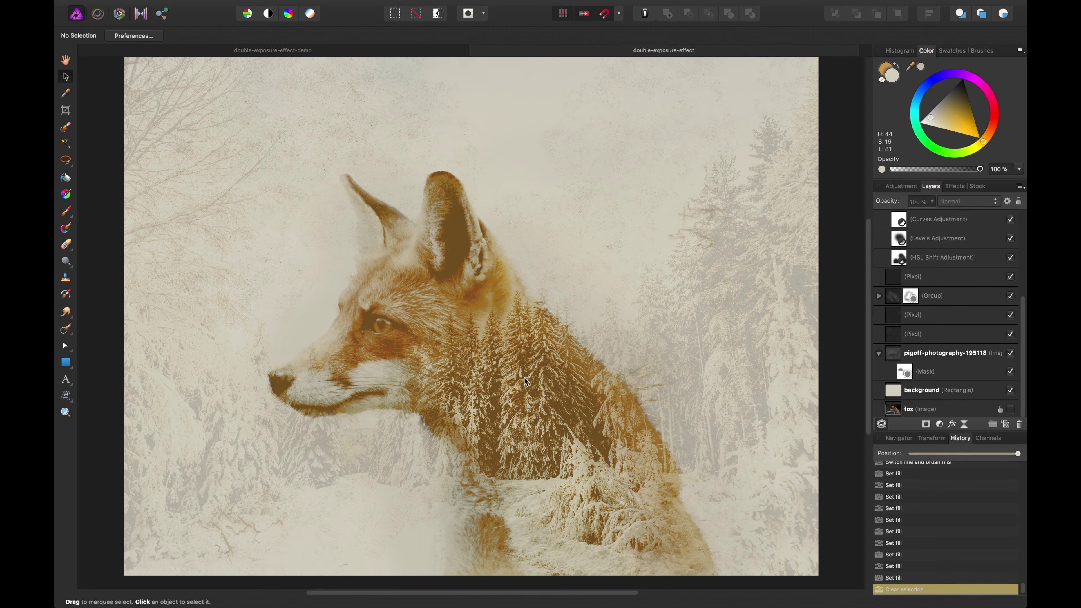
{"action": "scroll", "coordinate": [525, 378], "scroll_direction": "up", "scroll_amount": 1}
{"action": "left_click", "coordinate": [218, 52]}
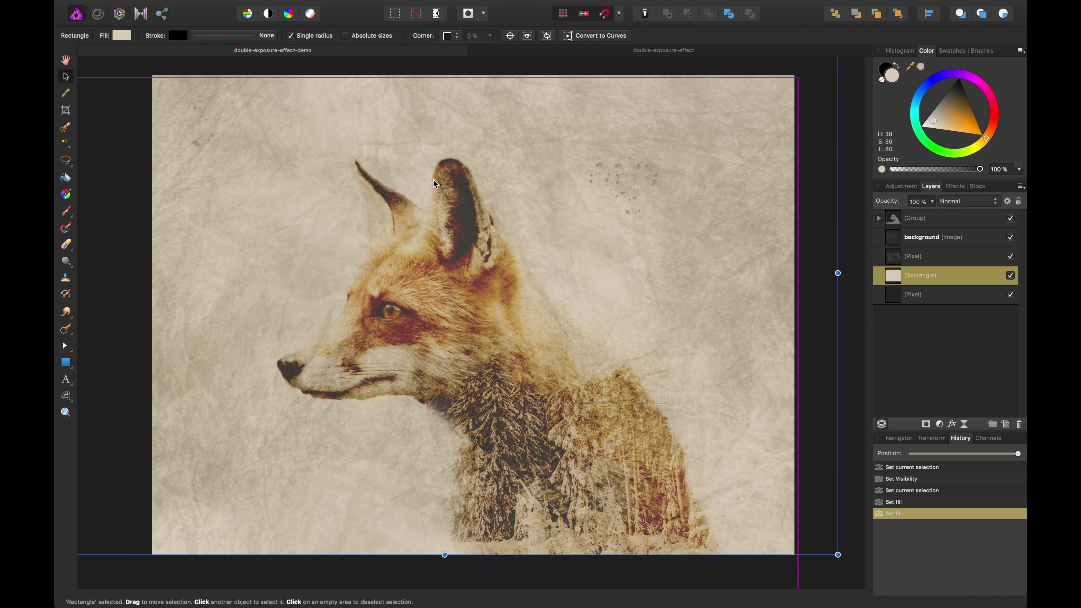
{"action": "left_click", "coordinate": [602, 52]}
{"action": "scroll", "coordinate": [555, 170], "scroll_direction": "down", "scroll_amount": 2}
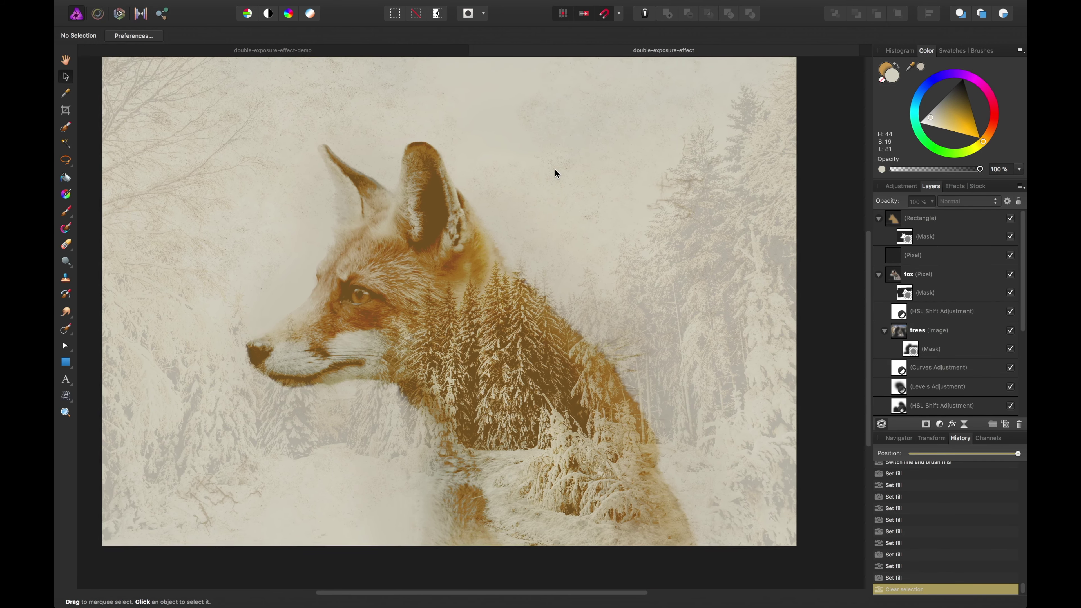
{"action": "key", "text": "super+minus"}
{"action": "key", "text": "super+plus"}
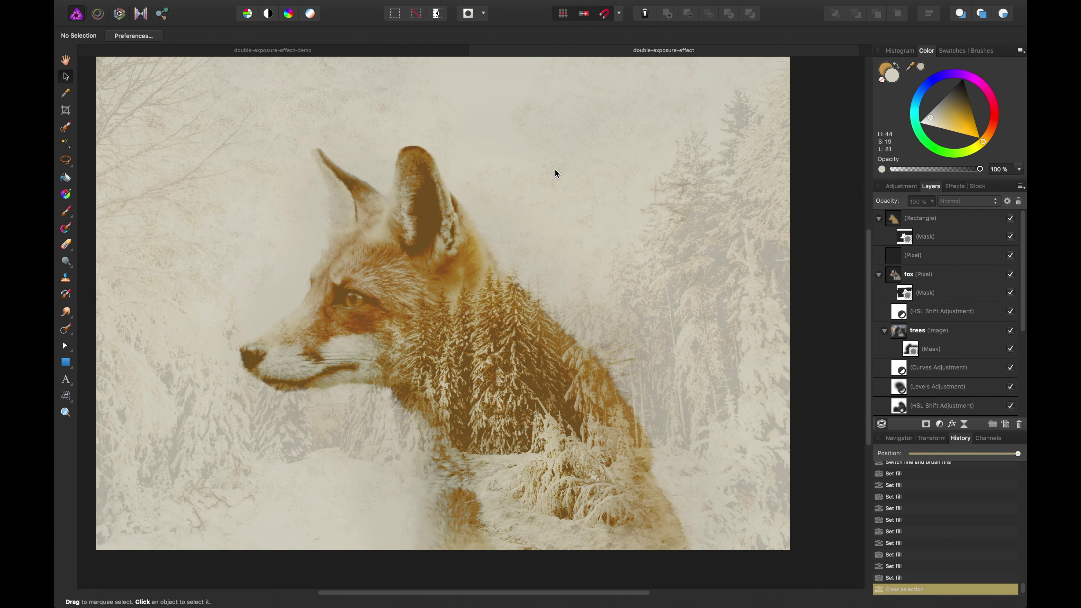
{"action": "scroll", "coordinate": [533, 154], "scroll_direction": "up", "scroll_amount": 2}
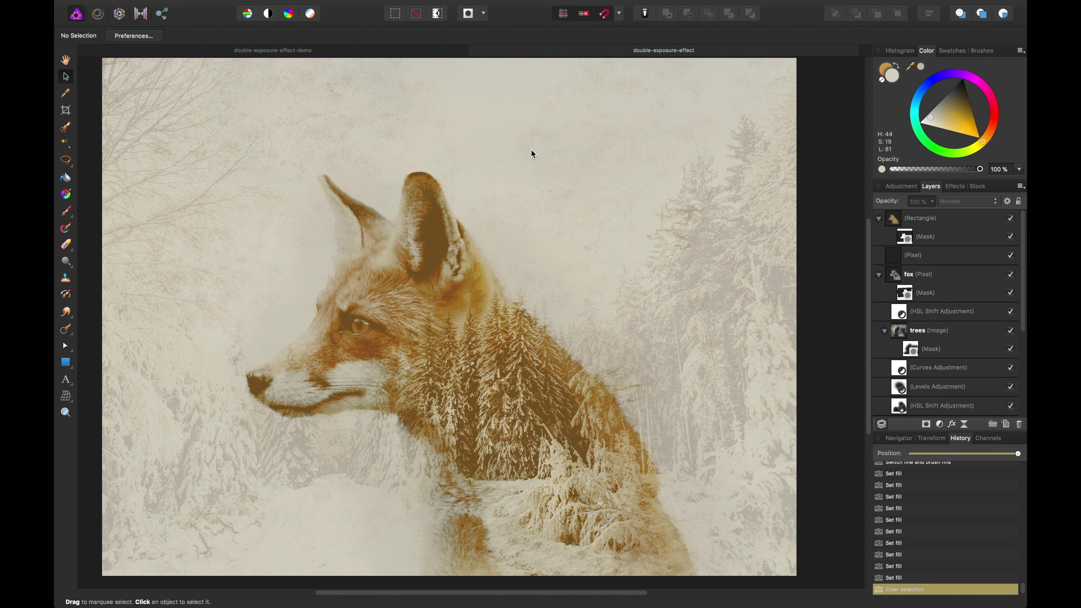
{"action": "scroll", "coordinate": [532, 153], "scroll_direction": "up", "scroll_amount": 1}
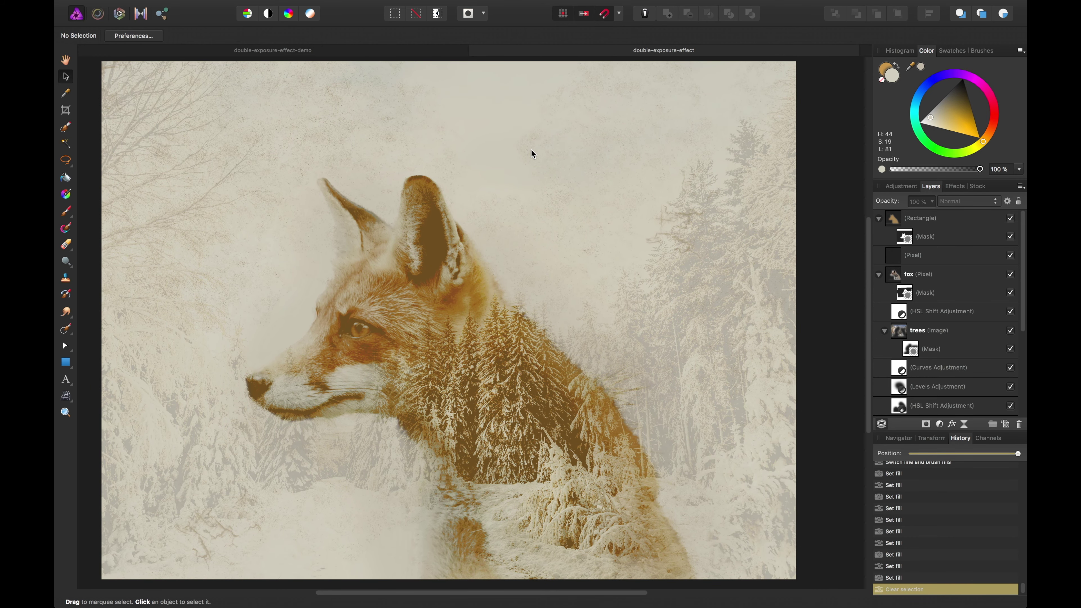
{"action": "scroll", "coordinate": [531, 150], "scroll_direction": "down", "scroll_amount": 1}
{"action": "scroll", "coordinate": [531, 150], "scroll_direction": "up", "scroll_amount": 1}
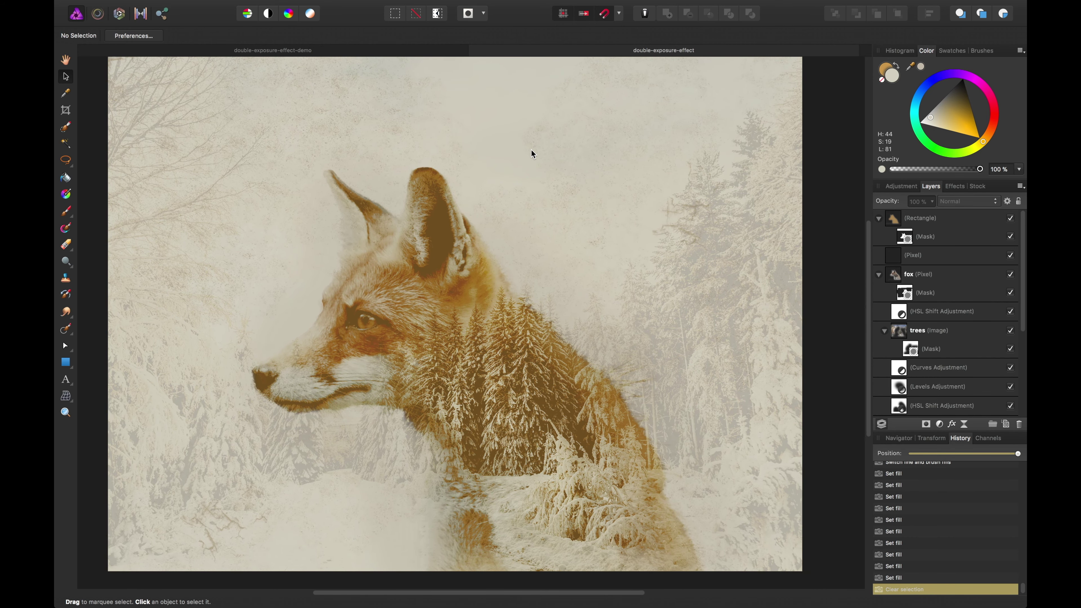